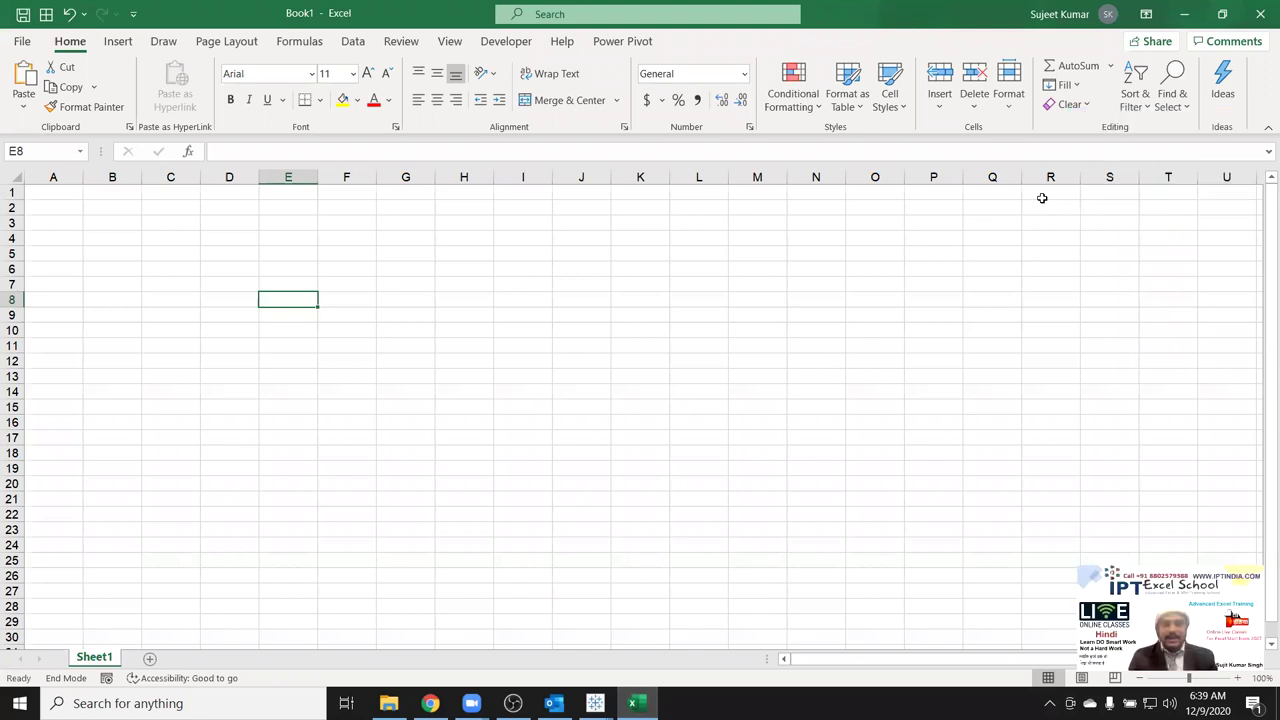
Select a cell on the blank sheet and open Excel's Help pane with F1.
click(640, 498)
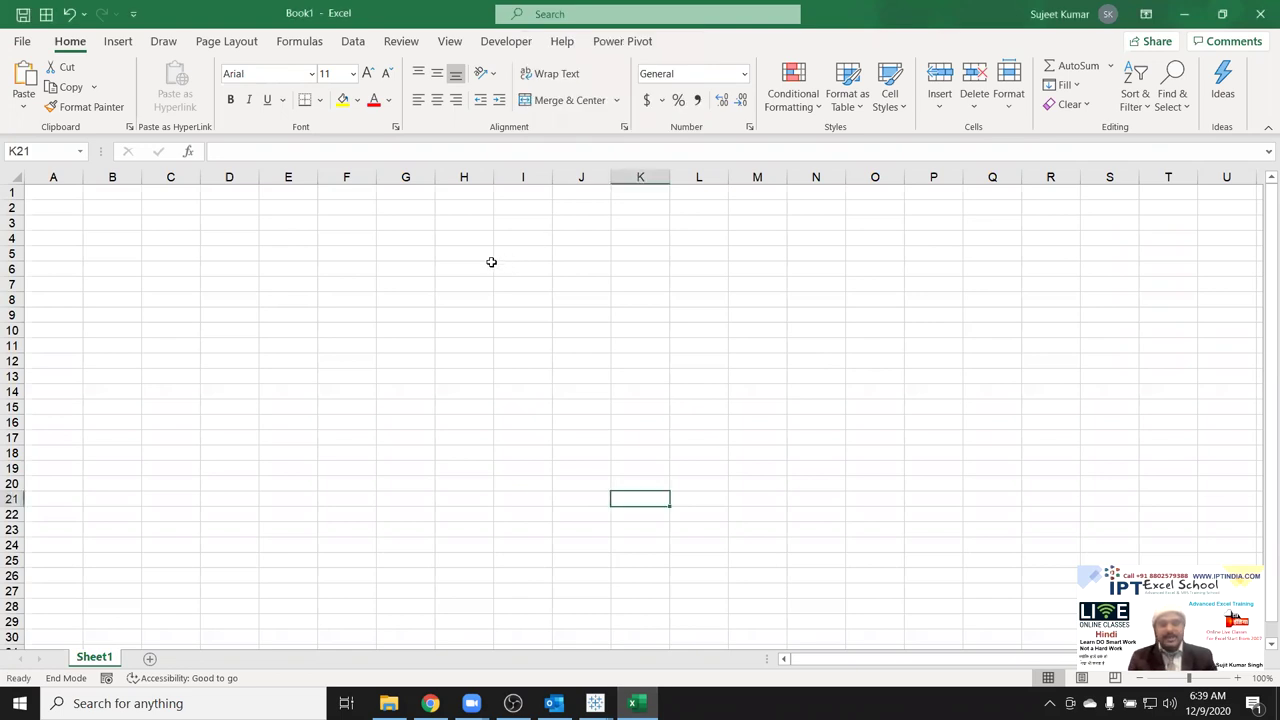
key(F1)
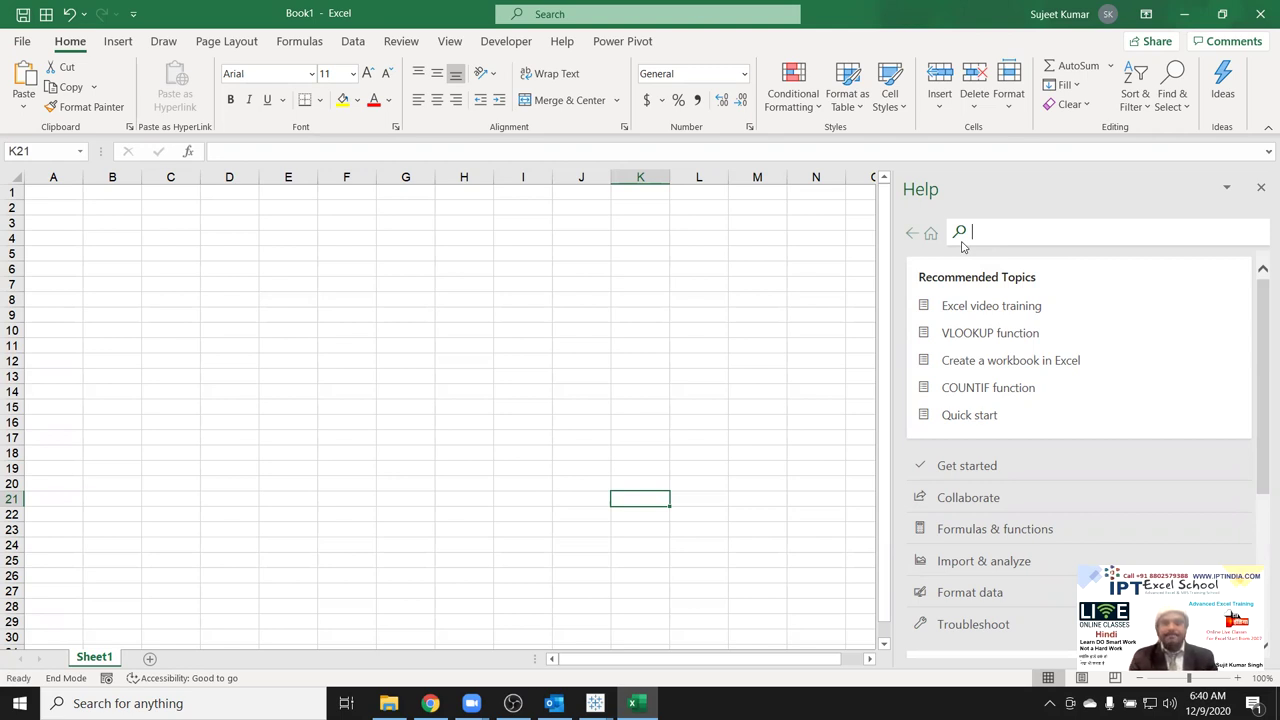
Close the Help pane, select cell C6, then show the desktop and restore Excel.
click(1260, 190)
click(180, 316)
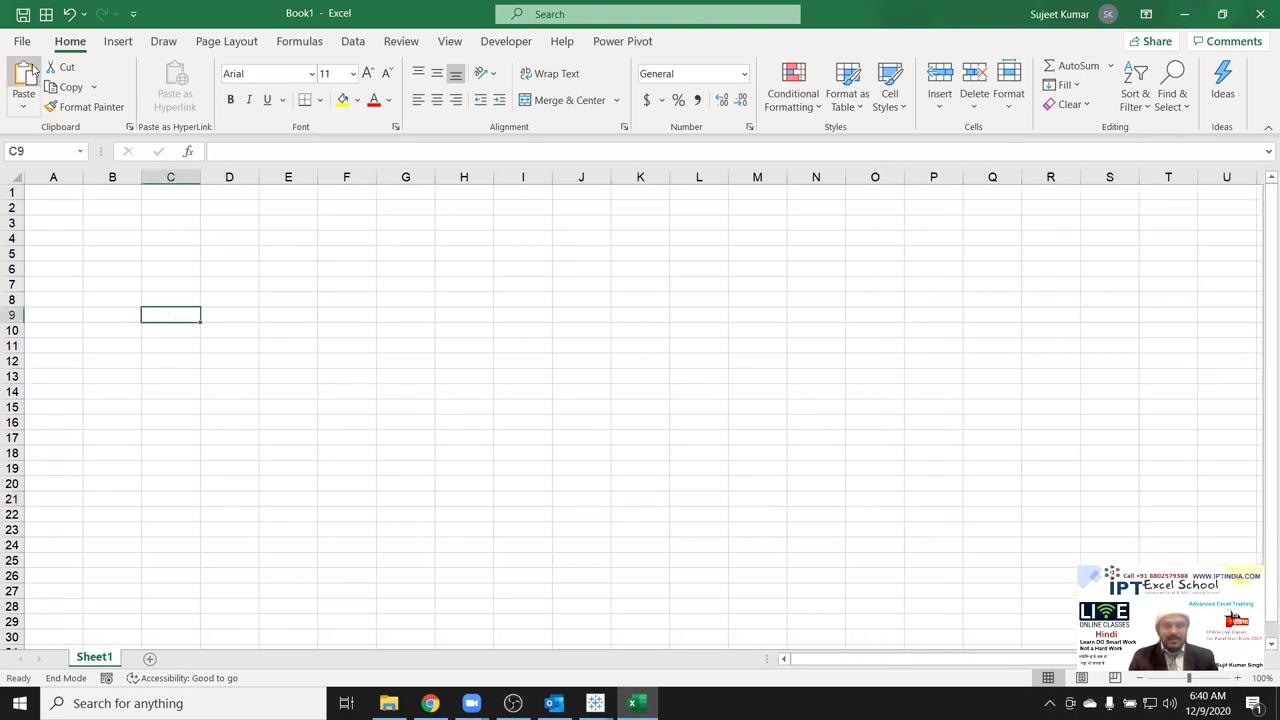
click(191, 269)
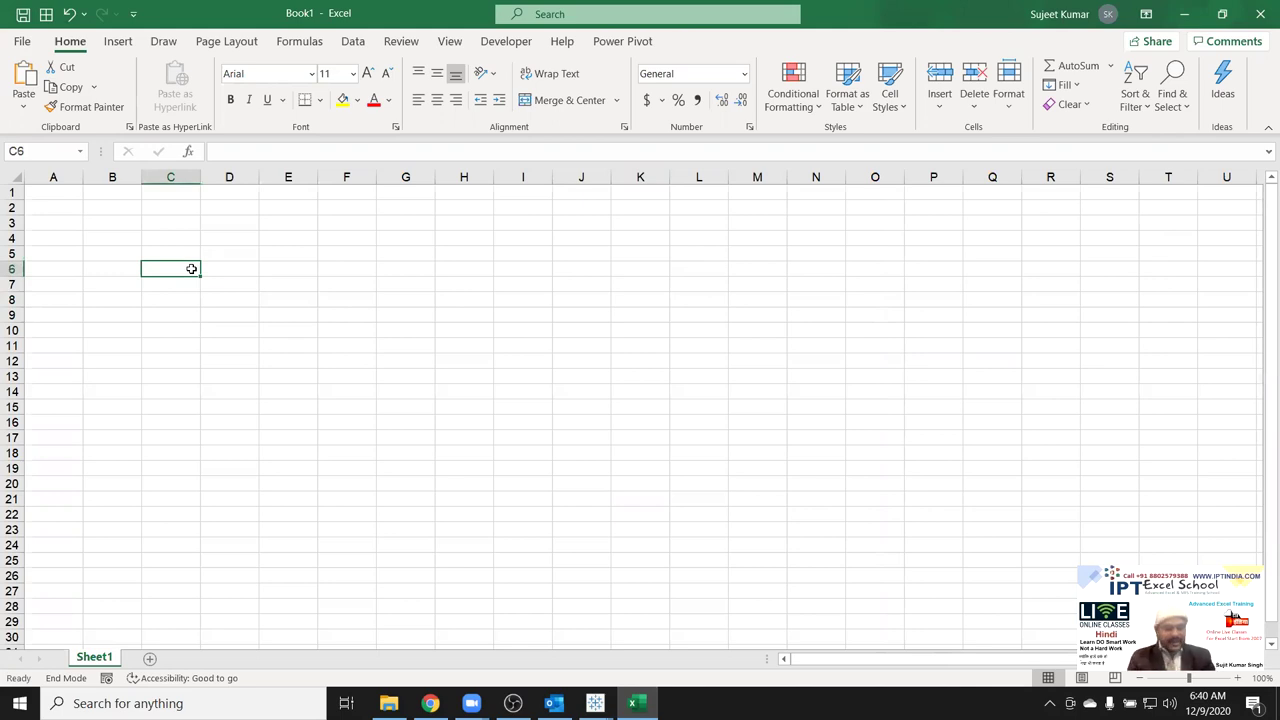
key(super+d)
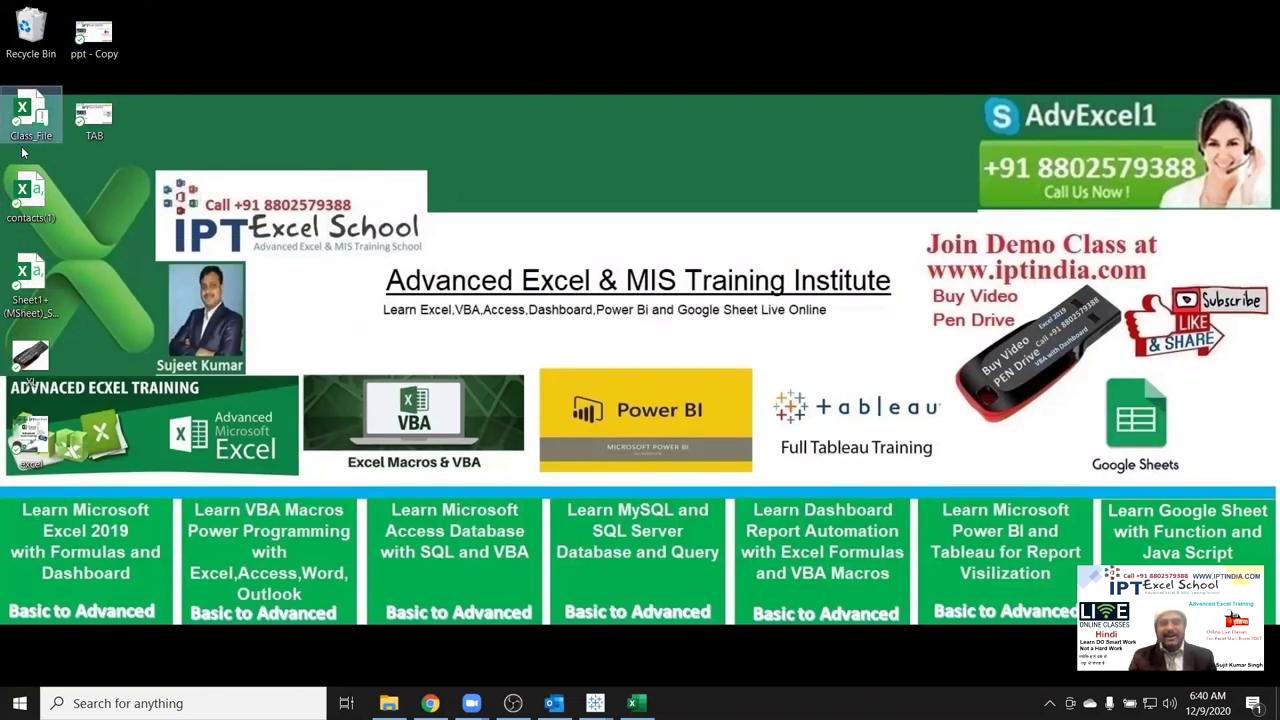
key(super+d)
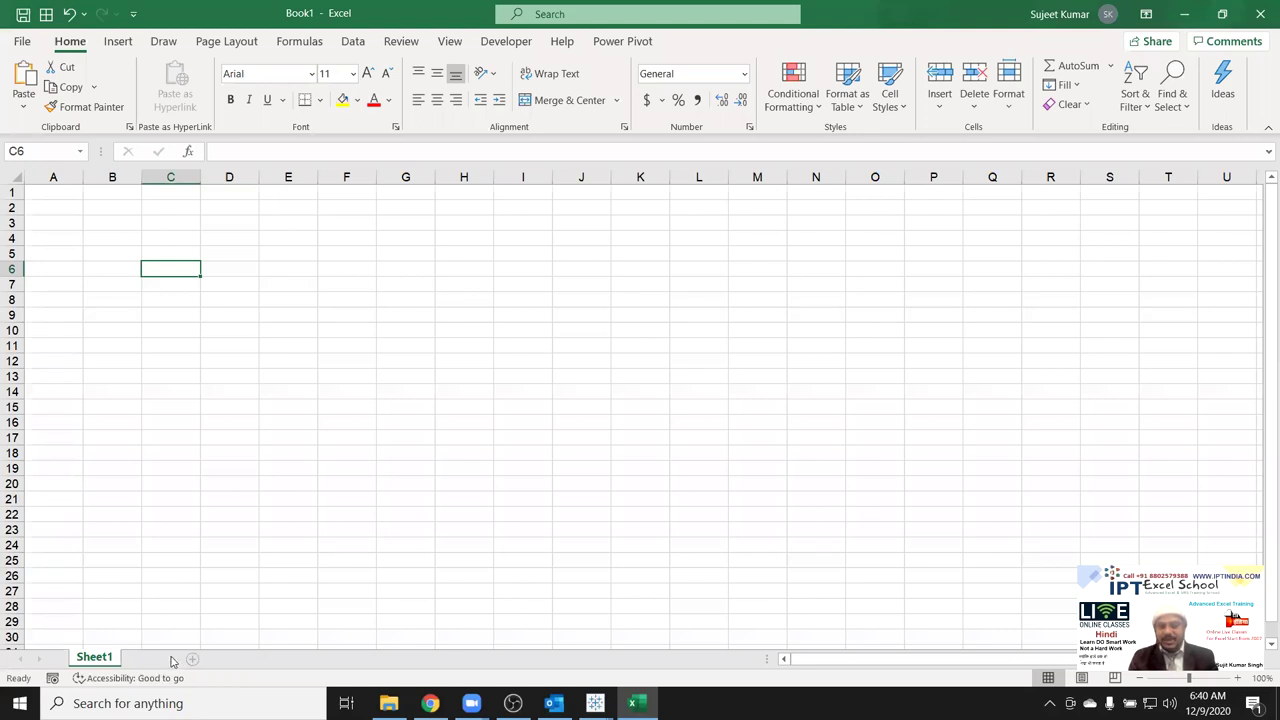
Add three new worksheets so the workbook has Sheet1 through Sheet4.
click(192, 659)
click(203, 659)
click(254, 661)
Group and ungroup sheet tabs with keyboard shortcuts, ending on Sheet1.
key(ctrl+Page_Up)
key(ctrl+Page_Up)
key(ctrl+shift+Page_Up)
key(ctrl+Page_Down)
key(ctrl+Page_Up)
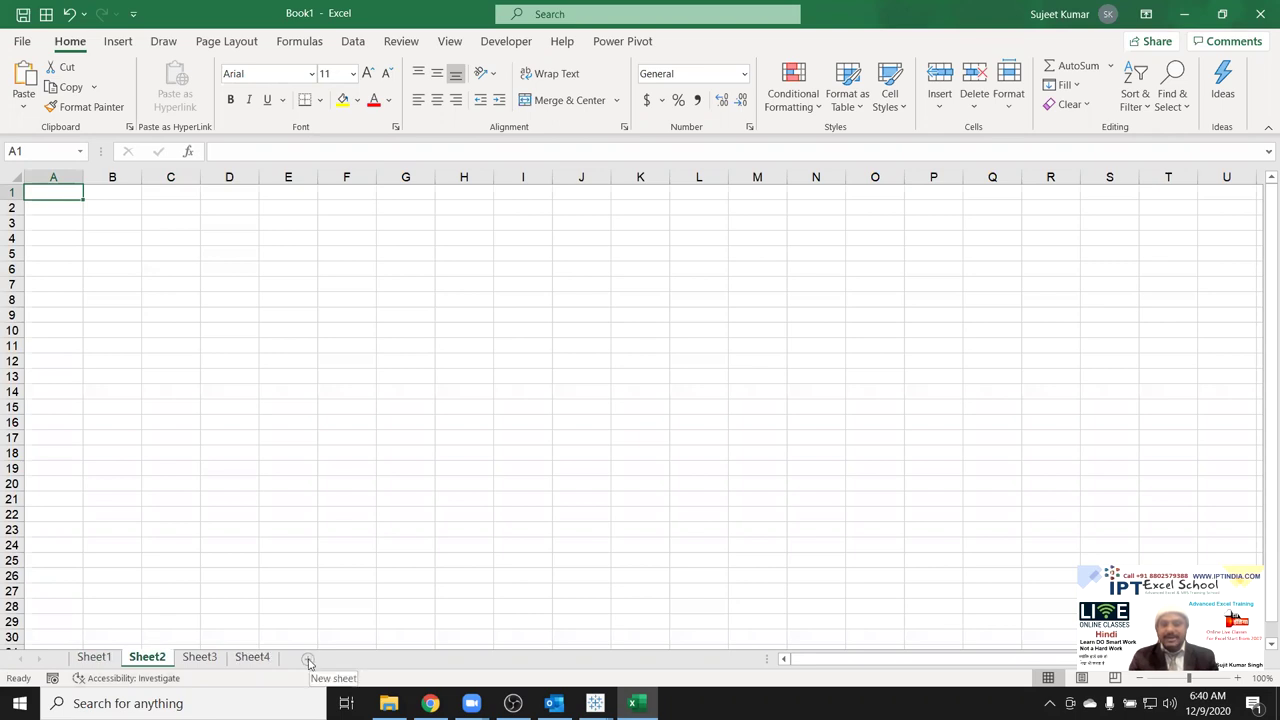
click(94, 657)
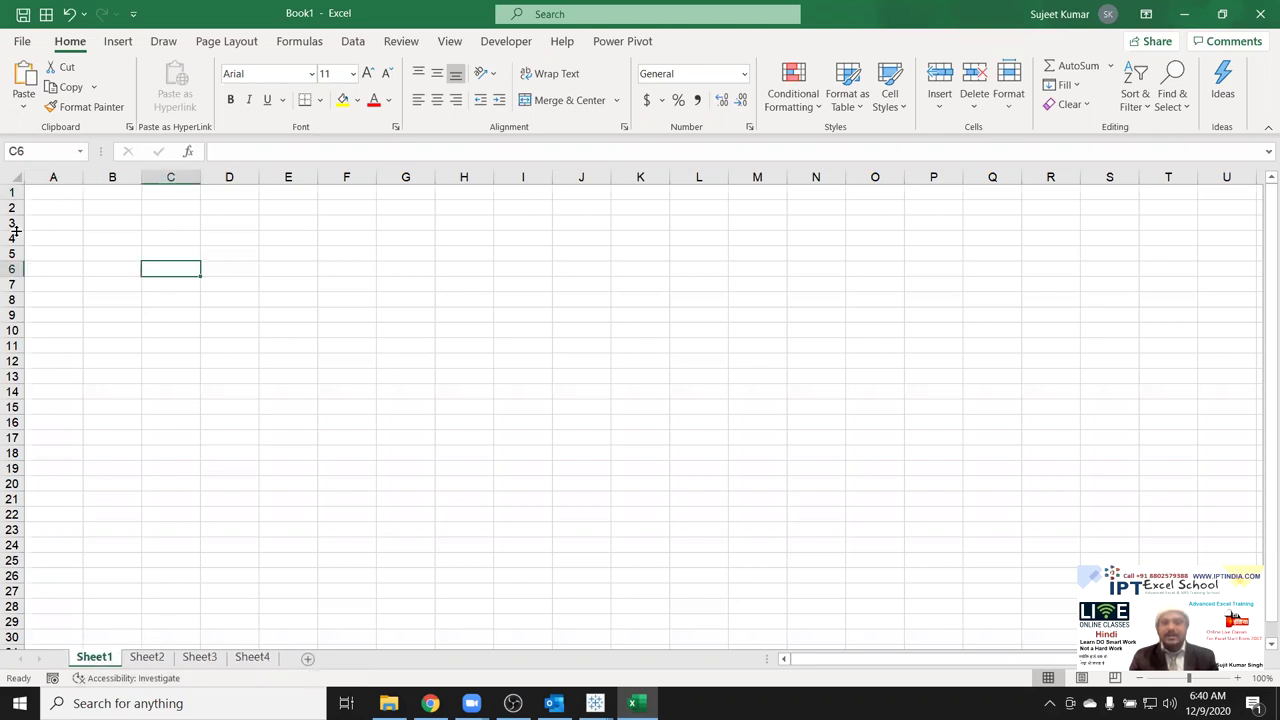
Select column A, row 1 and column B in turn, then make A1 active.
click(52, 176)
click(12, 192)
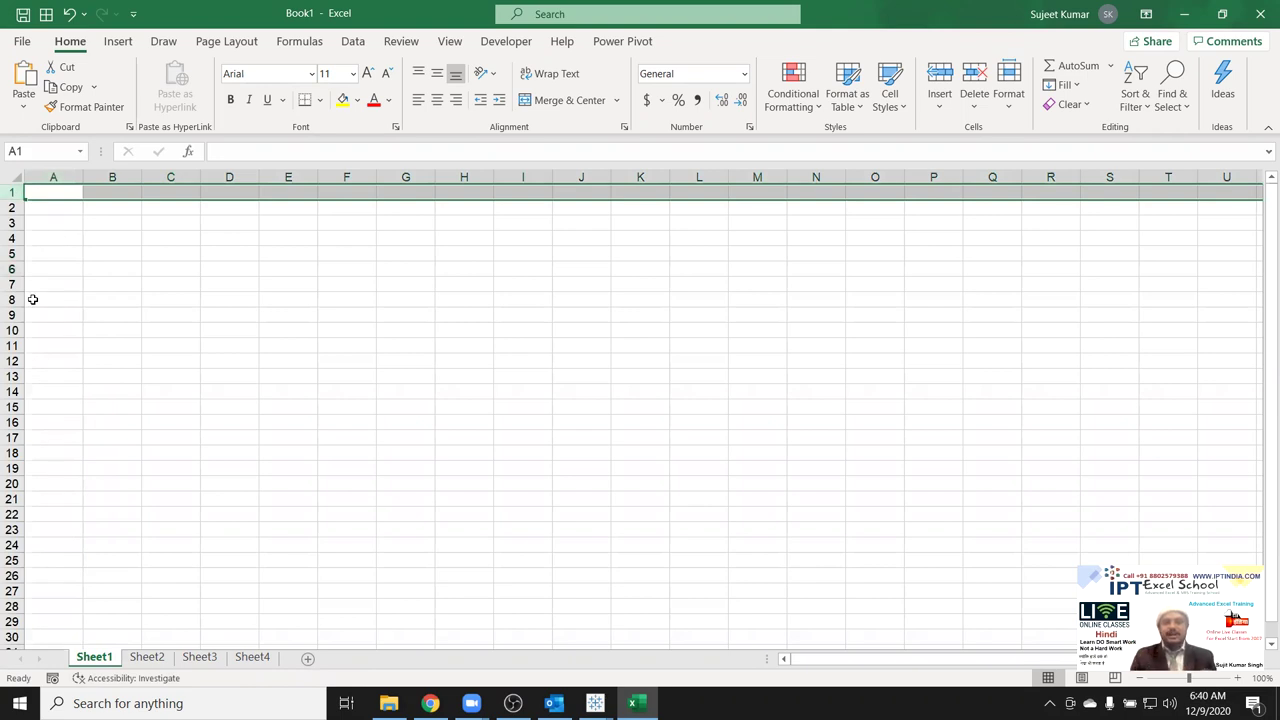
click(48, 177)
click(92, 172)
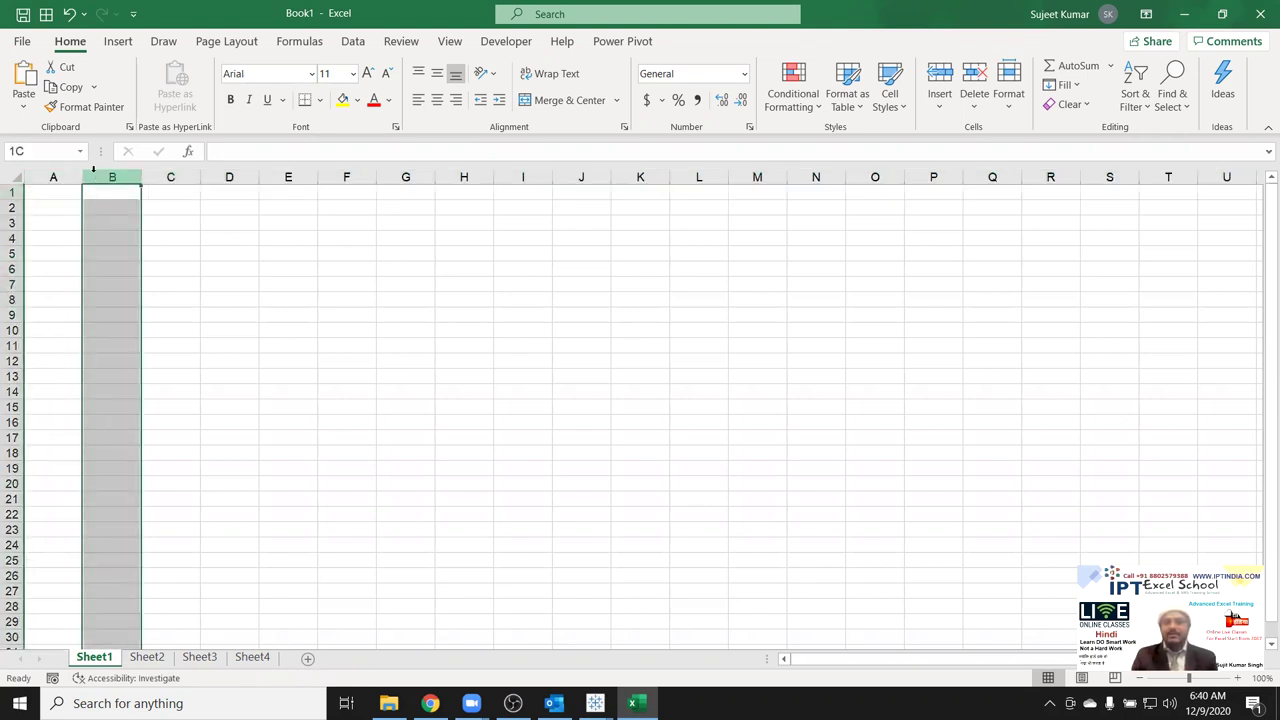
click(229, 254)
click(49, 193)
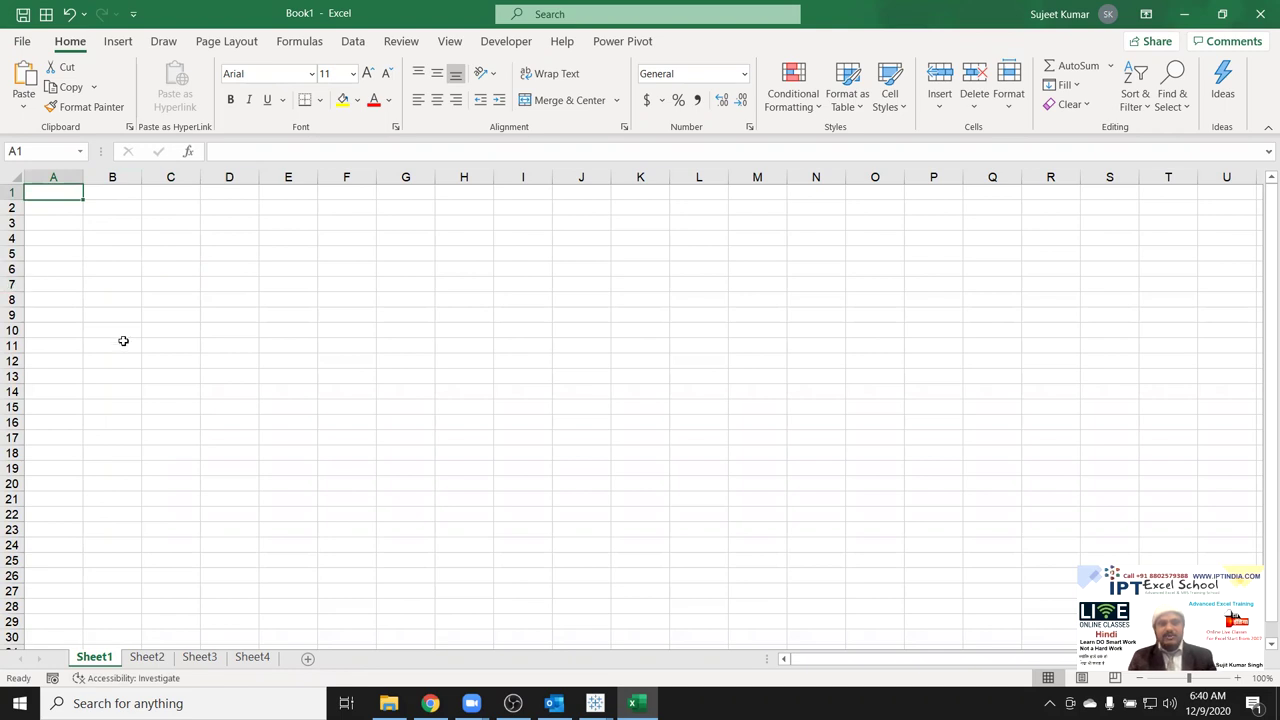
Enter 'Name' in cell A1, trimming the stray letters, and return to A1.
click(184, 377)
click(71, 198)
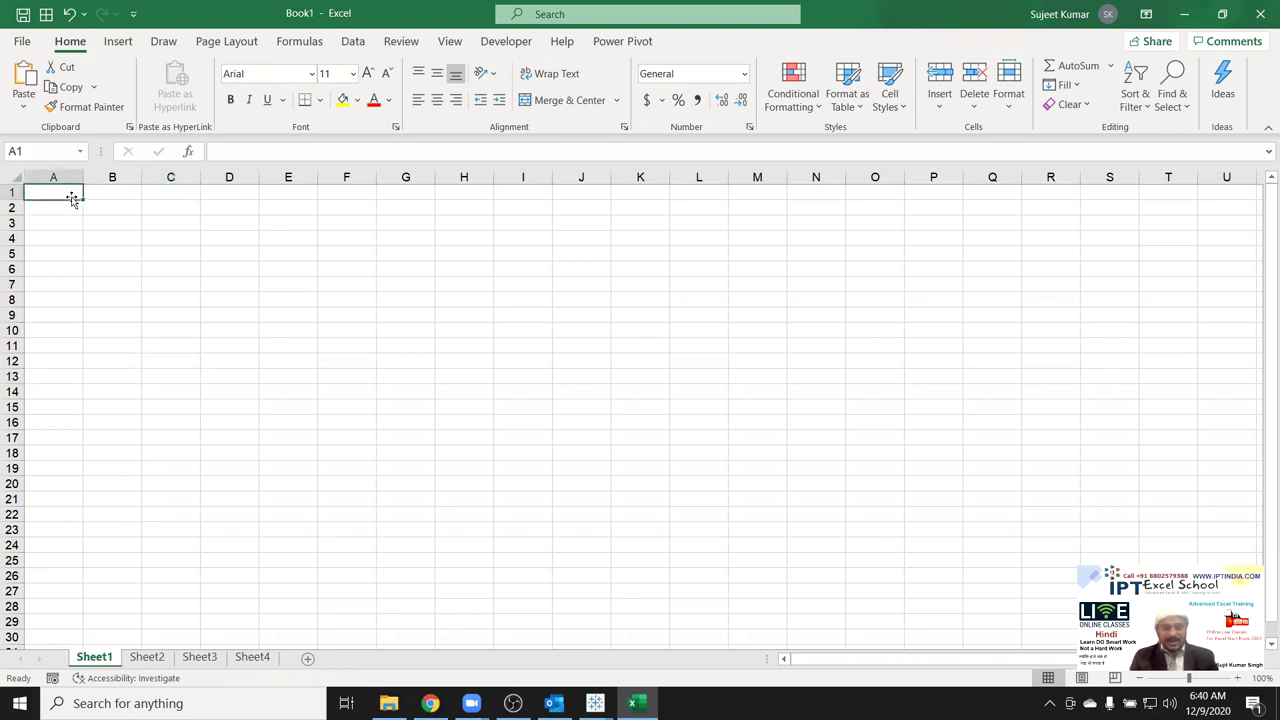
text(Name)
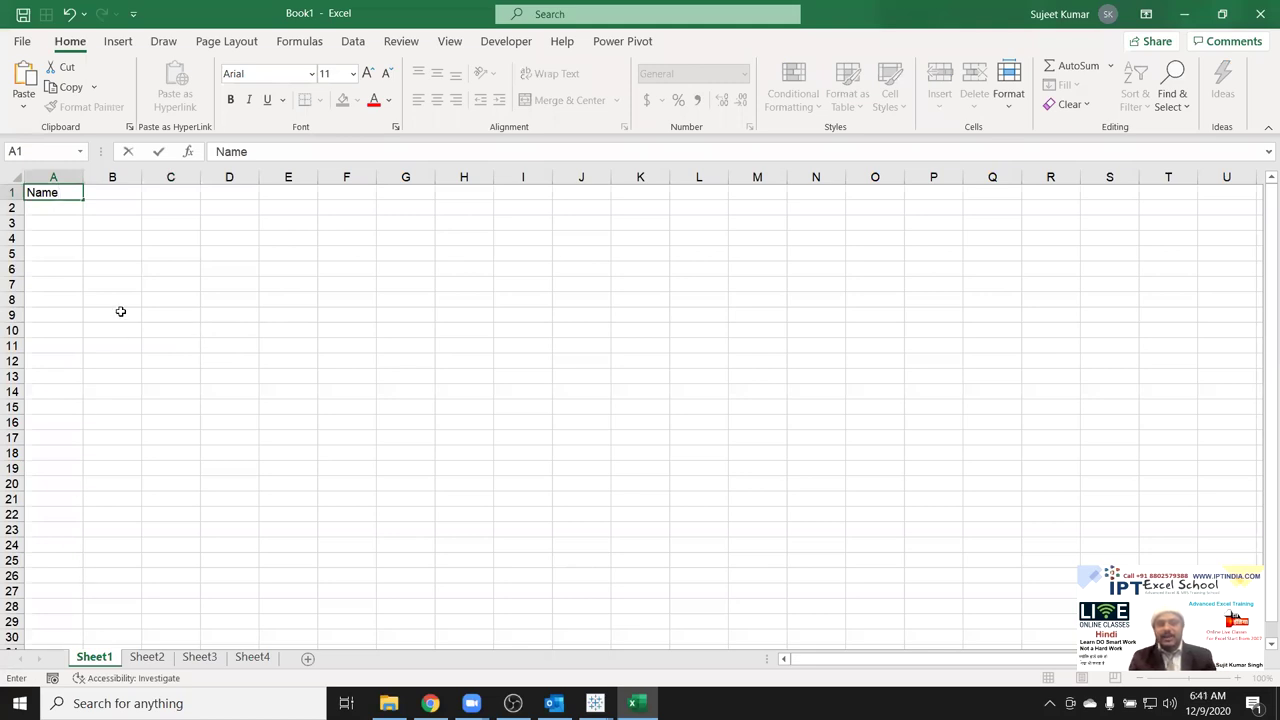
text(dfdsf)
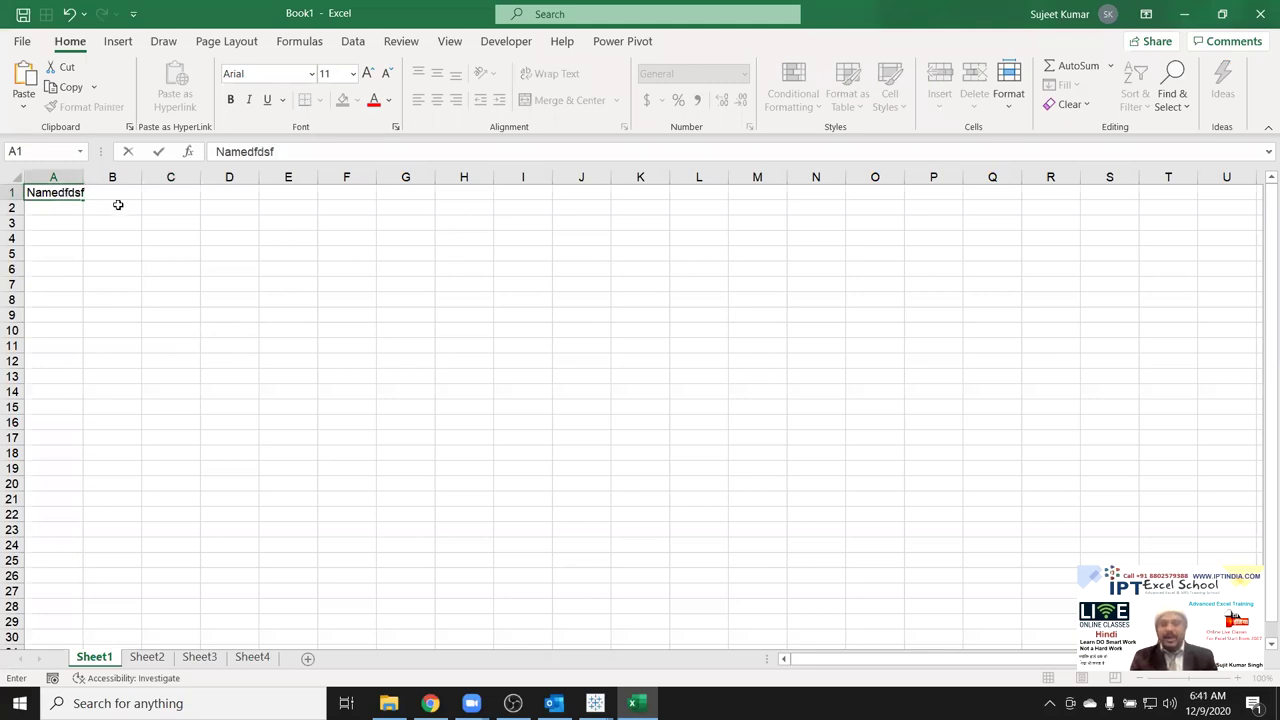
key(BackSpace)
key(BackSpace)
key(BackSpace)
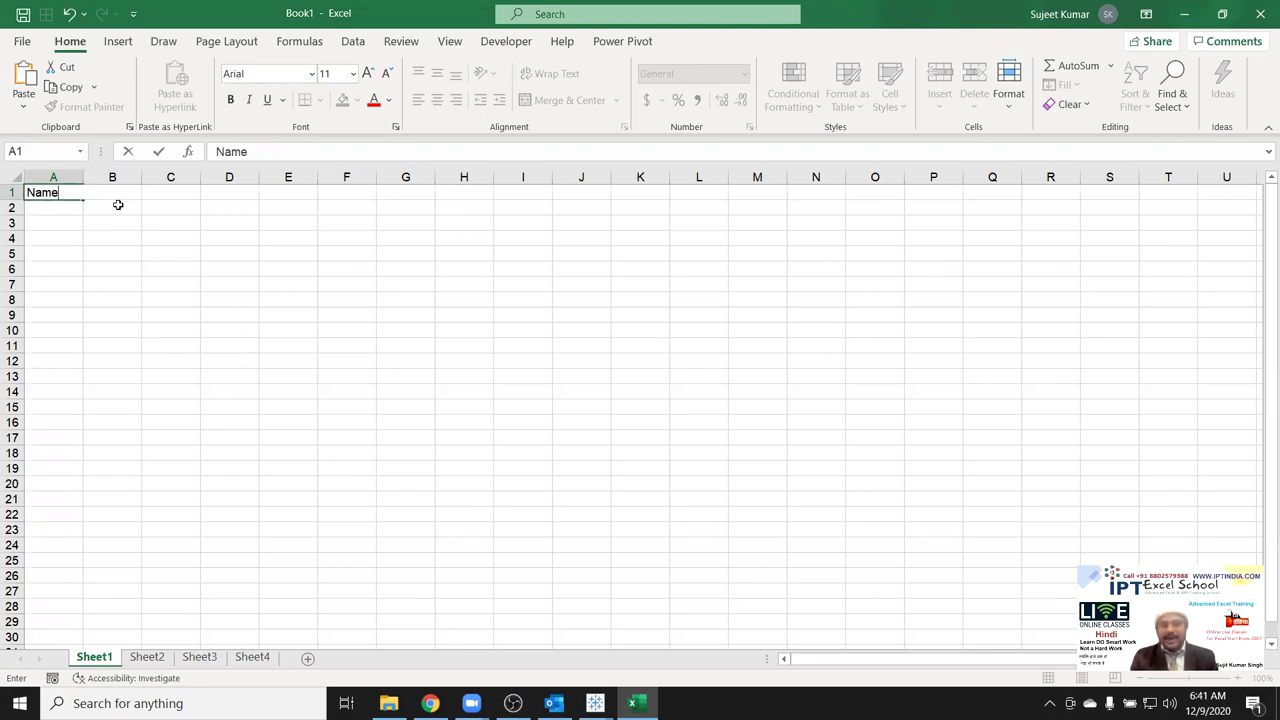
key(Tab)
key(Left)
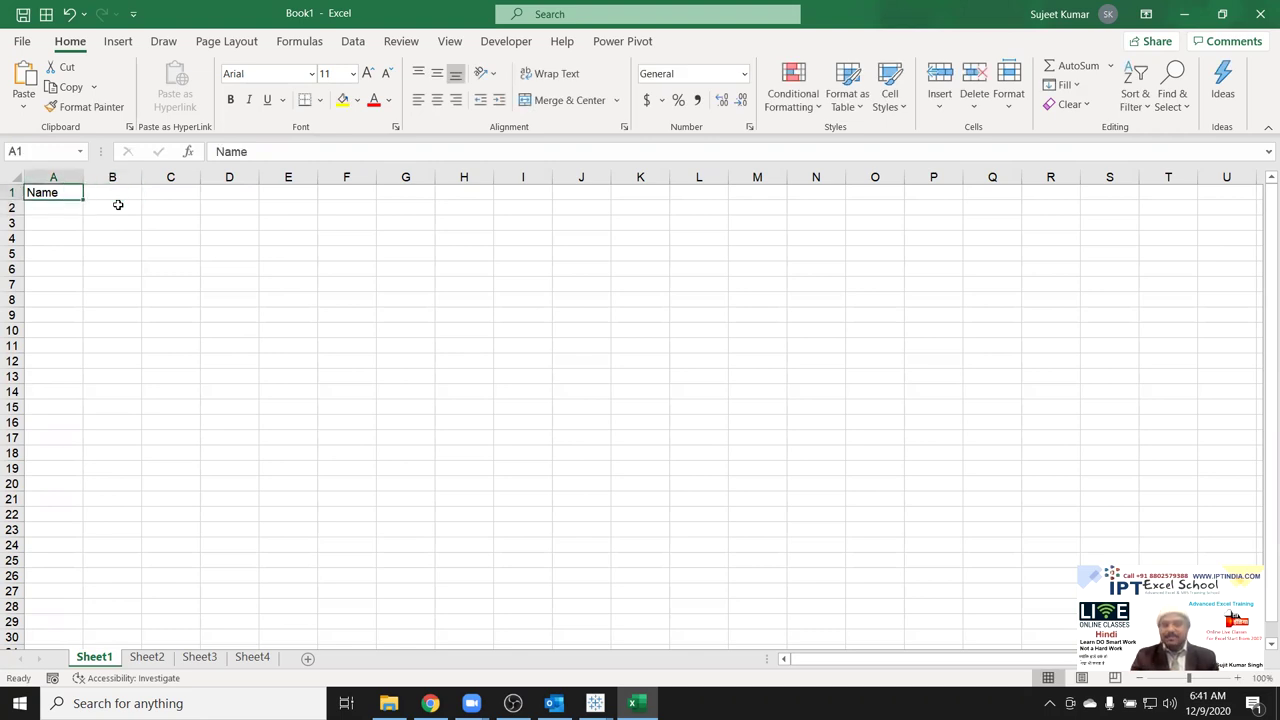
Enter the headers 'Roll' in B1 and 'Marks' in C1.
click(118, 196)
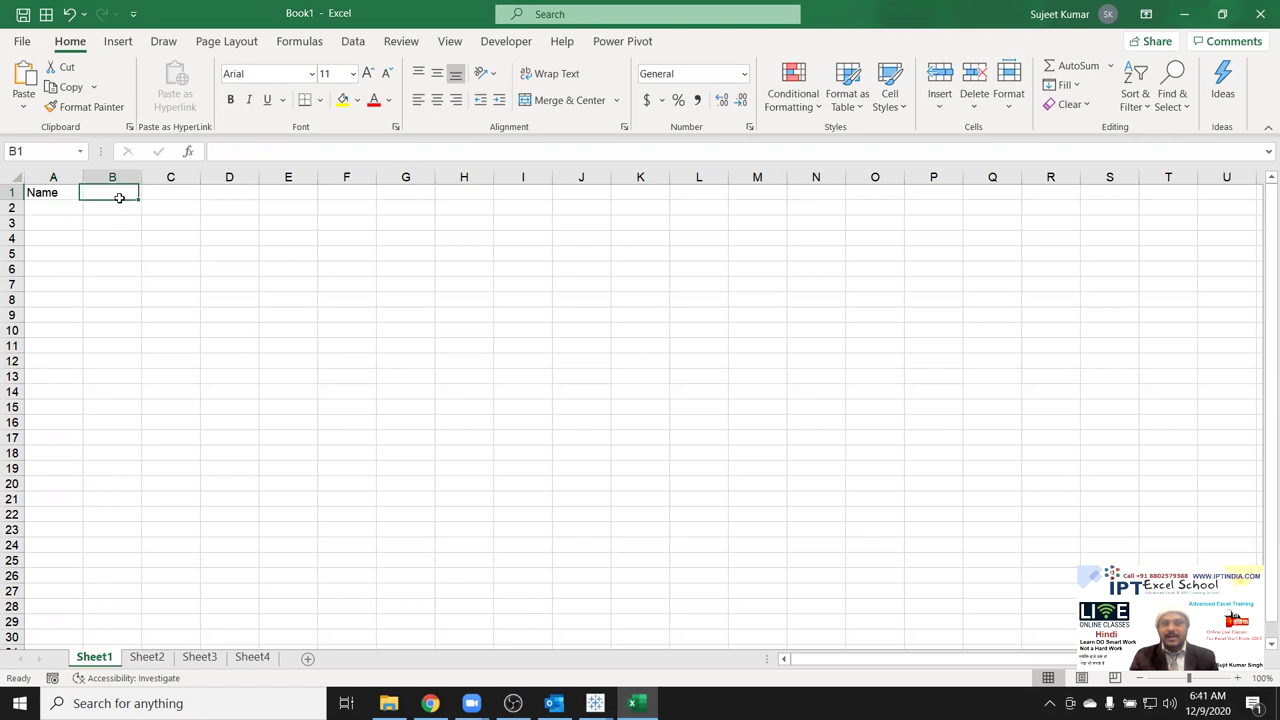
text(Rol)
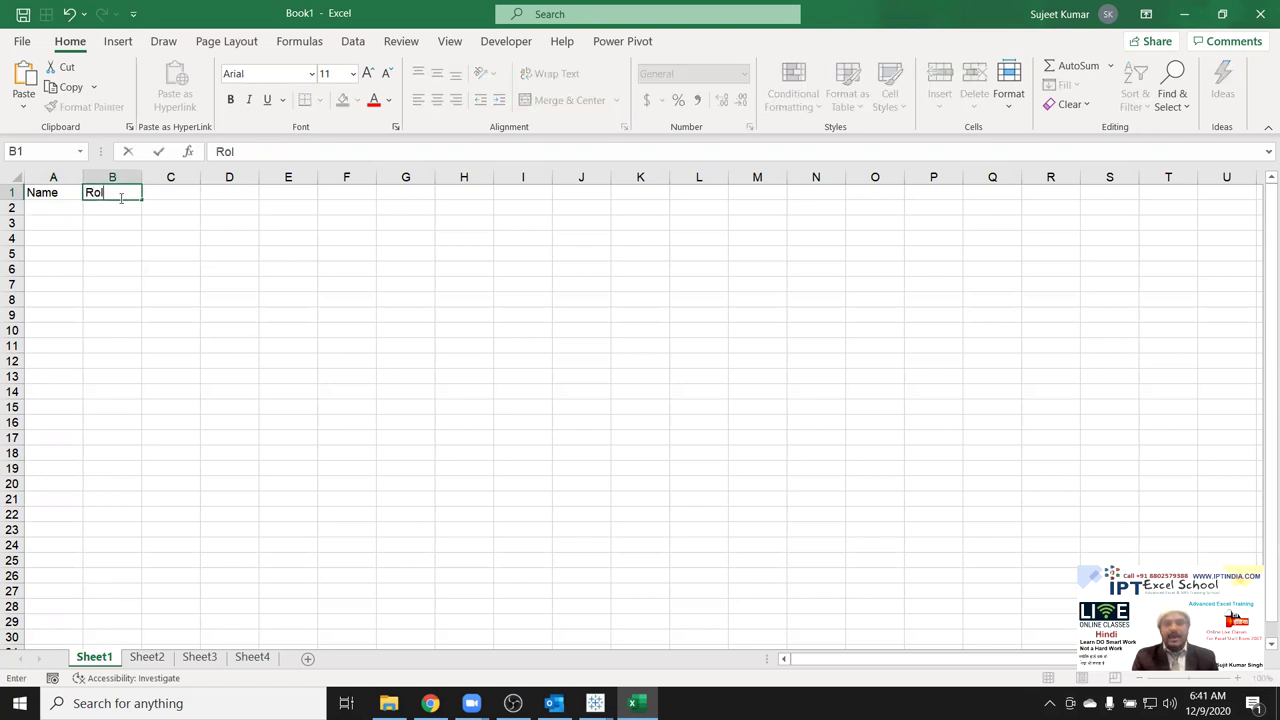
key(Return)
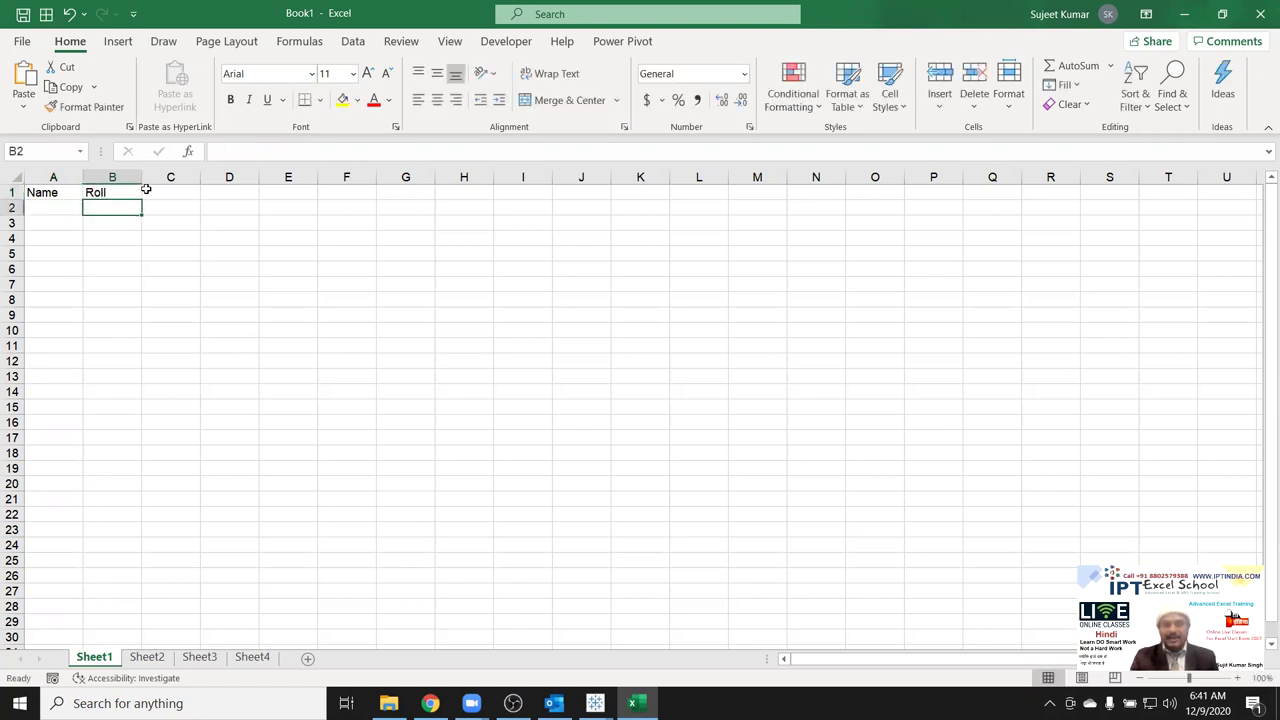
click(148, 189)
text(Marks)
key(Return)
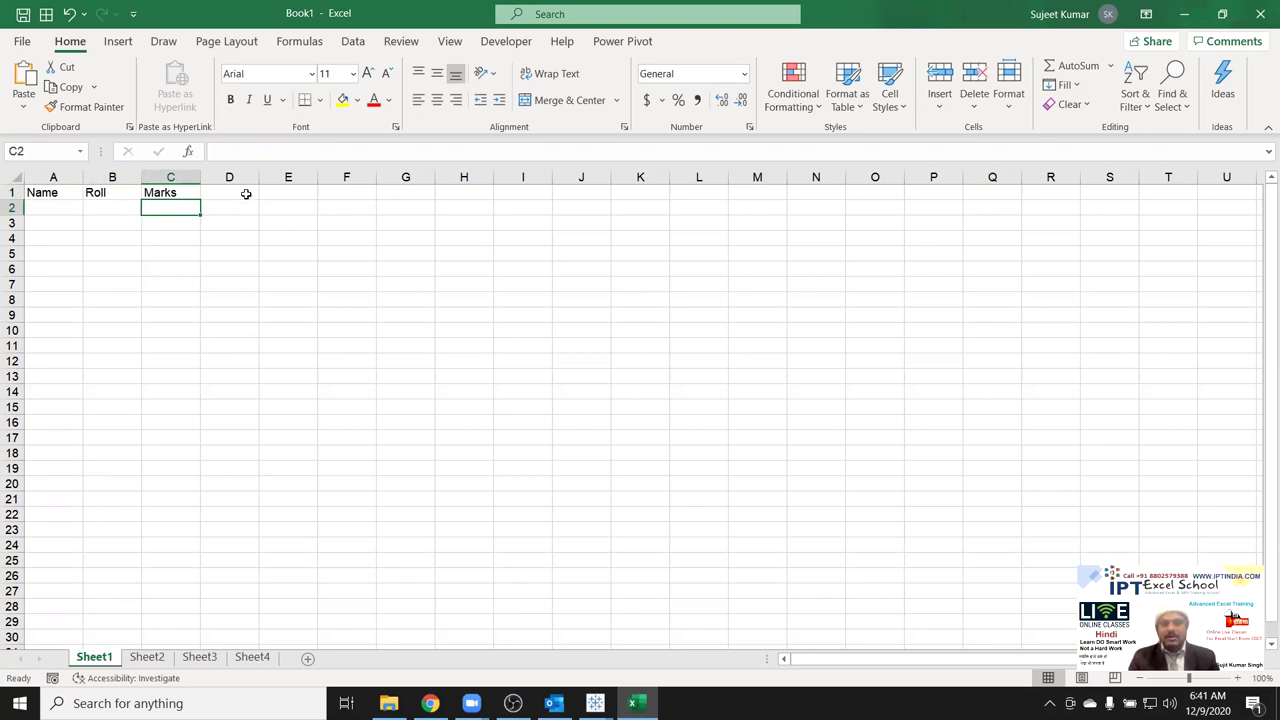
Test a long entry in B1 and widen column B, then undo with Ctrl+Z.
click(126, 192)
text(sdfsdfsdfsdfdsf)
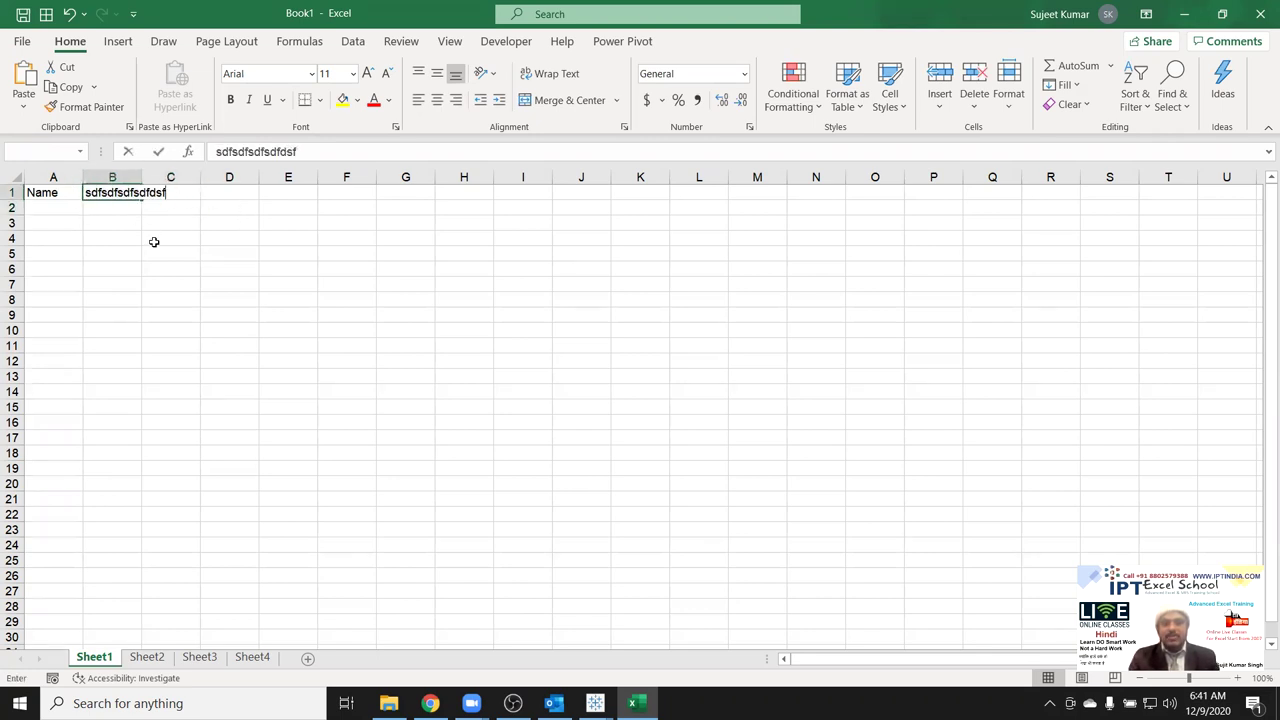
click(160, 286)
drag(141, 180, 188, 180)
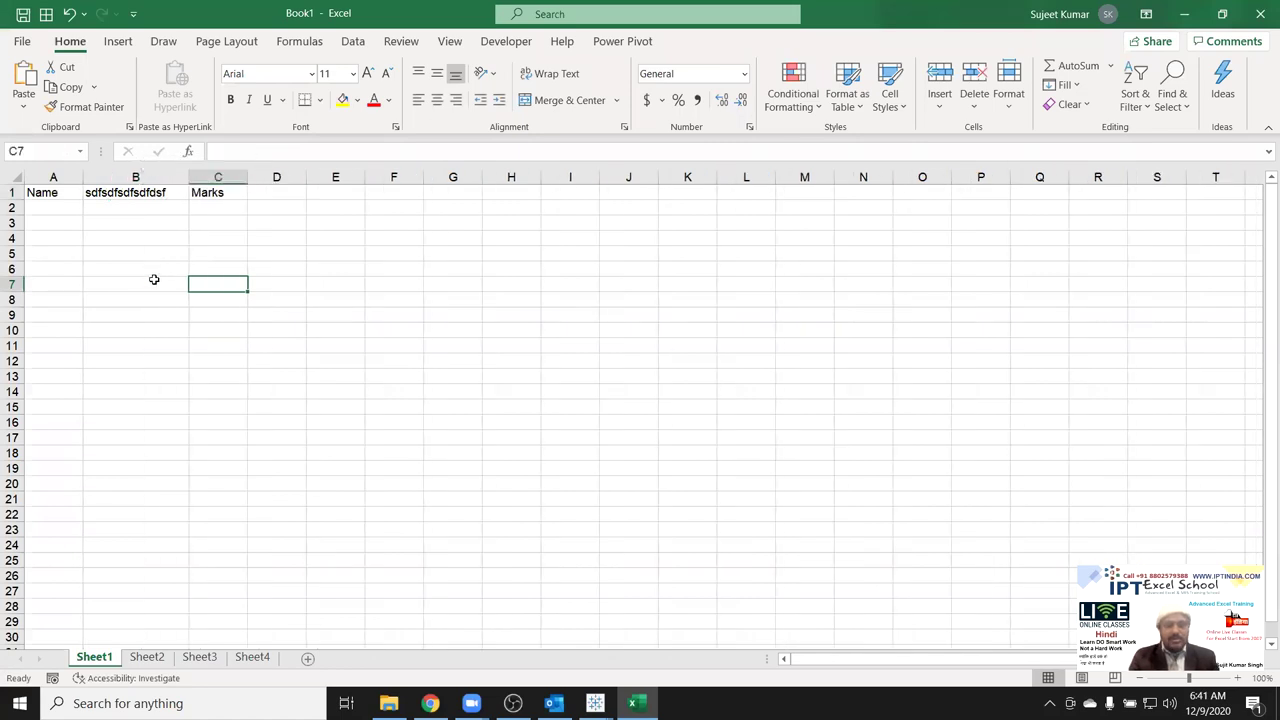
key(ctrl+z)
key(ctrl+z)
click(176, 283)
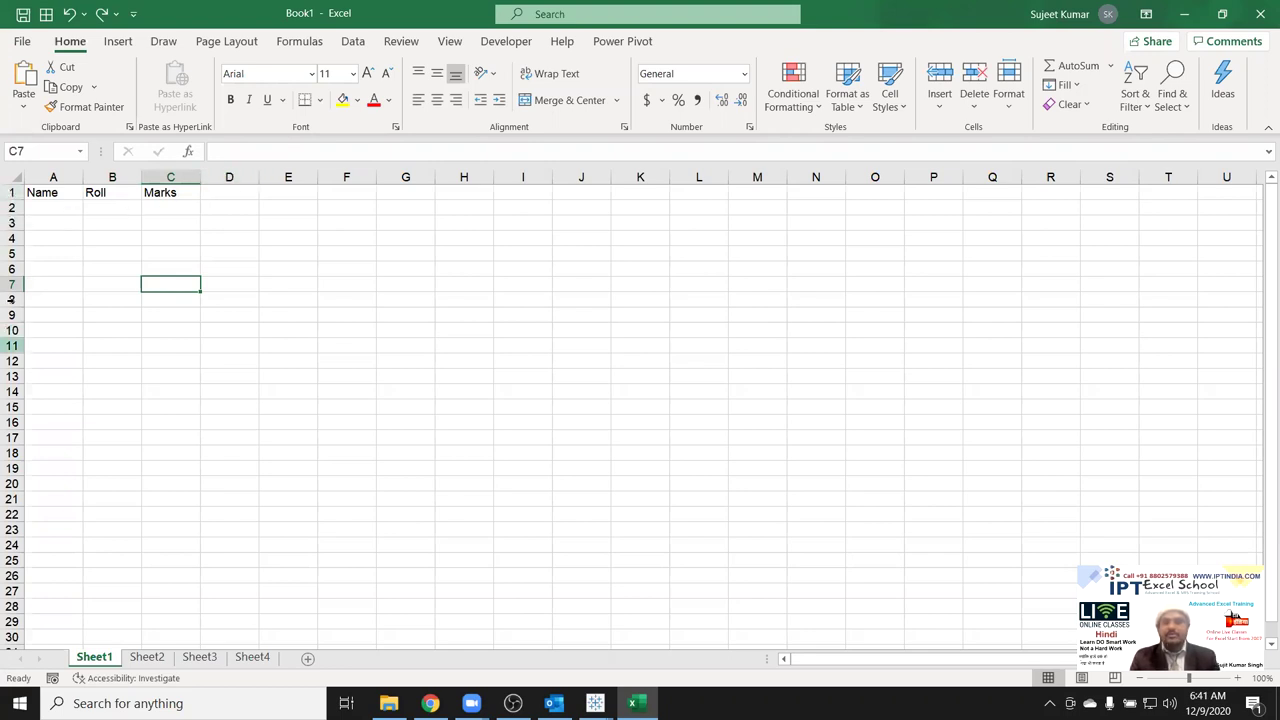
Drag column A's border wider, then AutoFit column A to its 'Name' header.
click(86, 177)
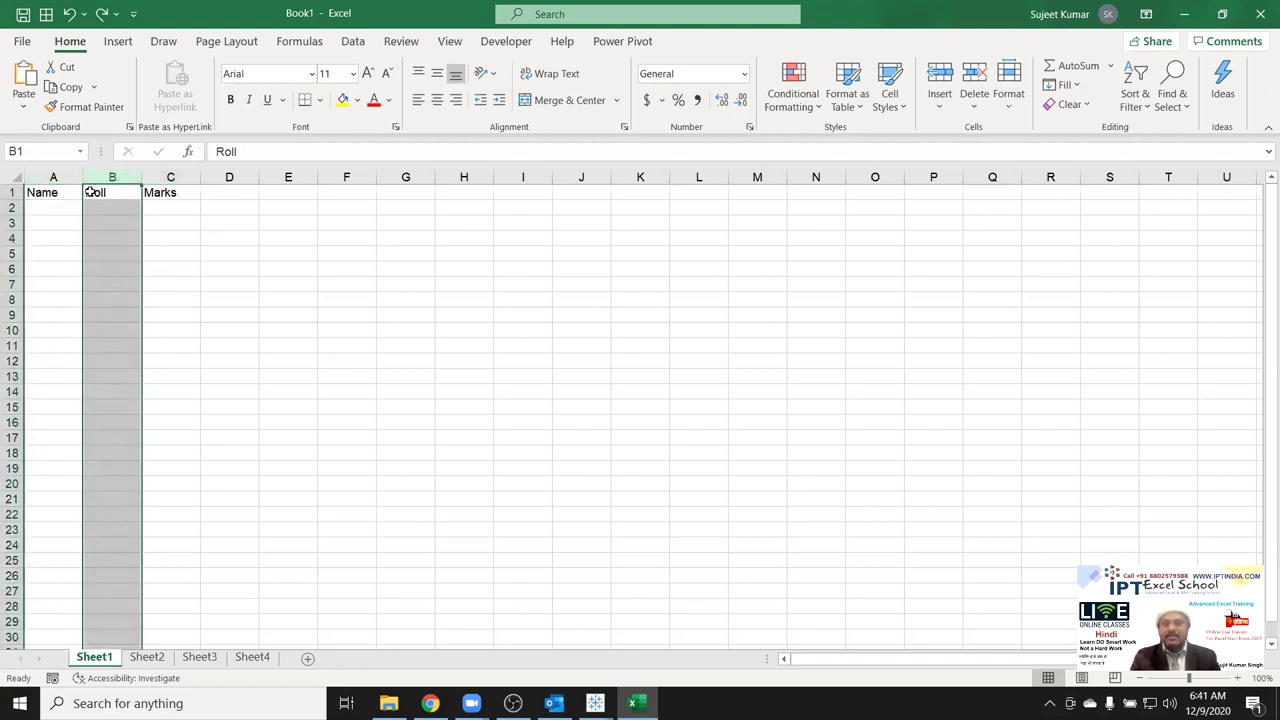
mouse_move(83, 180)
mouse_down()
mouse_move(157, 180)
mouse_move(92, 181)
mouse_up()
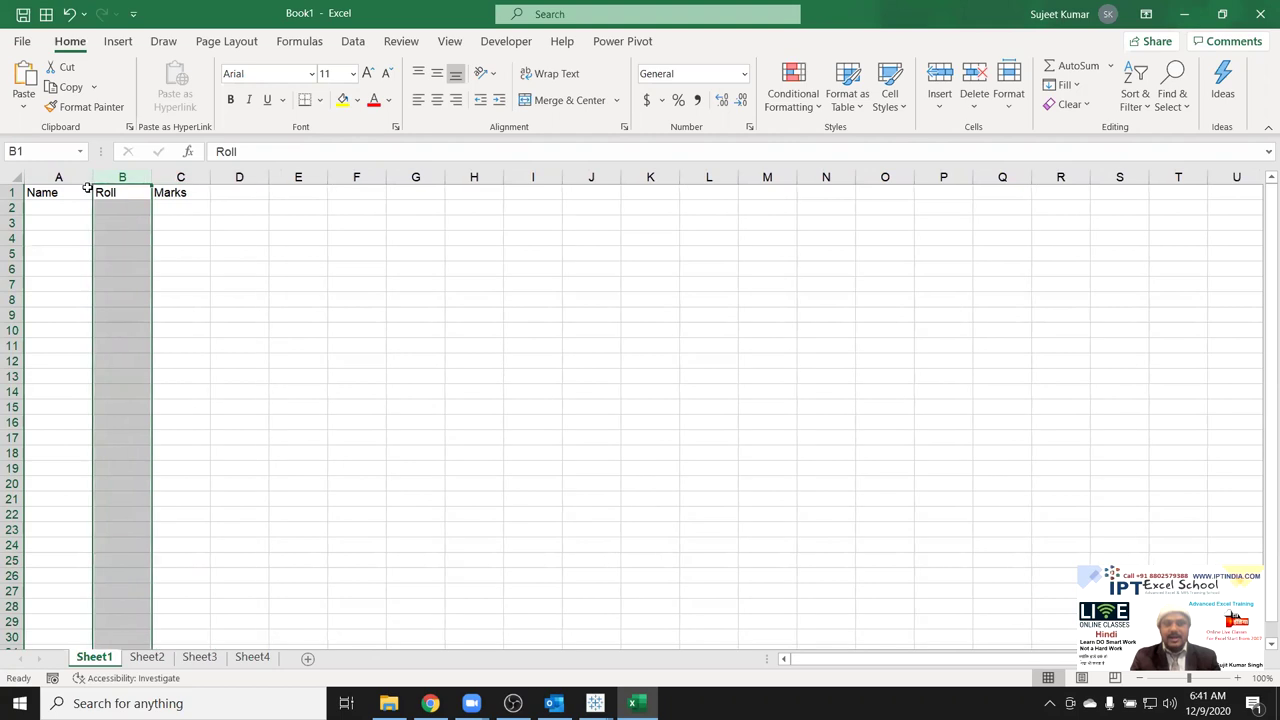
click(69, 220)
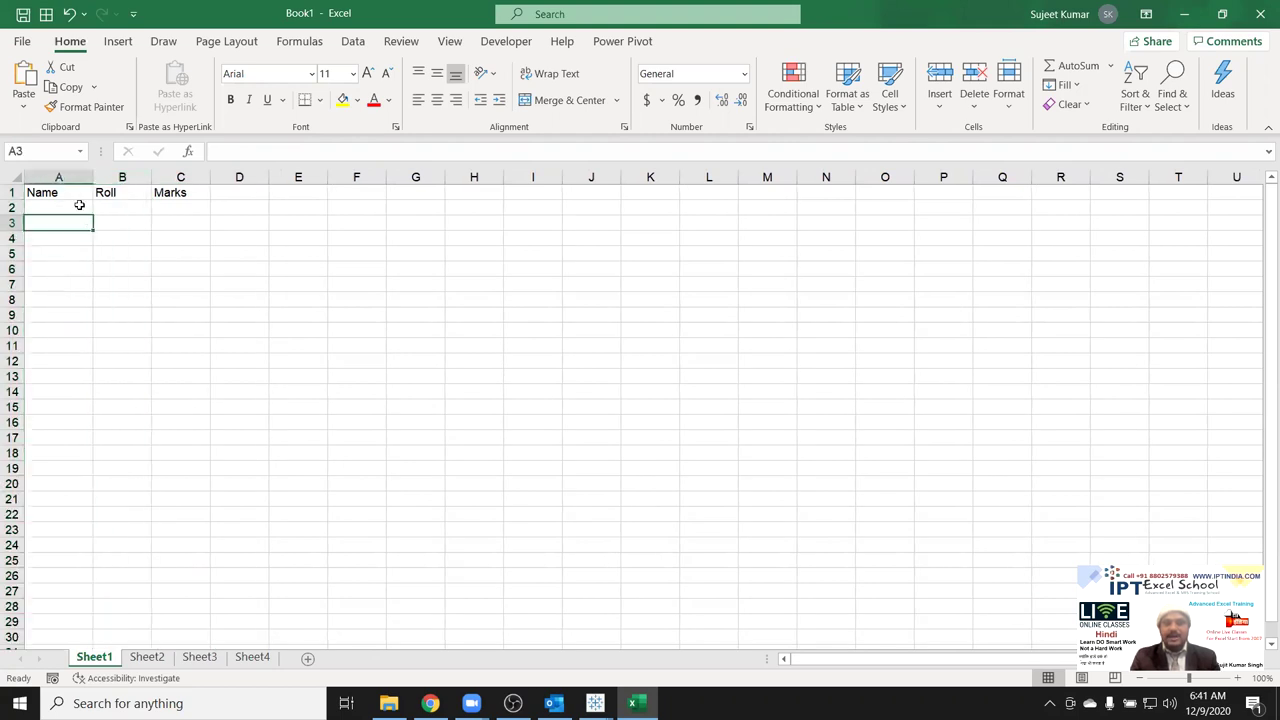
click(80, 179)
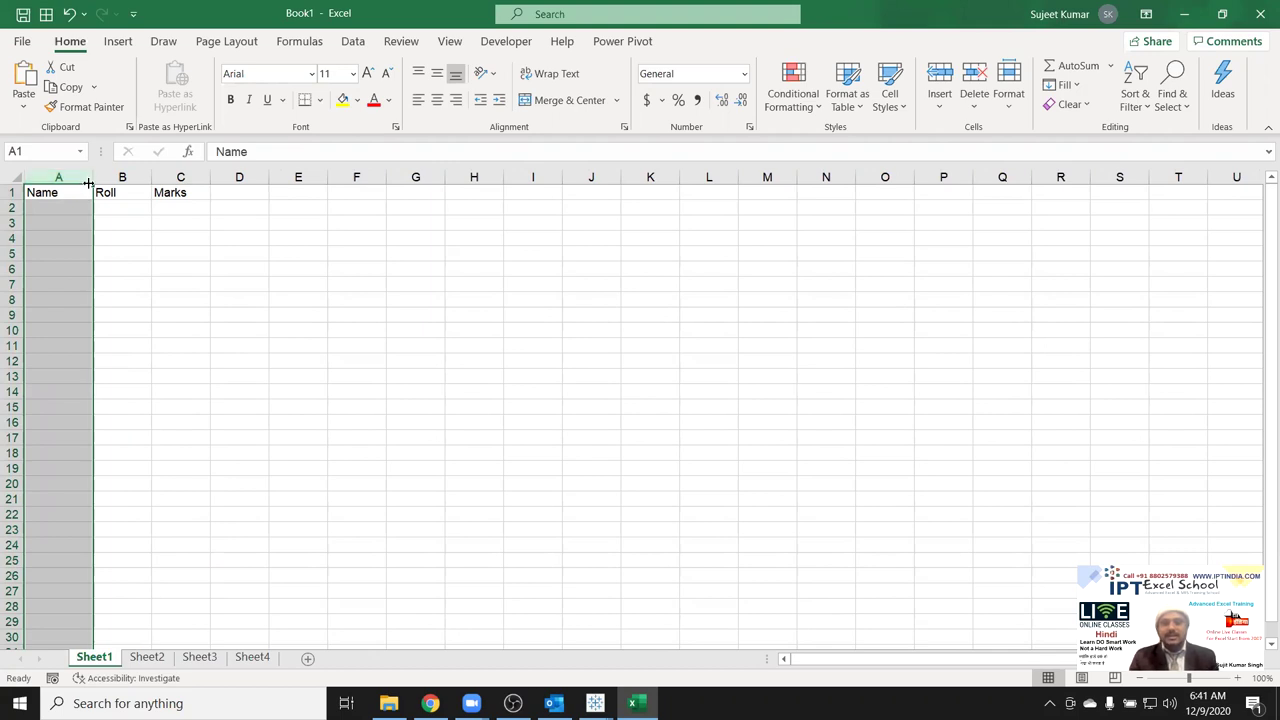
double_click(93, 178)
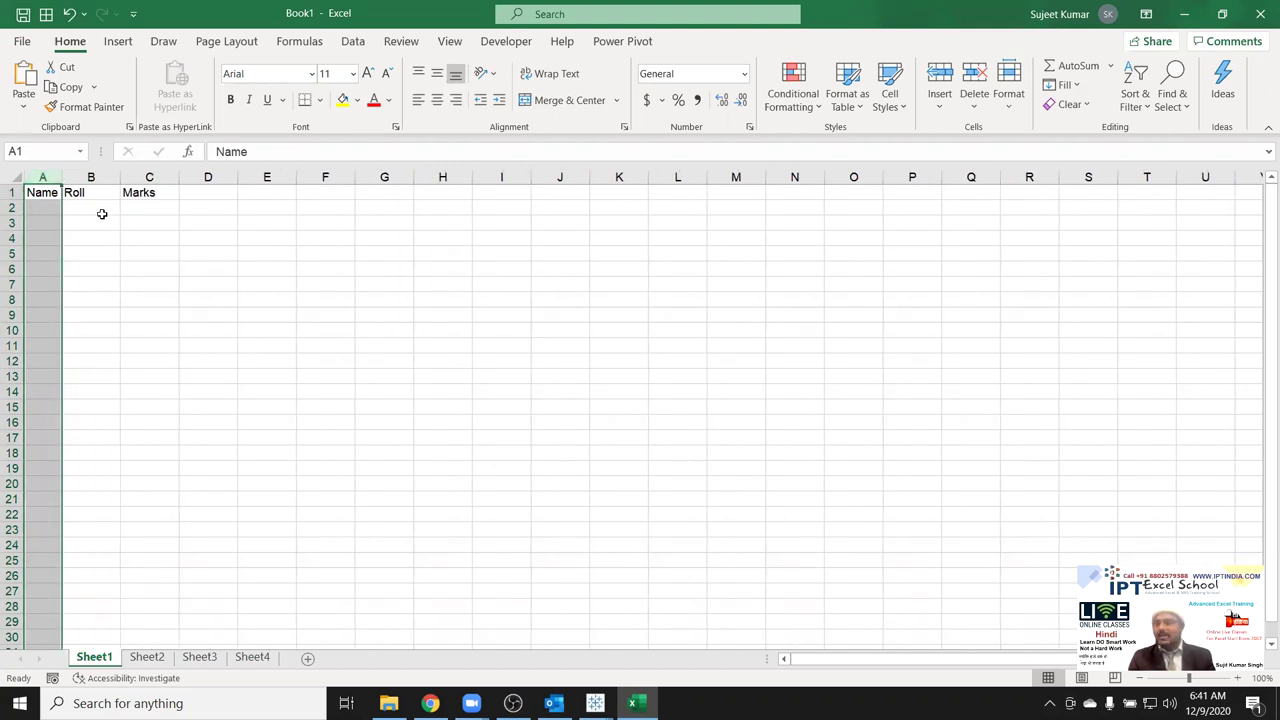
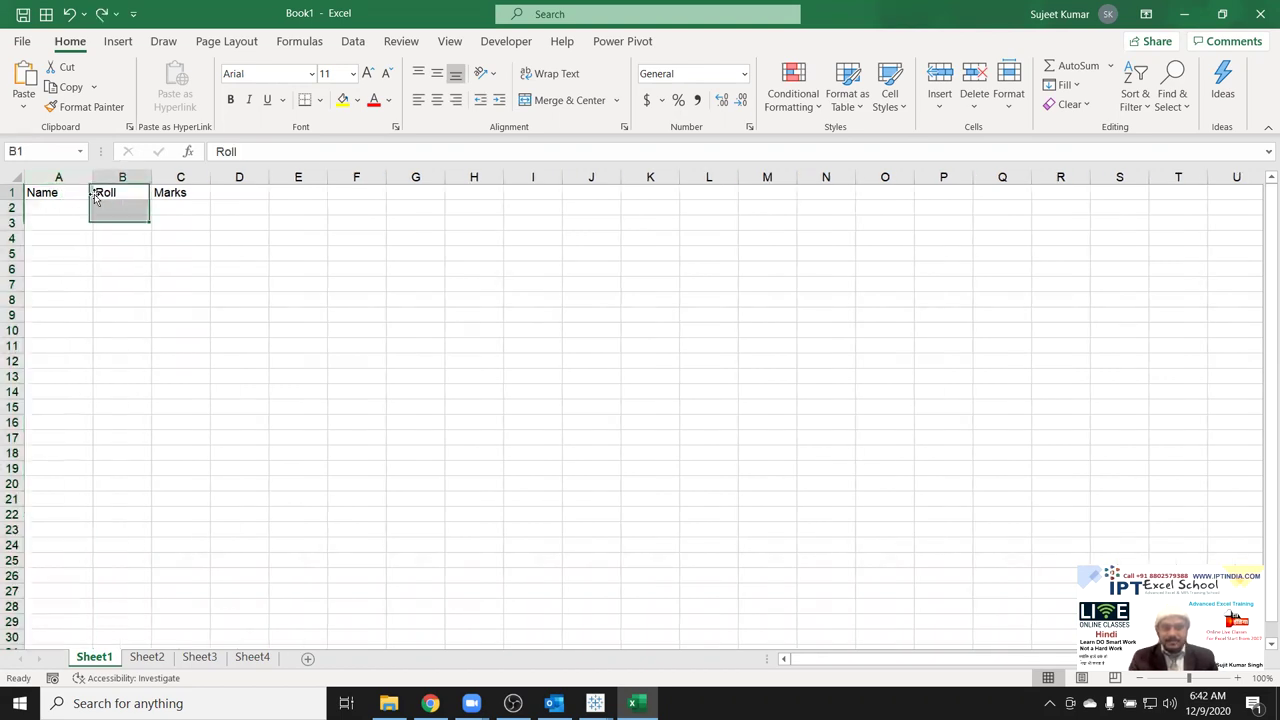
Enter the first student's name, roll number 1 and marks 65 in row 2.
click(72, 215)
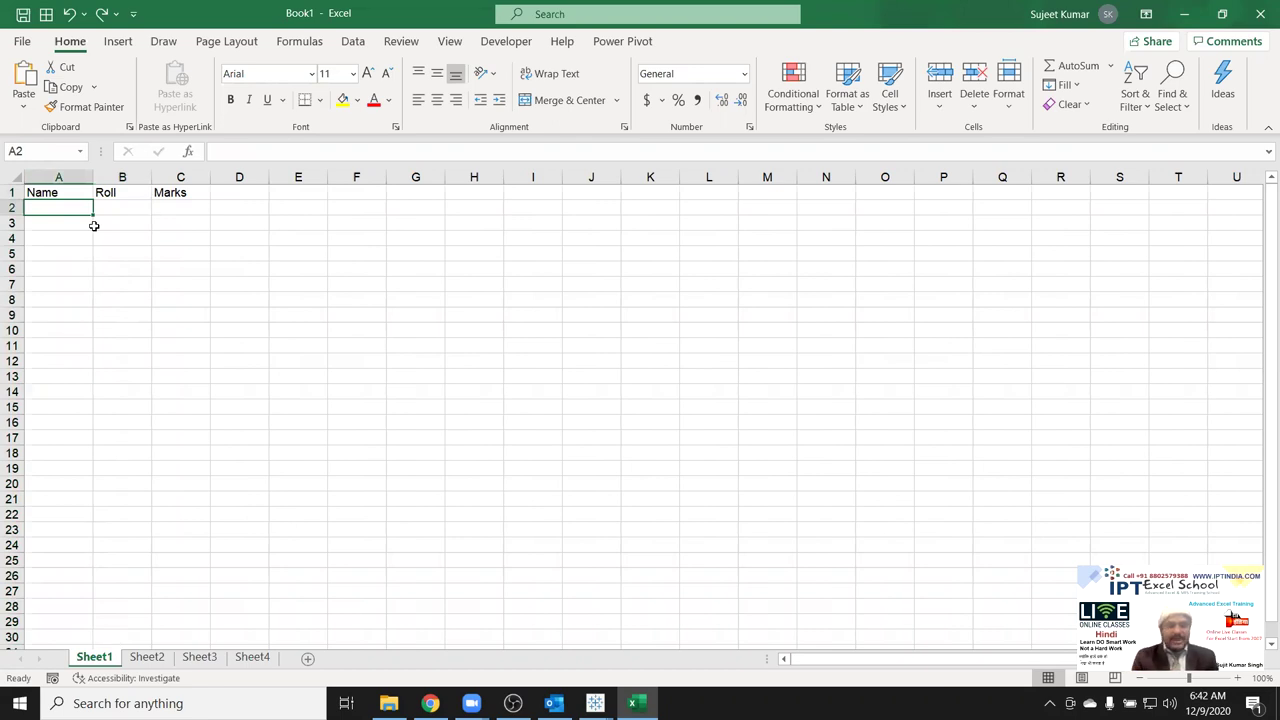
text(Puja)
key(Tab)
text(1)
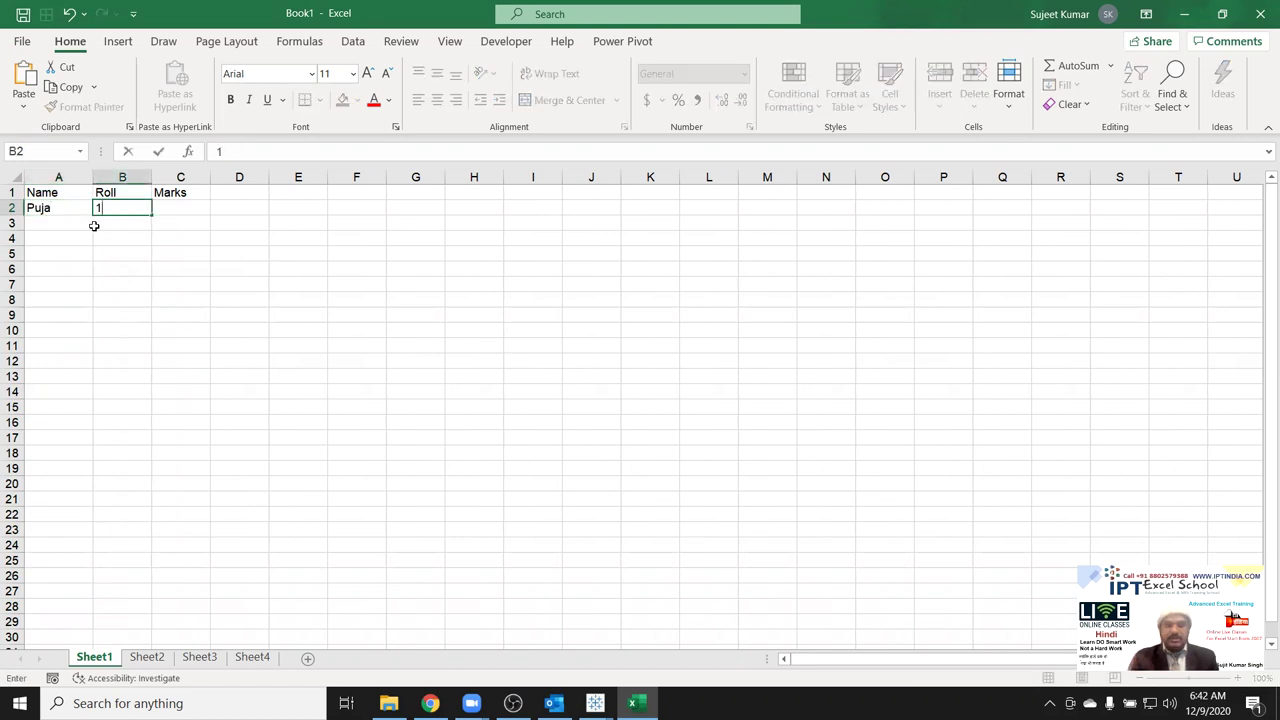
key(Tab)
text(65)
key(Tab)
Add the heading Date in cell D1.
key(Up)
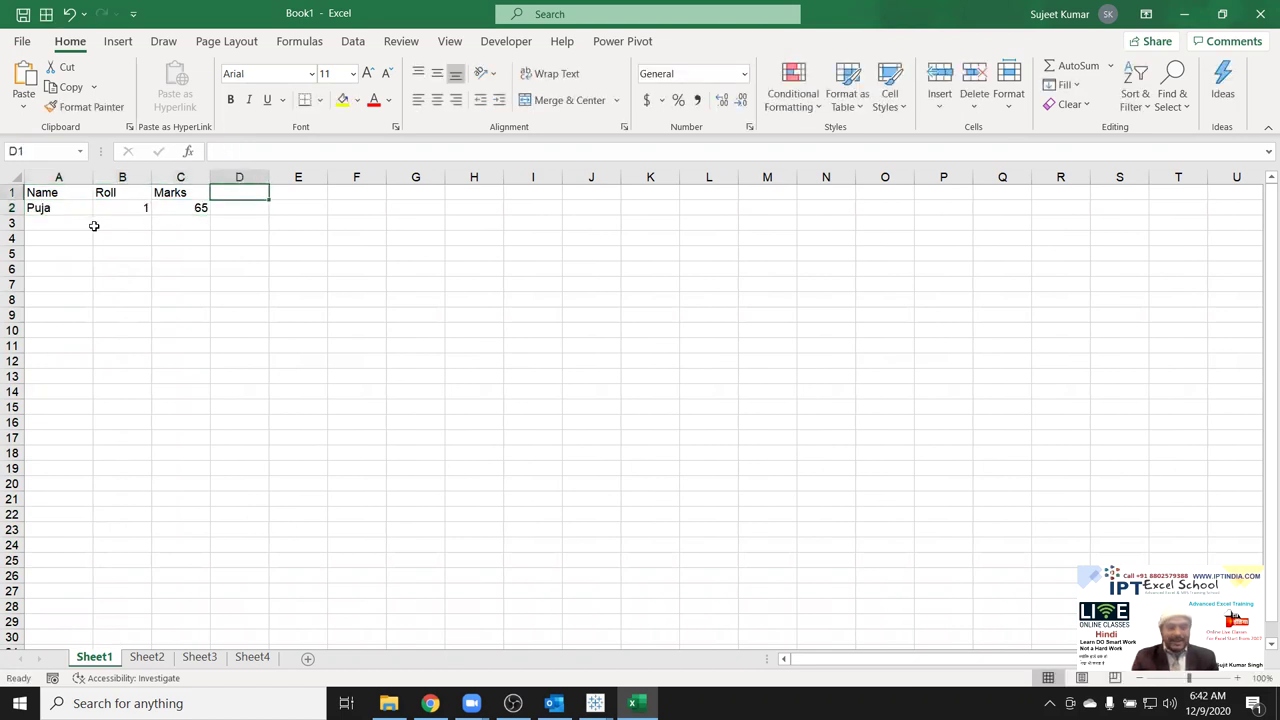
text(Date)
key(Return)
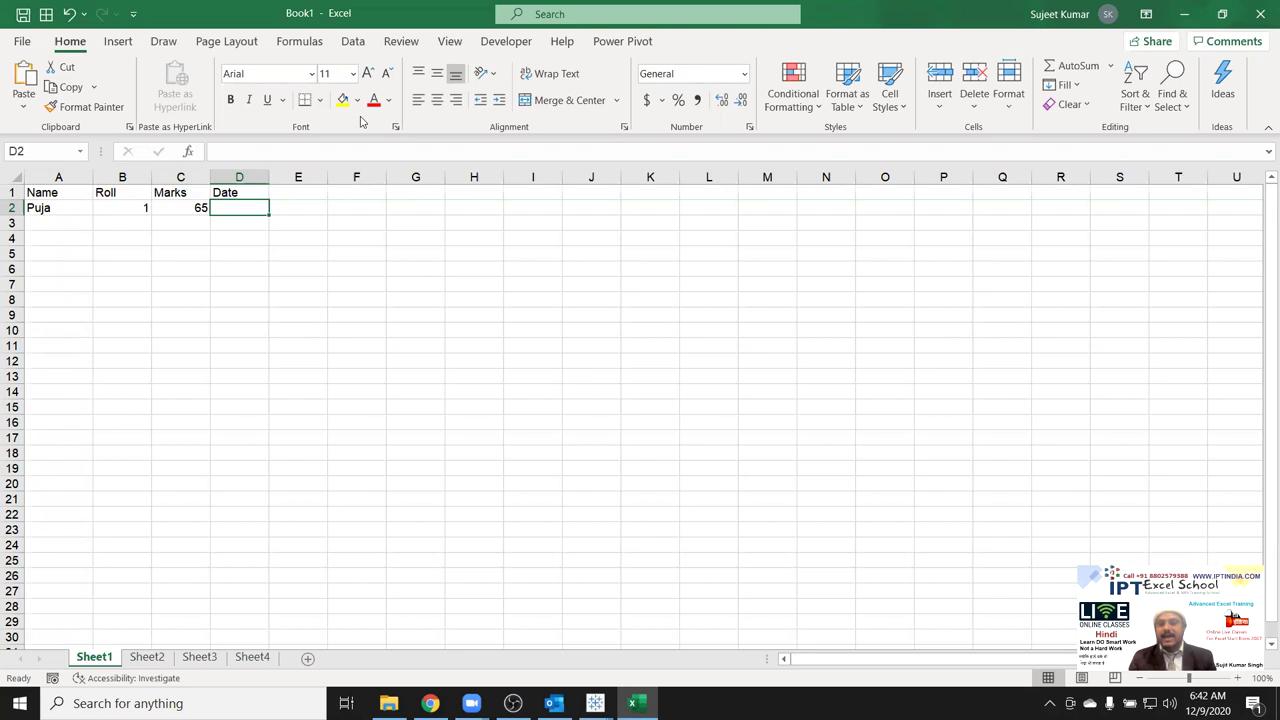
mouse_move(1205, 703)
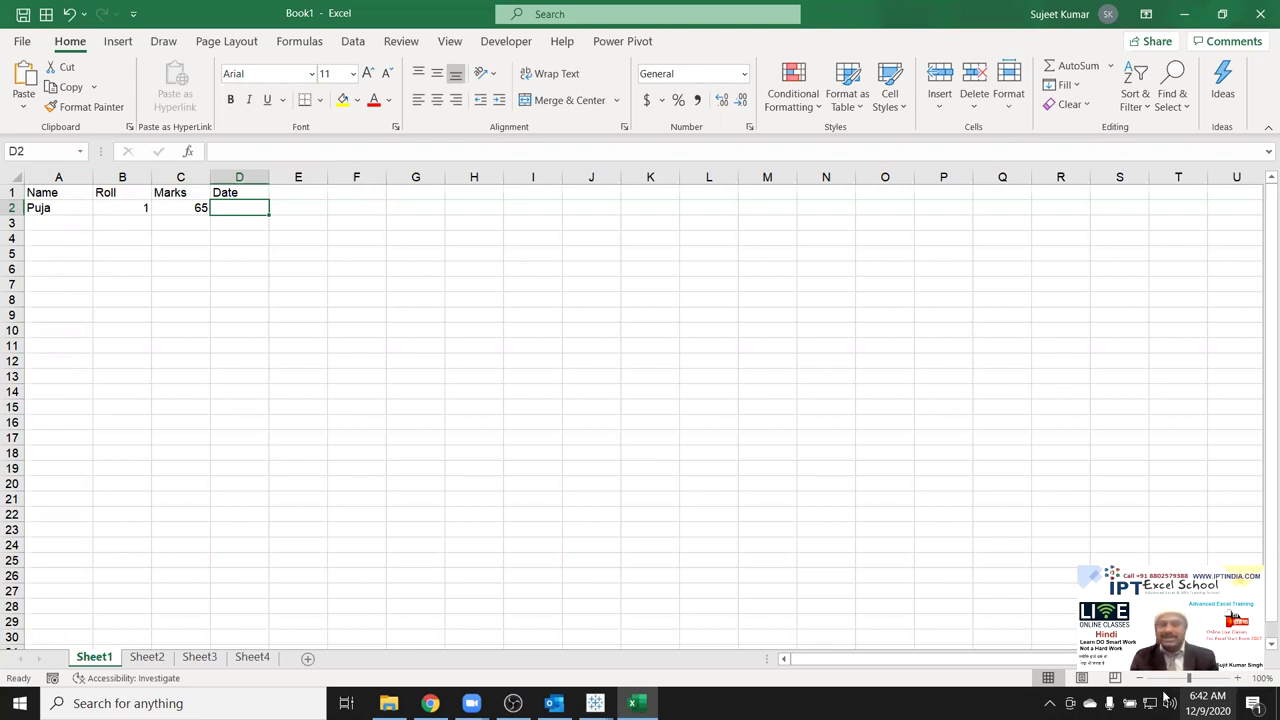
Enter the date 12/9 in D2 so it displays as 9-Dec.
click(236, 230)
click(226, 203)
text(12)
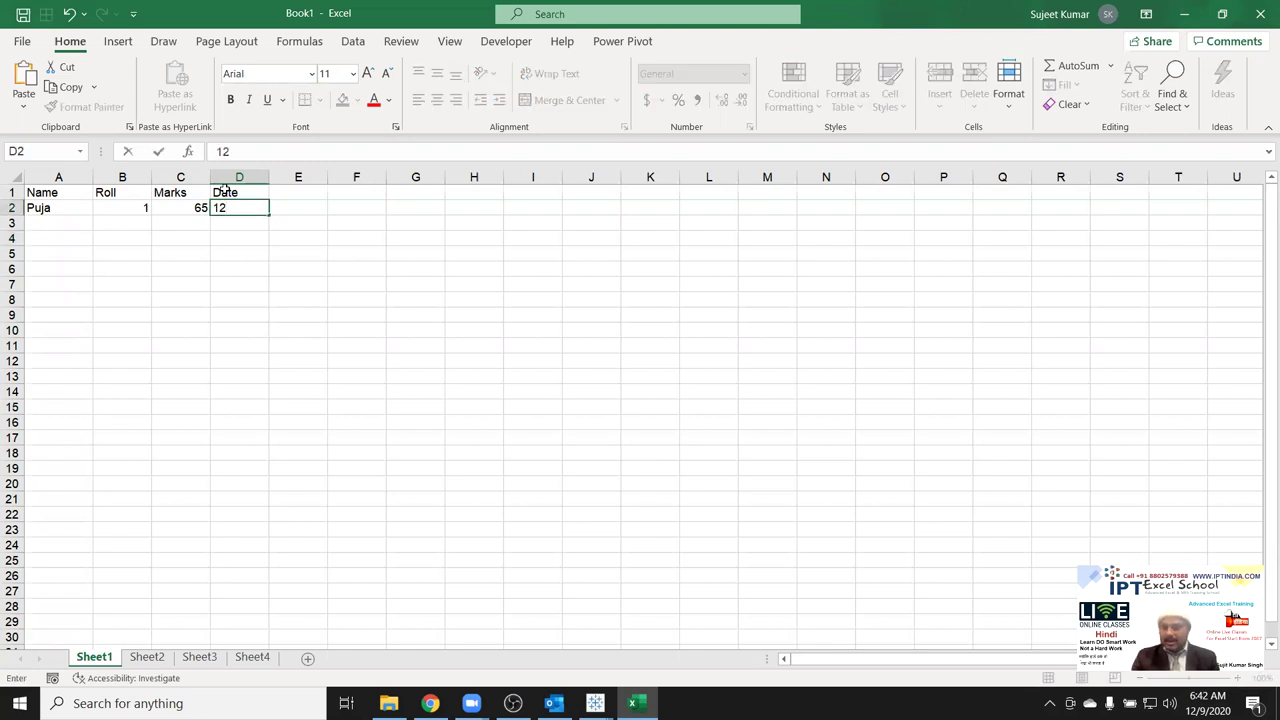
text(/9)
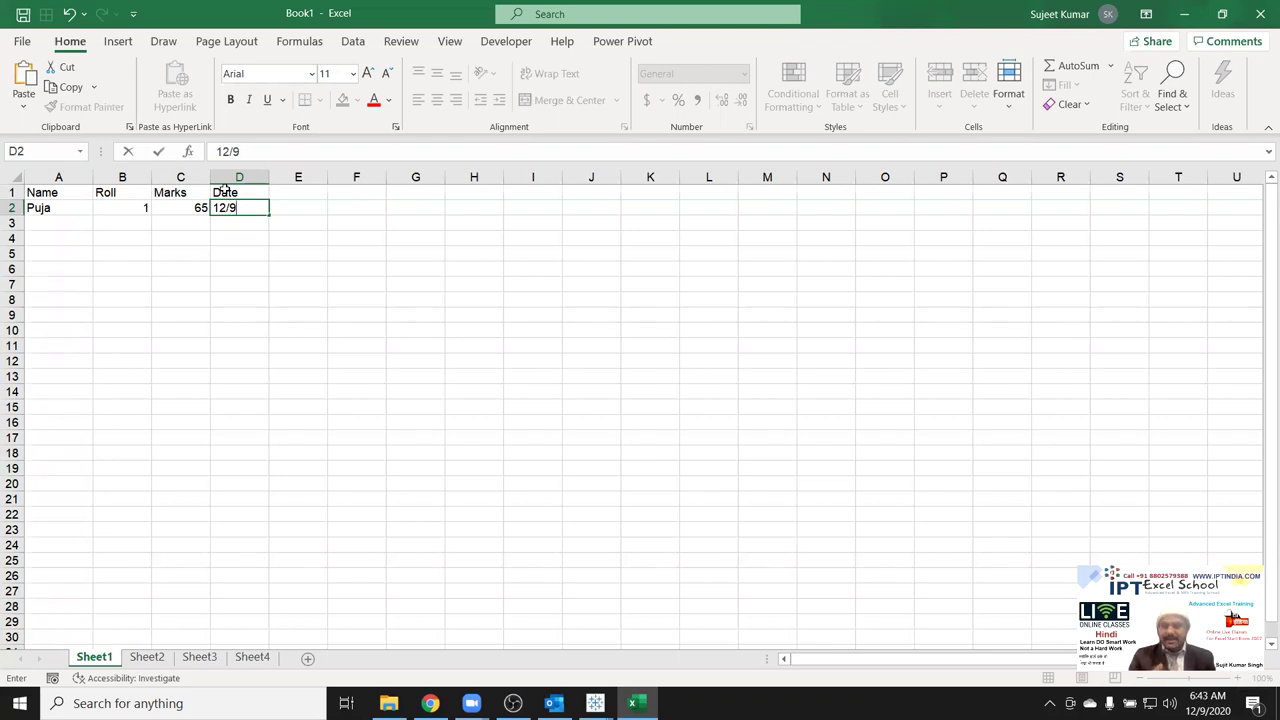
text(/2020)
key(BackSpace)
key(BackSpace)
key(BackSpace)
key(BackSpace)
key(BackSpace)
key(Return)
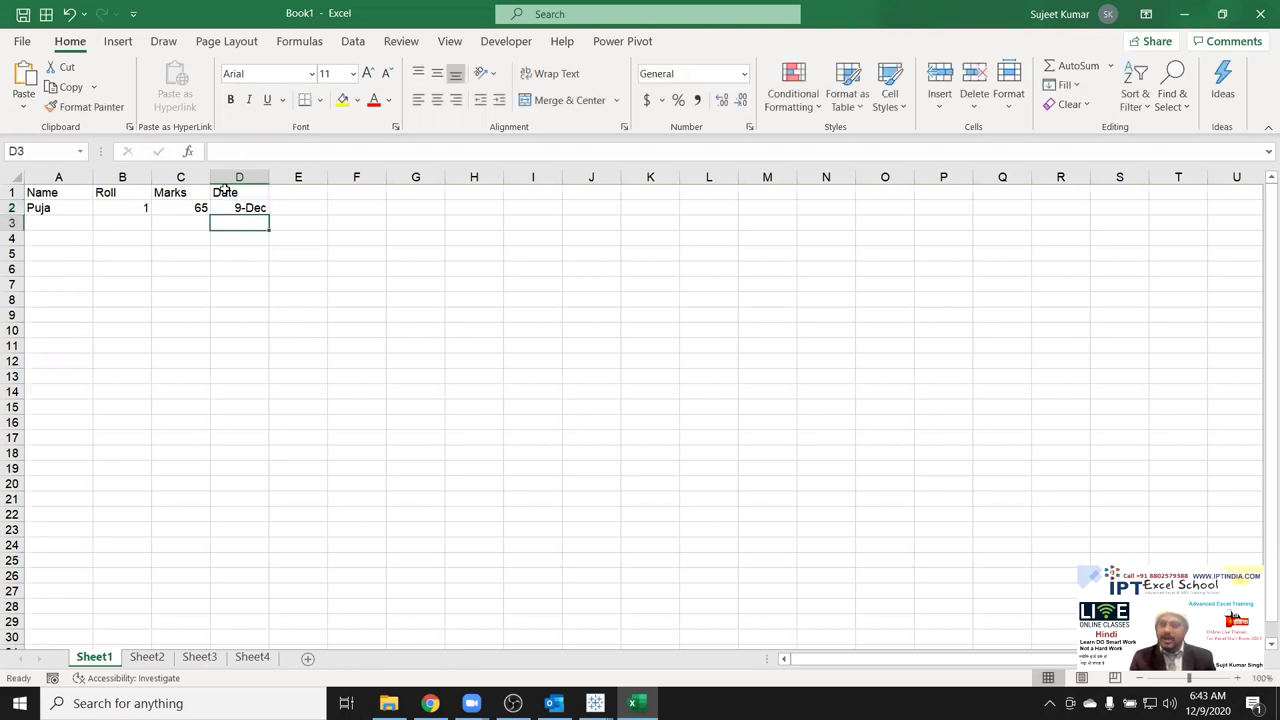
key(Up)
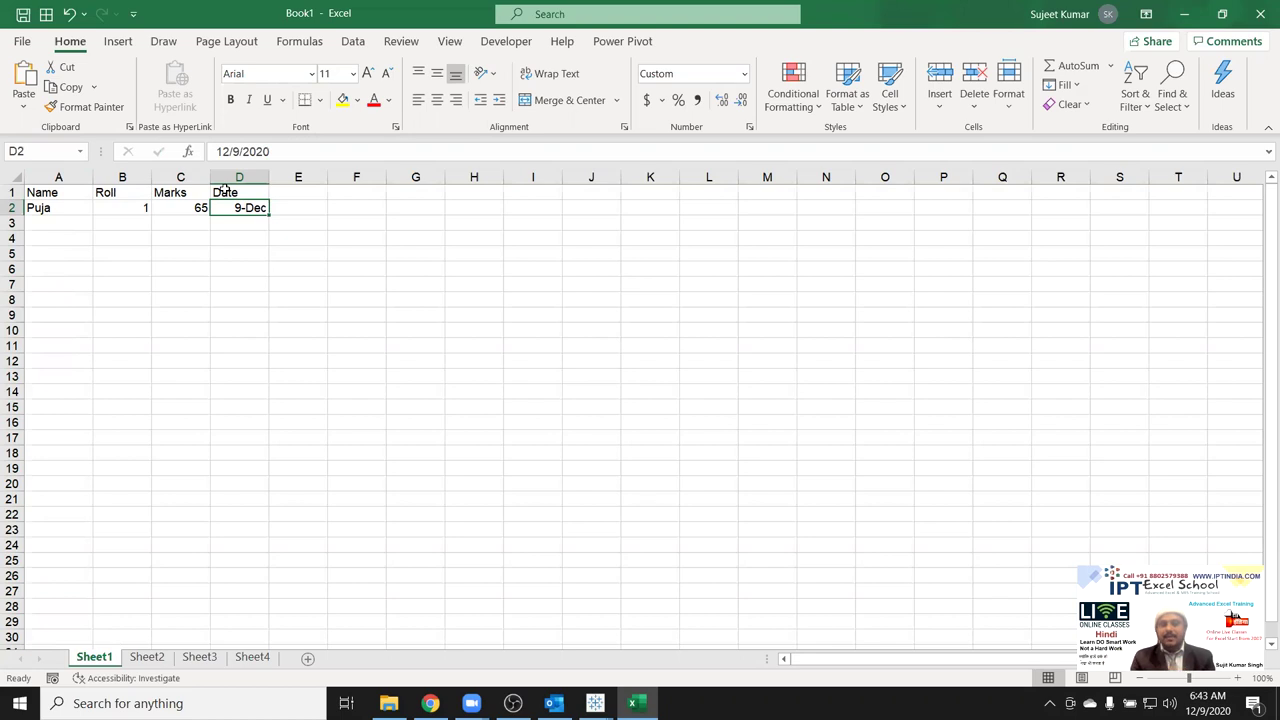
Add the heading Time in cell E1.
key(Up)
key(Right)
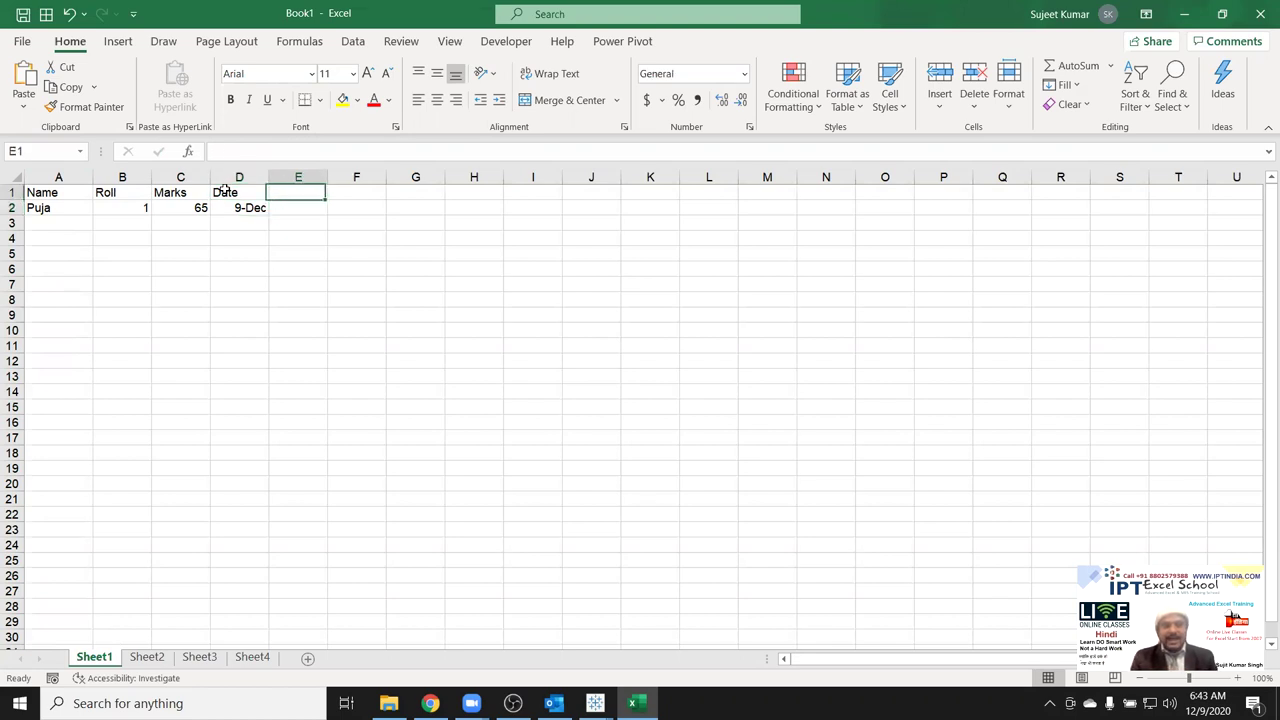
text(Time)
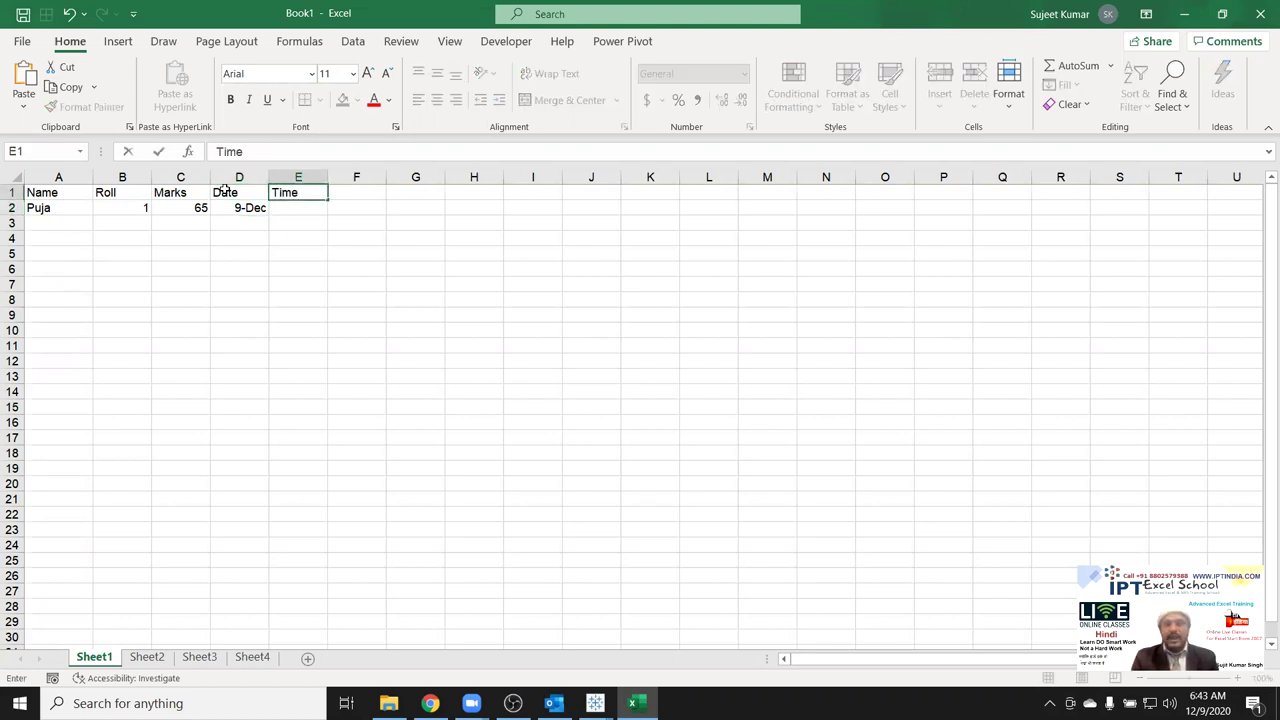
key(Return)
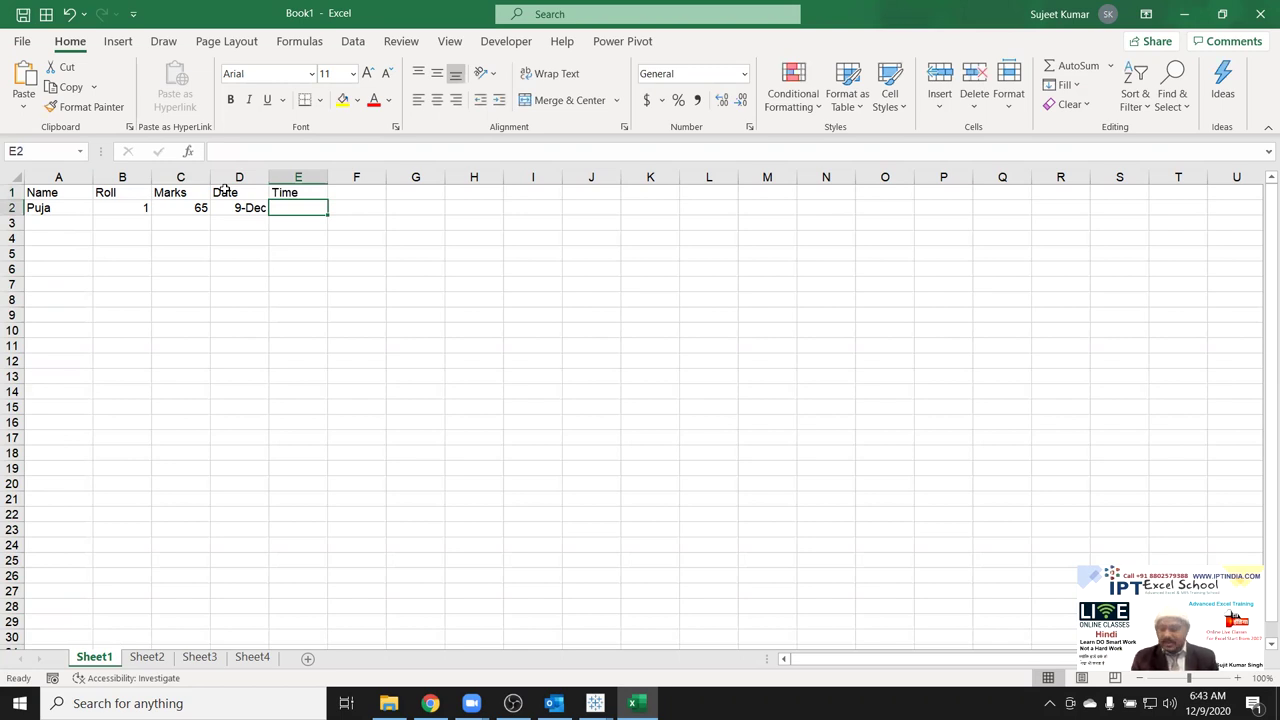
Enter the time 18:20 in E2, replacing the earlier 6:43 entry.
text(6:43)
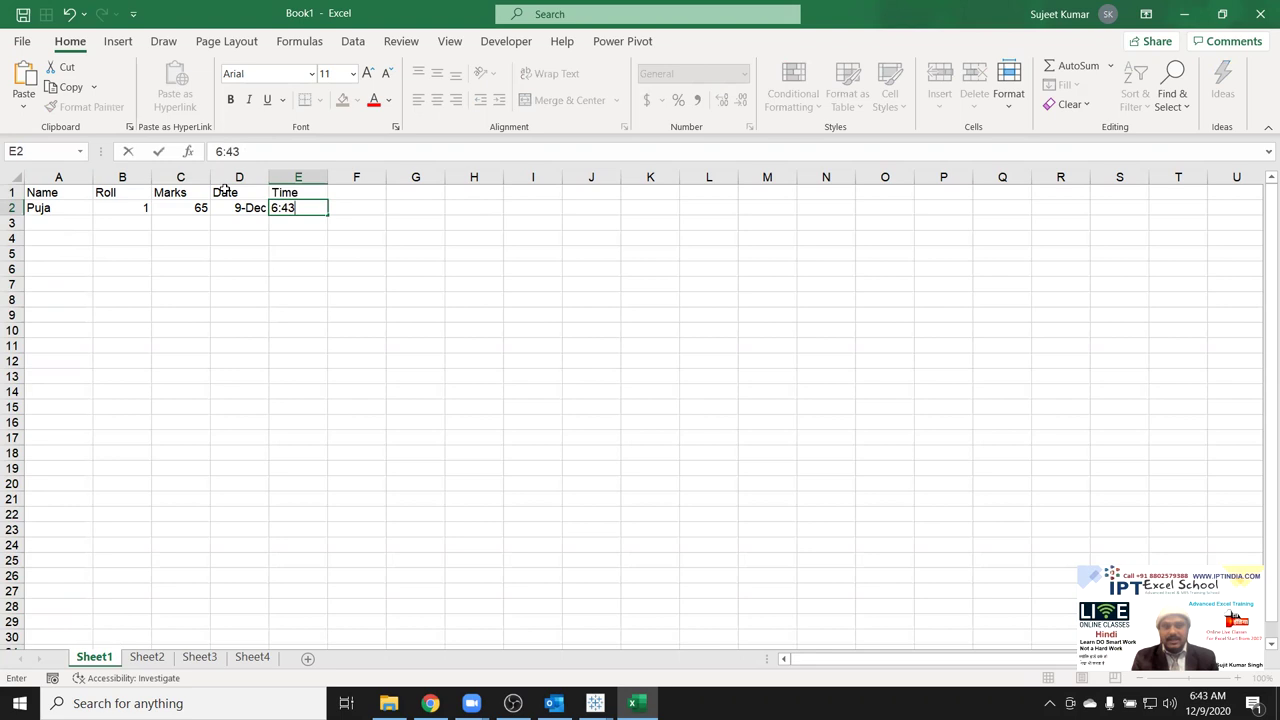
text( AM)
key(BackSpace)
key(BackSpace)
key(BackSpace)
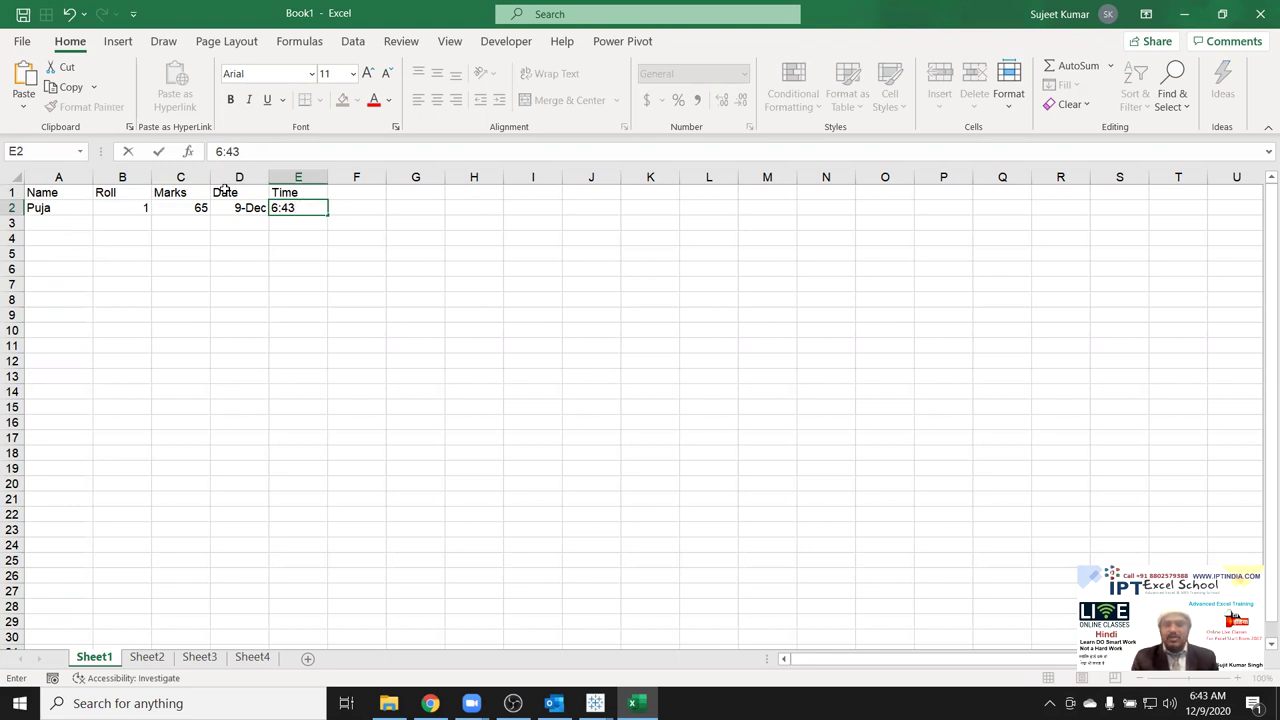
key(Return)
key(Up)
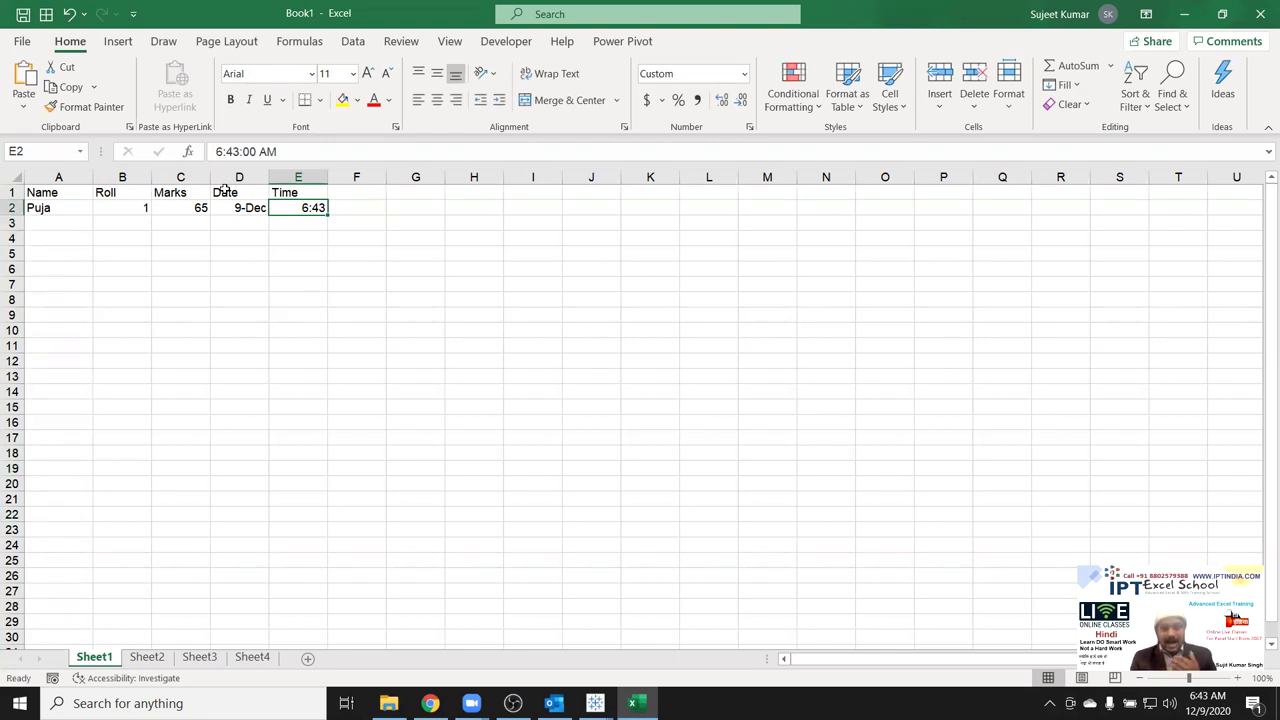
key(F2)
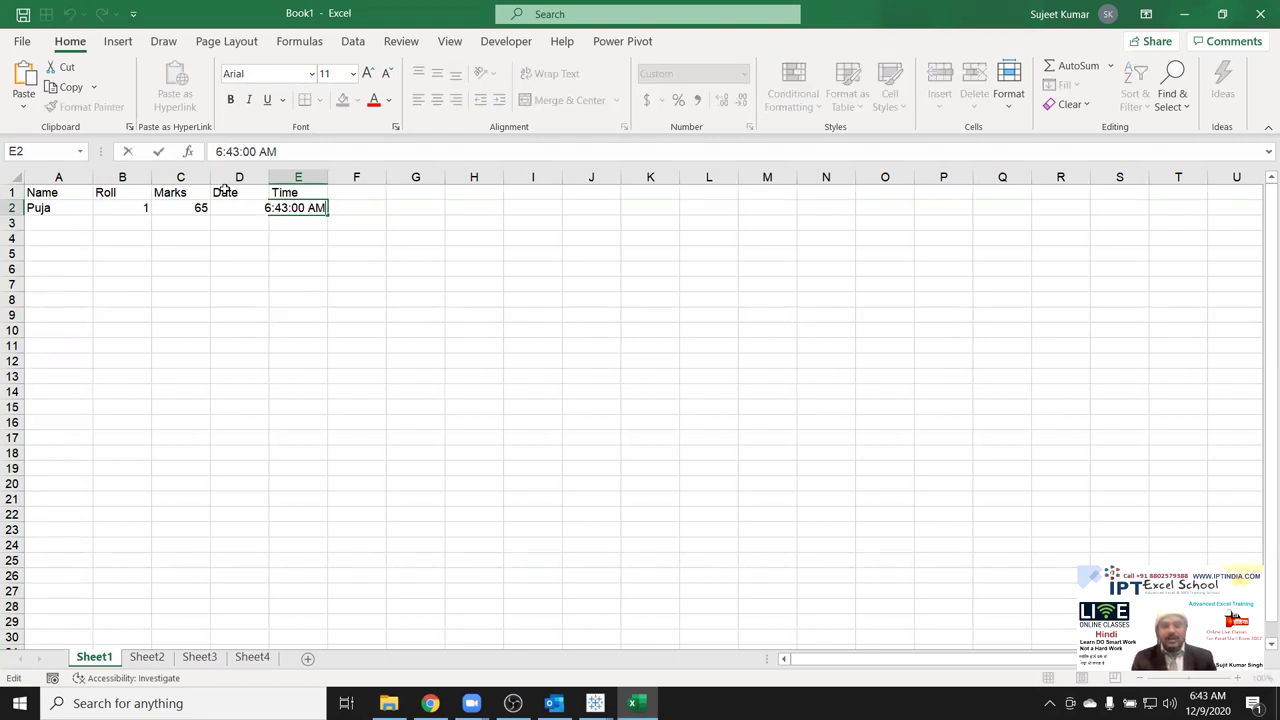
key(BackSpace)
key(BackSpace)
text(PM)
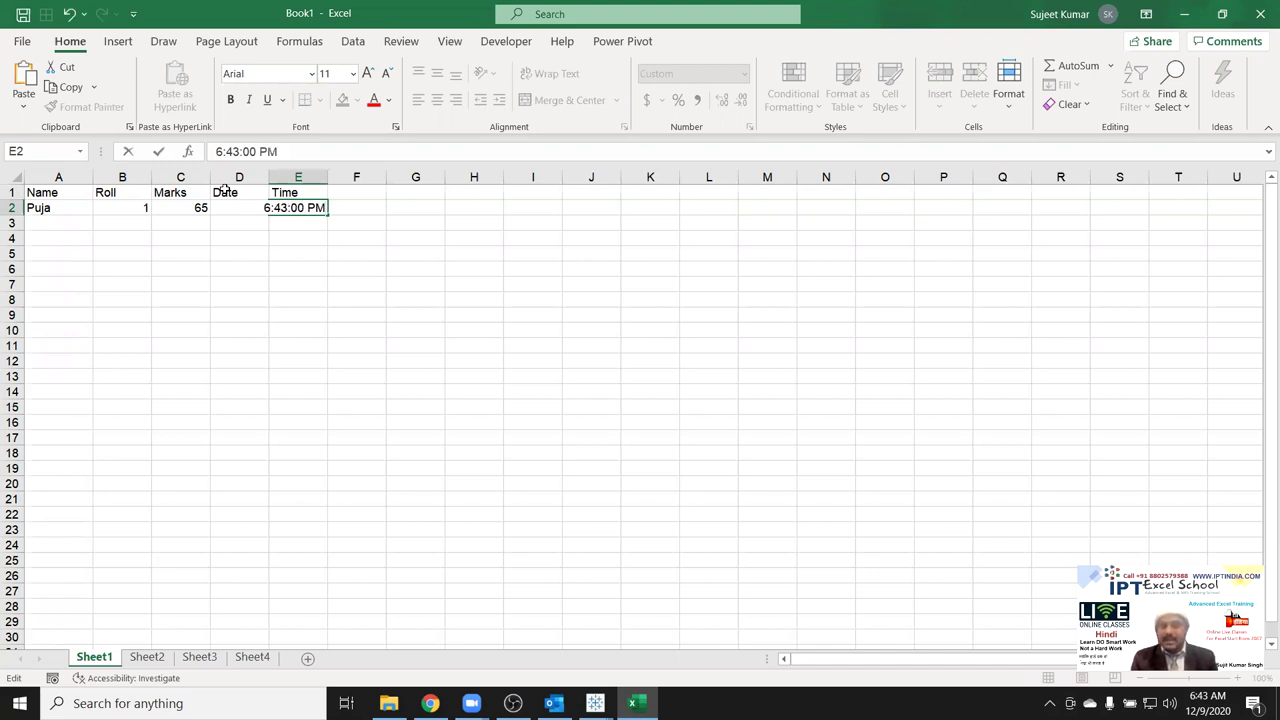
key(Escape)
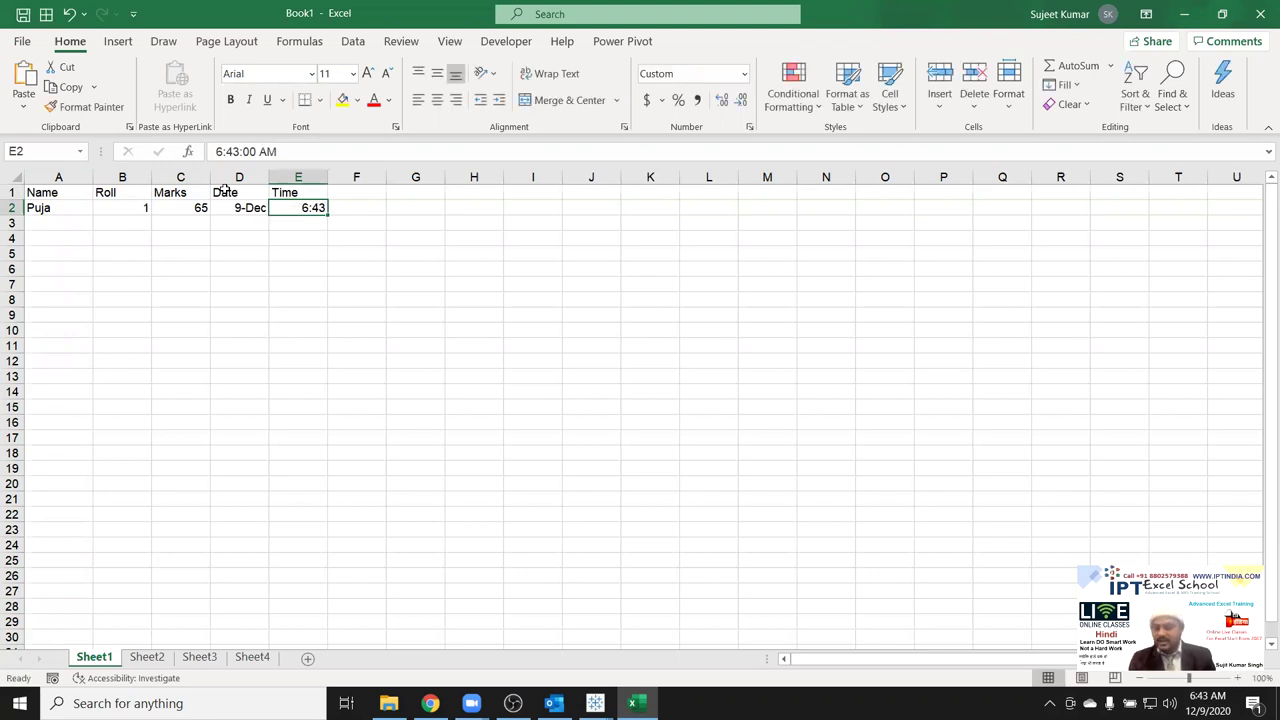
text(18:)
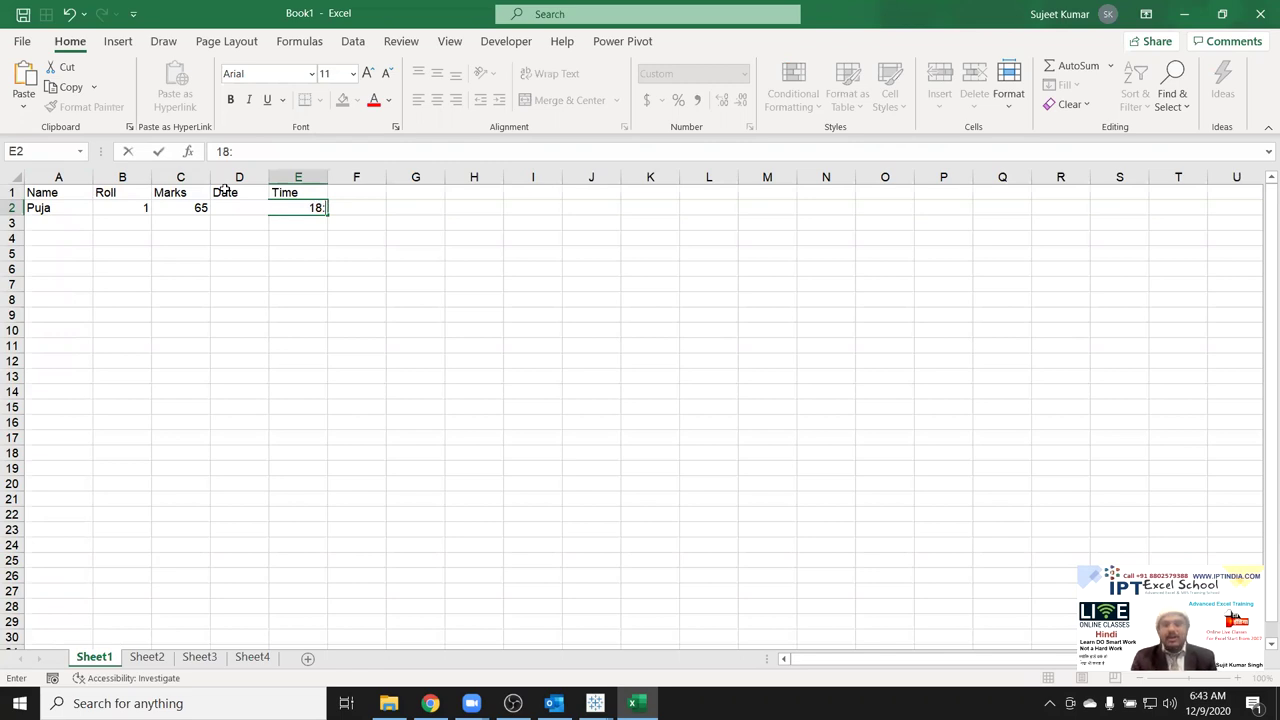
text(20)
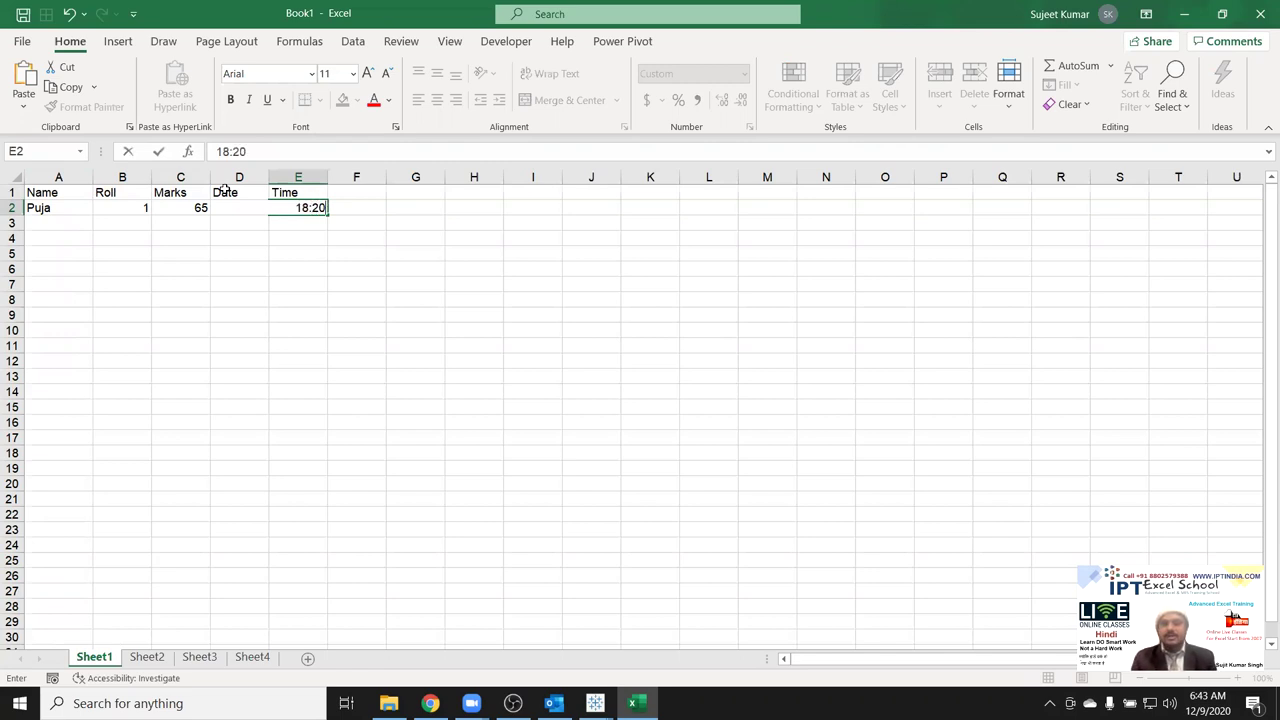
key(Return)
key(Up)
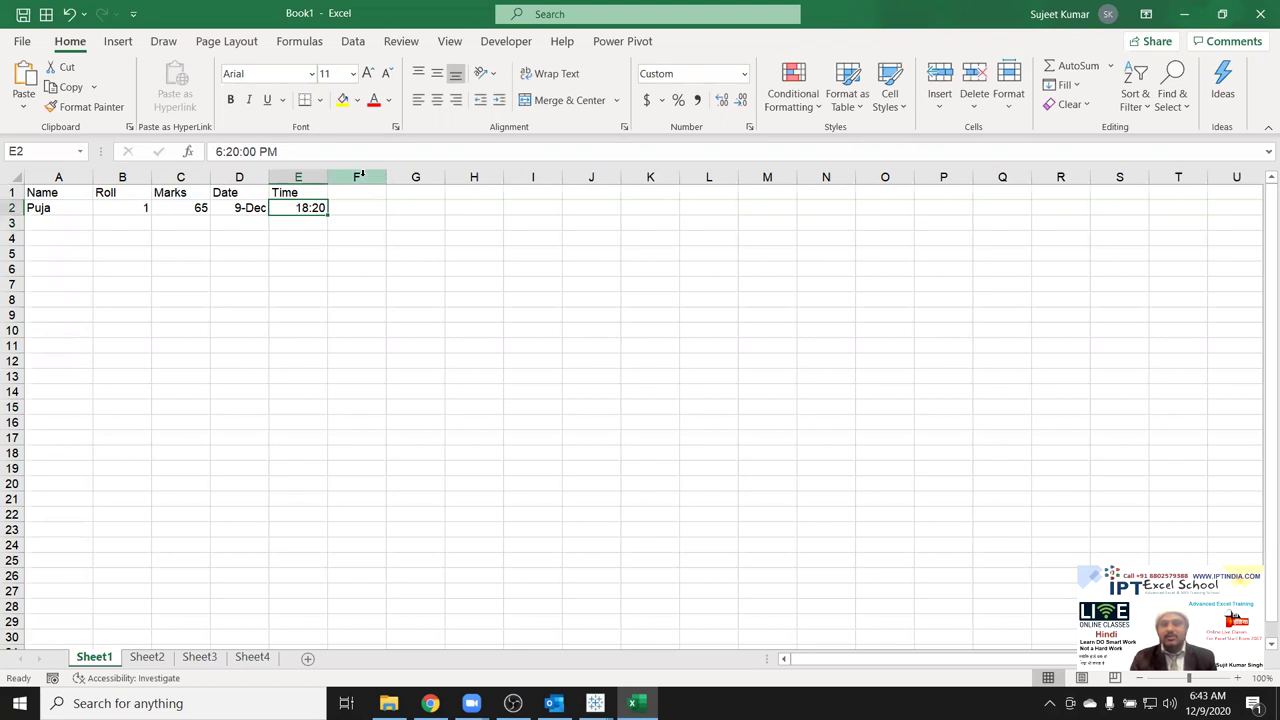
click(238, 226)
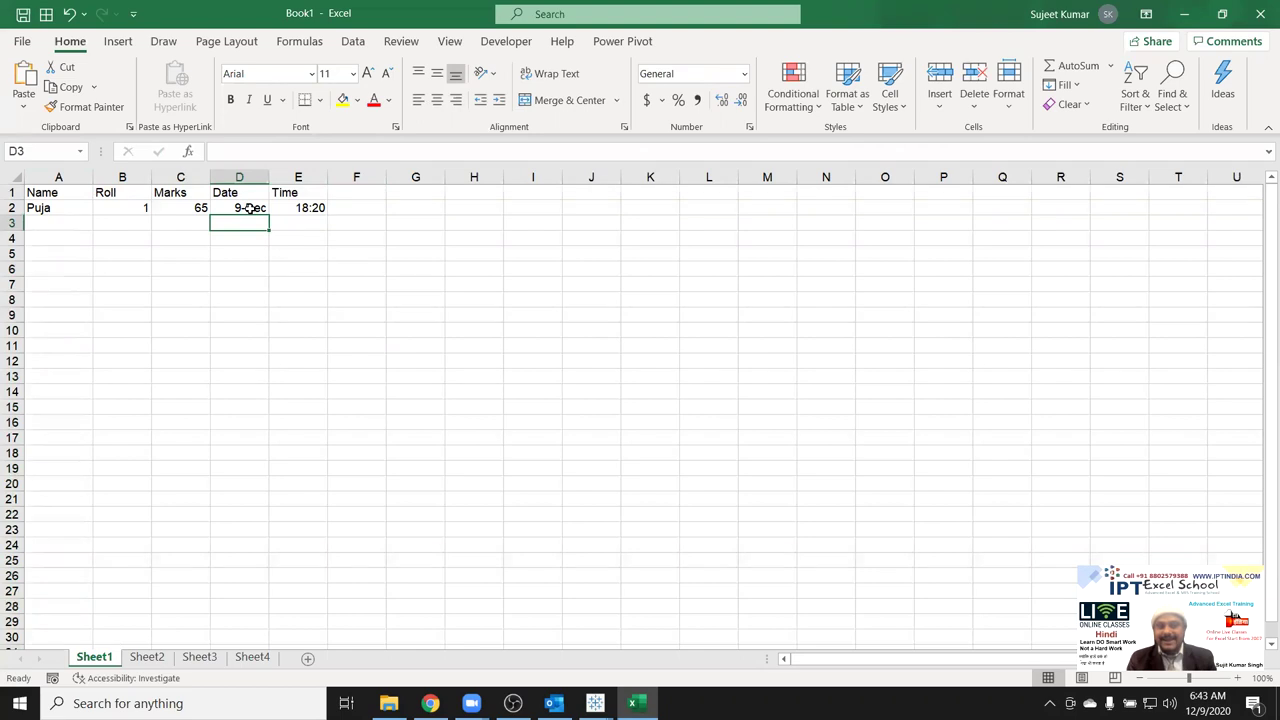
click(250, 208)
double_click(250, 208)
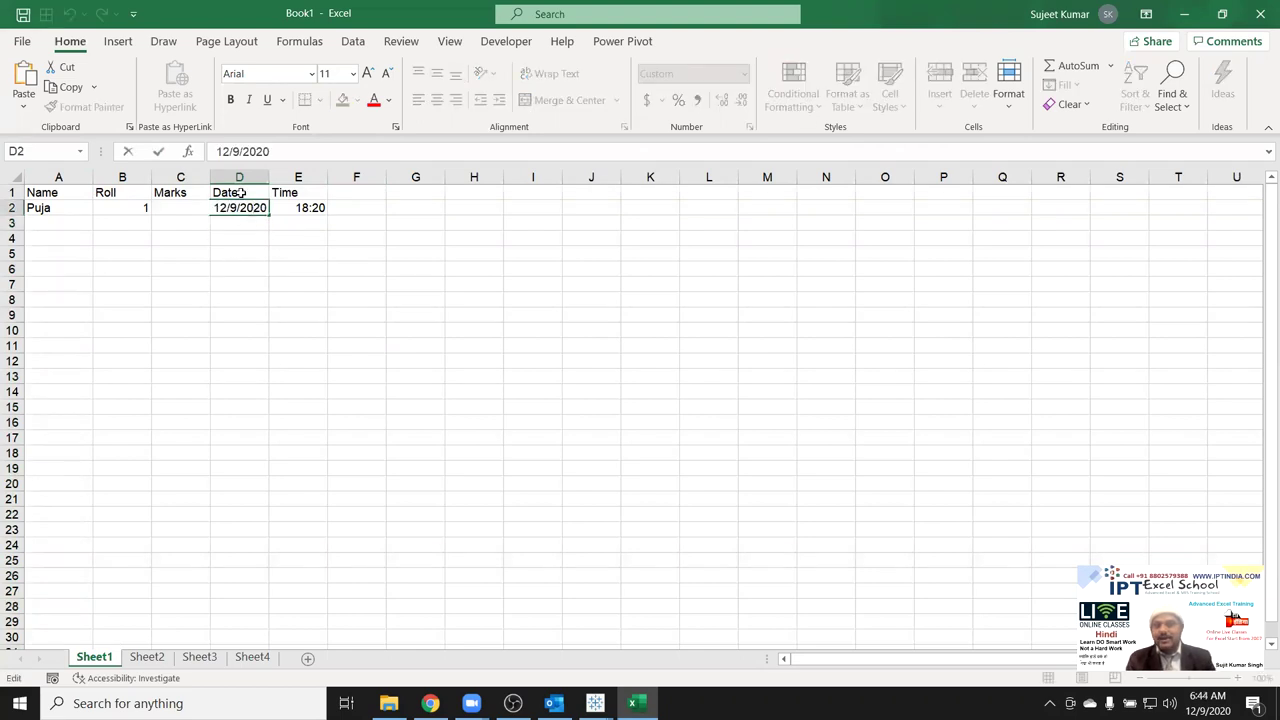
key(Escape)
key(F2)
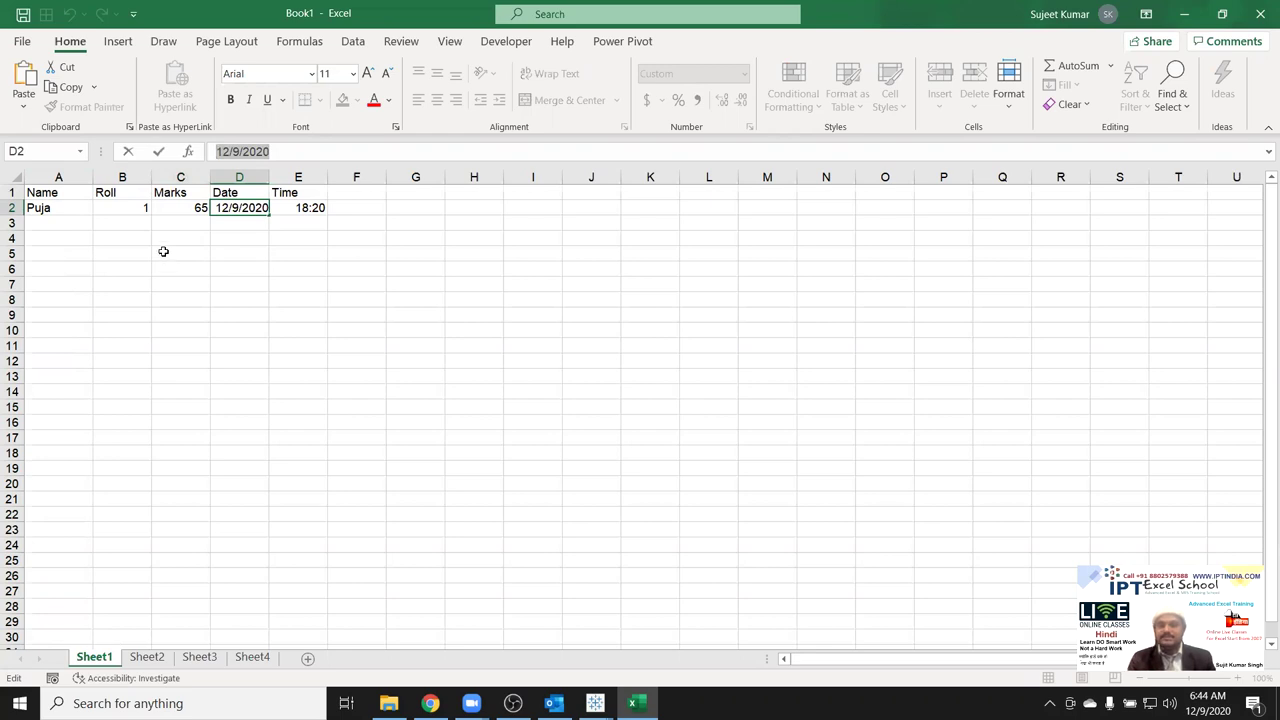
key(Escape)
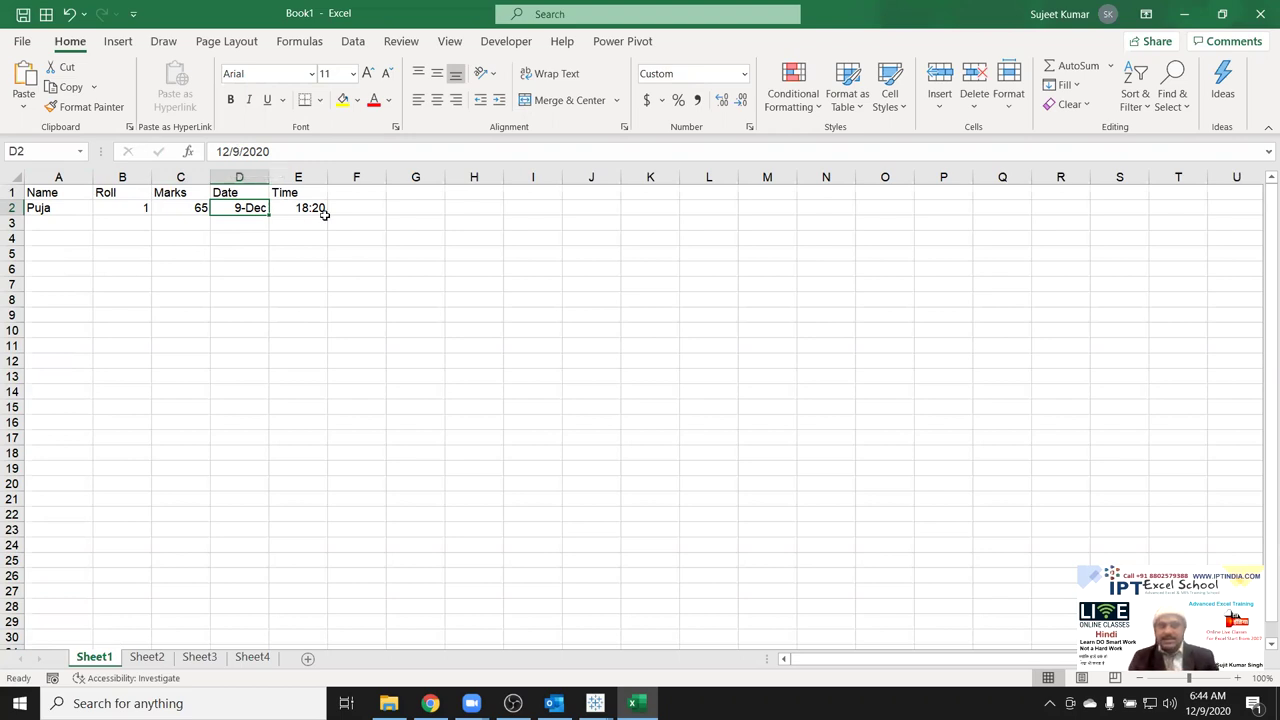
click(423, 258)
text(20)
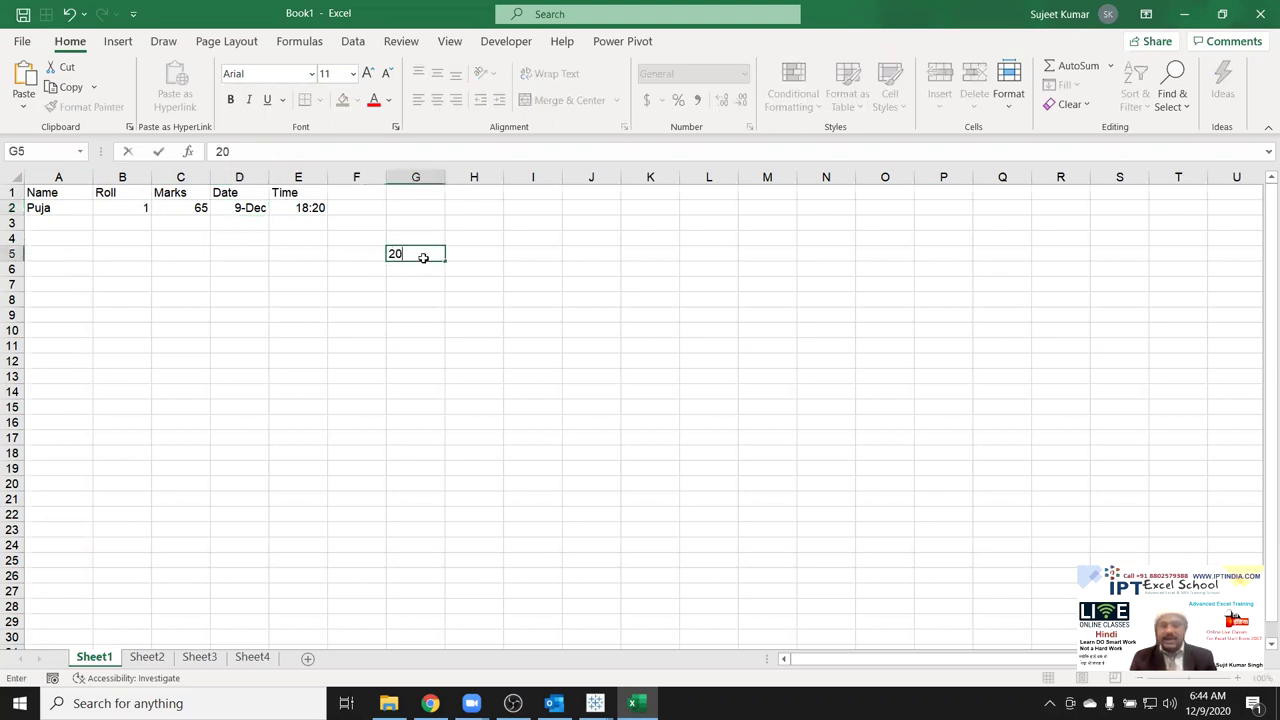
key(Tab)
text(30)
key(Tab)
text(60)
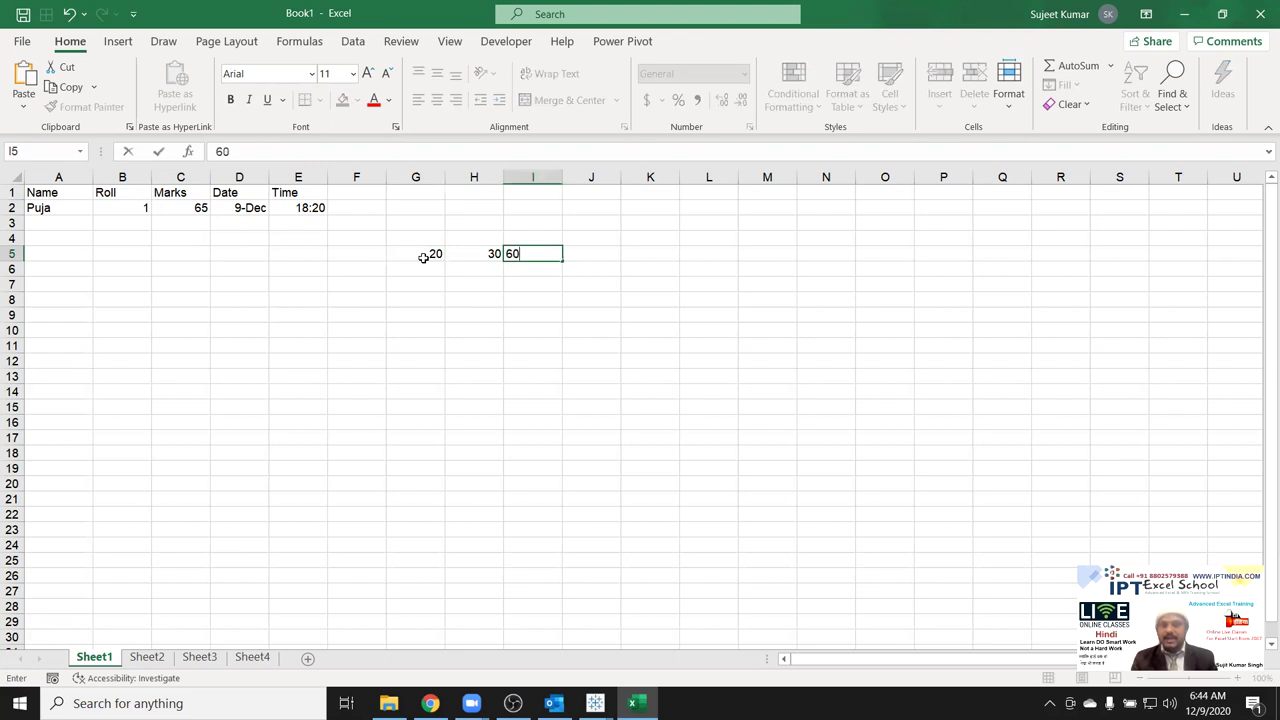
click(457, 311)
click(614, 256)
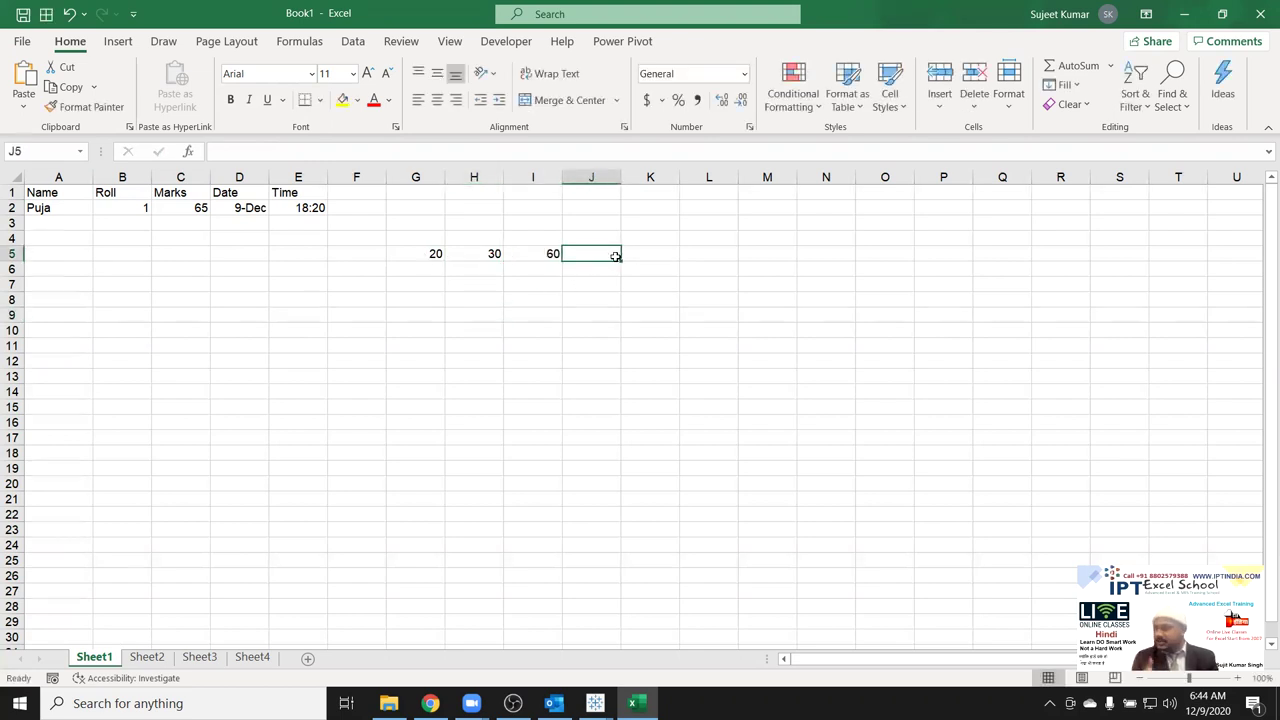
text(=)
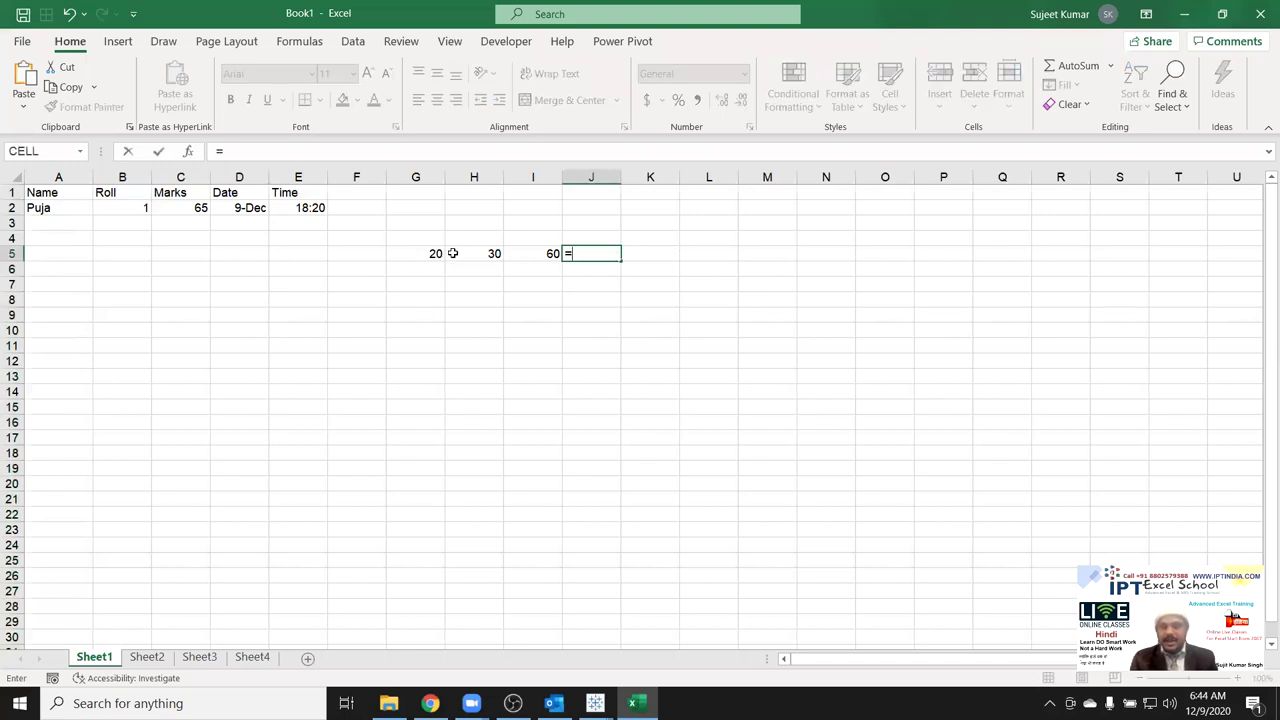
click(436, 253)
text(+)
click(474, 245)
text(+)
click(534, 254)
key(Return)
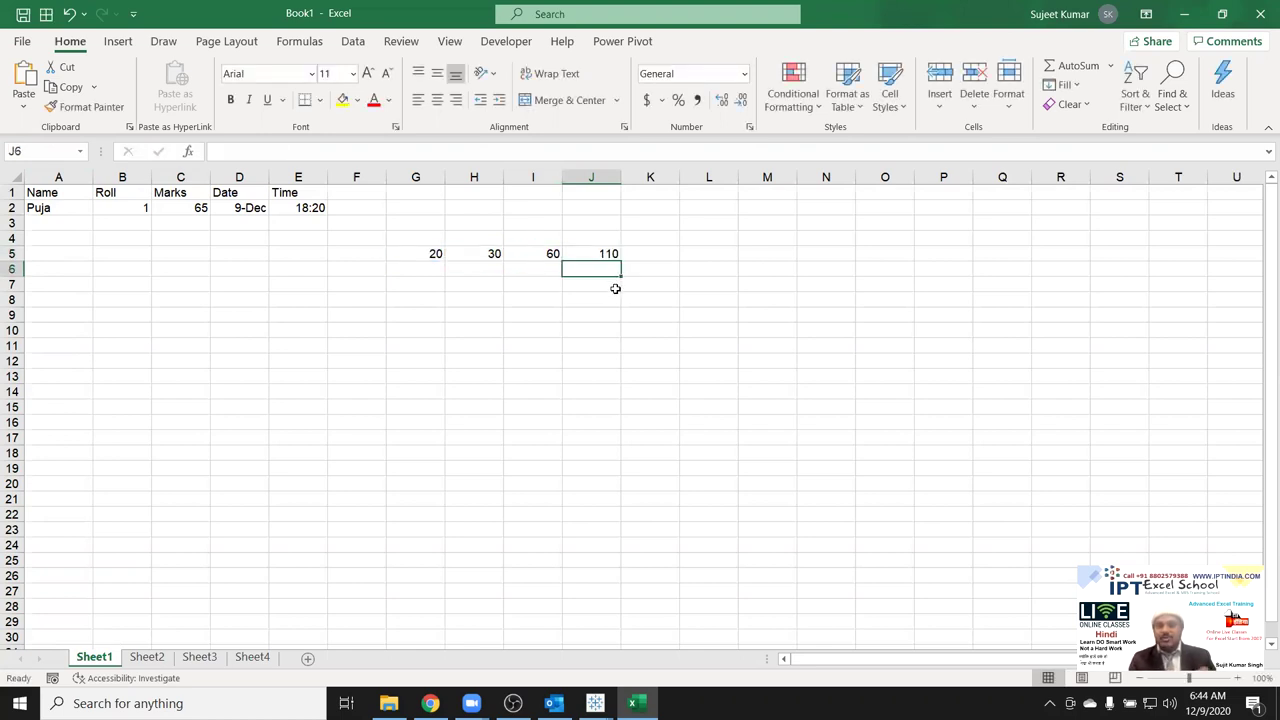
click(608, 254)
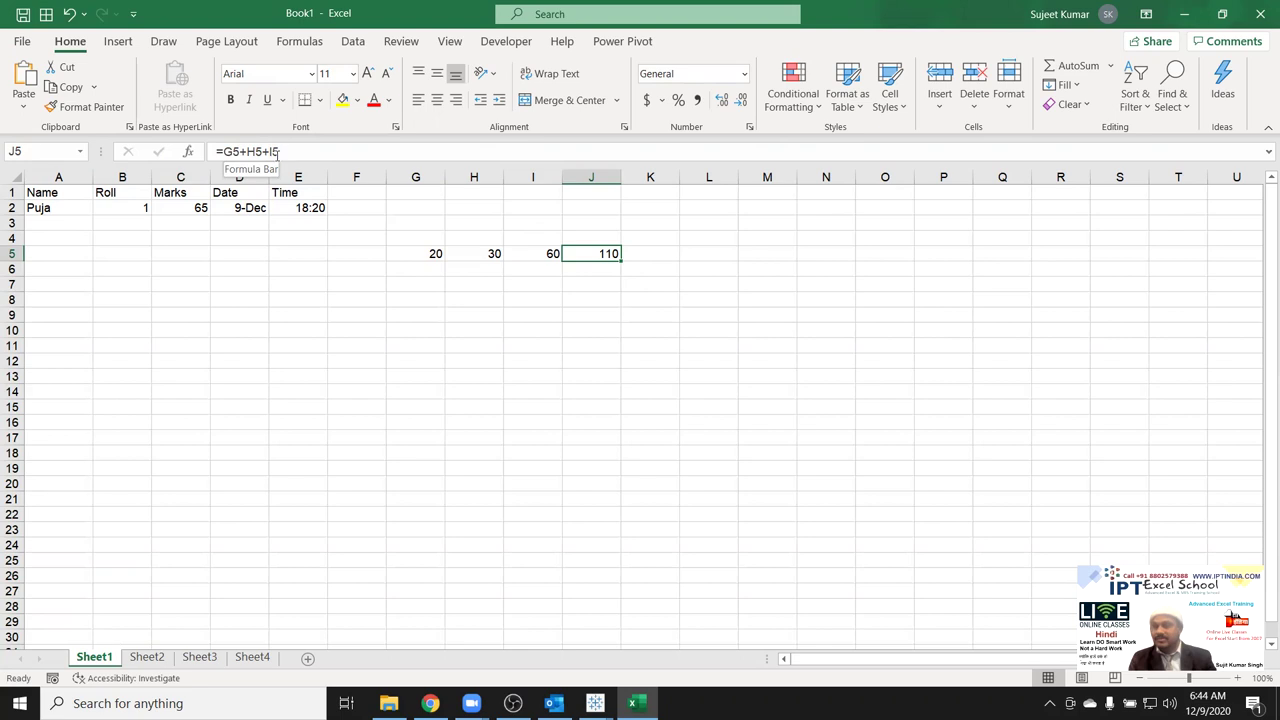
click(218, 151)
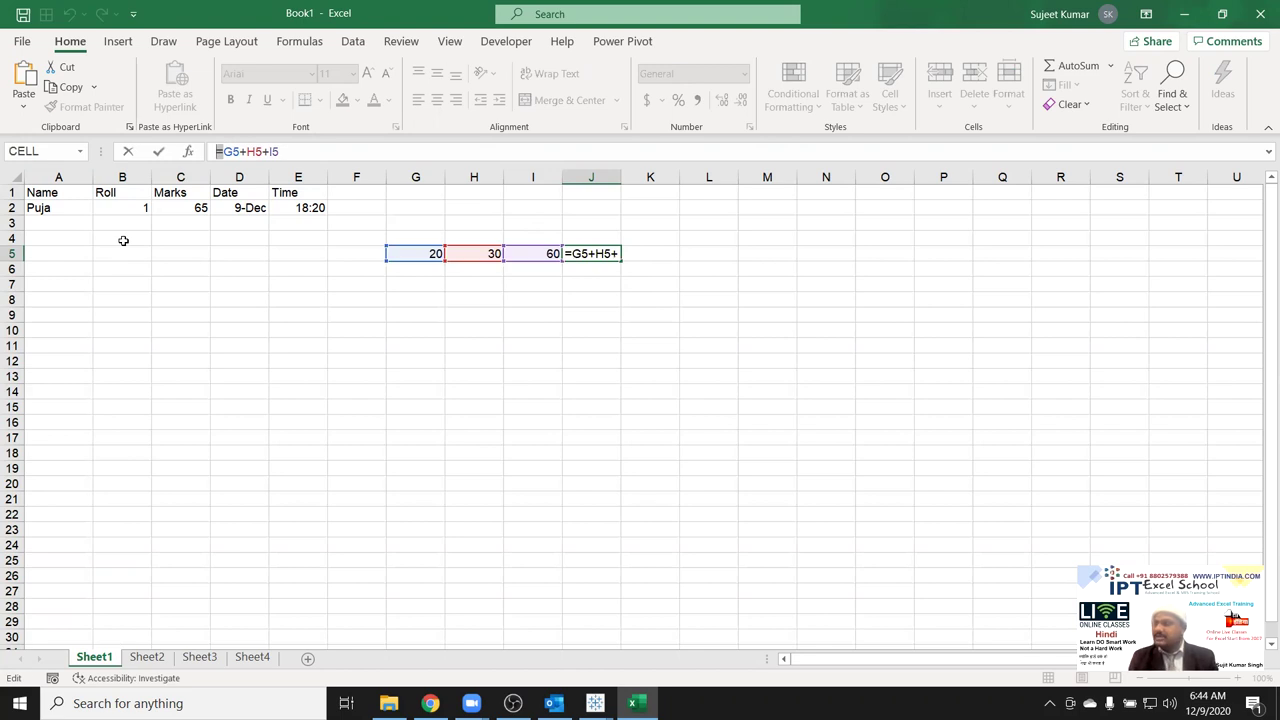
key(ctrl+Return)
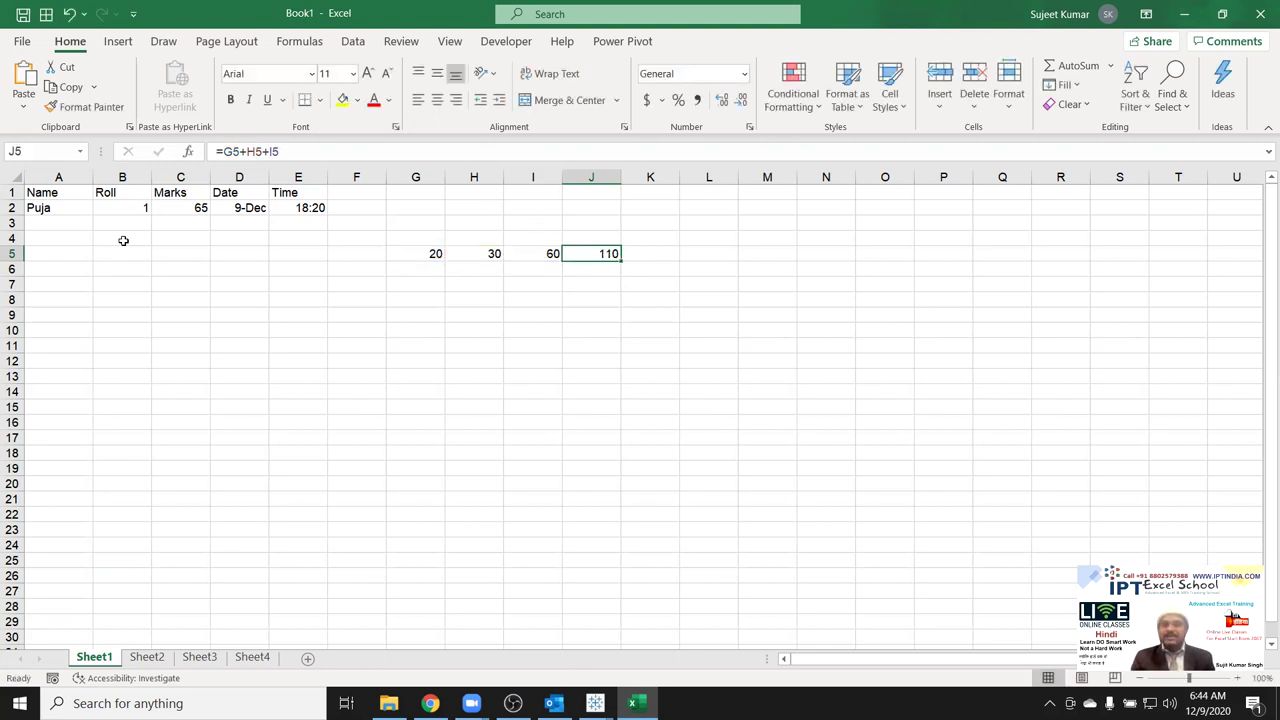
click(168, 212)
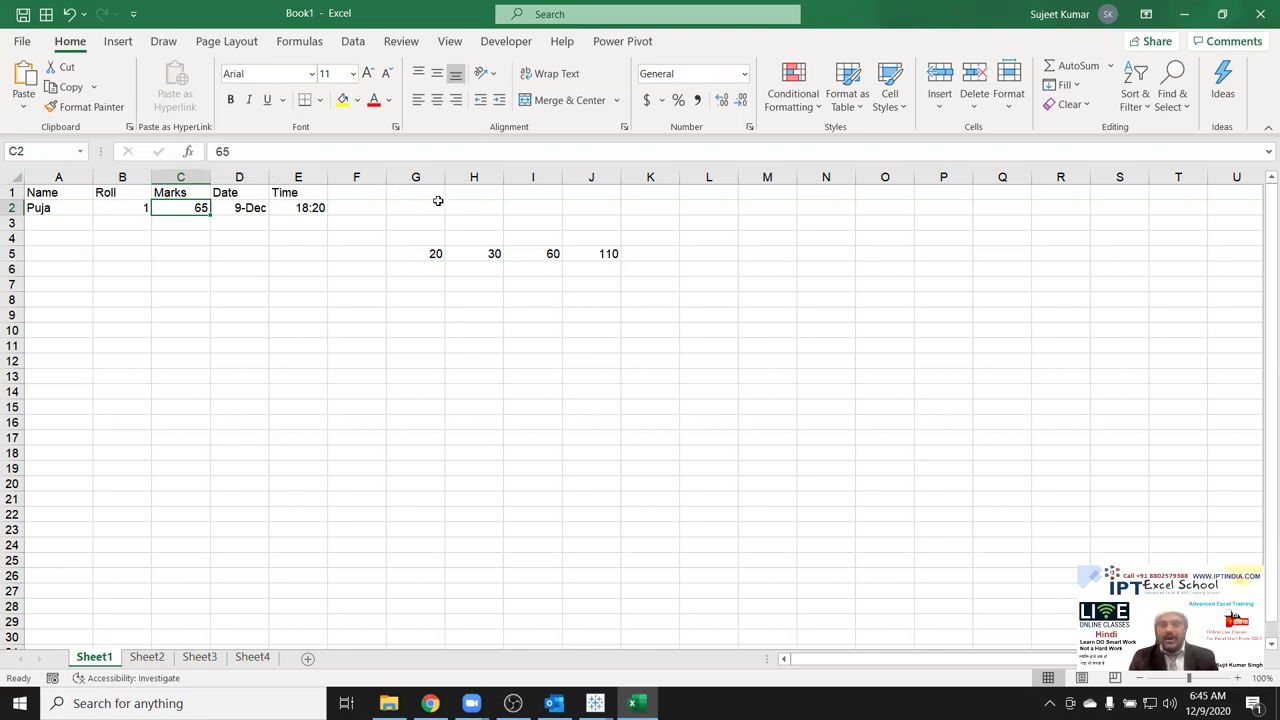
click(615, 253)
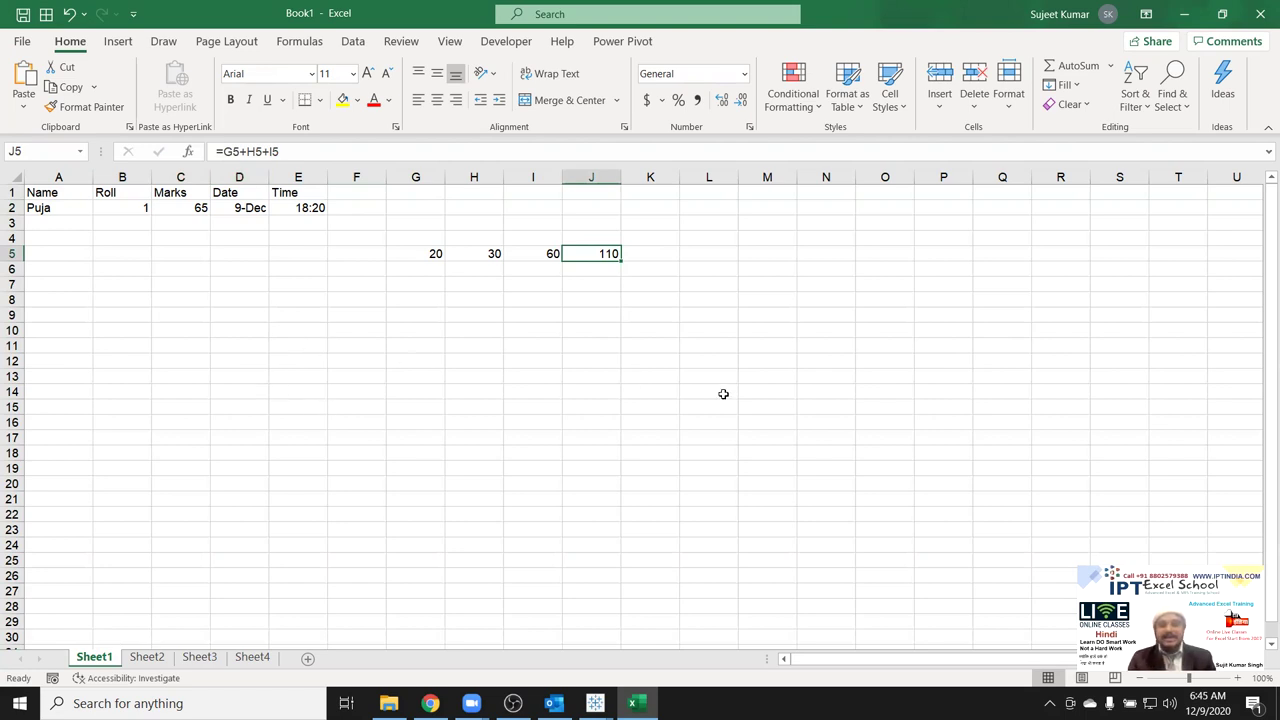
double_click(606, 252)
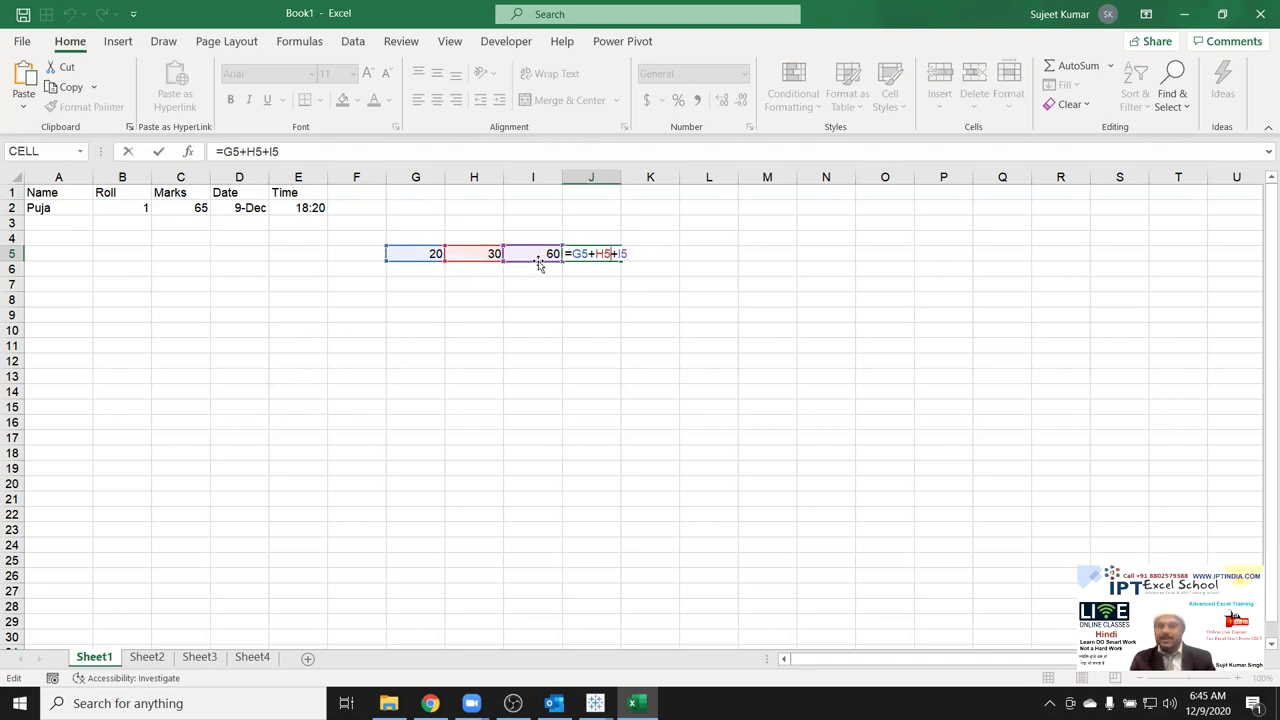
key(ctrl+Return)
click(406, 240)
drag(406, 240, 587, 261)
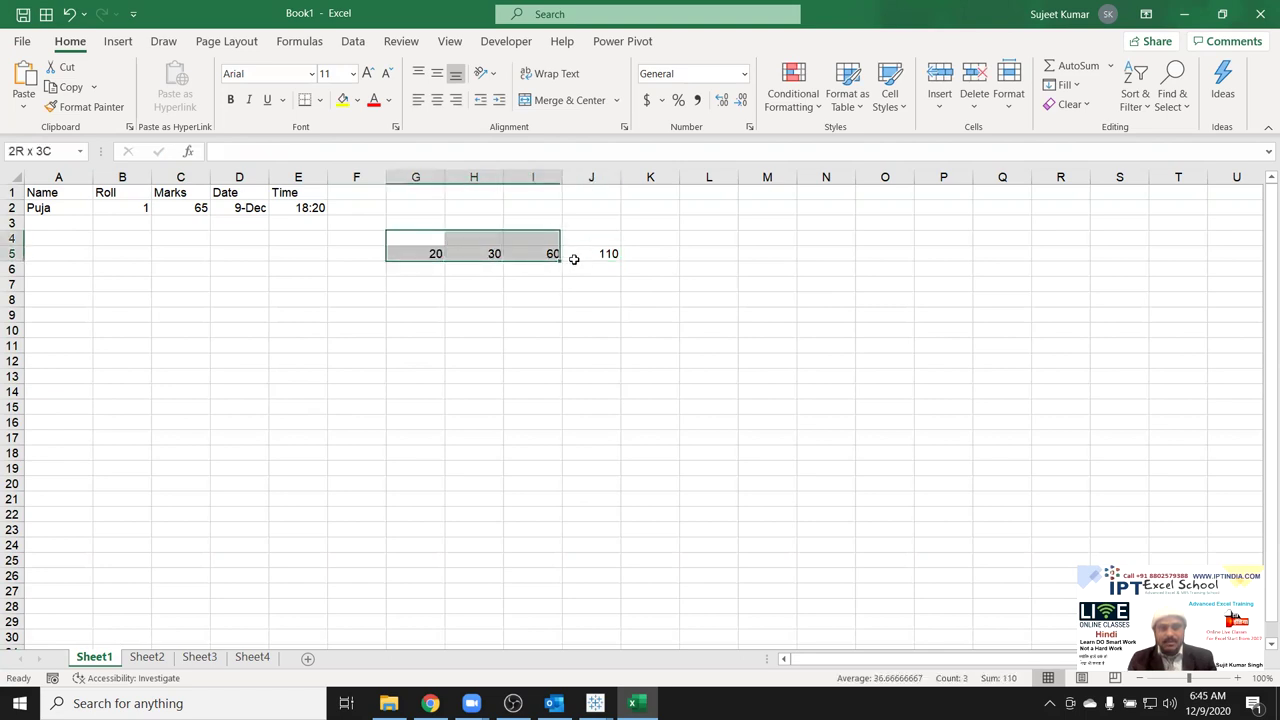
key(Delete)
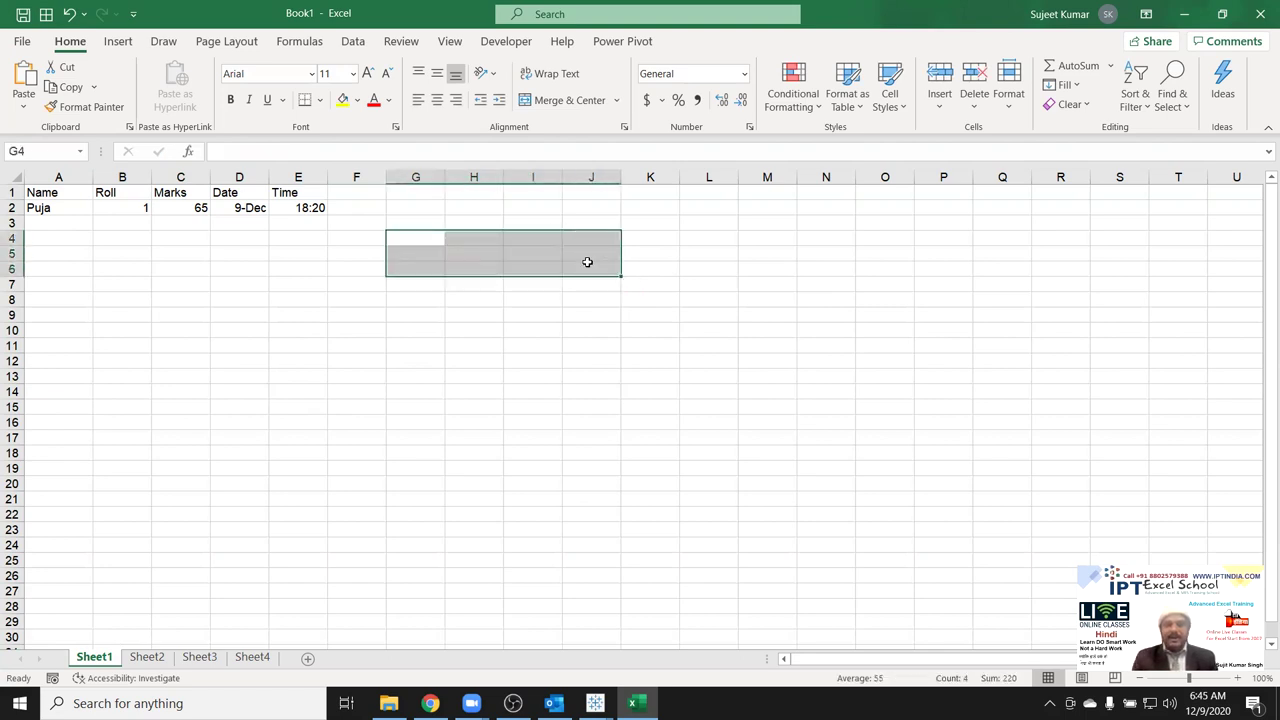
click(310, 250)
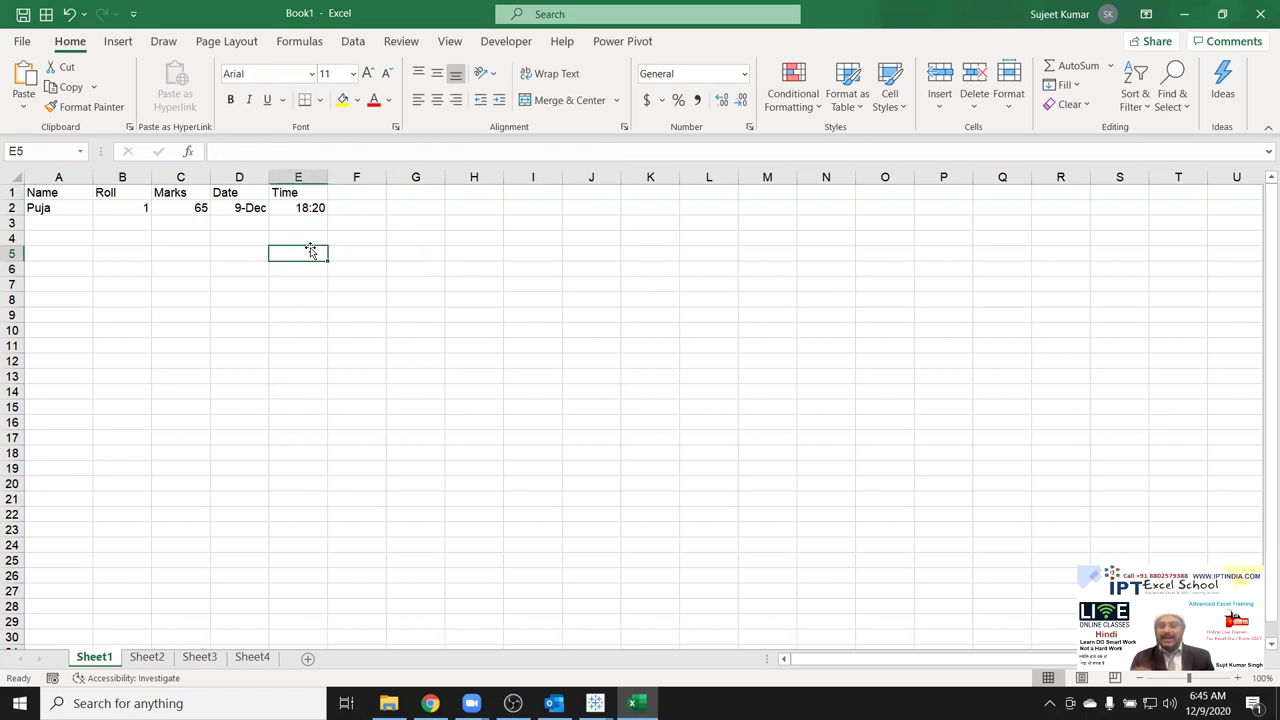
Try a few cell and block selections, then drag-select the table A1:E2.
click(57, 192)
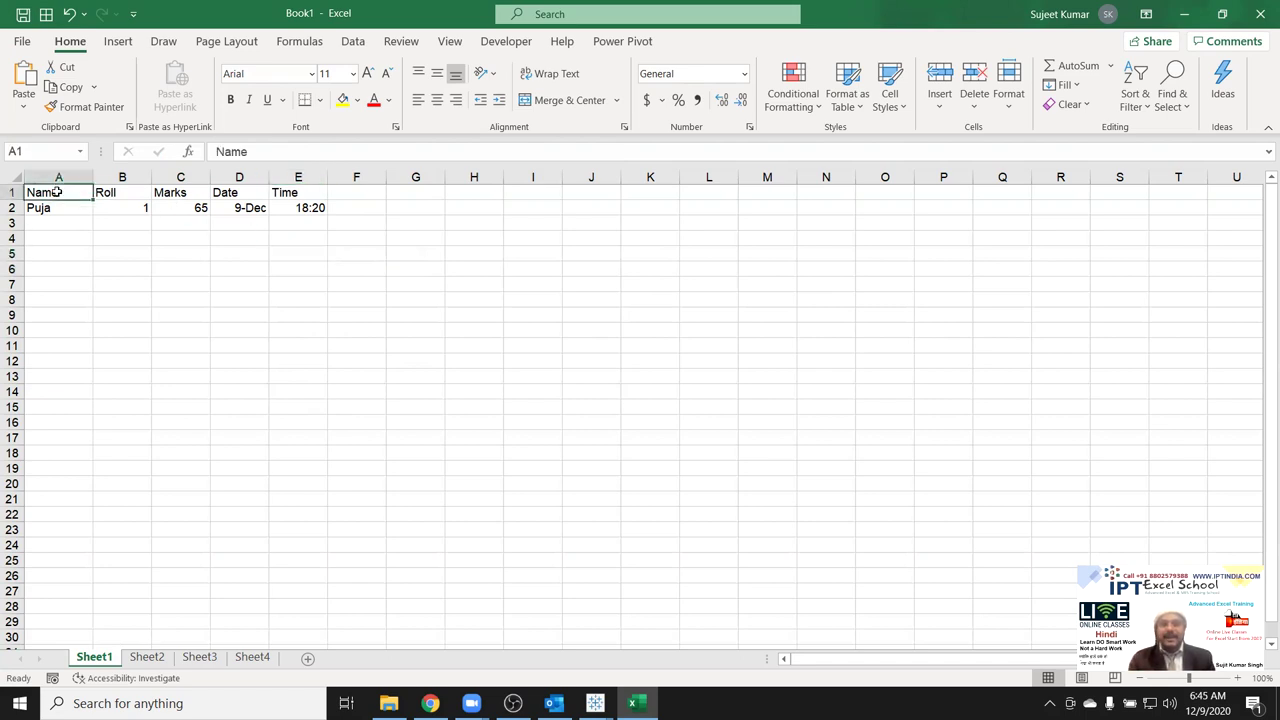
click(55, 210)
click(50, 253)
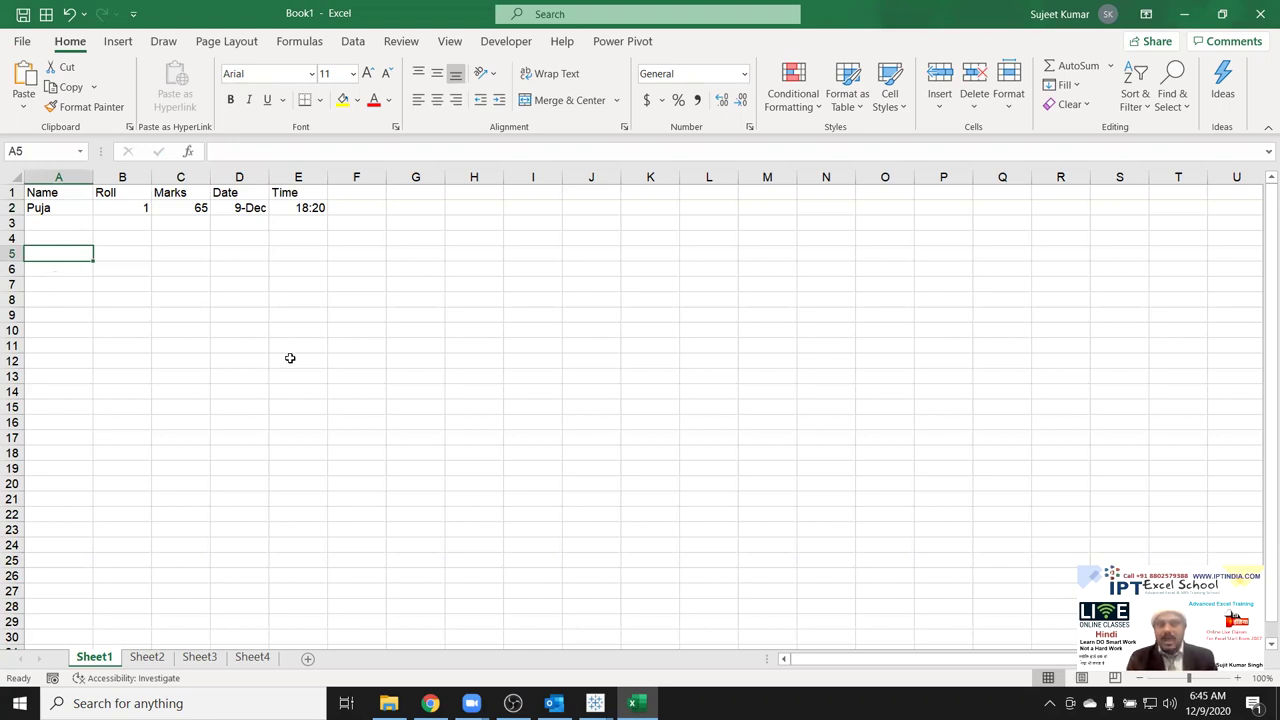
drag(356, 223, 708, 425)
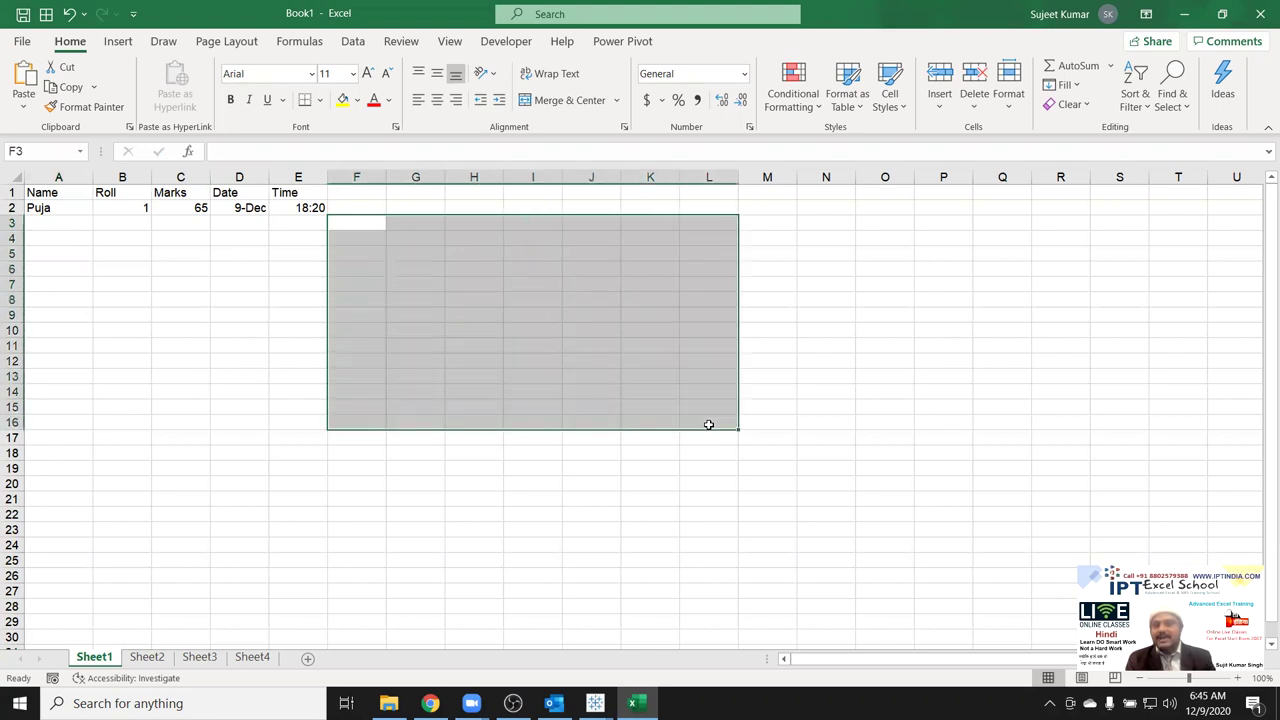
click(593, 379)
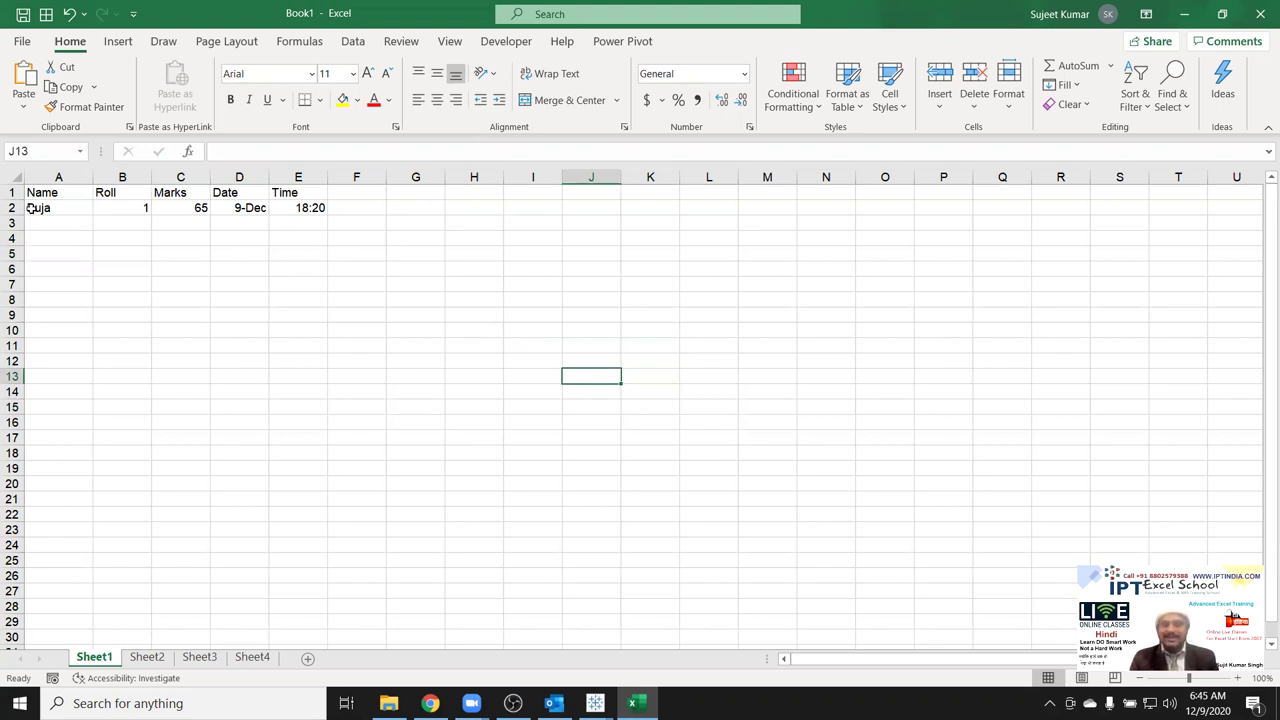
drag(28, 192, 315, 207)
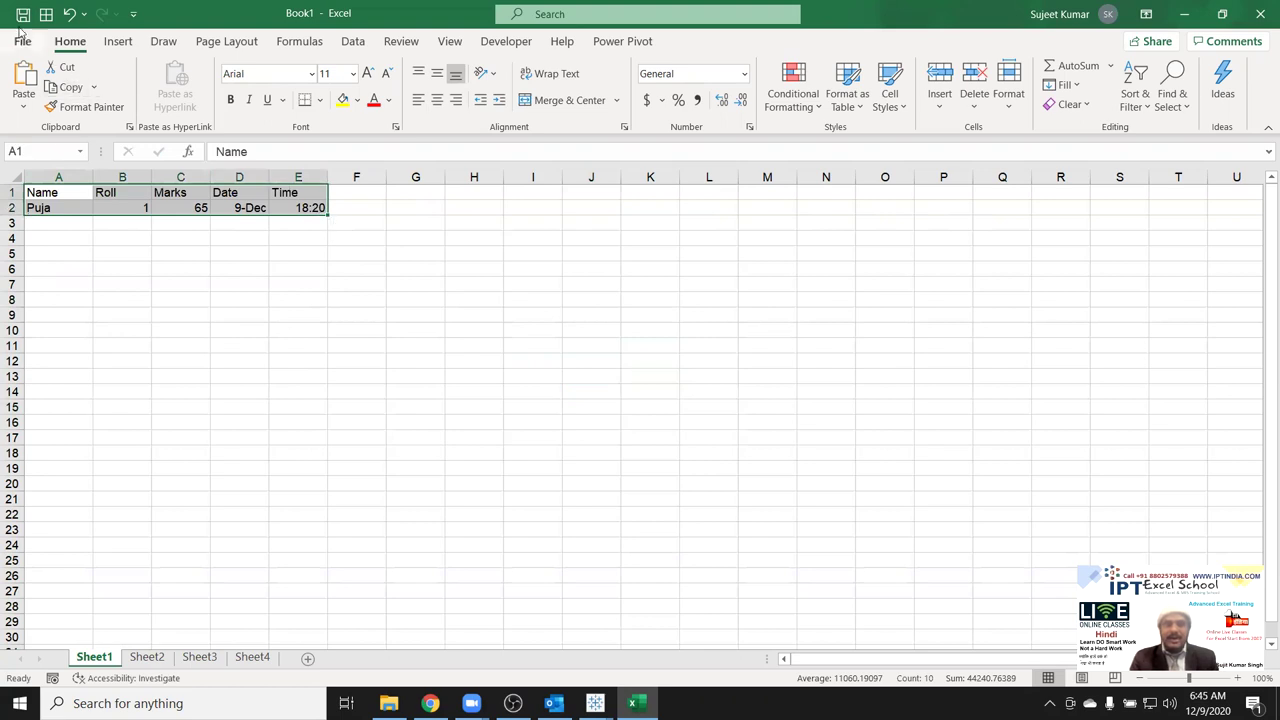
key(alt+f)
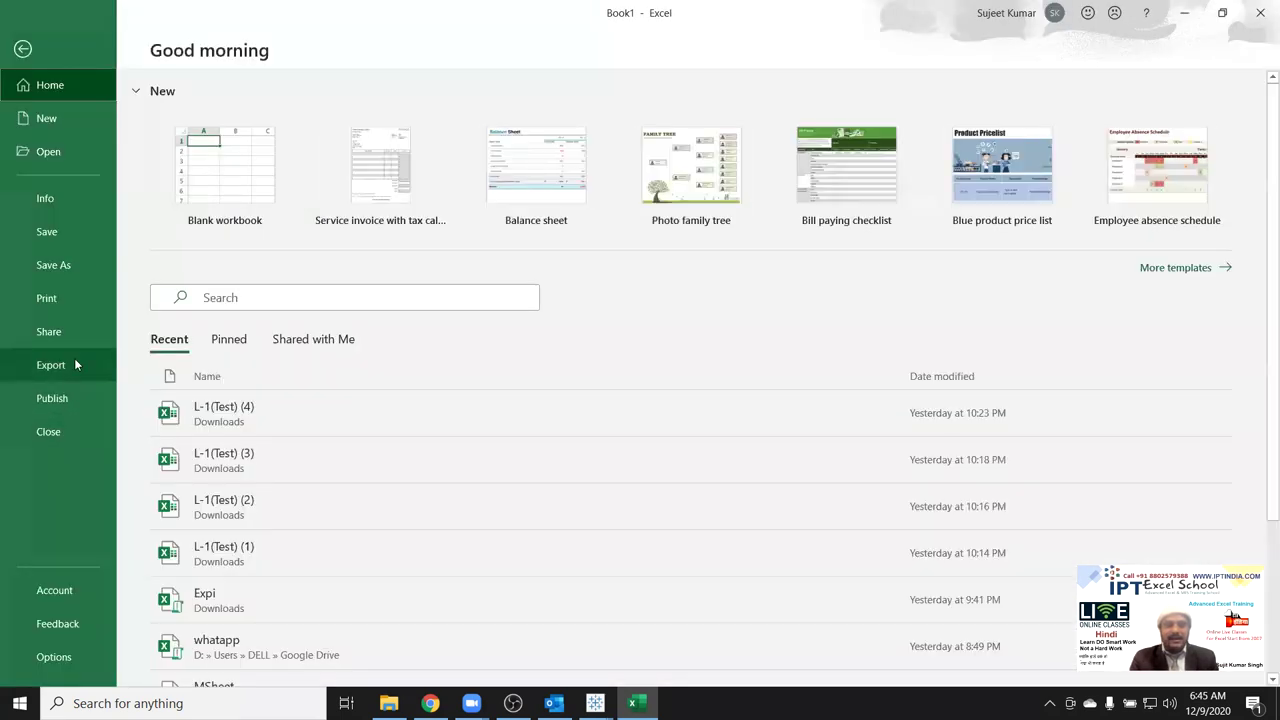
click(76, 297)
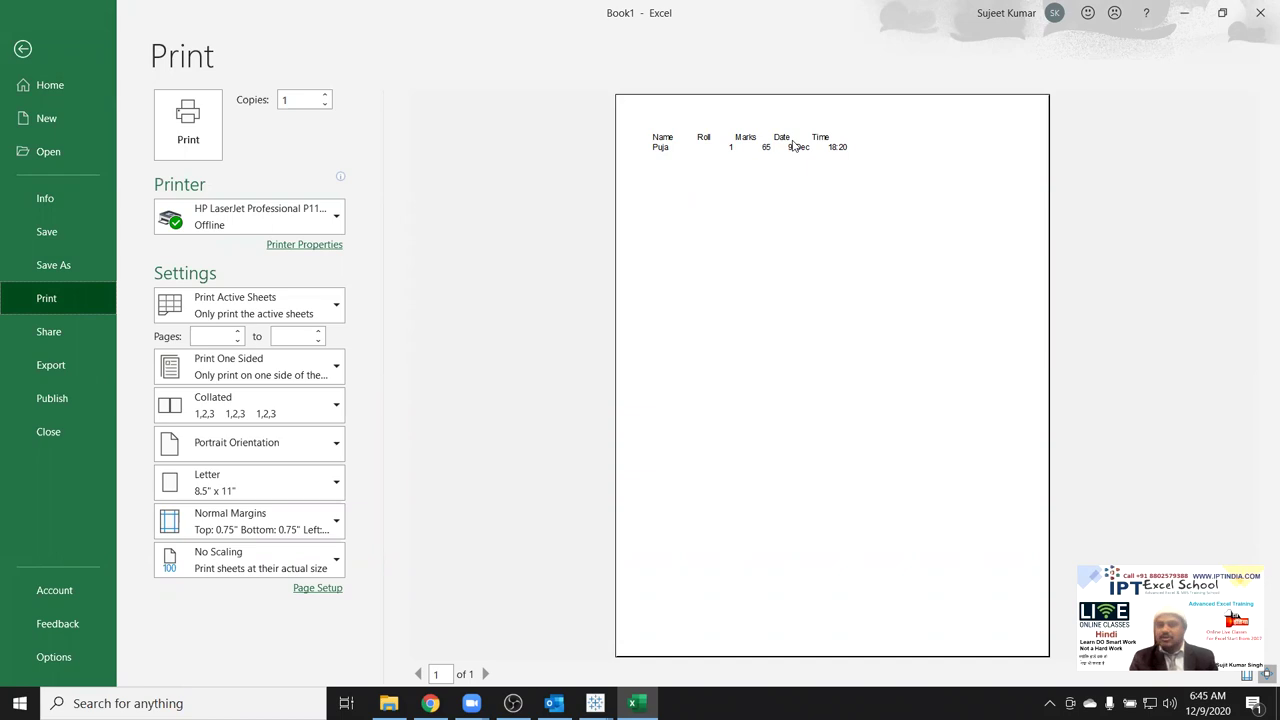
key(Escape)
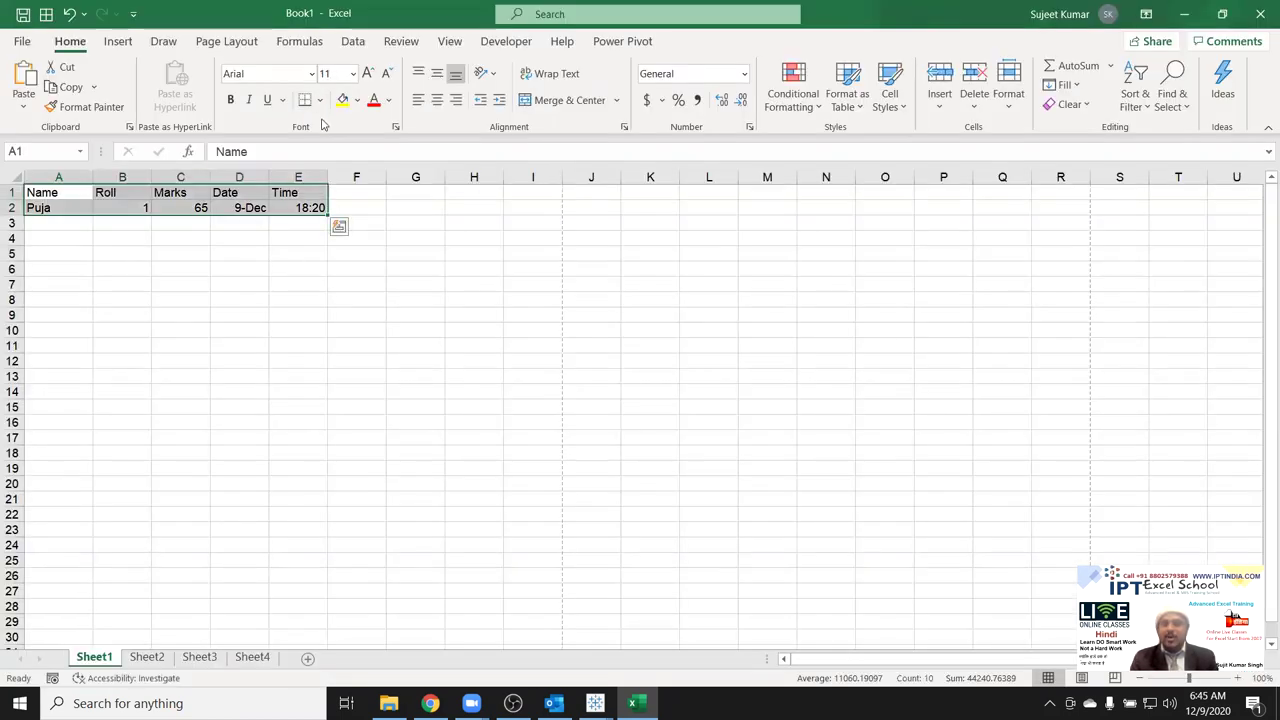
Apply All Borders to A1:E2 and show the bordered table in print preview.
click(218, 285)
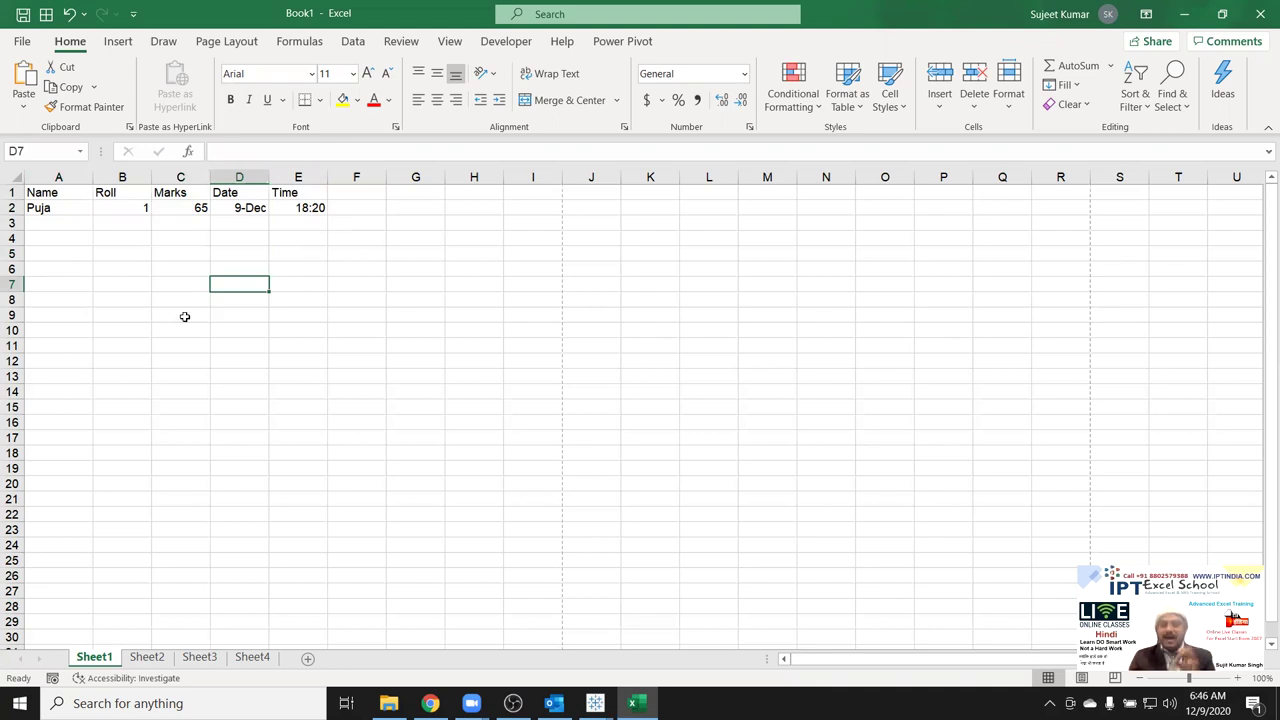
drag(64, 192, 318, 208)
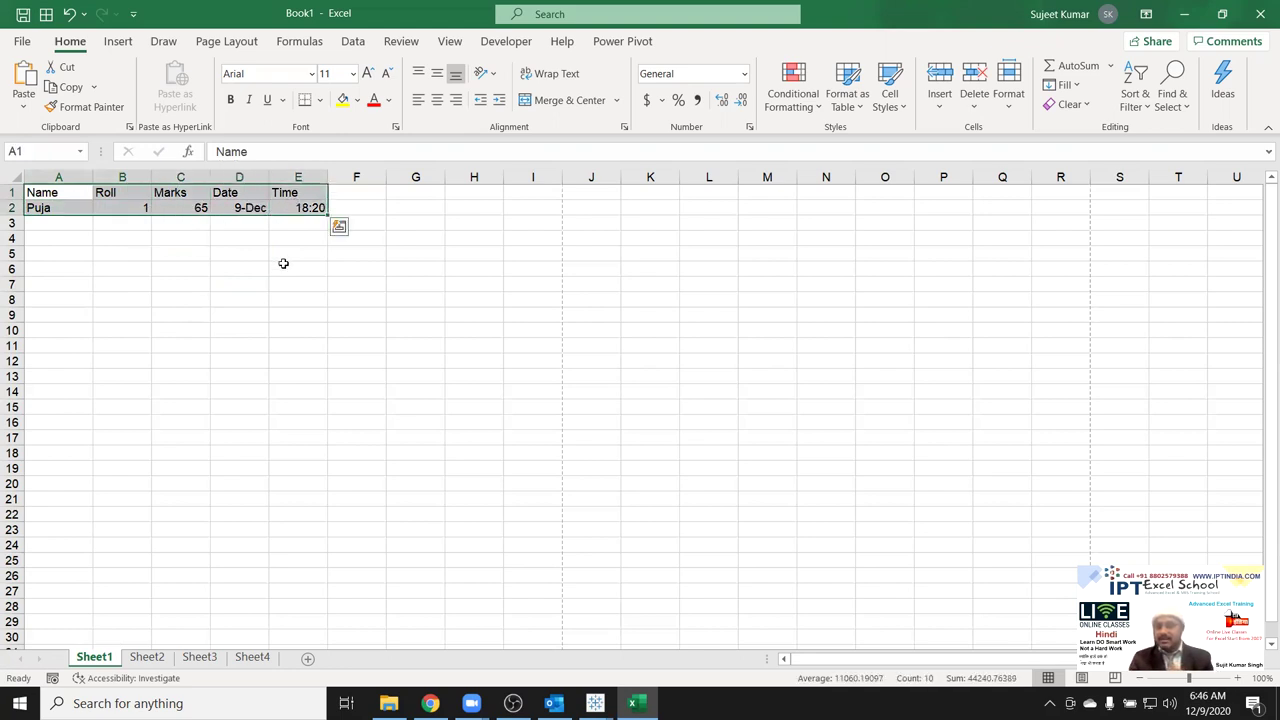
click(283, 263)
click(64, 192)
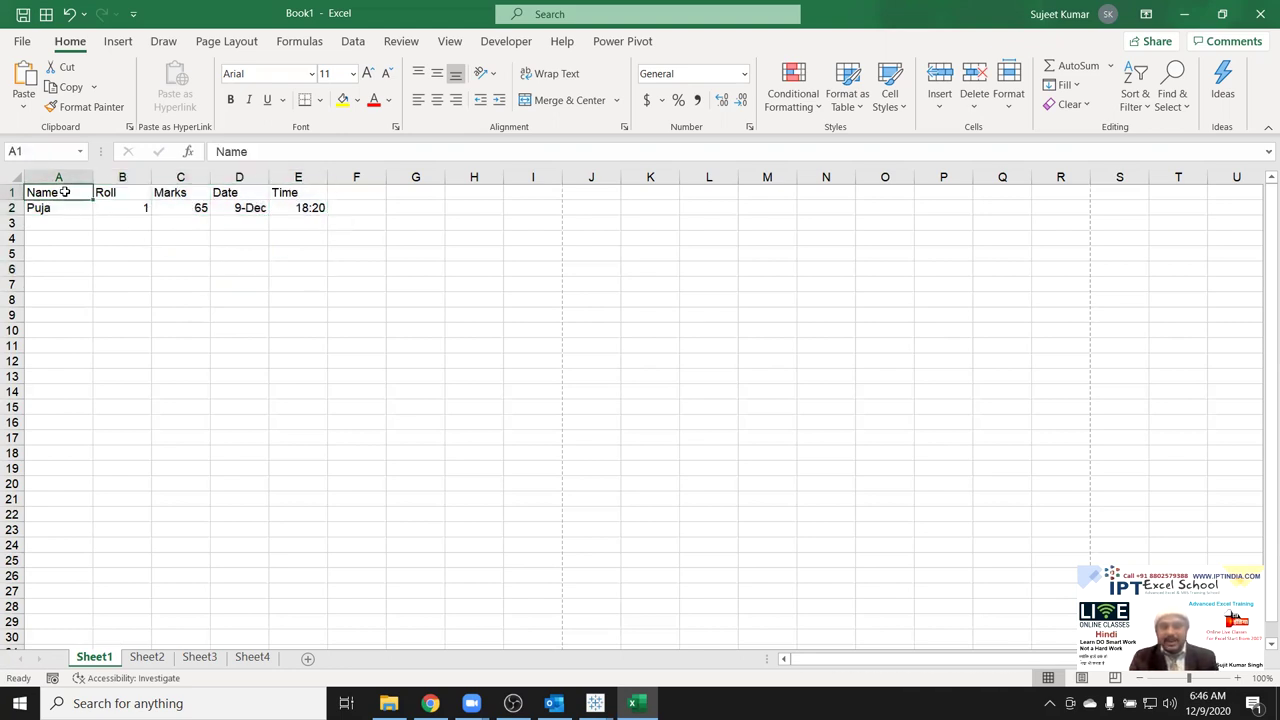
drag(64, 192, 294, 207)
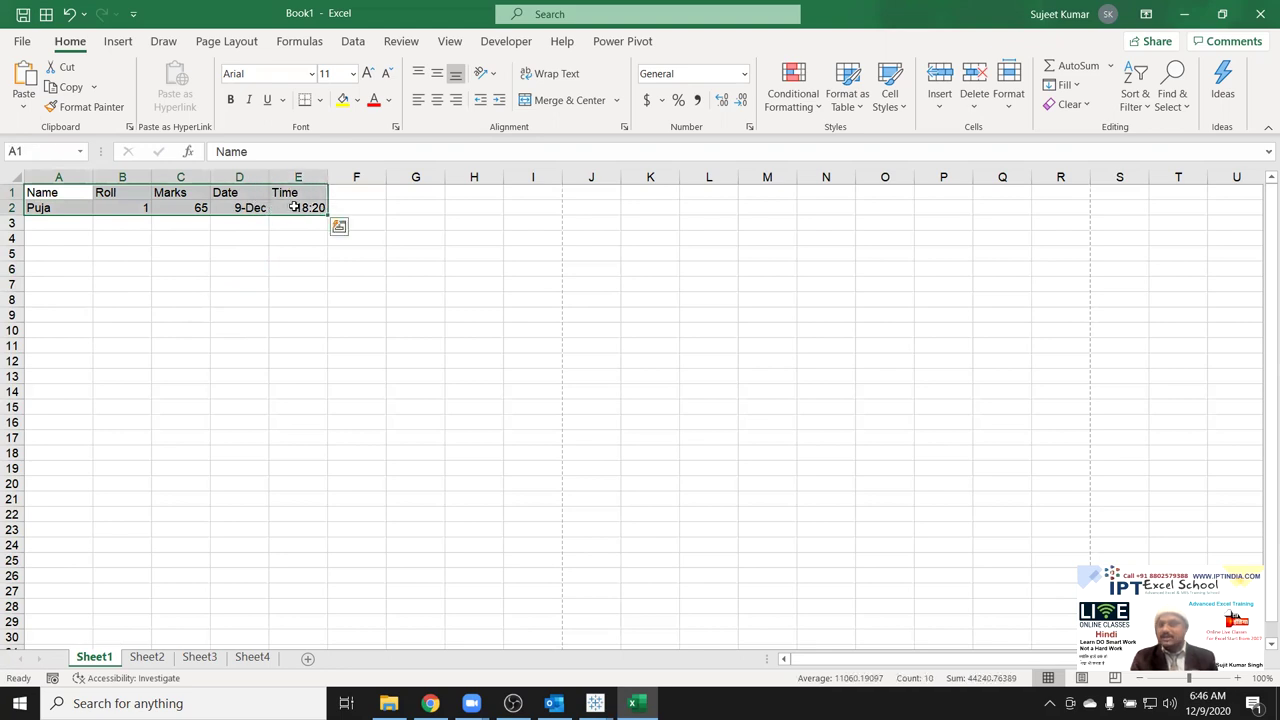
click(320, 100)
click(352, 269)
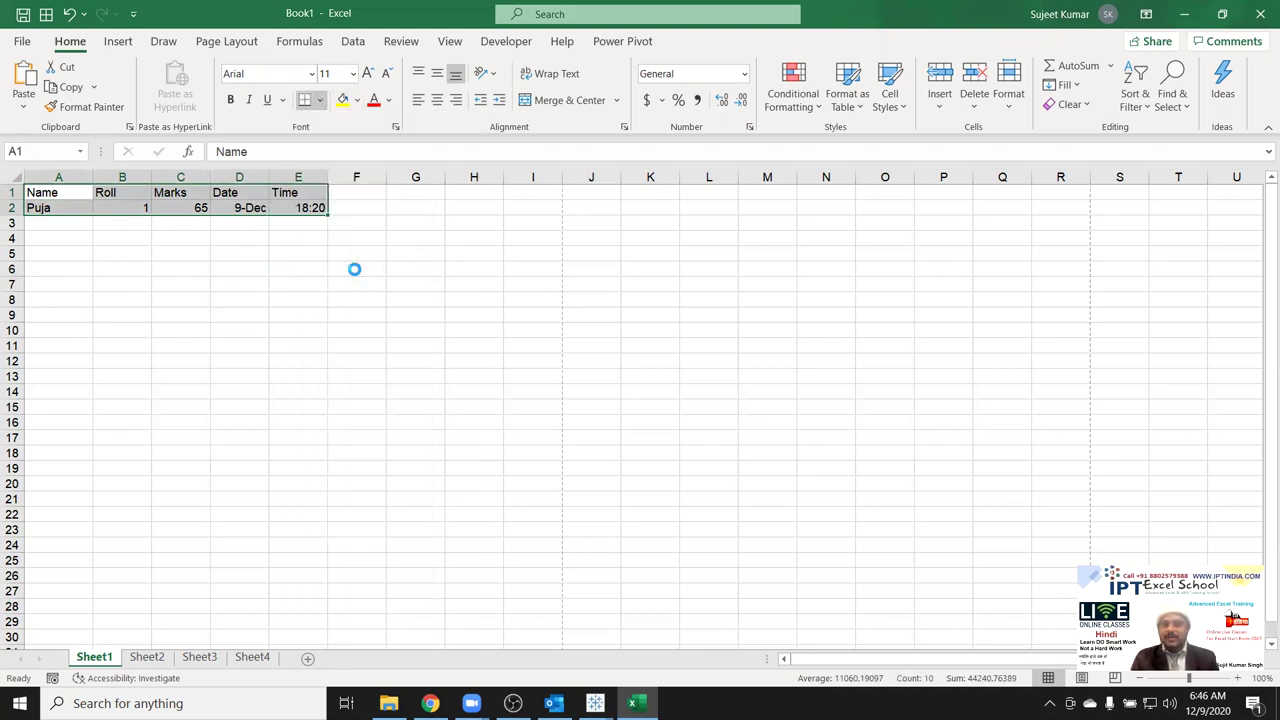
click(225, 314)
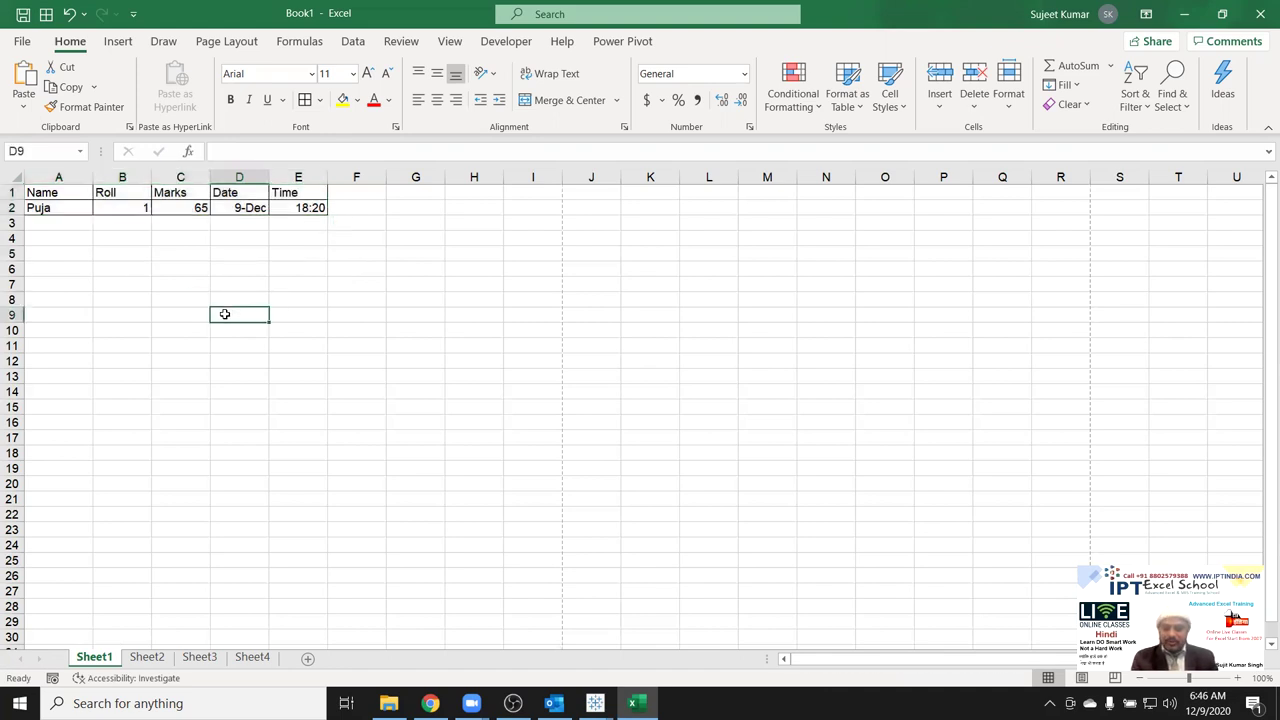
key(ctrl+p)
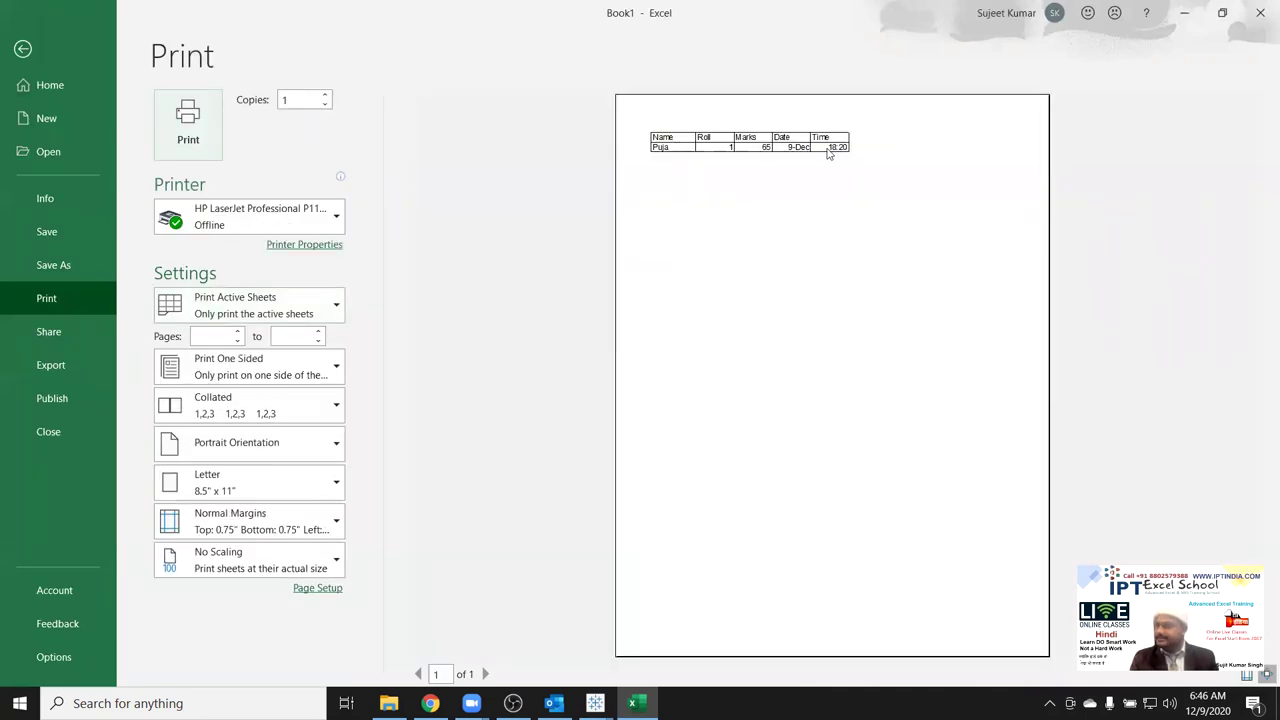
Exit the Print backstage with Esc and switch to the empty Sheet2 tab.
key(Escape)
click(212, 250)
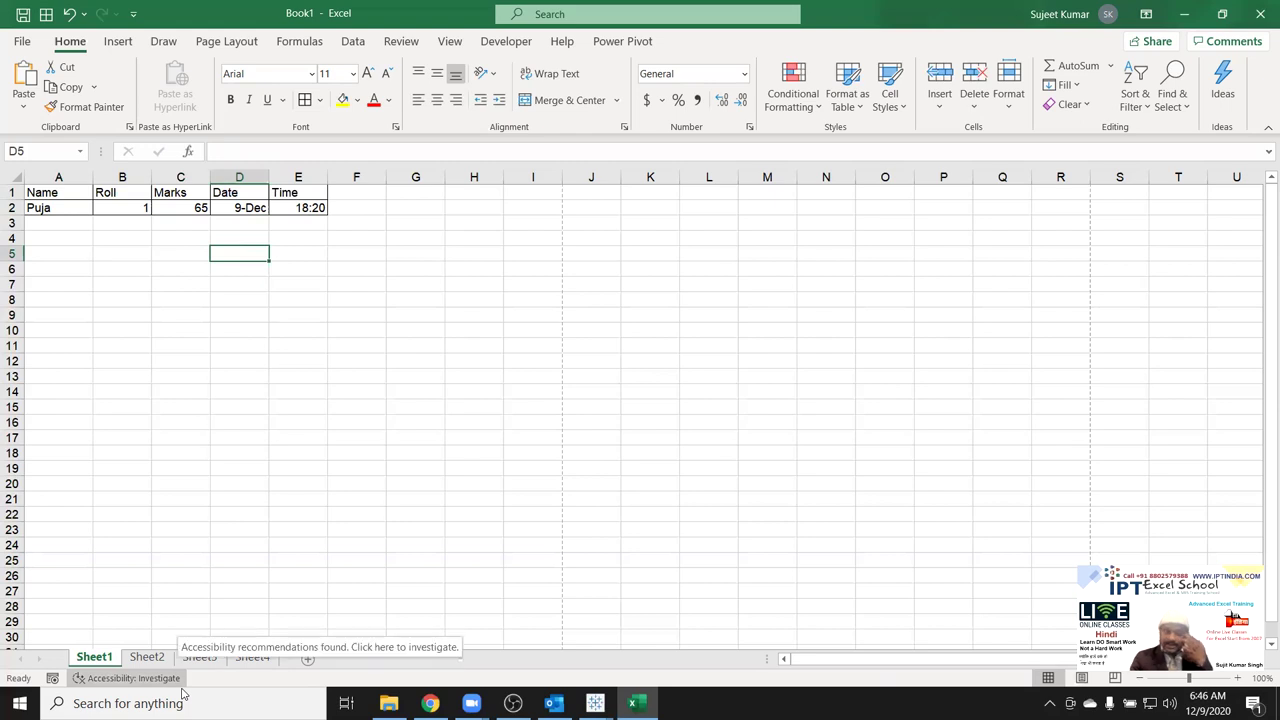
click(146, 657)
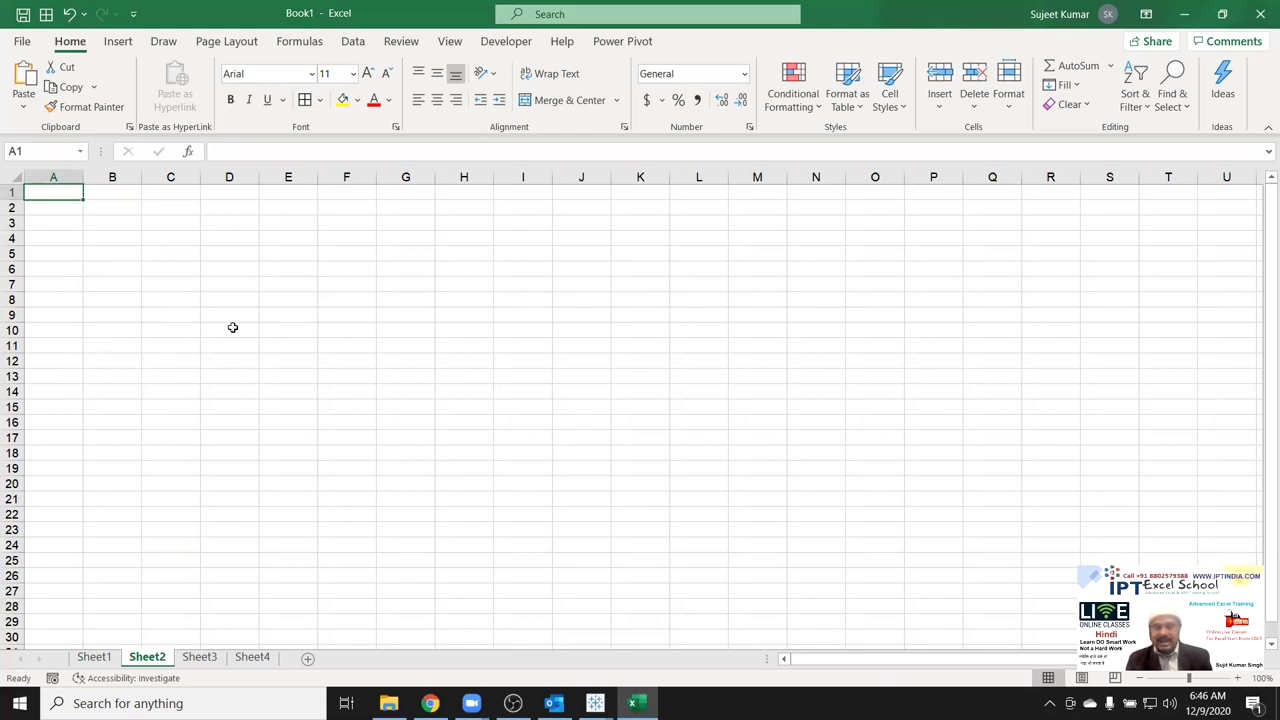
Enter a formula in E9 of Sheet2 referencing Sheet1!C14, showing 0.
click(262, 316)
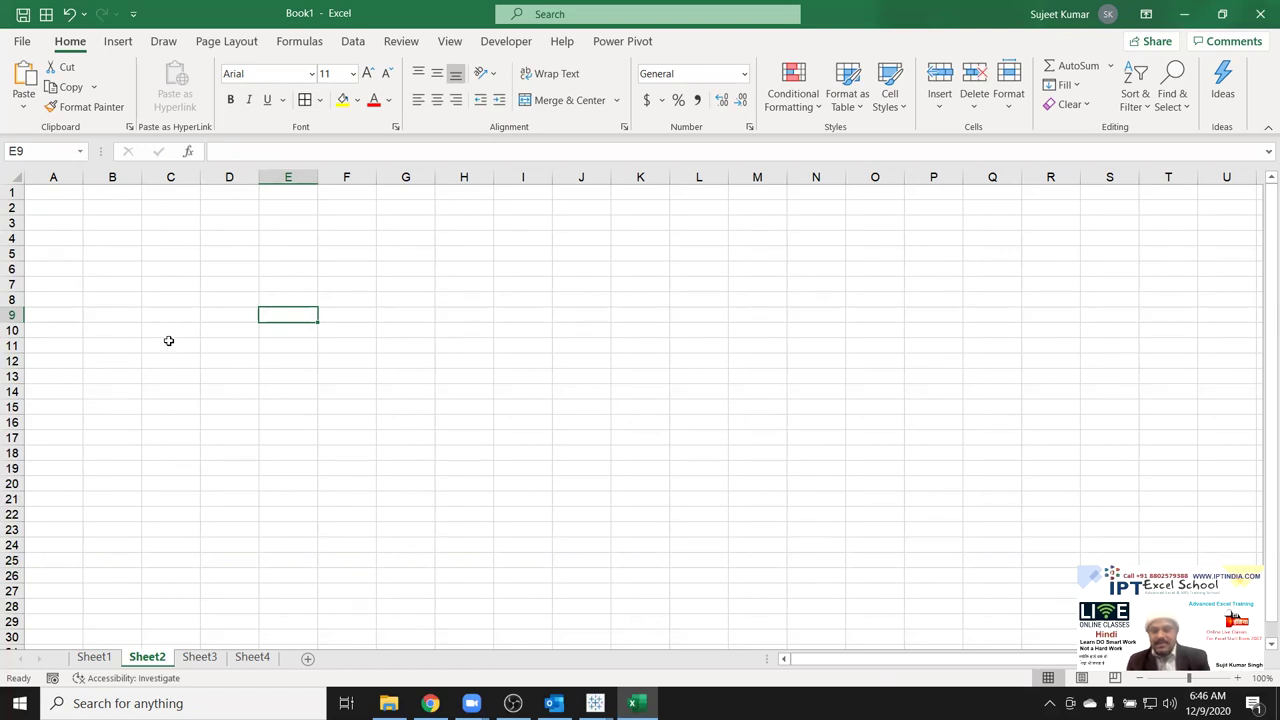
text(=)
click(94, 657)
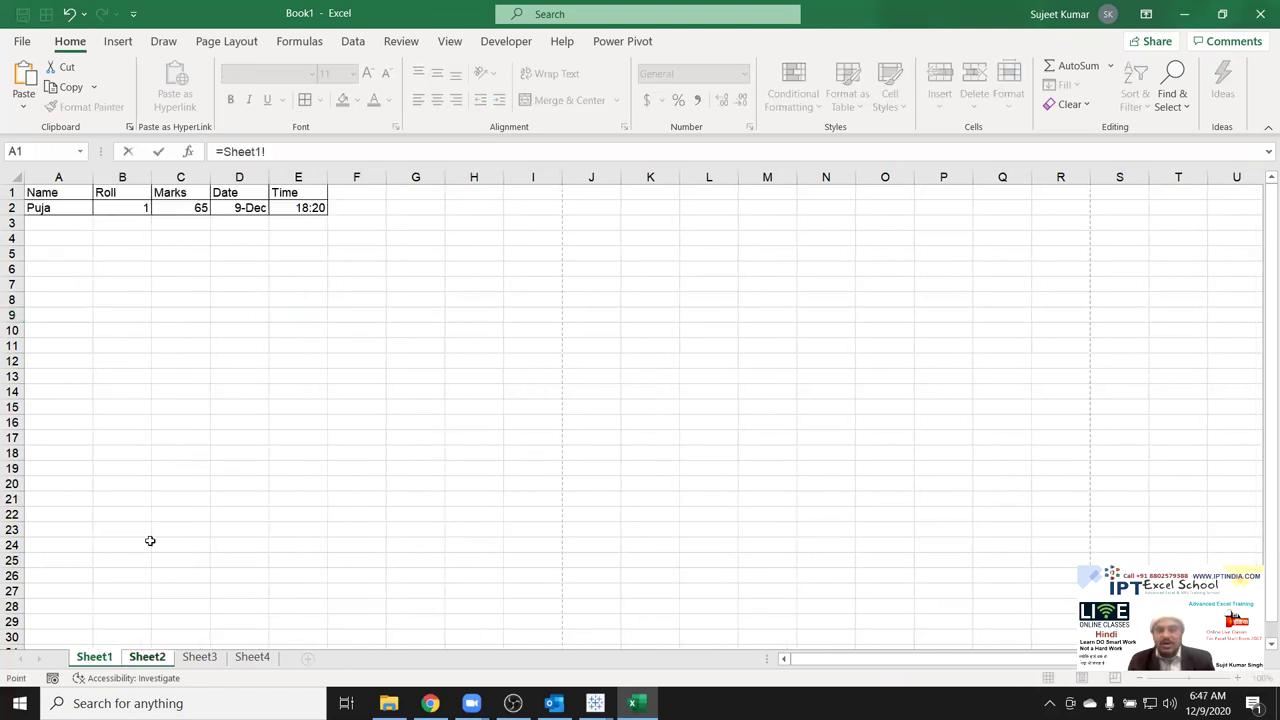
click(196, 392)
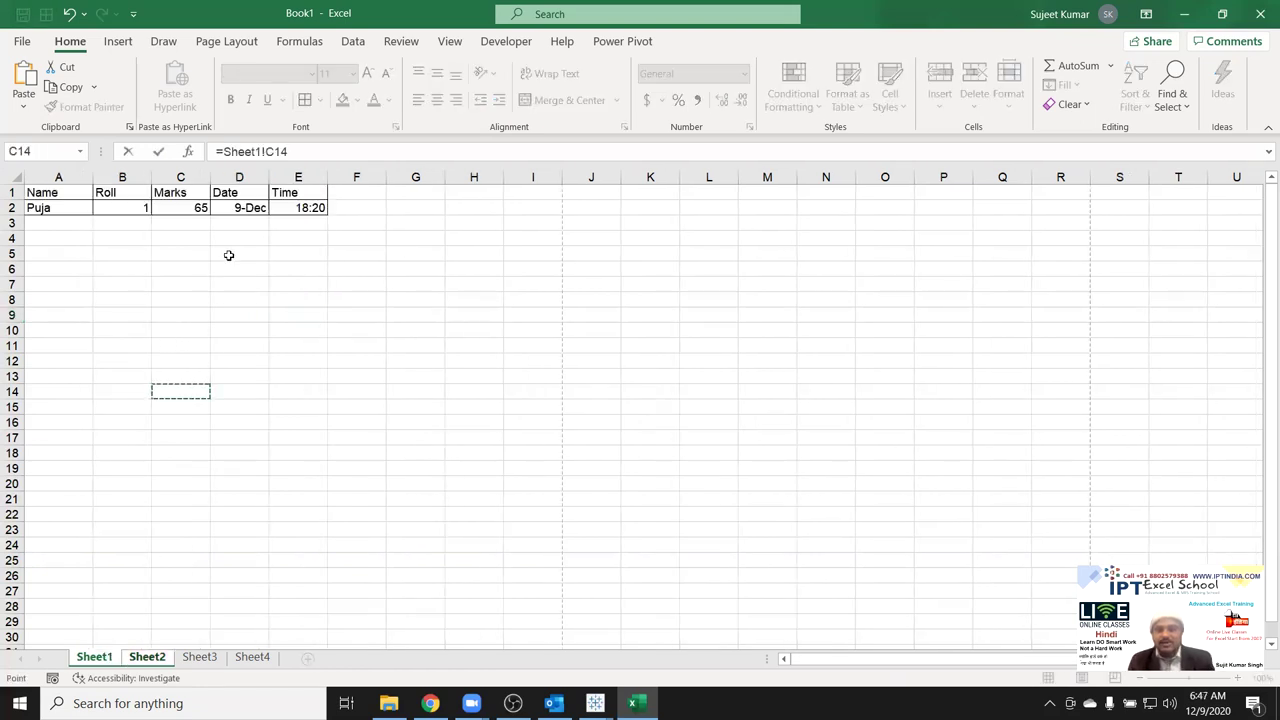
double_click(252, 151)
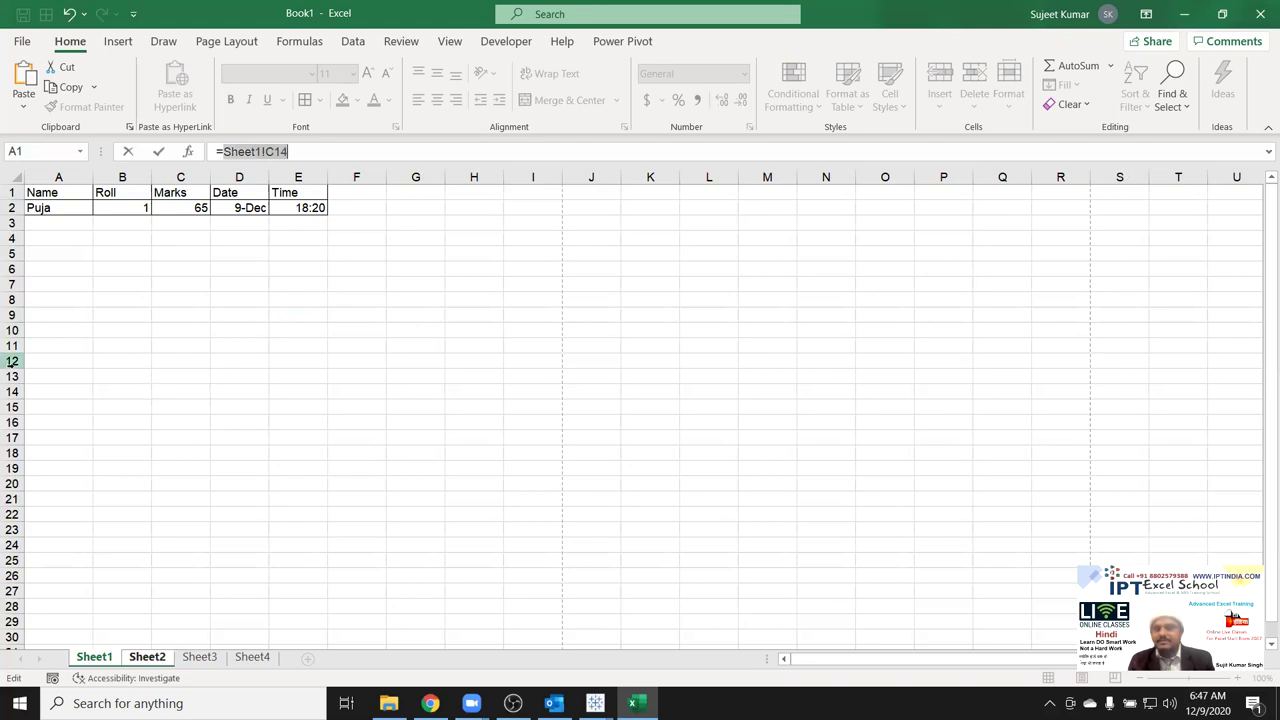
key(Return)
double_click(302, 314)
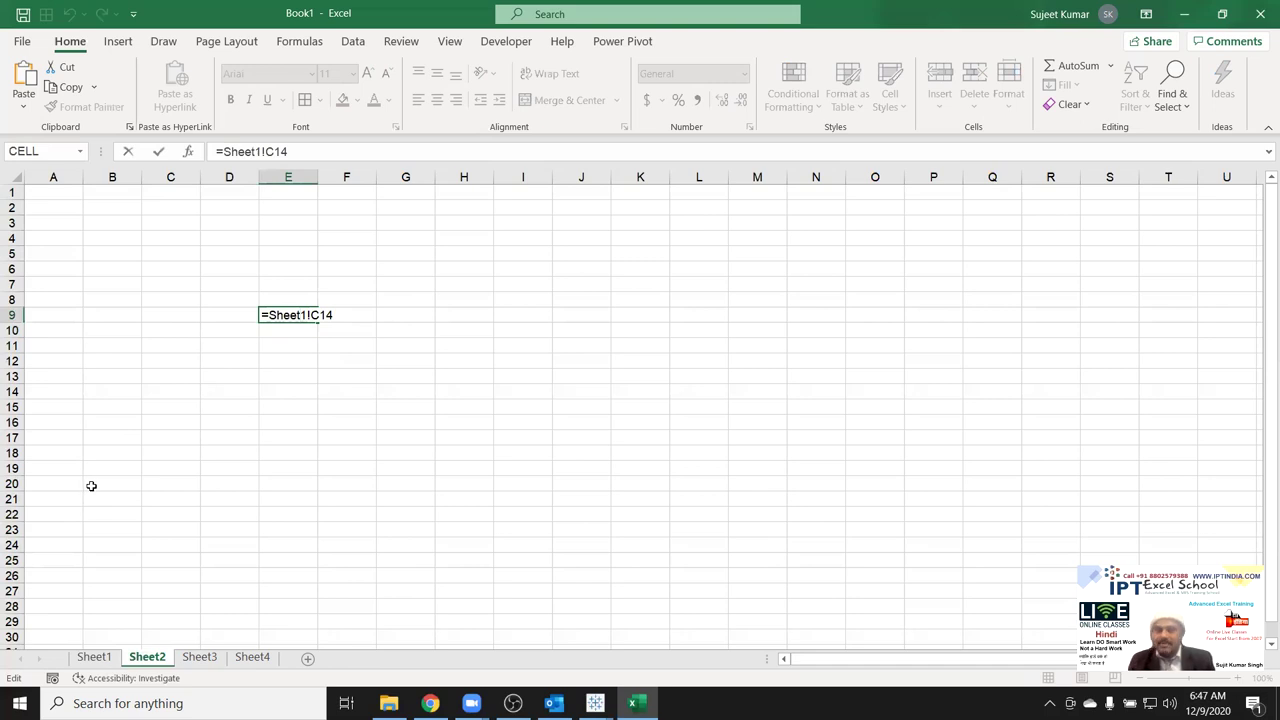
key(Escape)
Start typing =c14 in E13, then cancel it, leaving E13 empty.
click(286, 374)
text(=c14)
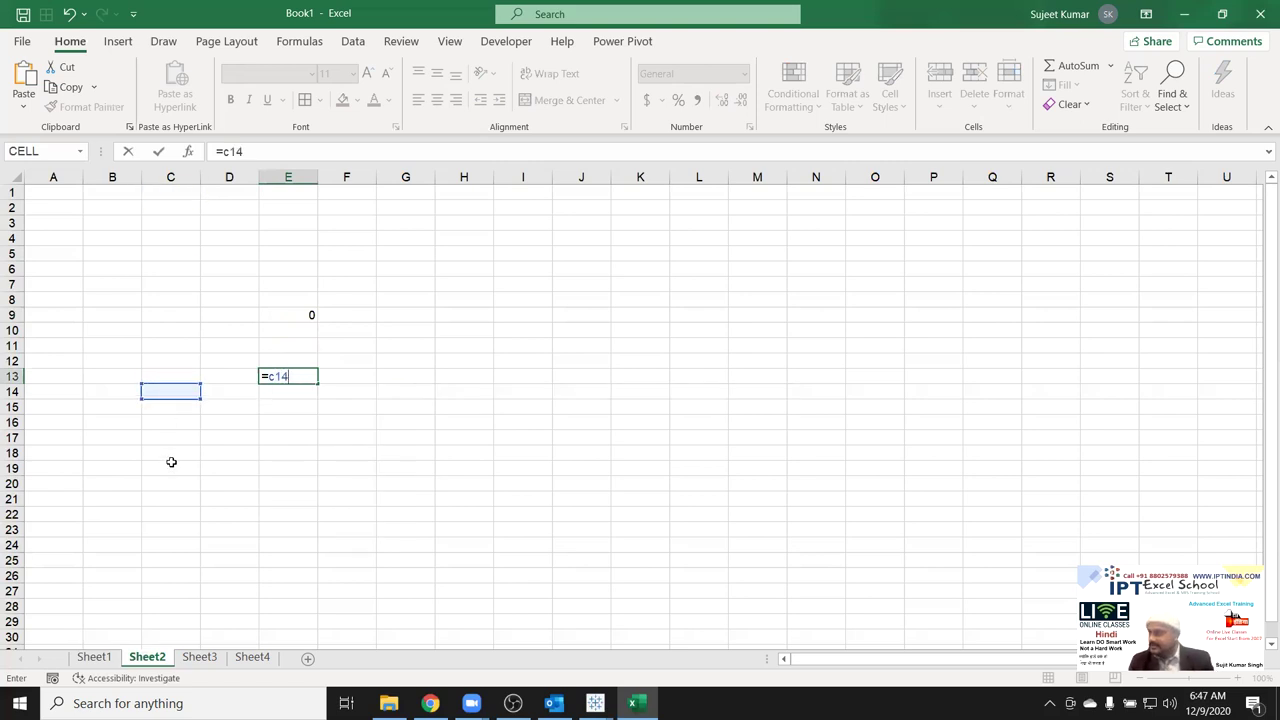
key(Escape)
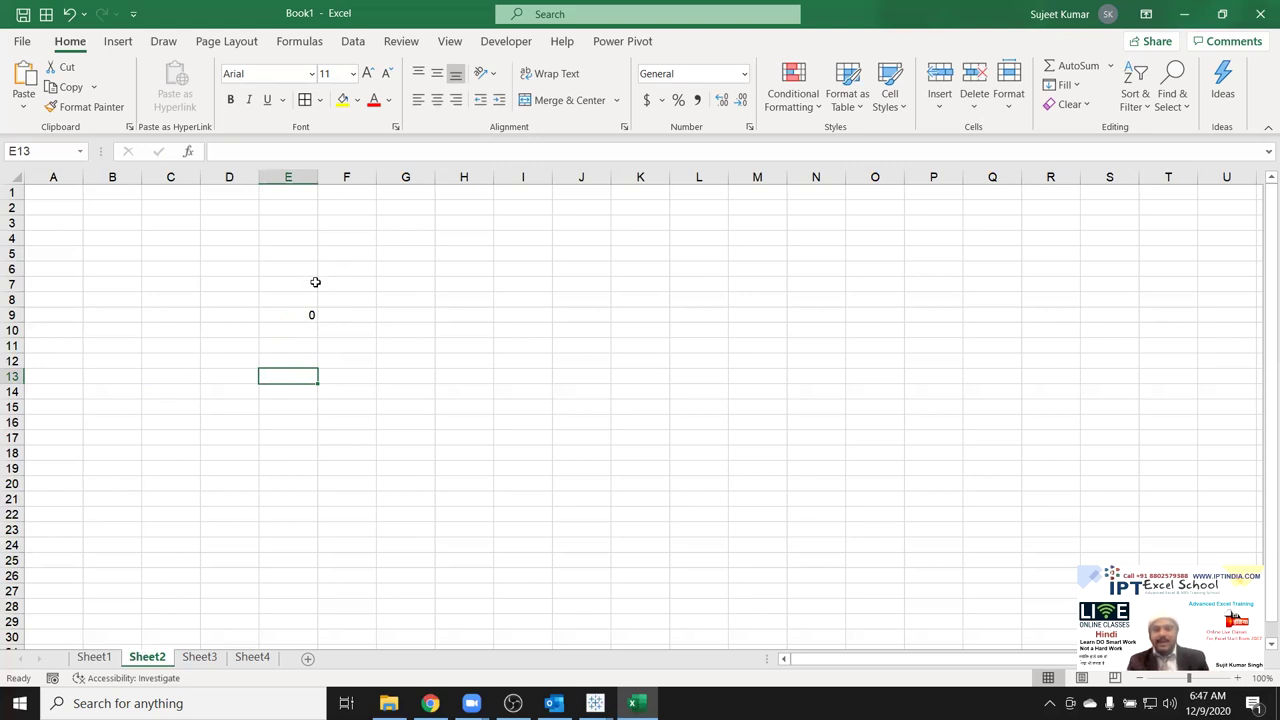
Clear the stray 0 in E7:E11, then enter Sales in A1 with 85 and 36 below.
drag(314, 281, 302, 341)
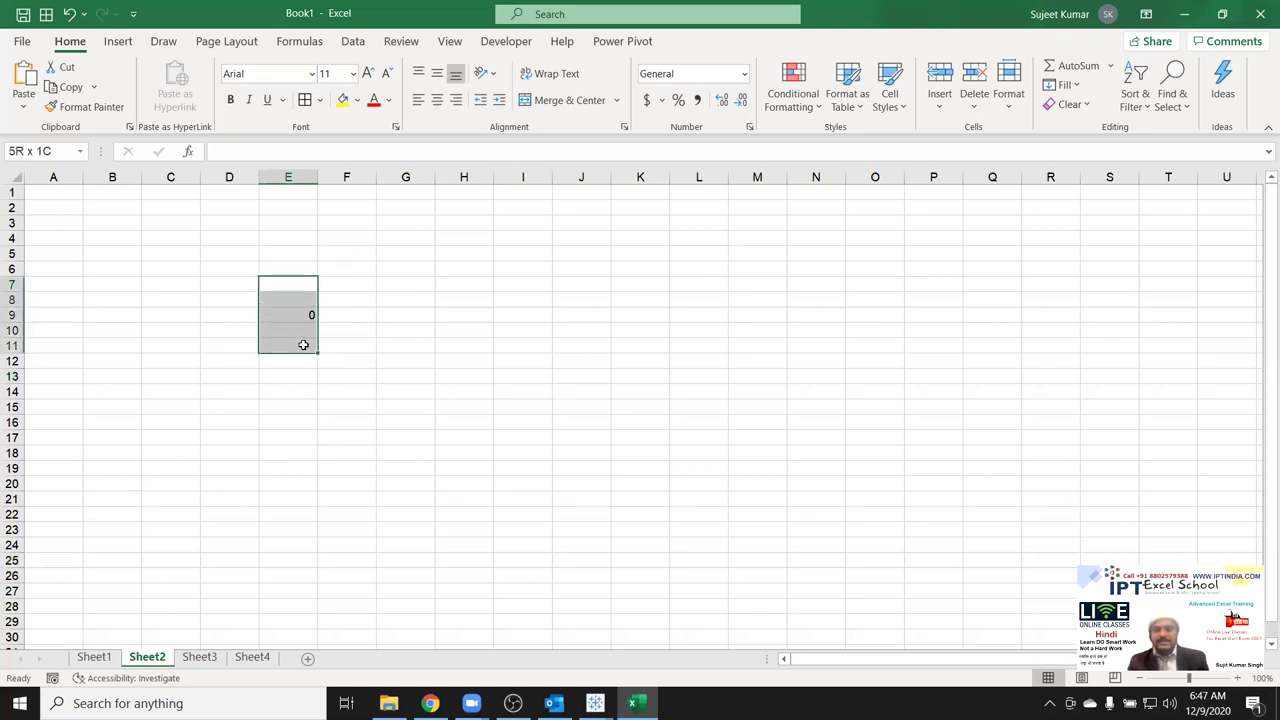
click(68, 198)
text(Sales)
key(Return)
text(85)
key(Return)
text(.)
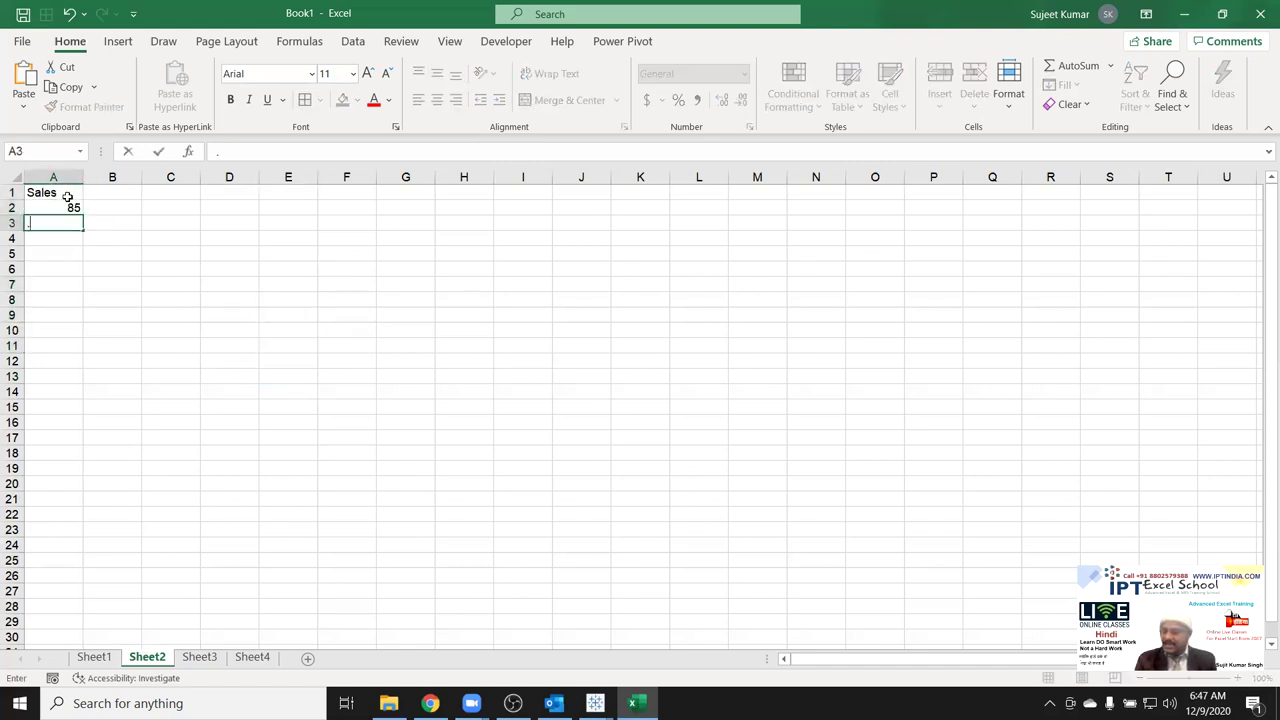
key(Escape)
text(36)
key(Return)
Continue the Sales column with 52, 36, 63, 25, 12, 36, 63 and 32 in A4:A11.
text(52)
key(Return)
text(36)
key(Return)
text(63)
key(Return)
text(25)
key(Return)
text(12)
key(Return)
text(36)
key(Return)
text(63)
key(Return)
text(32)
key(Return)
Select the ten sales figures in A2:A11 and pick cell B2 beside them.
click(100, 192)
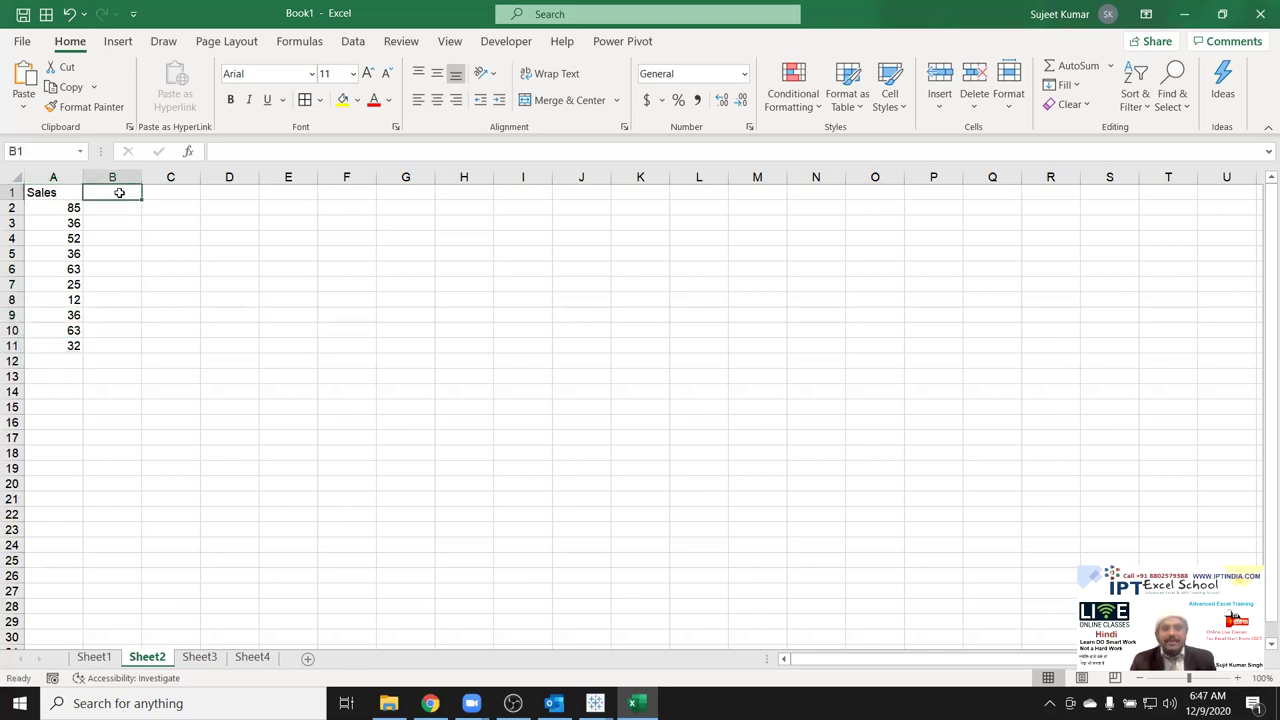
drag(72, 207, 35, 350)
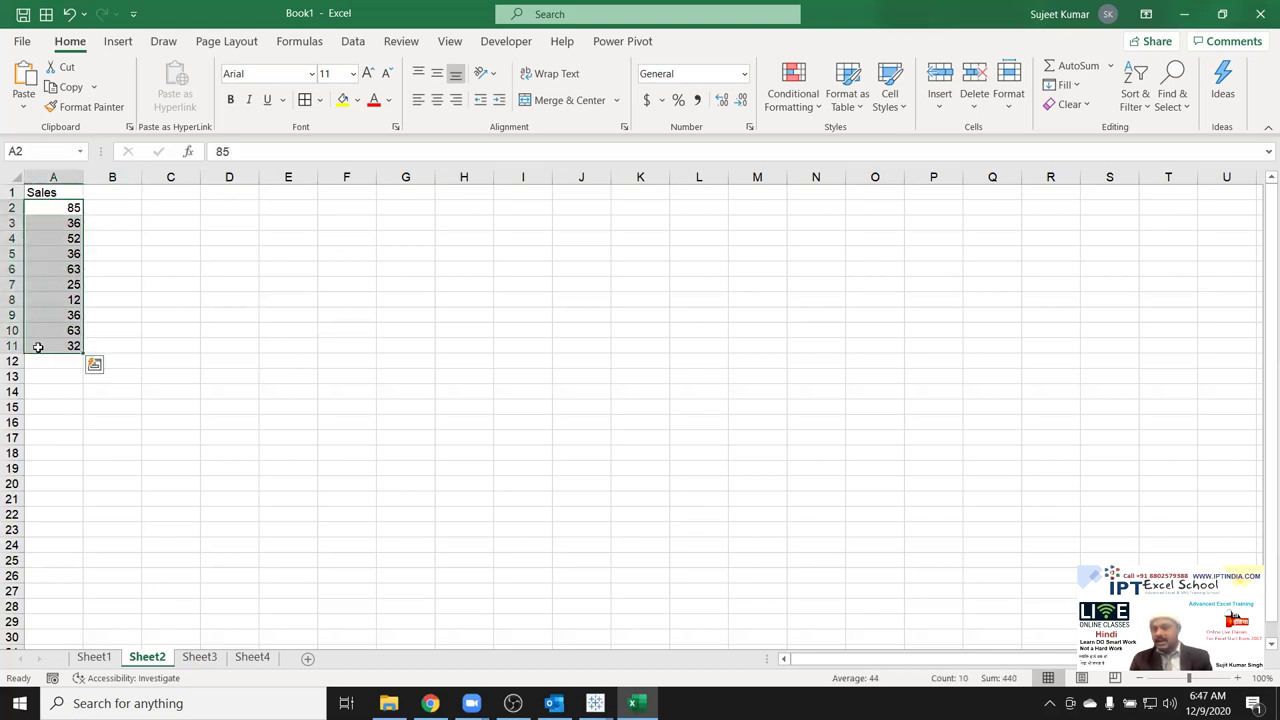
click(125, 207)
click(70, 207)
Enter the formula =A2+20 in B2, giving 105.
click(114, 207)
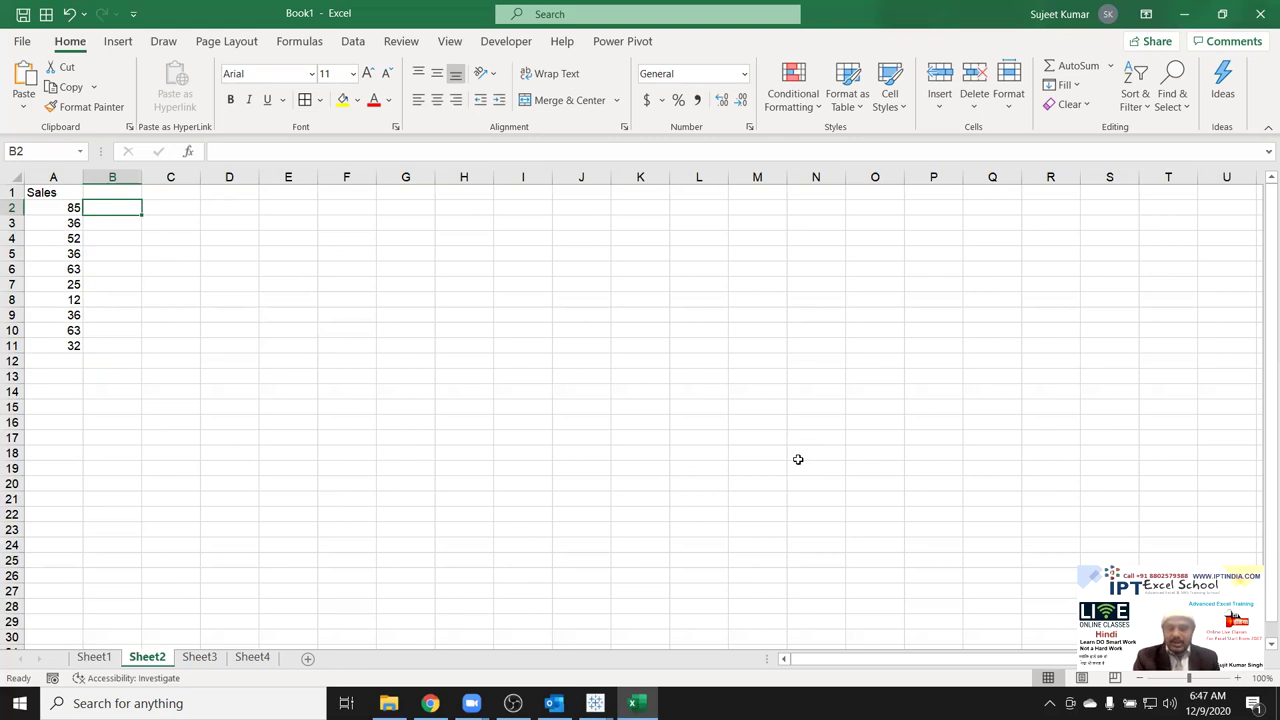
text(=)
click(48, 212)
text(+20)
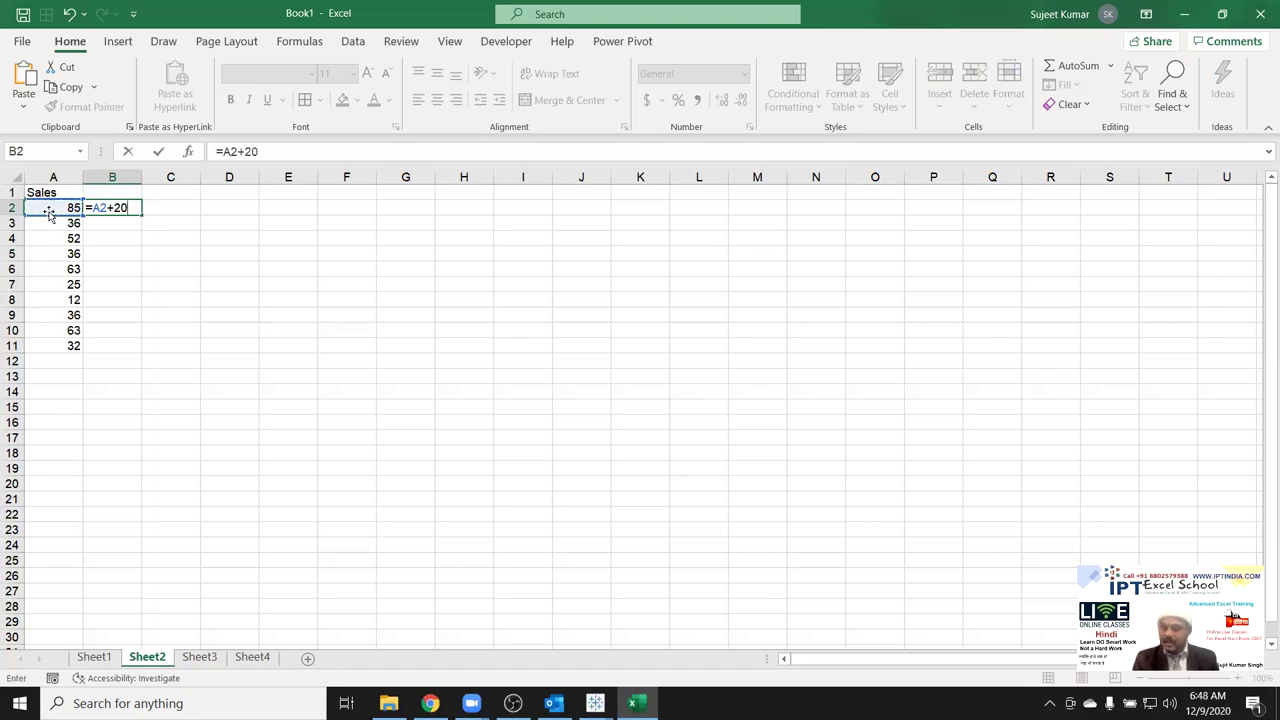
key(Return)
key(Up)
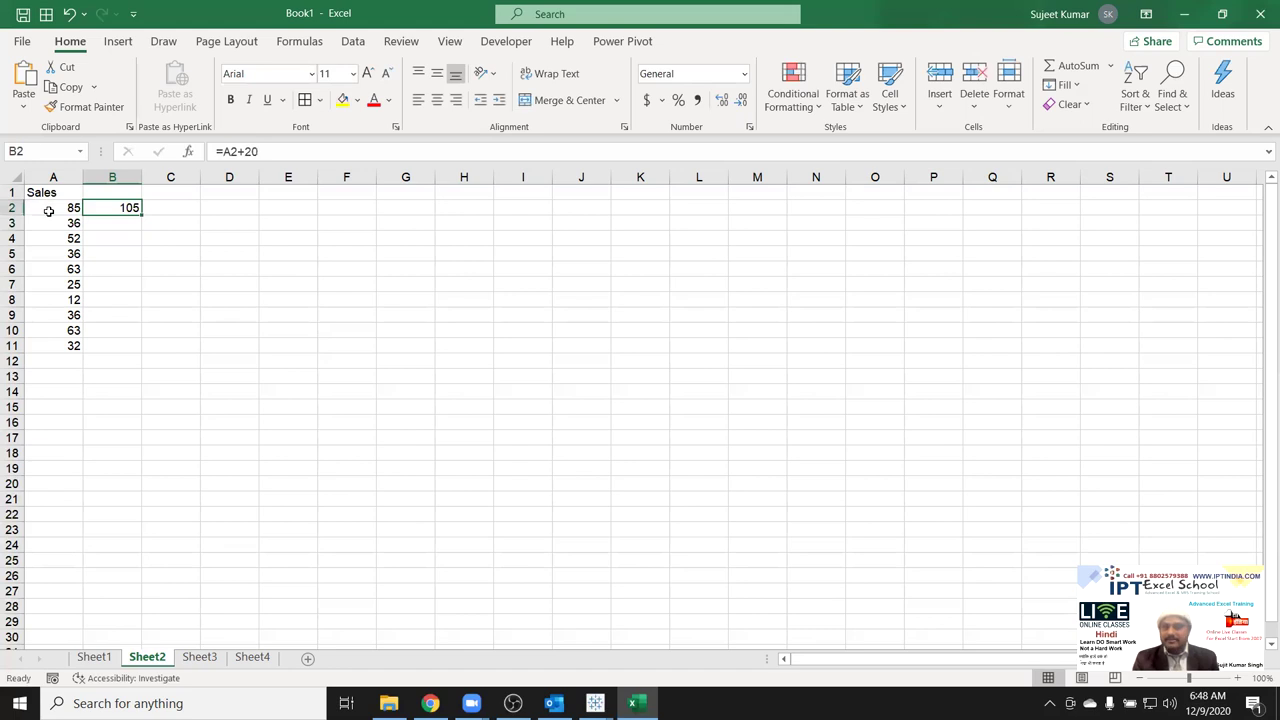
key(Down)
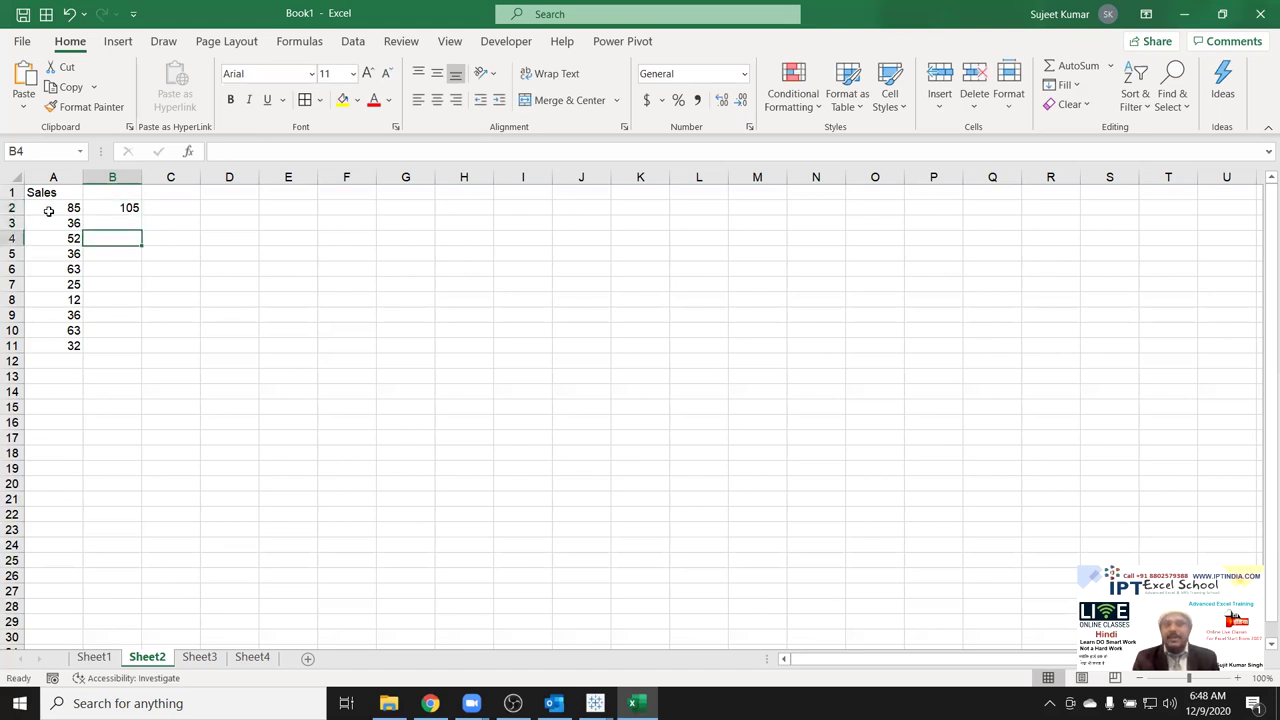
key(Up)
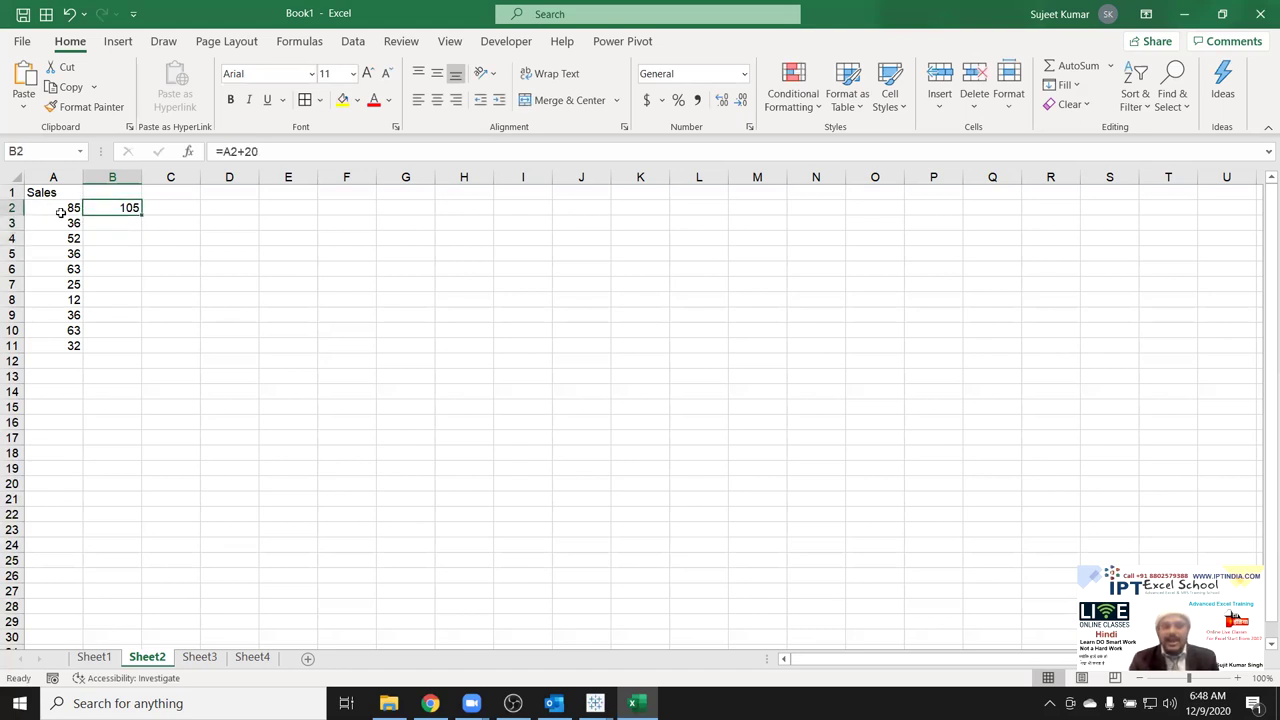
double_click(119, 206)
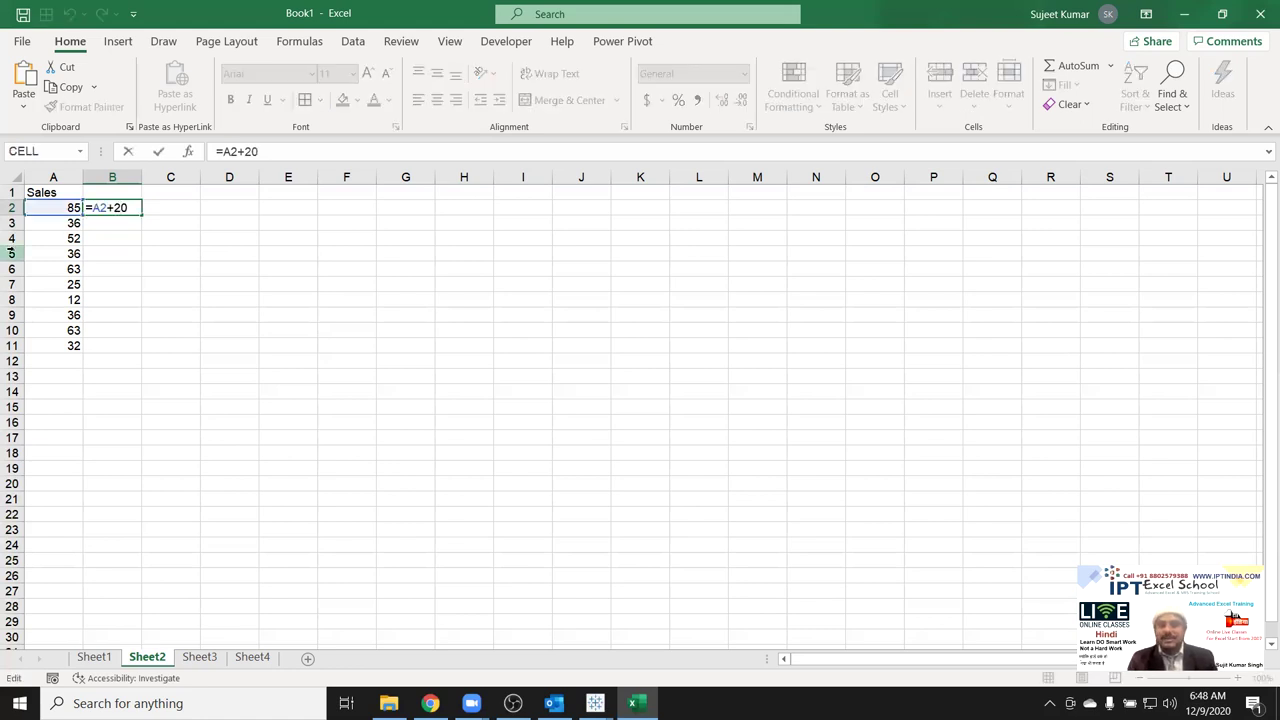
key(ctrl+Return)
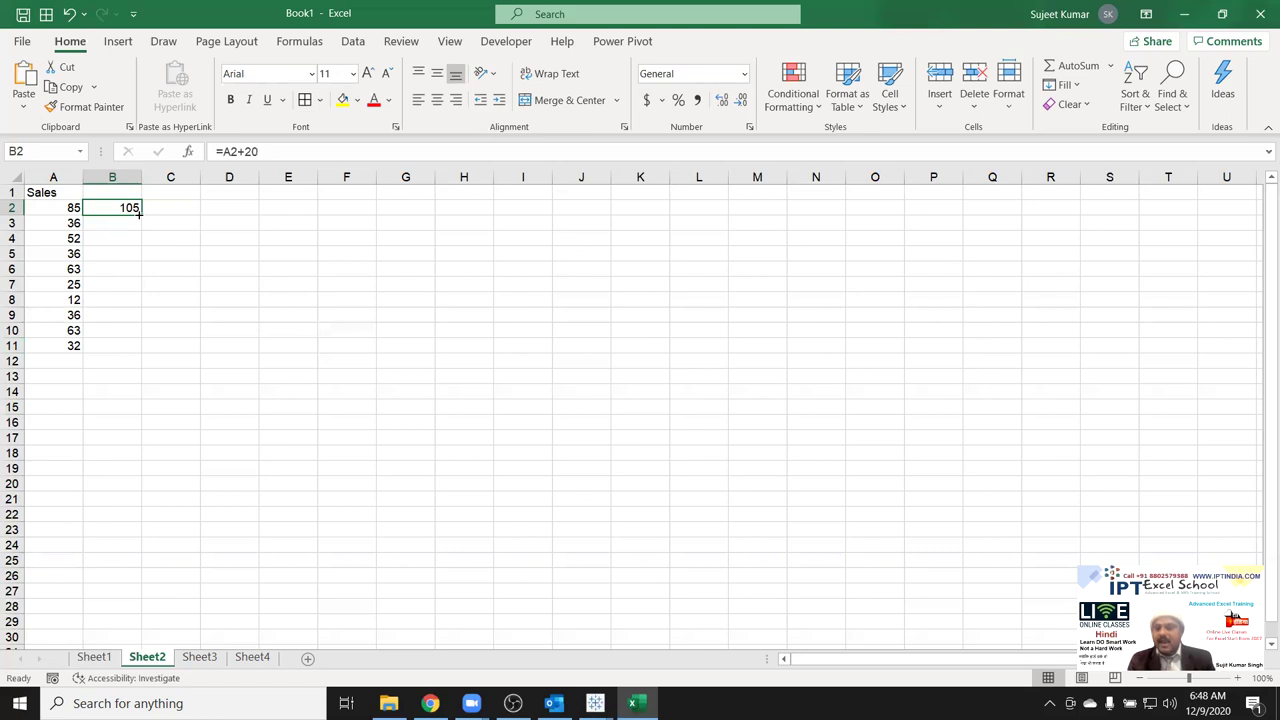
Fill the B2 formula down to B3, where it becomes =A3+20 showing 56.
drag(141, 214, 135, 228)
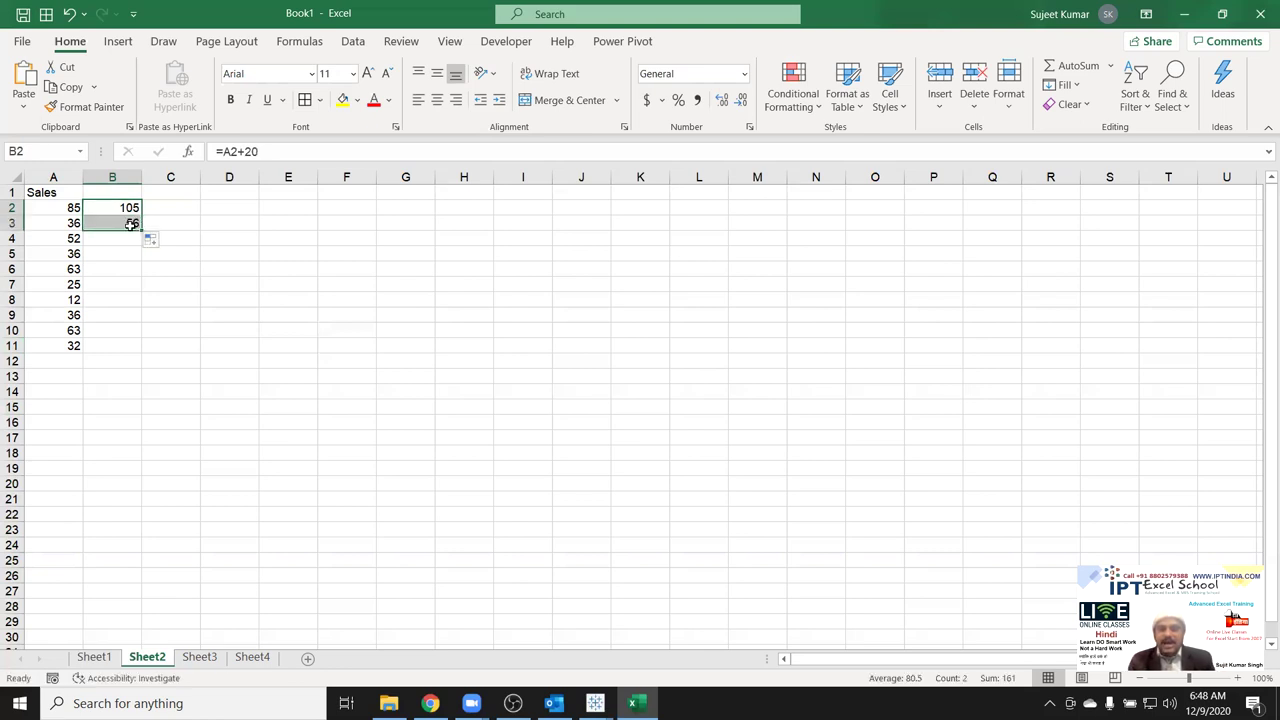
click(132, 224)
double_click(131, 222)
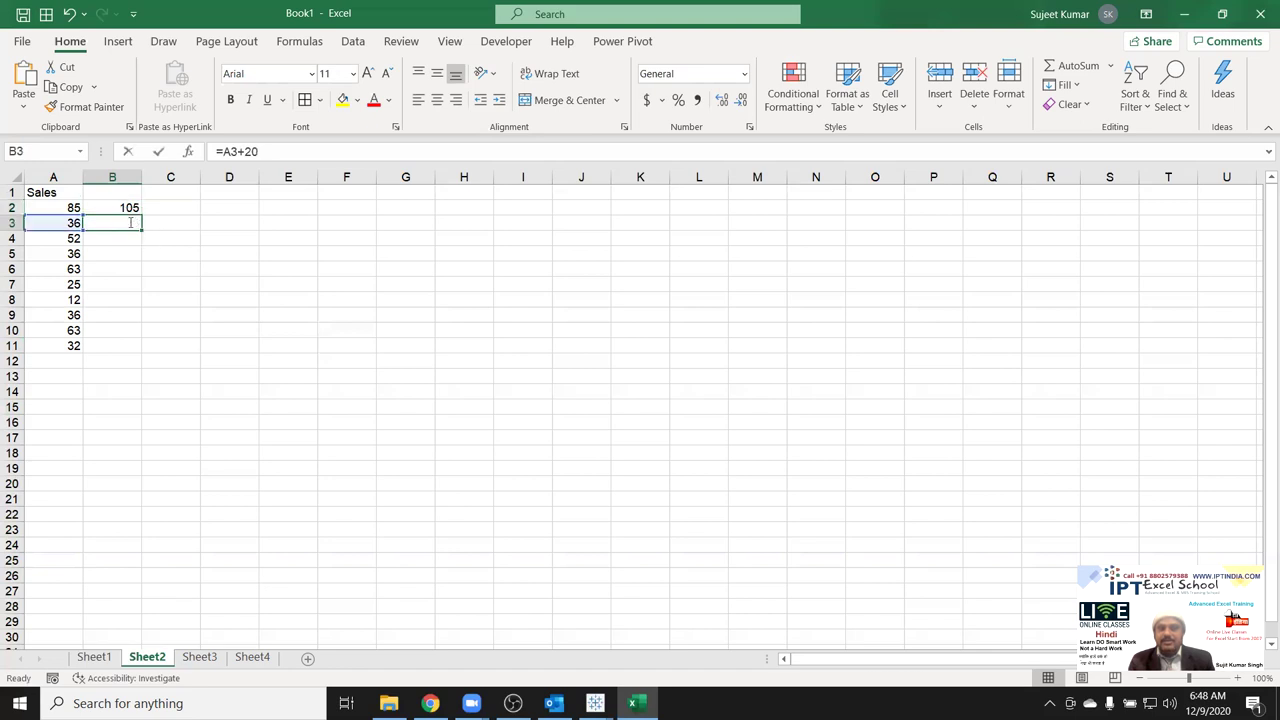
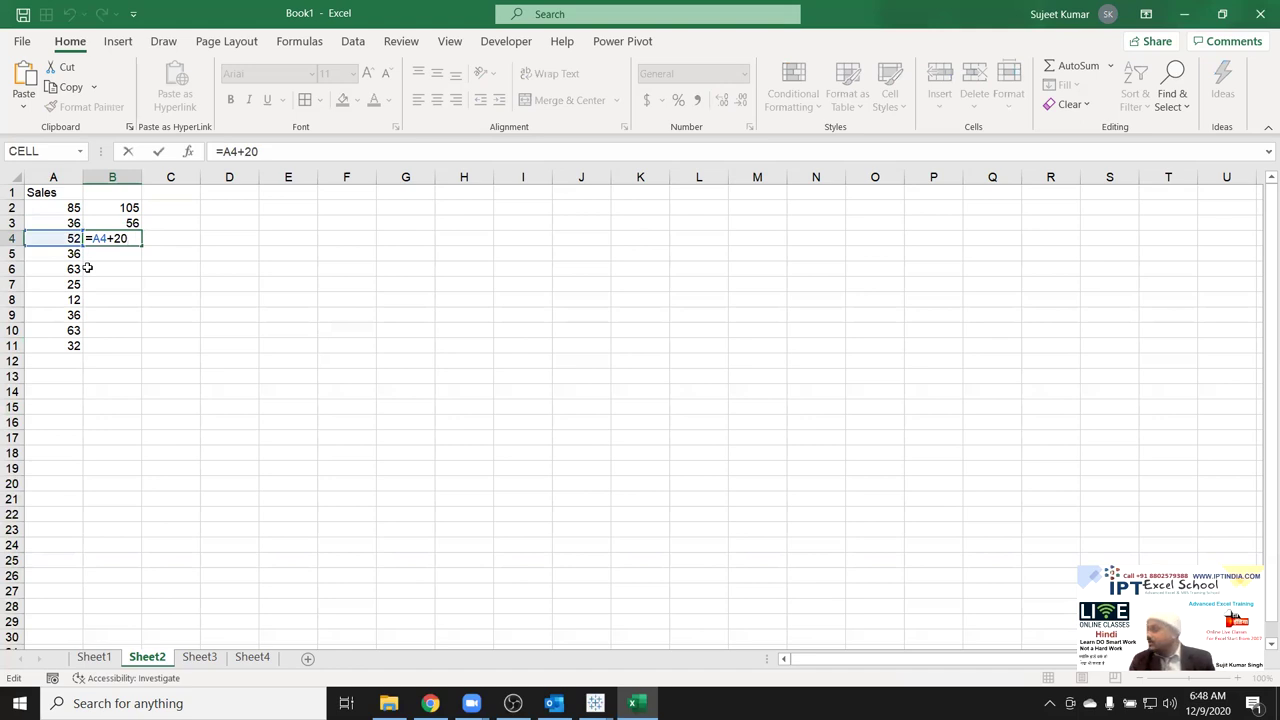
Commit B4's +20 formula and fill it down to B11.
key(Escape)
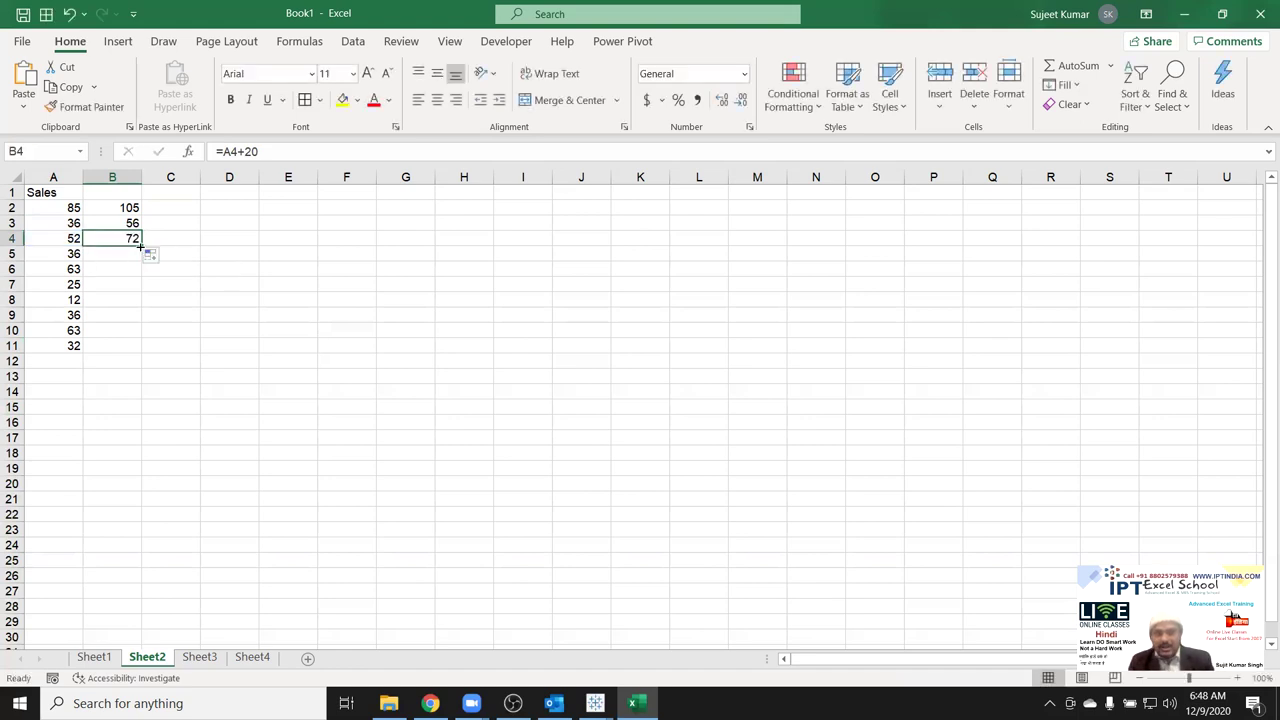
drag(141, 245, 143, 353)
click(126, 245)
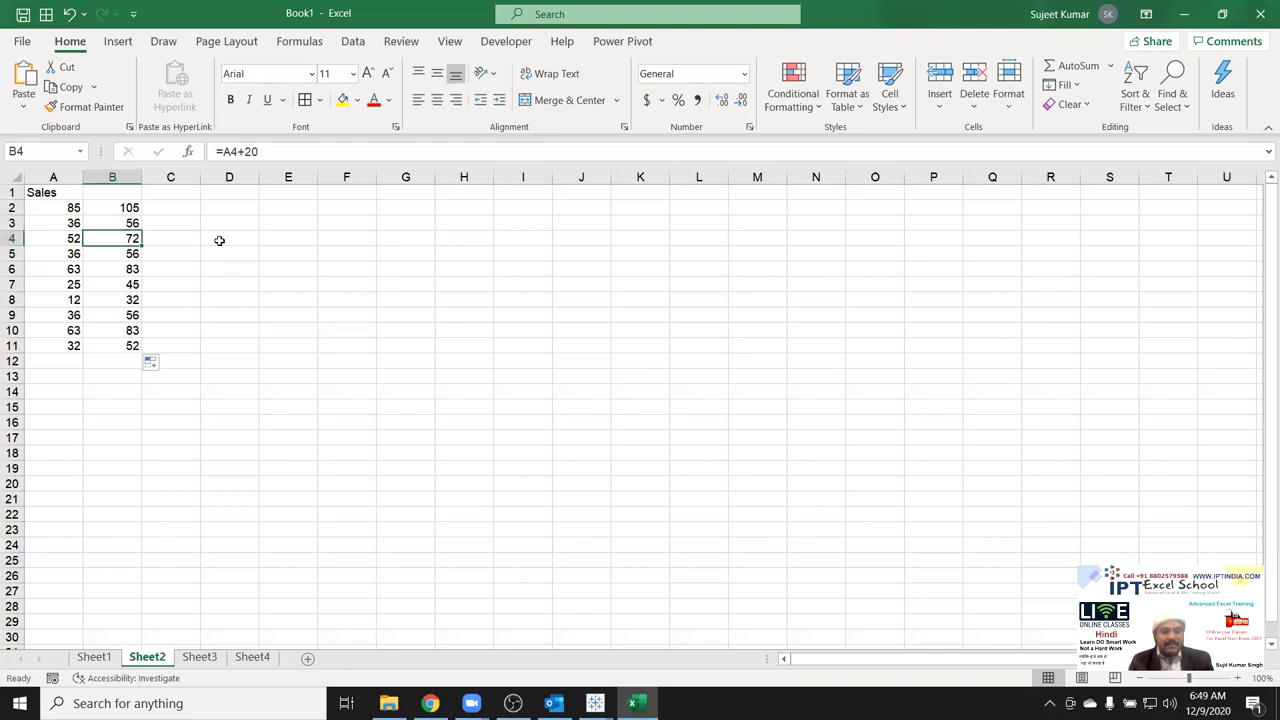
Check the filled formulas in B4–B7 (e.g. =A7+20 gives 45), then select B3:B11.
key(F2)
key(Escape)
key(Down)
key(F2)
key(Escape)
key(Down)
key(F2)
key(Escape)
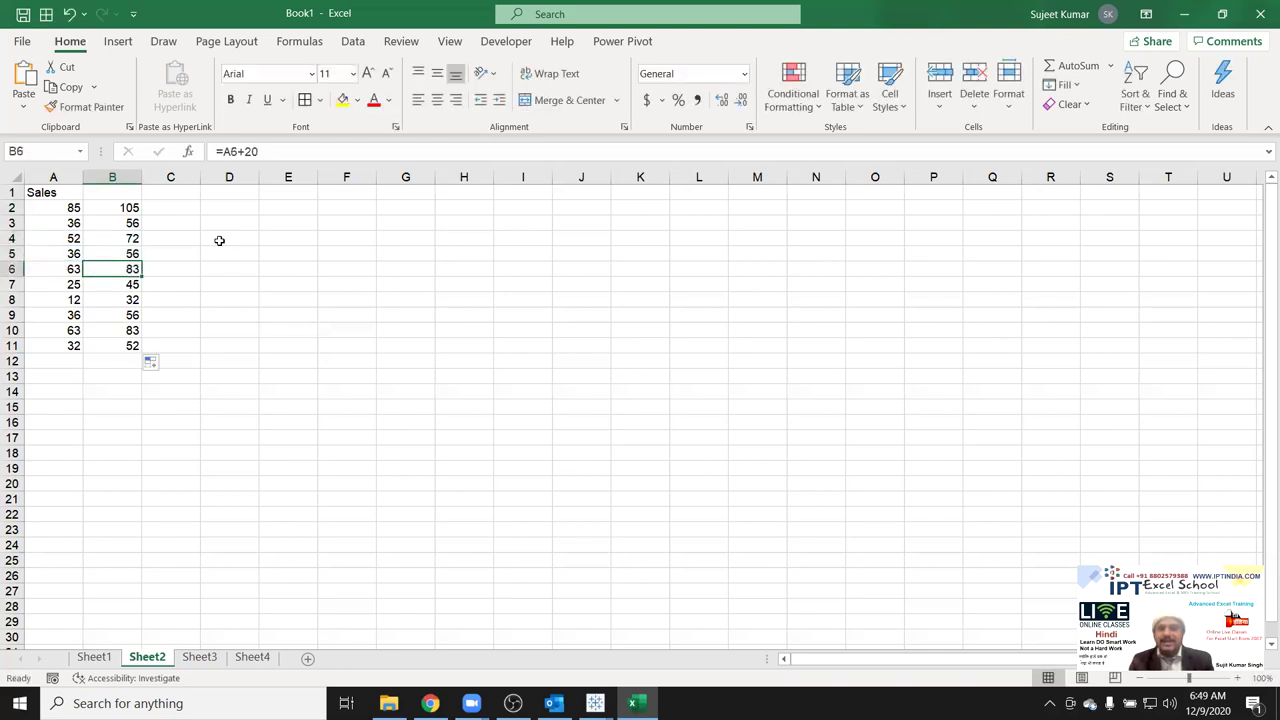
key(Down)
key(F2)
key(Escape)
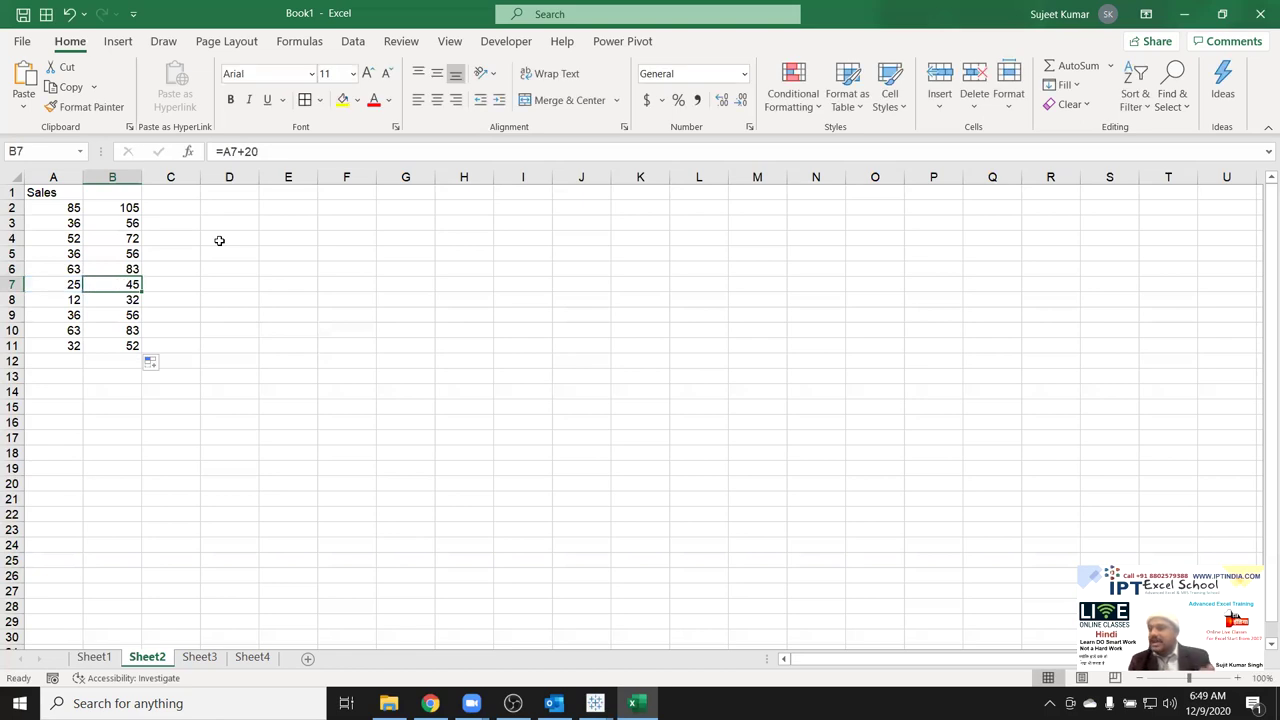
key(Up)
key(Up)
key(Up)
key(Up)
key(ctrl+shift+Down)
Clear B3:B11, then enter =A3+20 in B3, giving 56.
key(Delete)
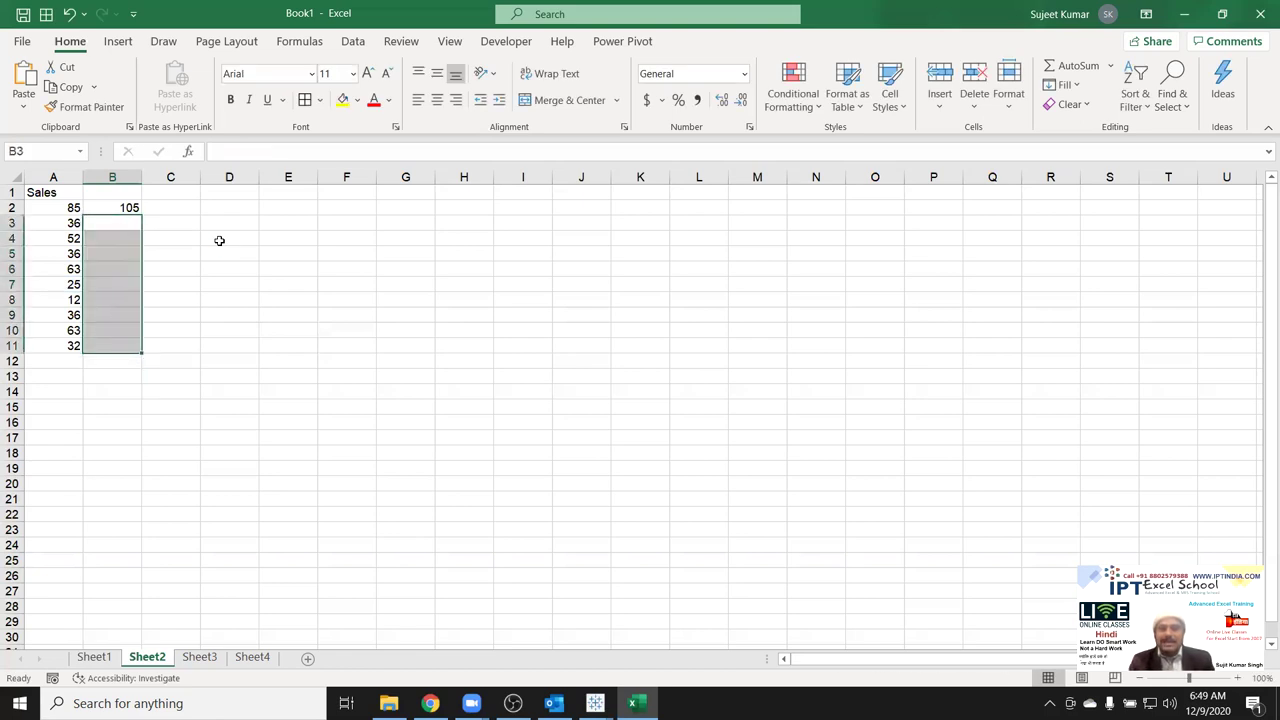
key(Up)
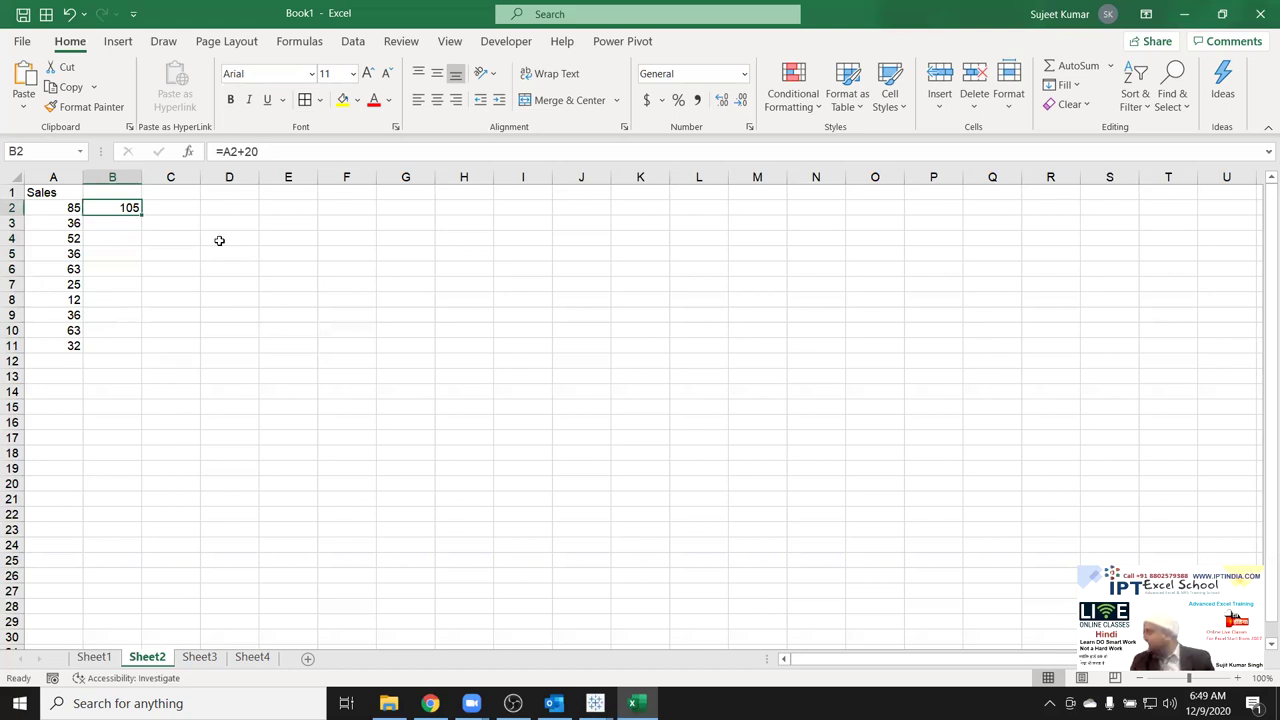
key(Down)
text(=)
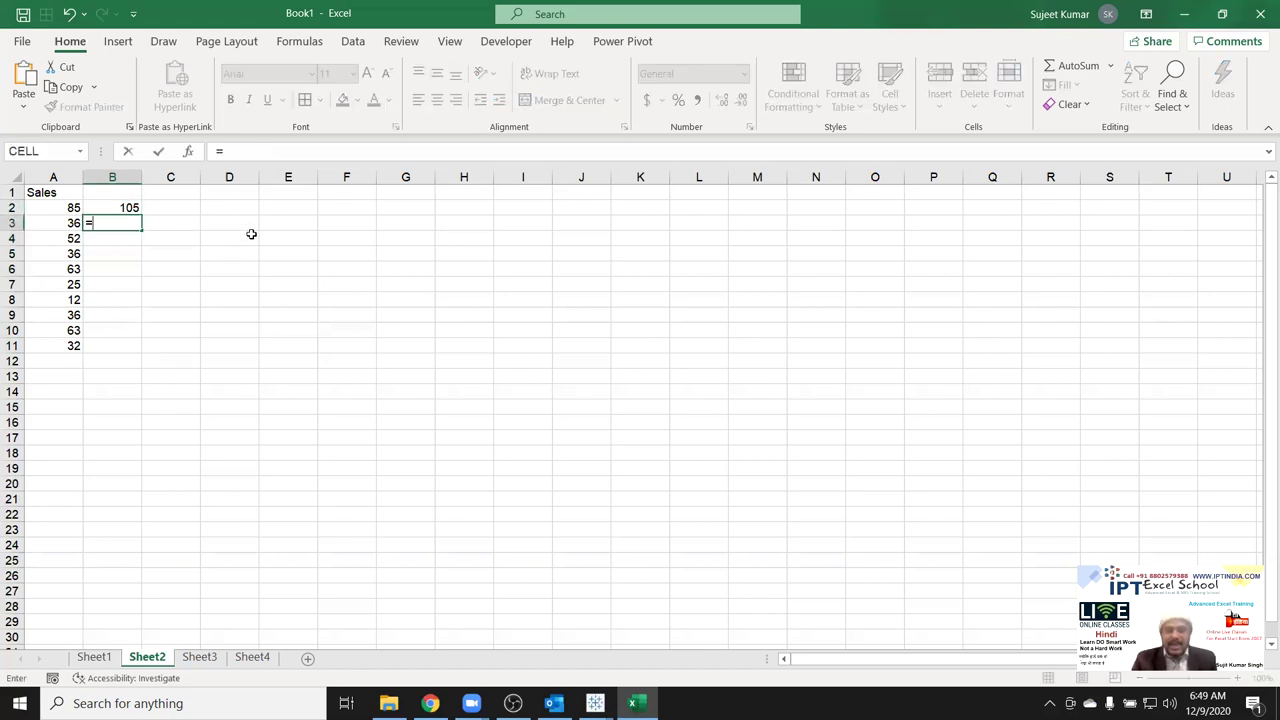
click(44, 208)
click(44, 222)
text(*)
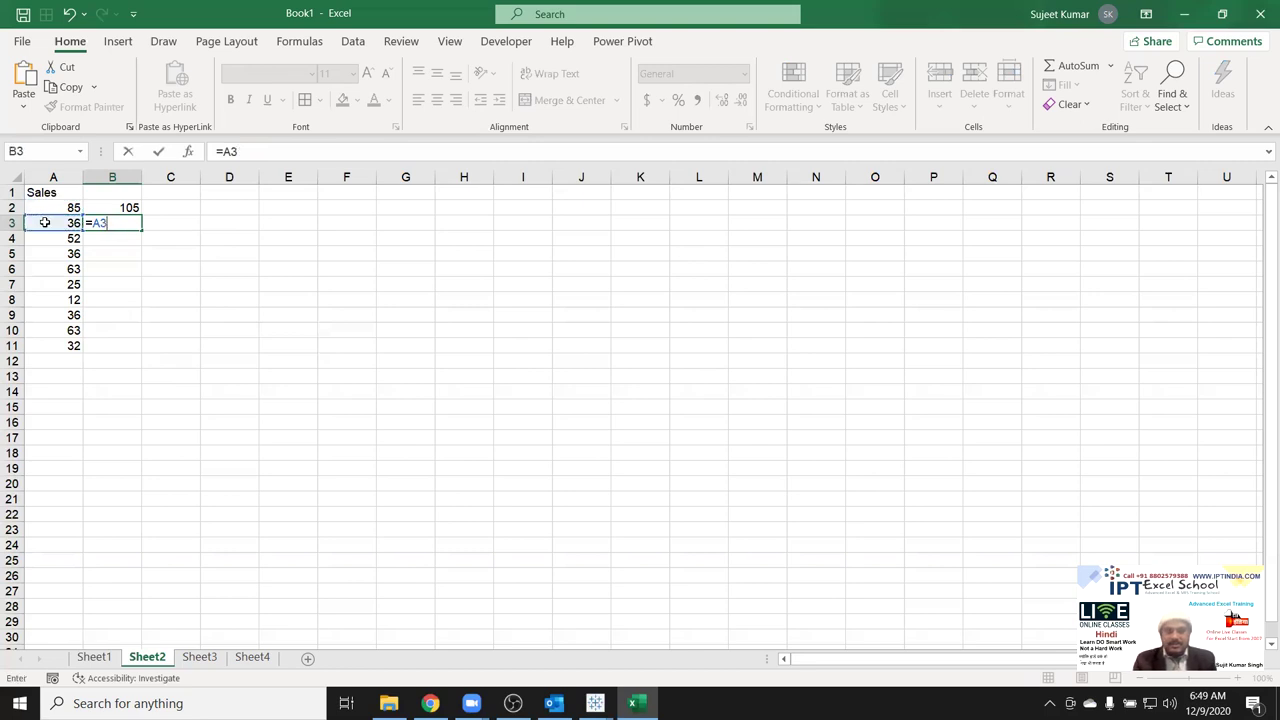
text(0)
key(BackSpace)
text(20)
key(Return)
Try =A3:A4+20 in B4 and delete its spill, then fill B2 down and clear B2:B11.
text(=)
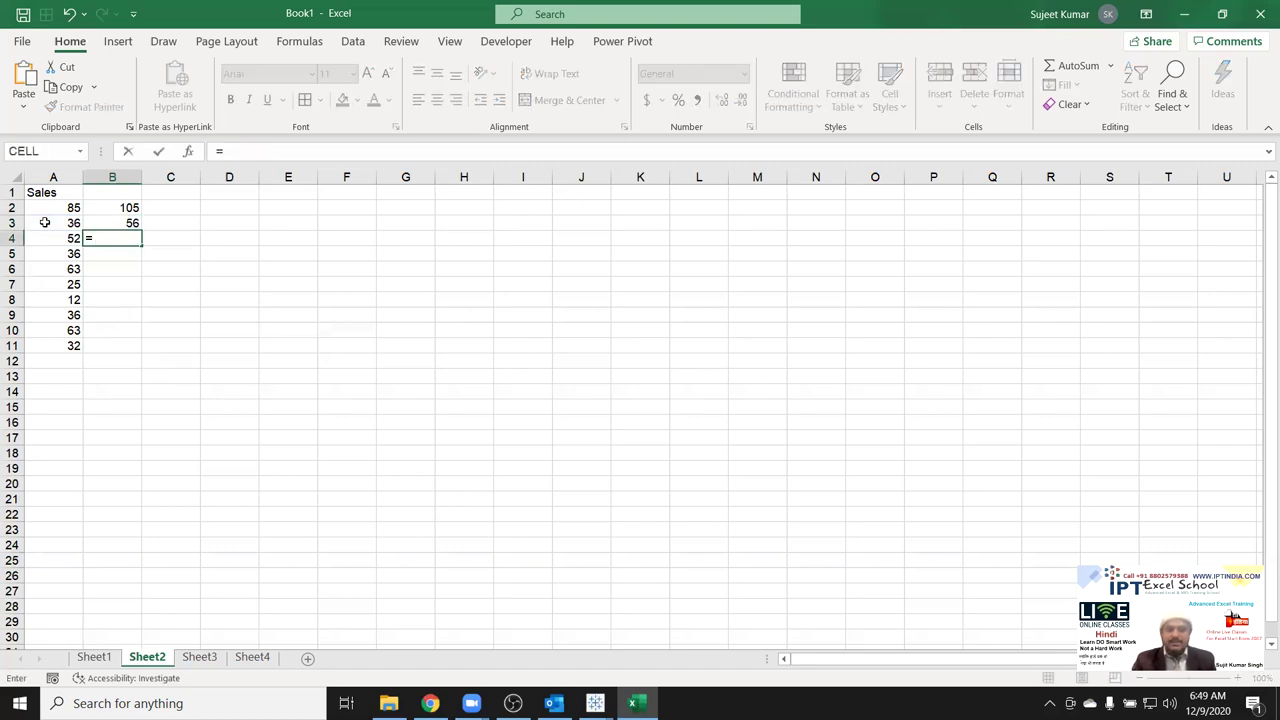
drag(45, 240, 45, 222)
text(+20)
key(Return)
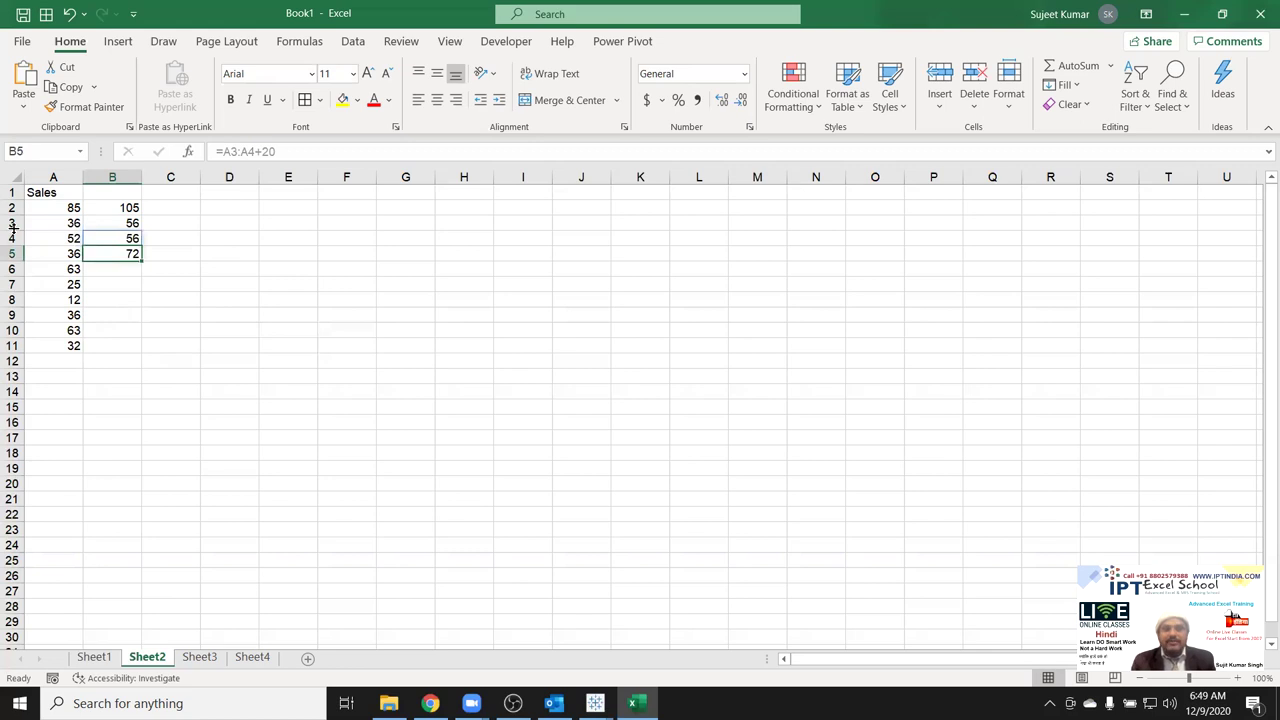
key(Up)
key(Delete)
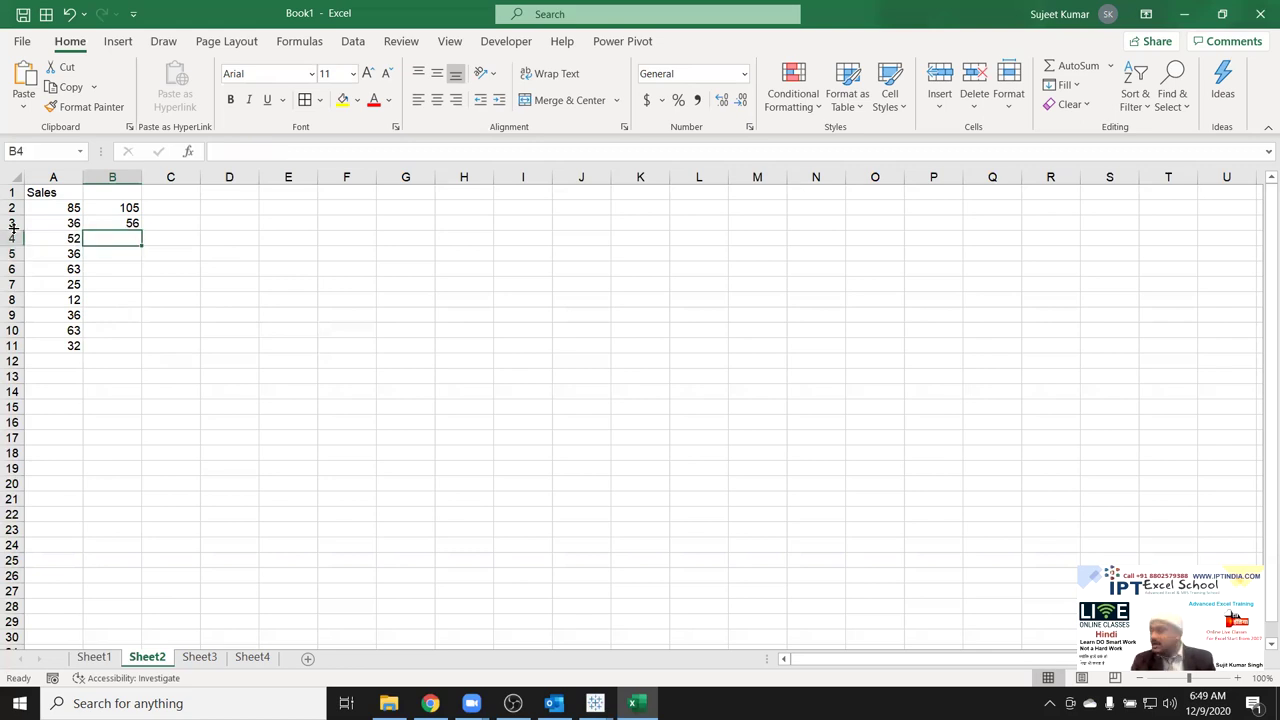
key(Up)
key(Up)
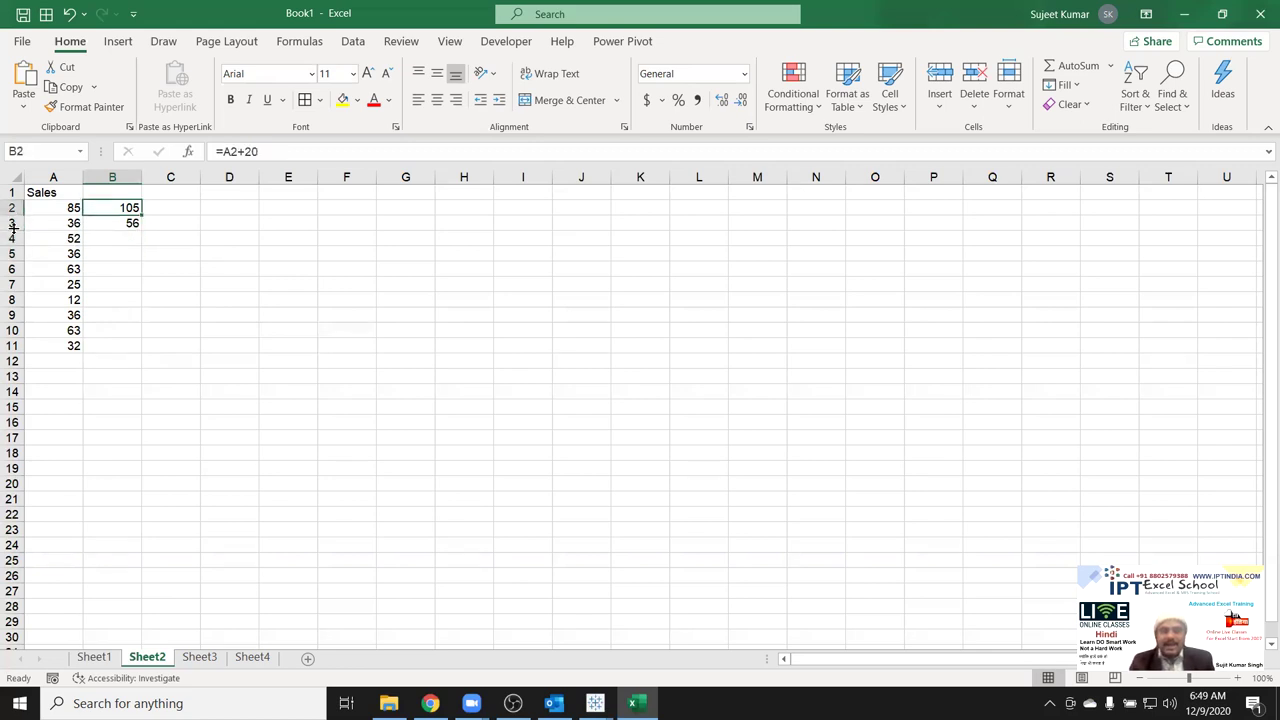
drag(143, 214, 131, 348)
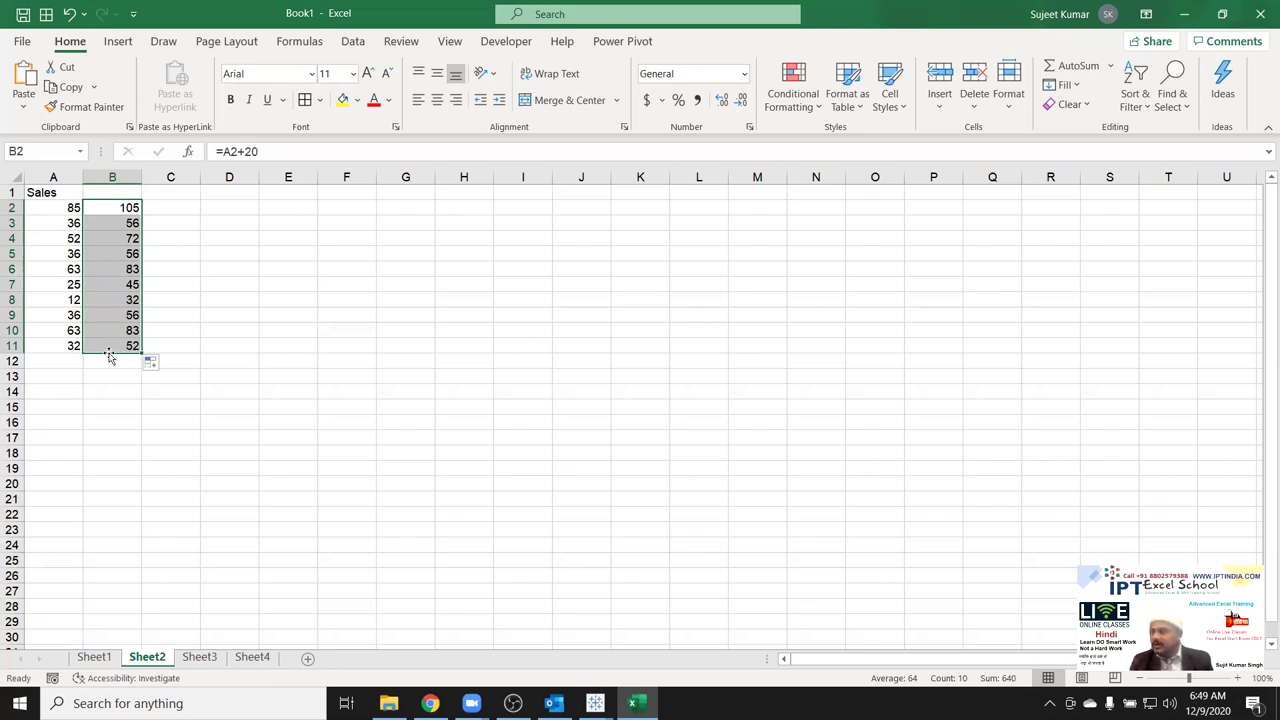
key(Delete)
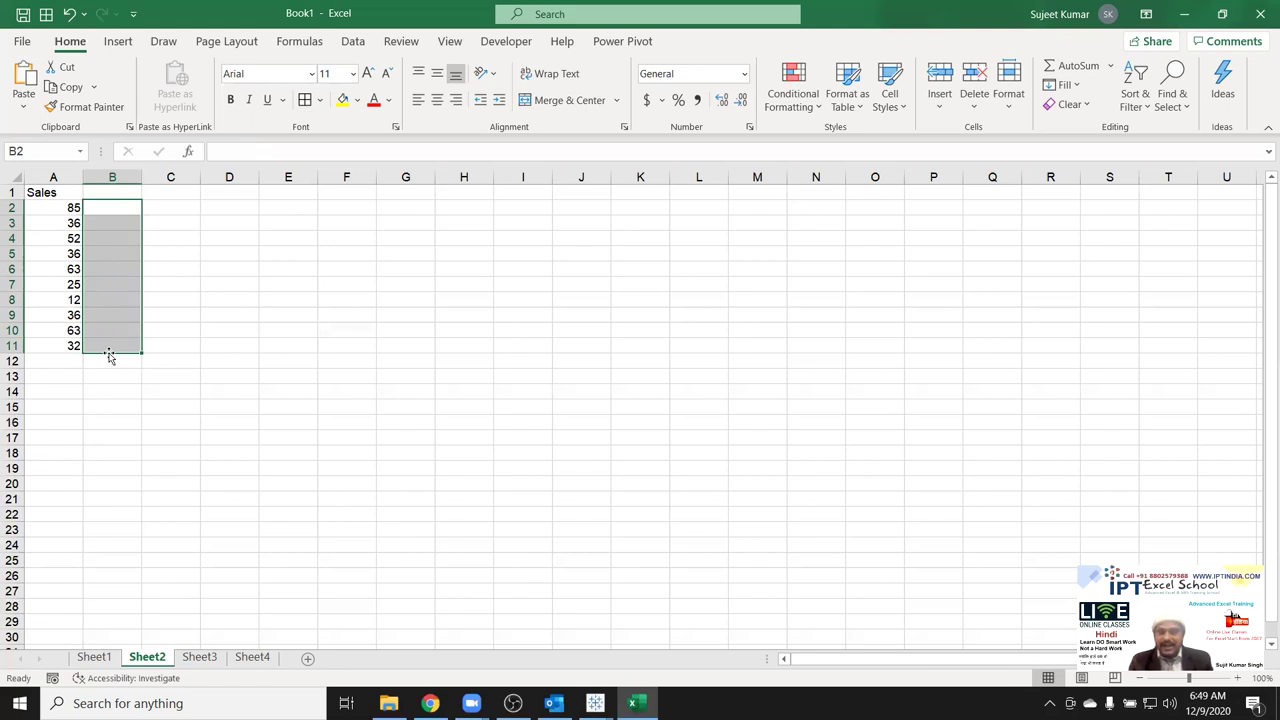
Enter the constant 20 in D1.
click(237, 195)
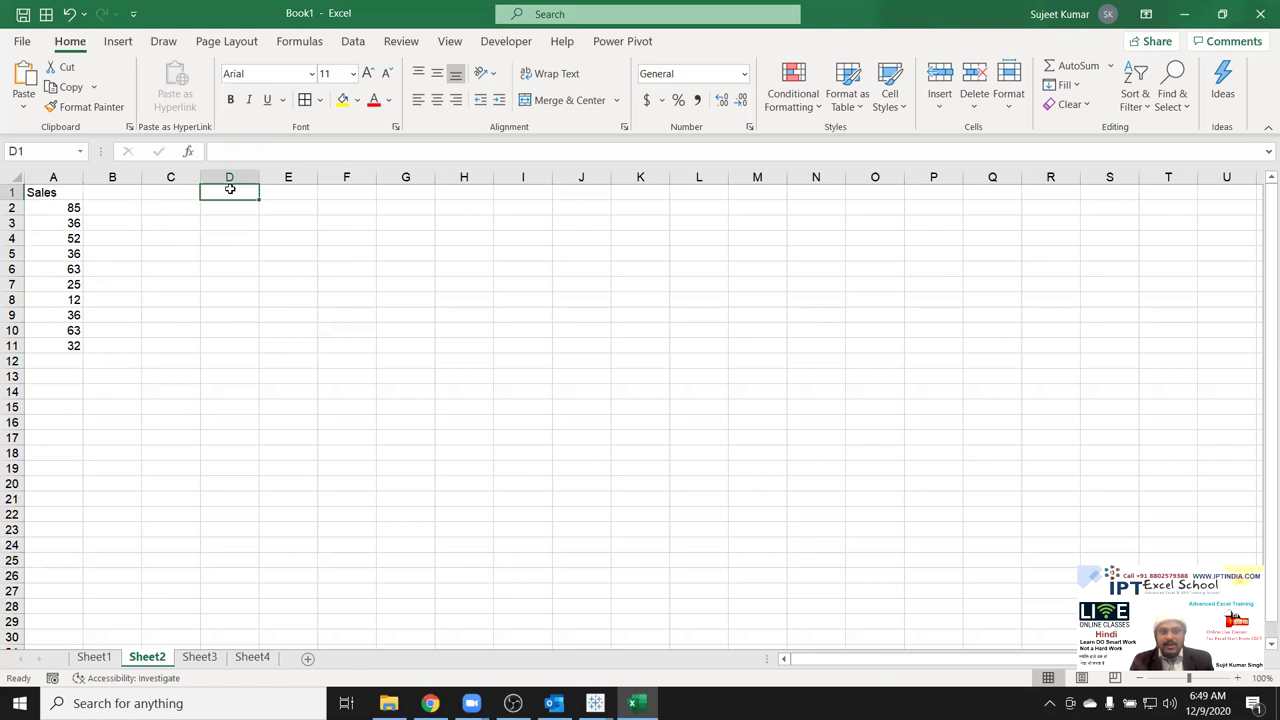
text(20)
key(Return)
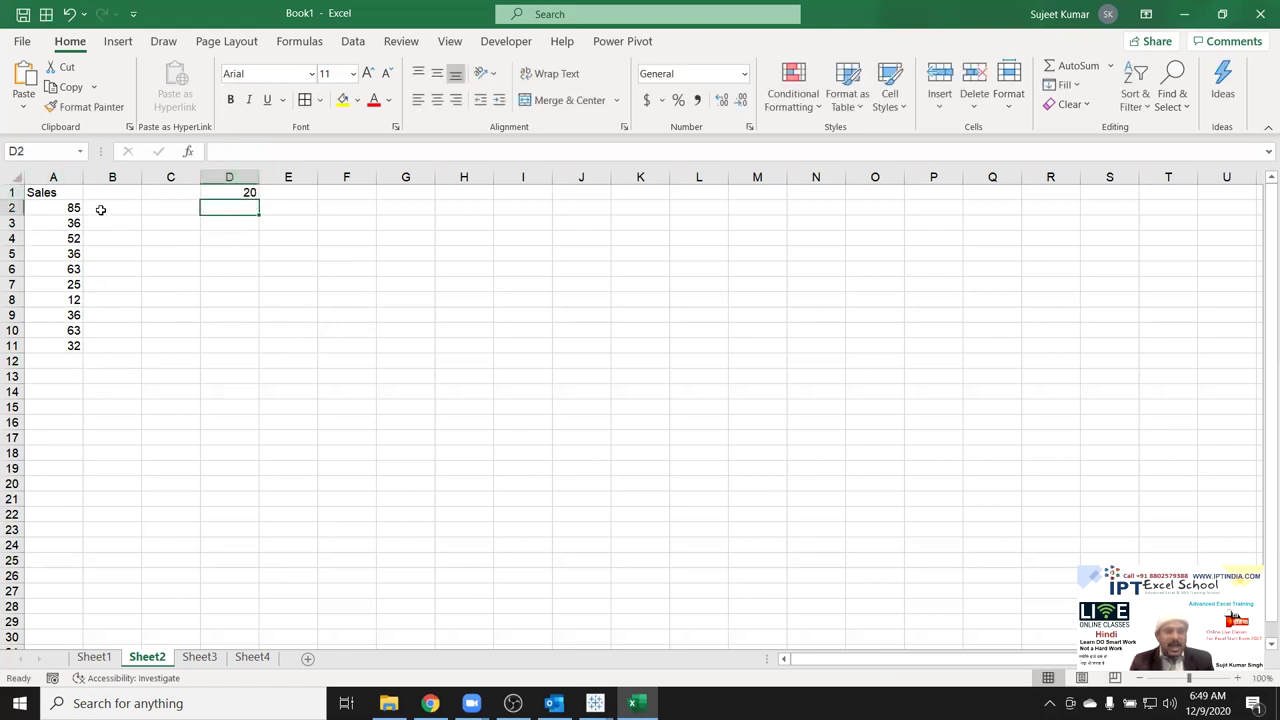
Enter =A2+D1 in B2 (showing 105) and copy it into B3, which shows 36.
click(101, 210)
text(=)
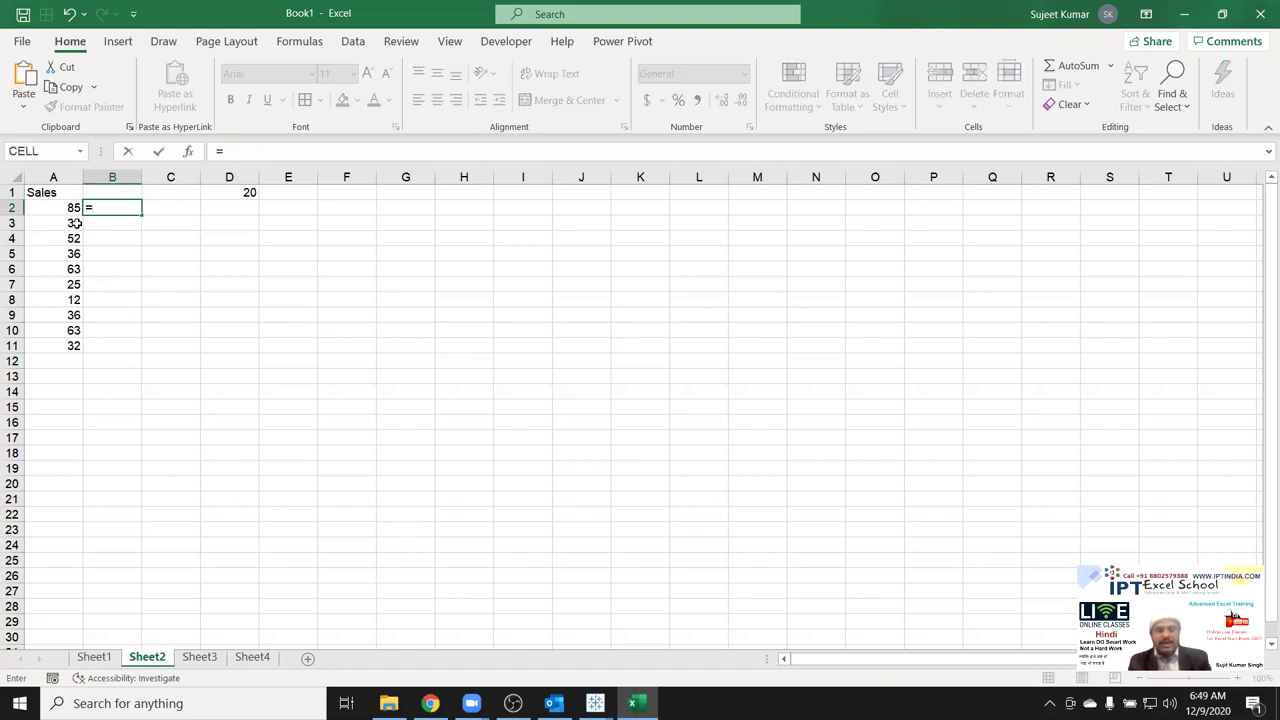
click(42, 205)
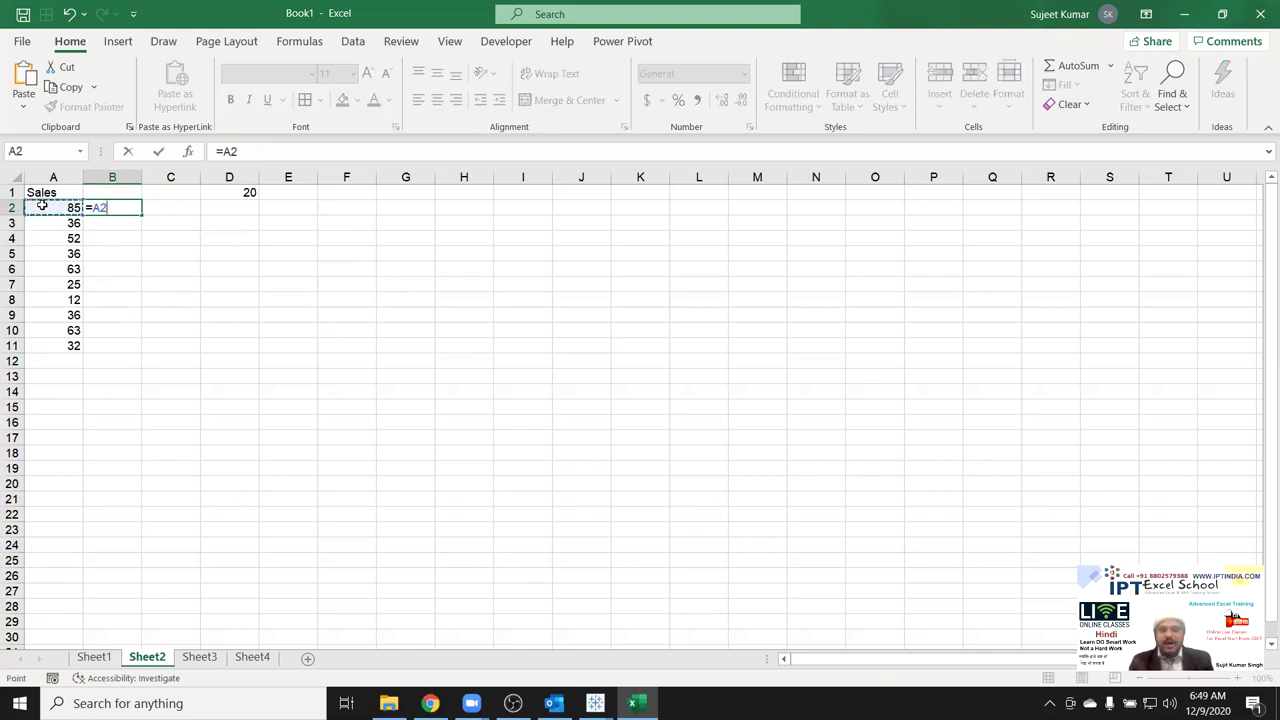
text(+)
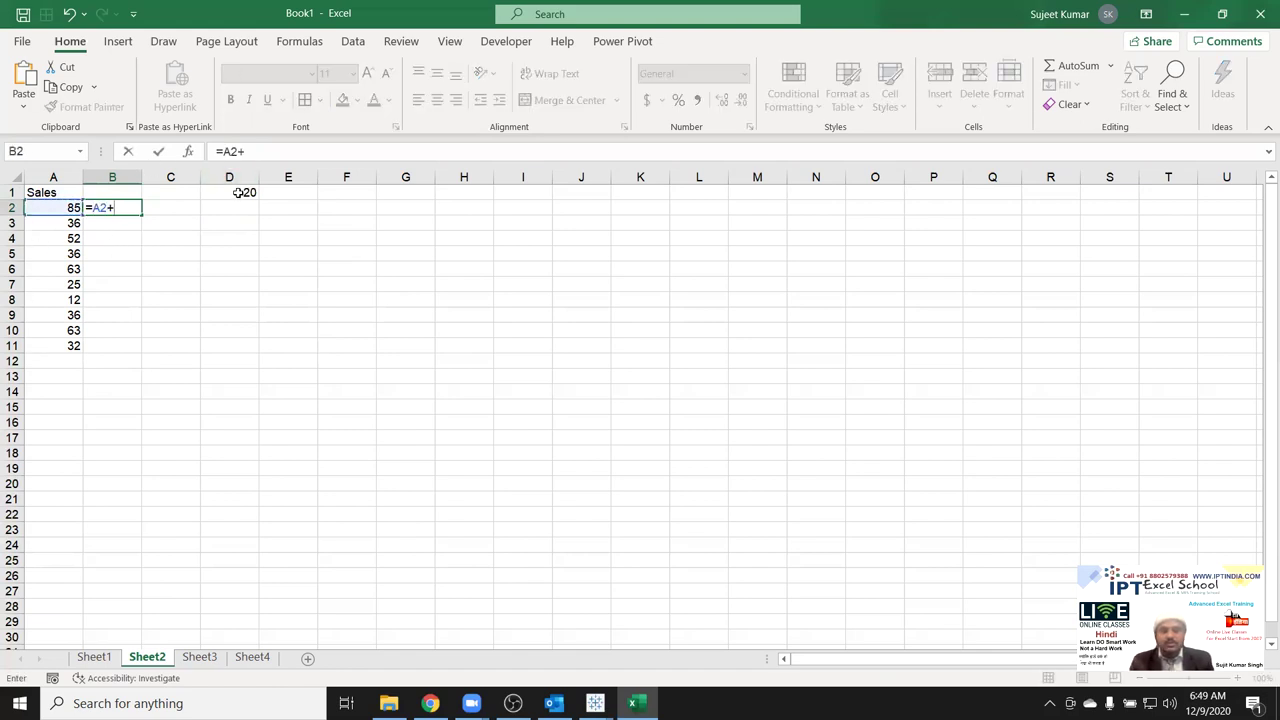
click(238, 192)
key(Return)
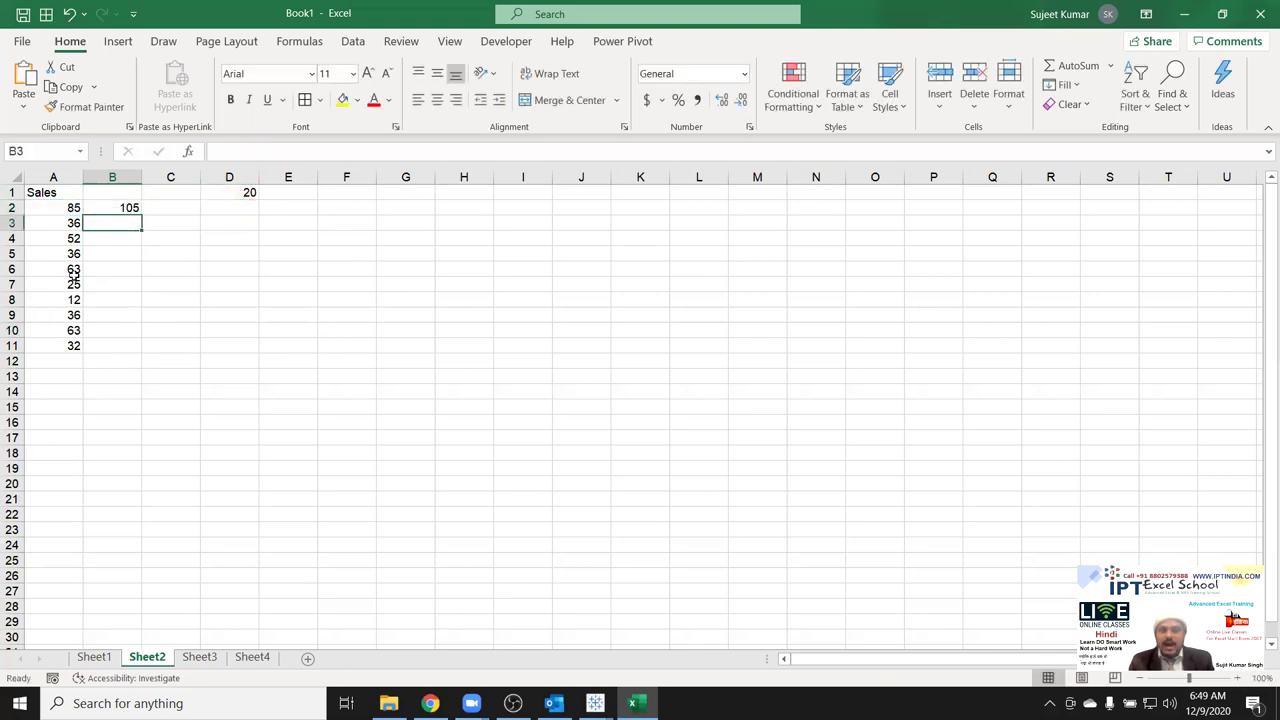
click(112, 207)
drag(142, 214, 143, 232)
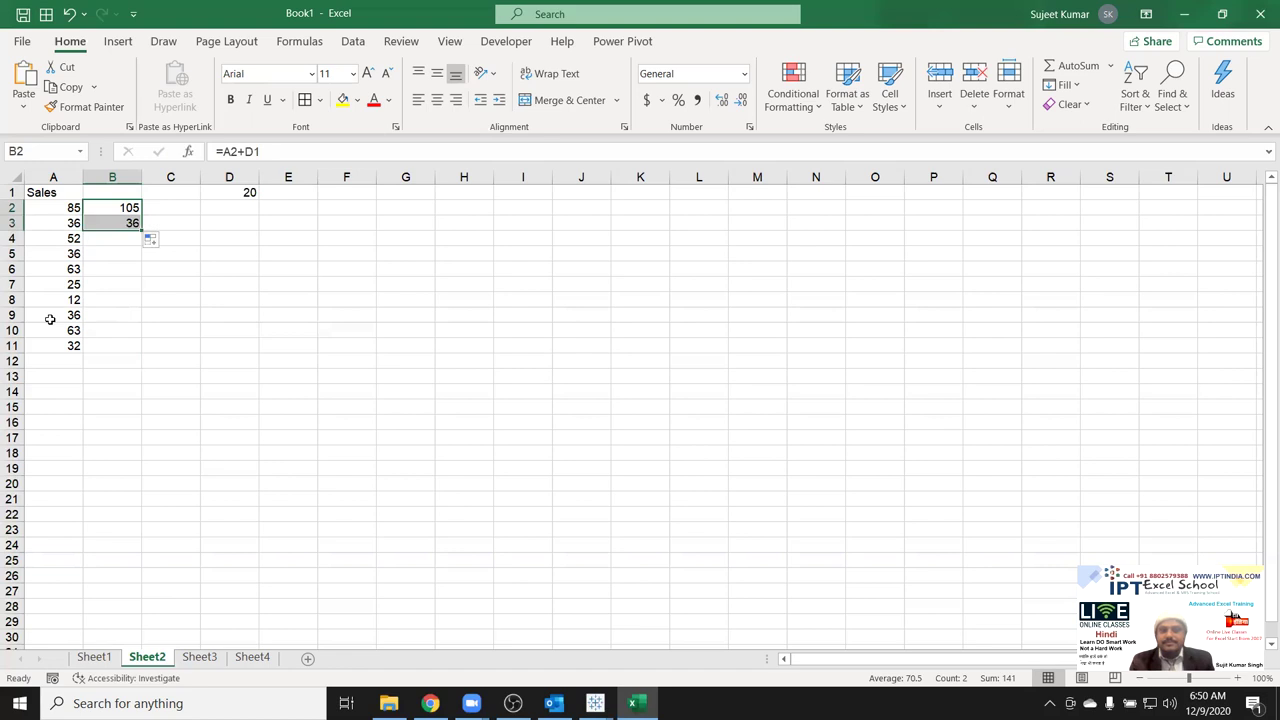
click(117, 208)
double_click(117, 208)
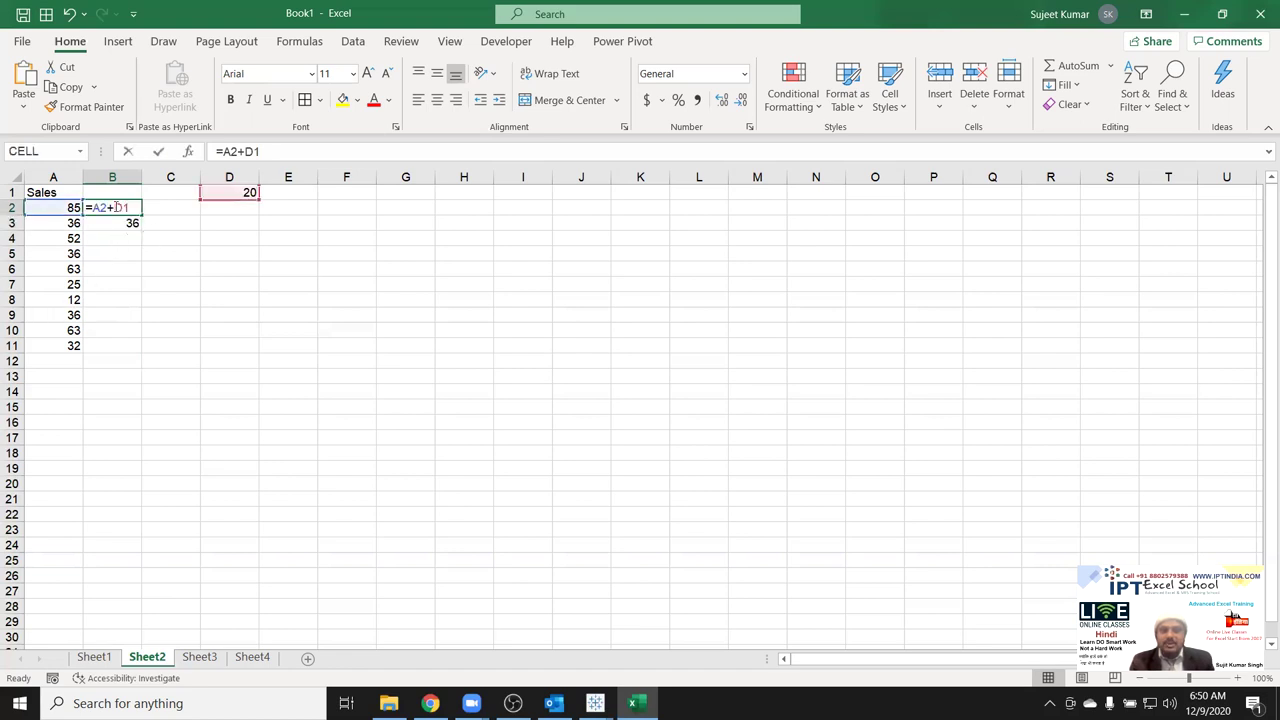
key(Escape)
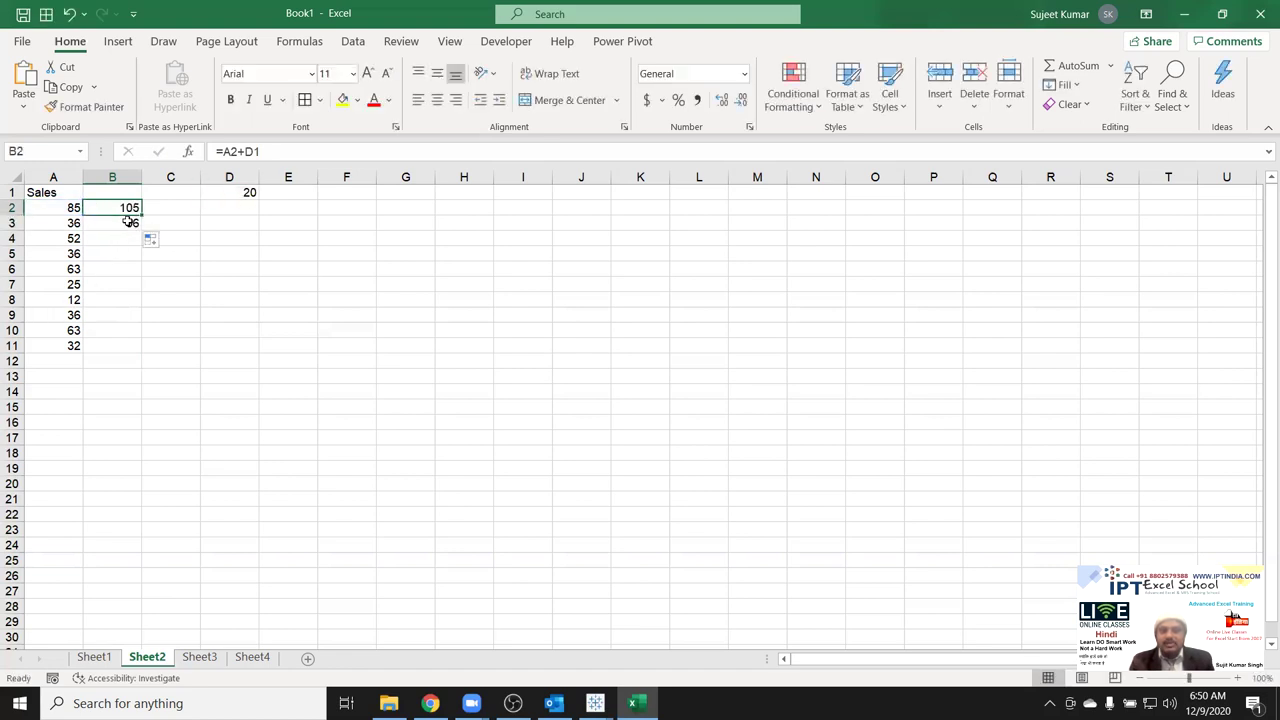
double_click(125, 224)
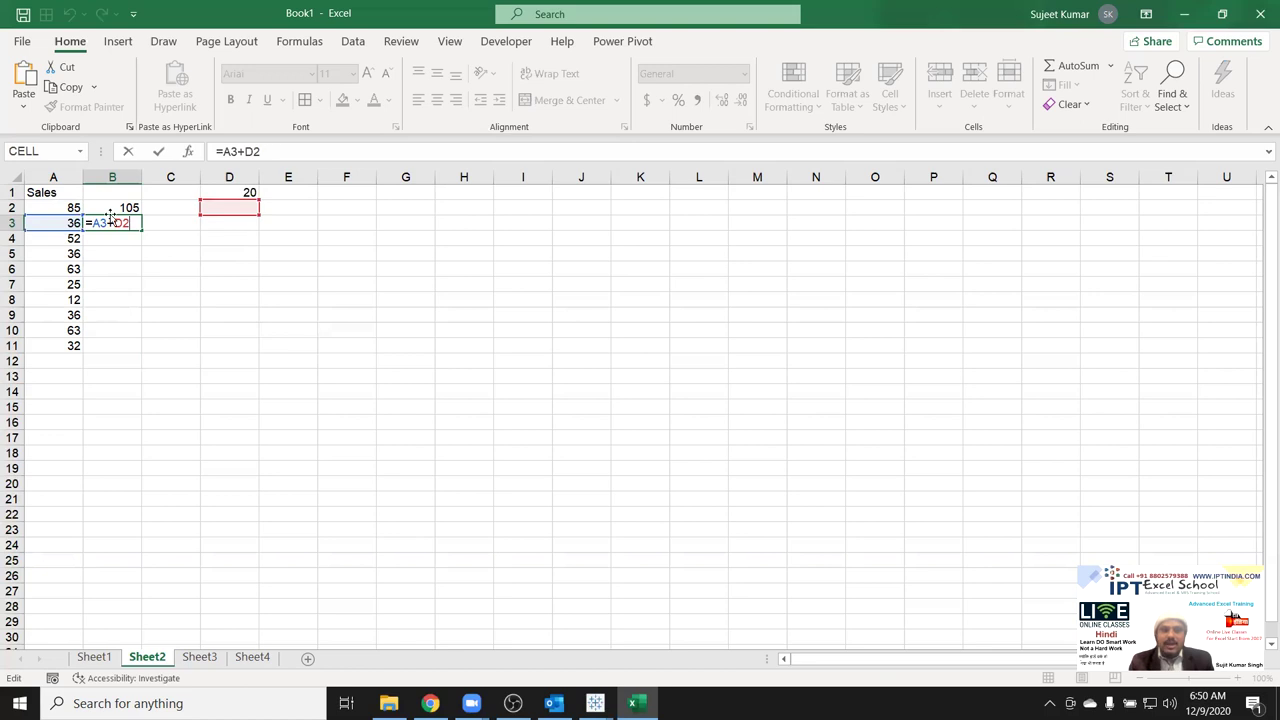
key(Escape)
drag(57, 207, 55, 345)
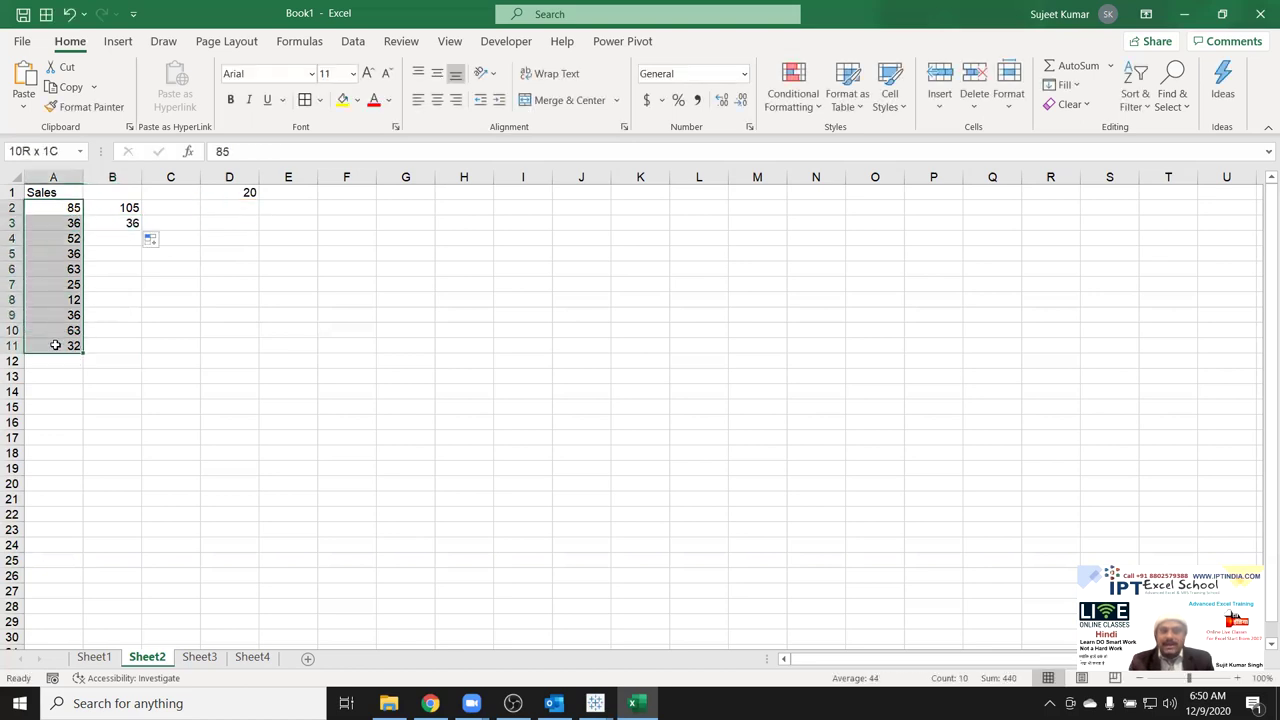
click(220, 194)
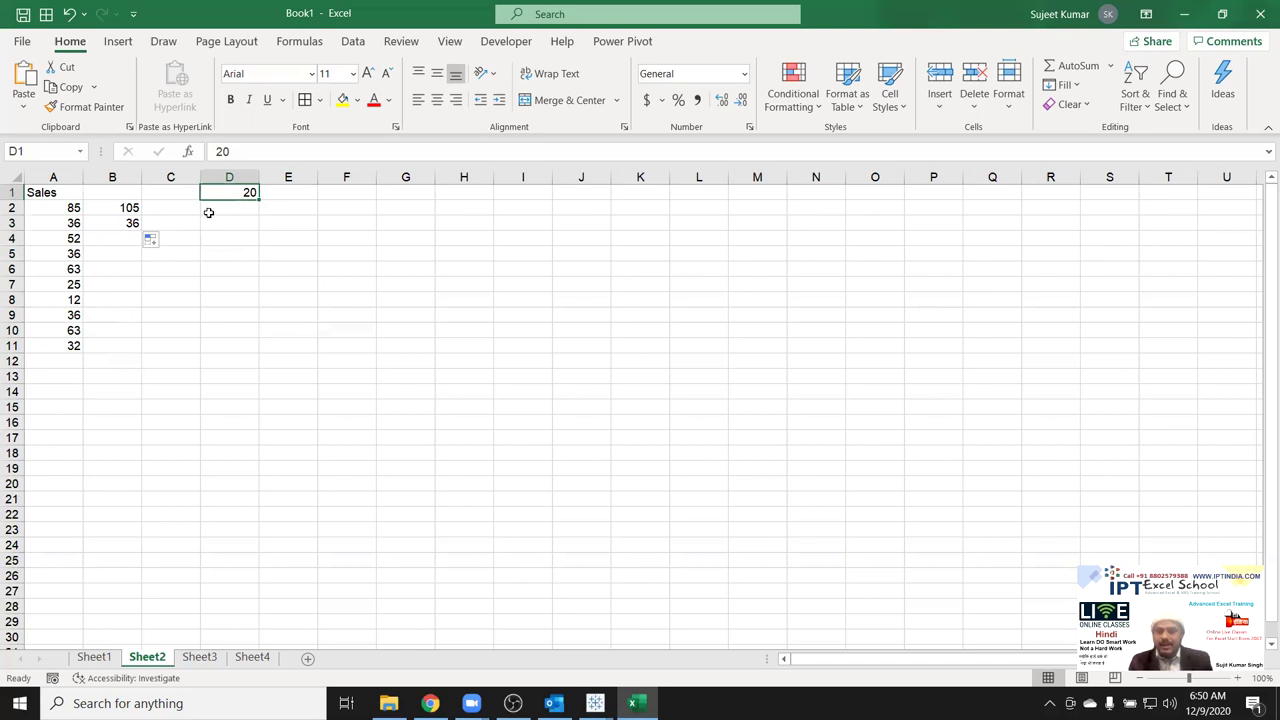
click(100, 207)
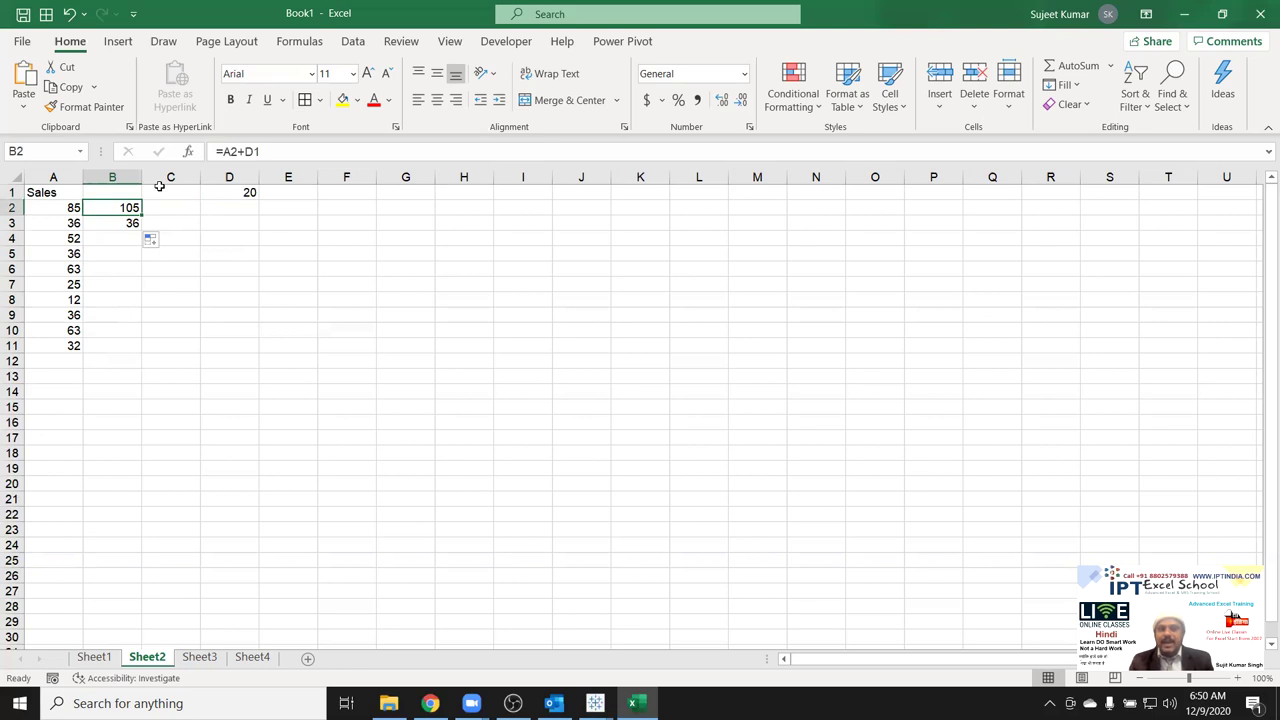
Enter =A2+20 in B2, then change D1 to 90.
text(=)
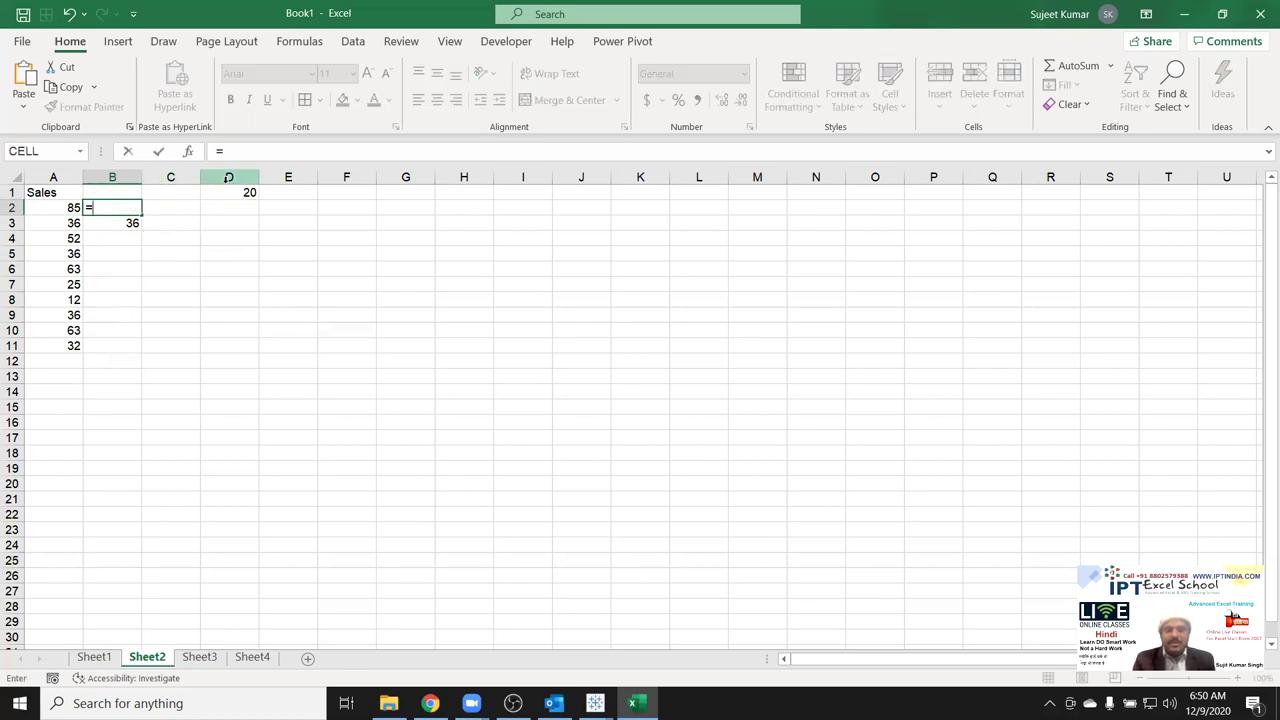
text(A2+20)
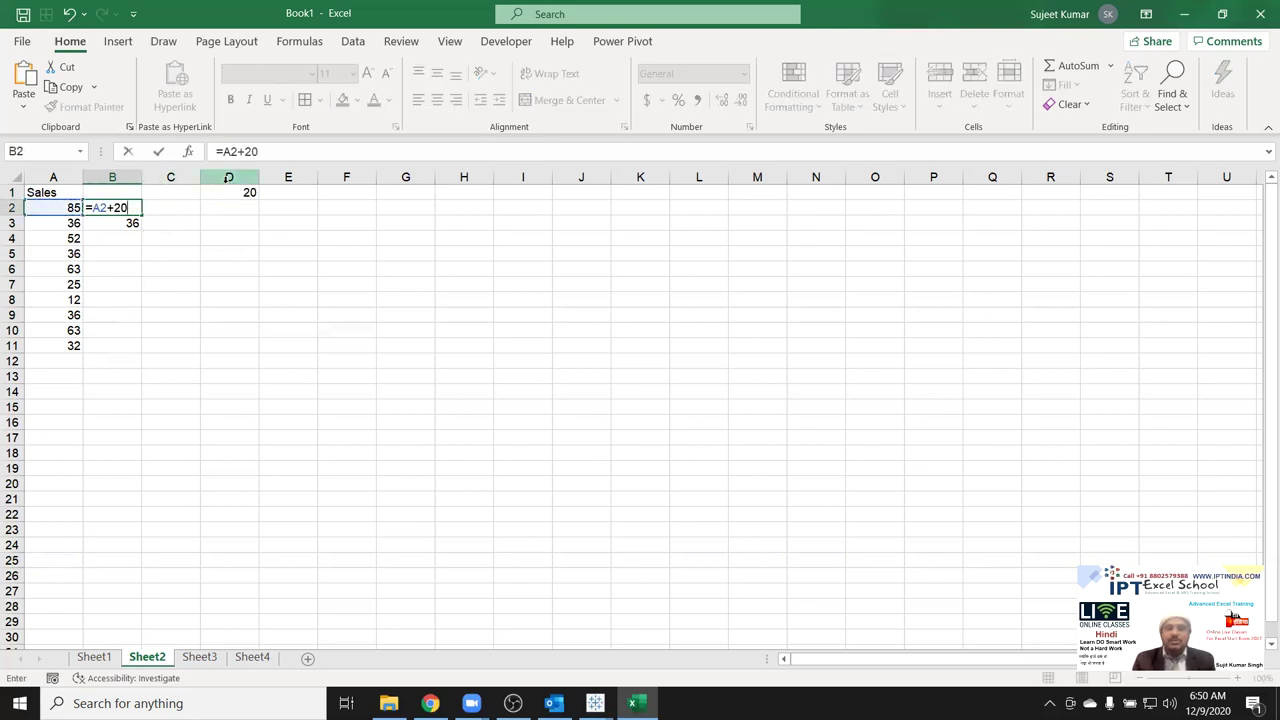
key(Return)
key(Up)
key(Right)
key(Right)
key(Up)
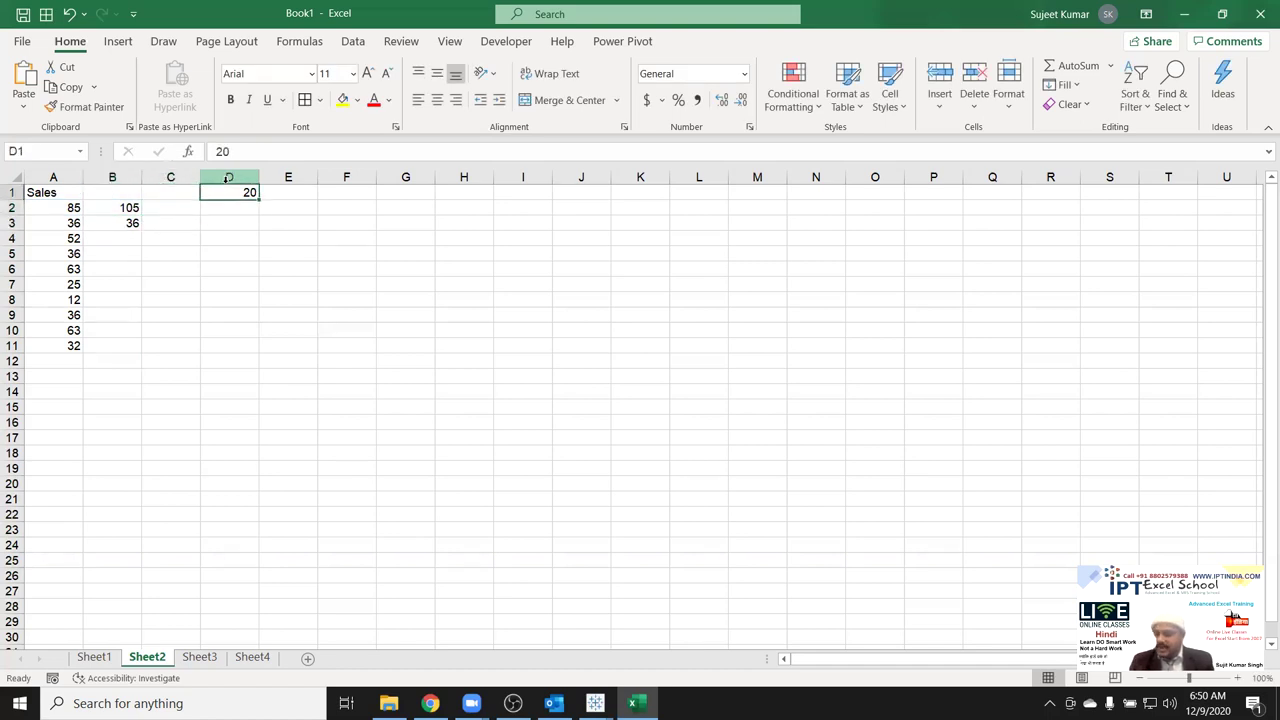
text(90)
key(Return)
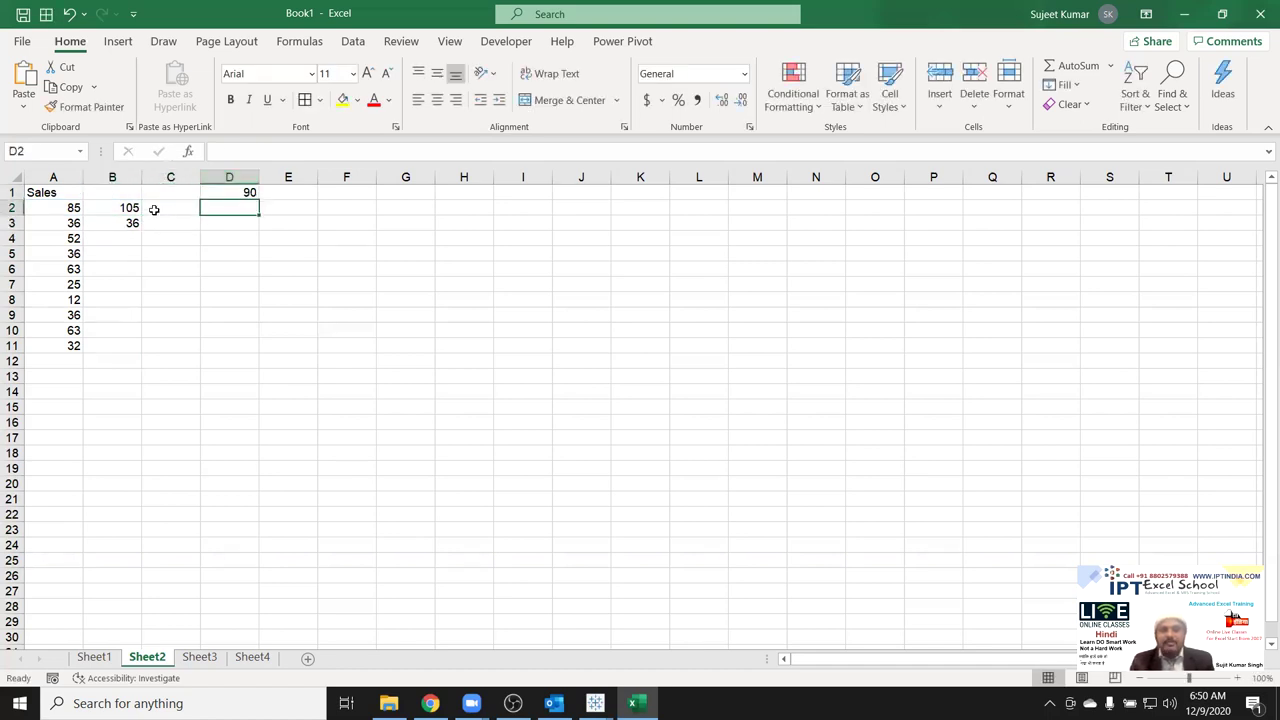
Re-enter B2 as A2 plus 90.
click(133, 208)
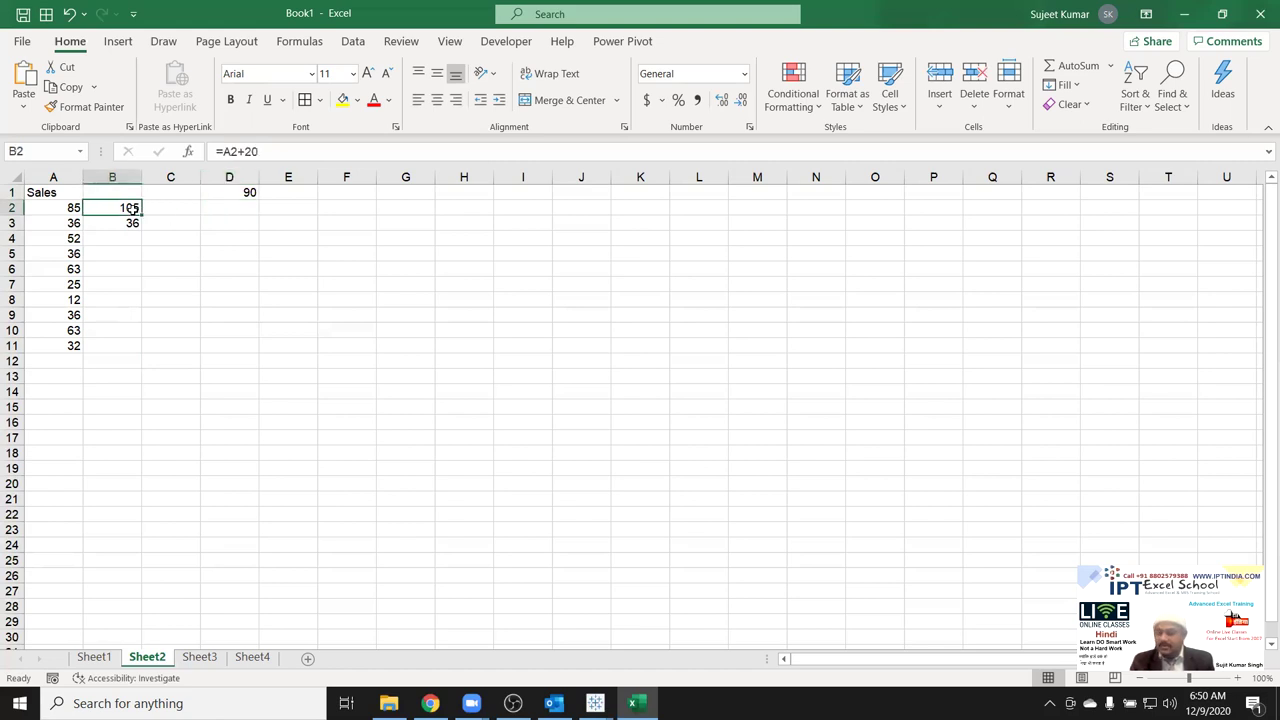
text(=)
key(Left)
text(+90)
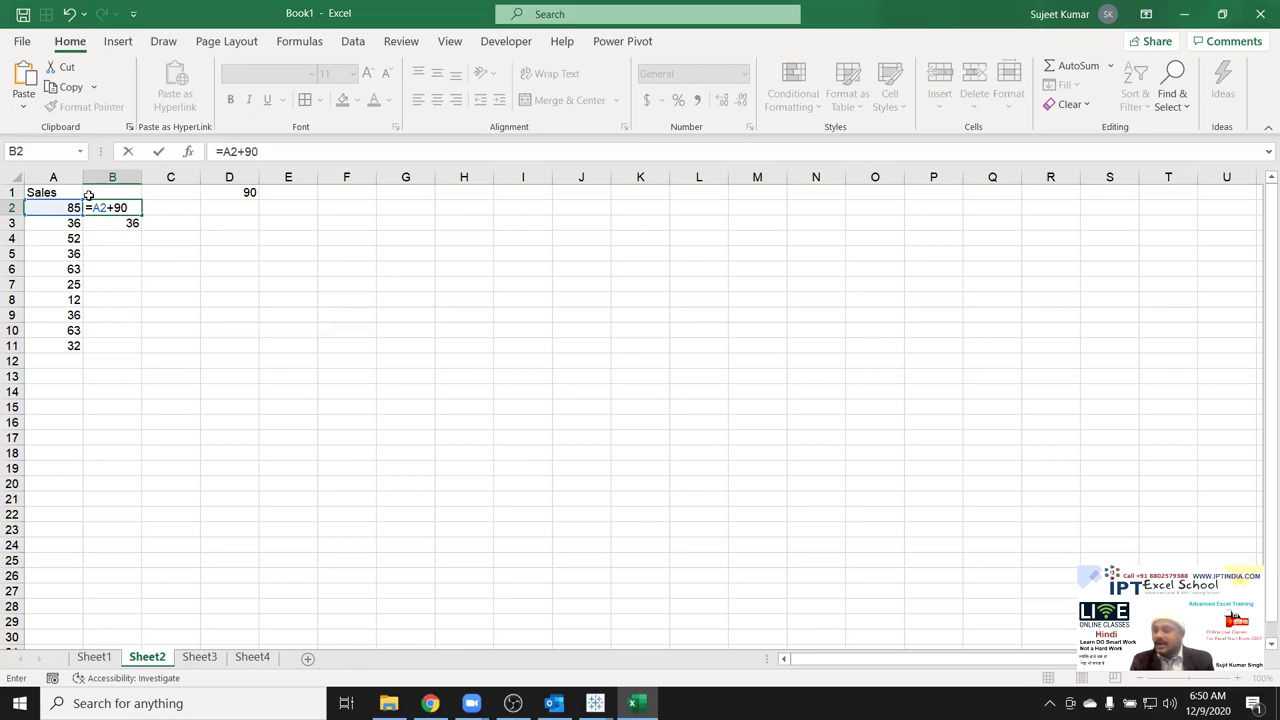
key(Return)
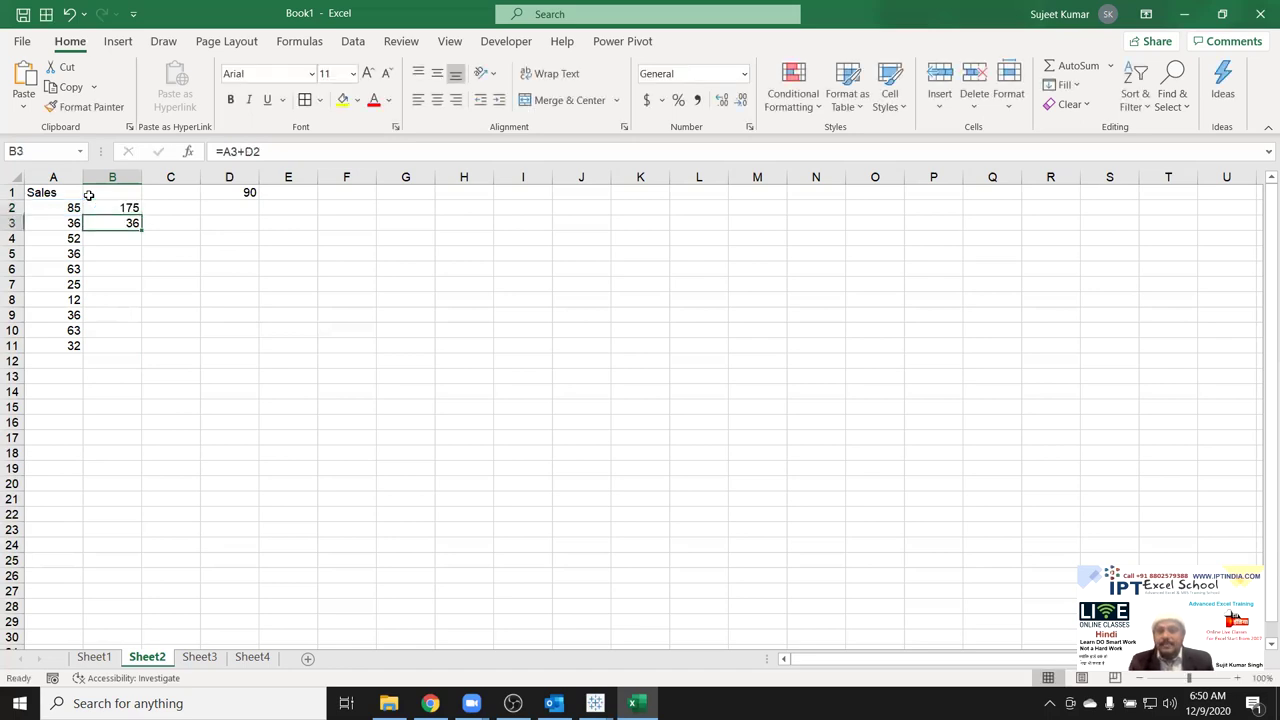
Set D1 back to 20 and clear the old 36 from B3.
click(236, 195)
text(20)
key(Return)
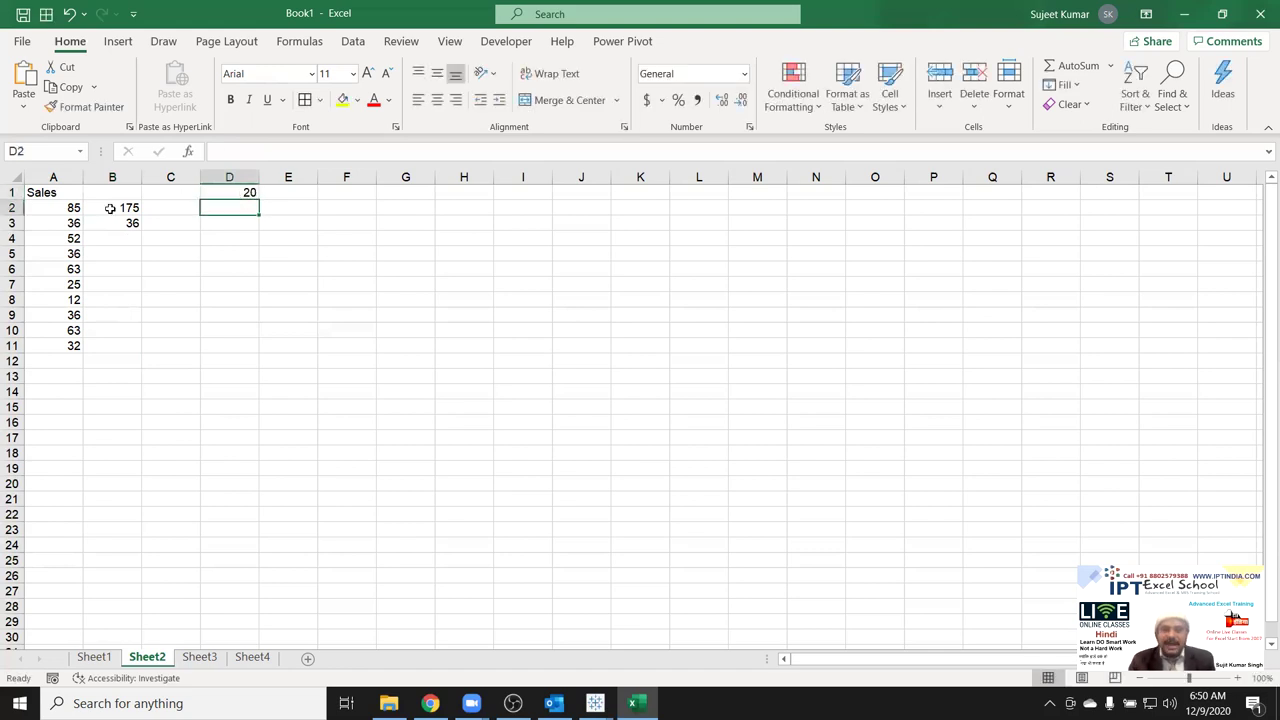
click(107, 208)
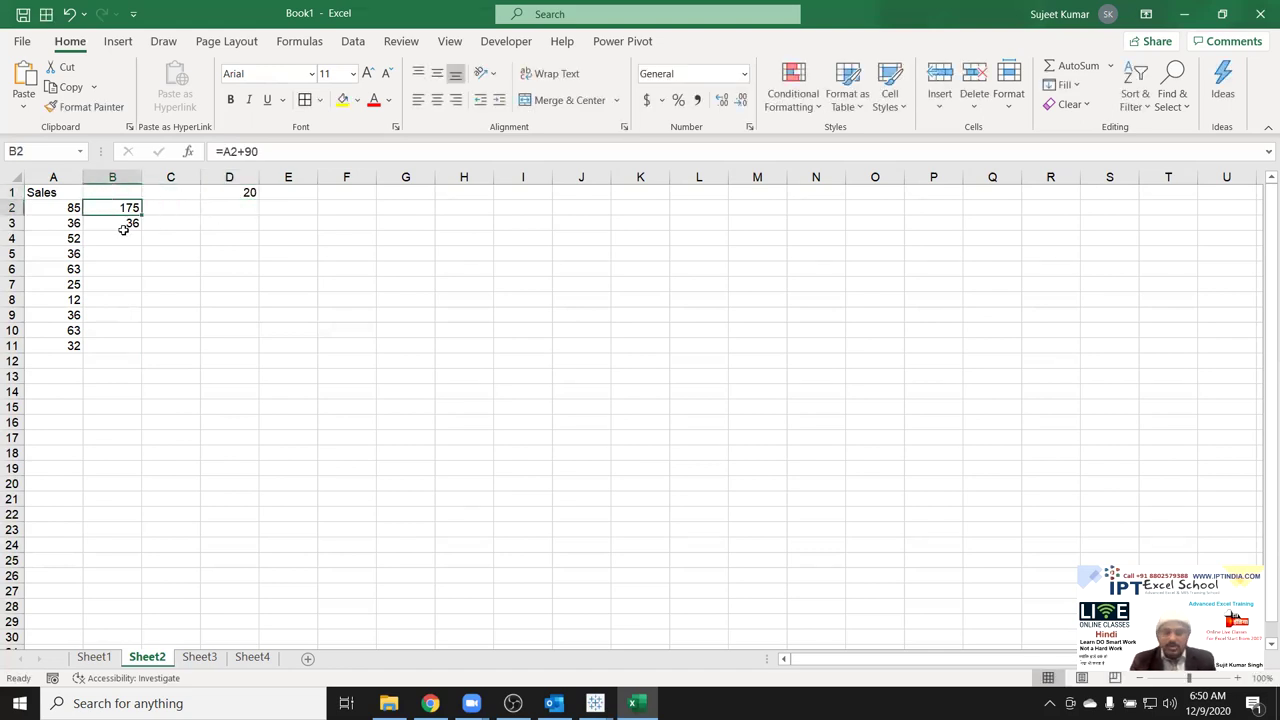
click(123, 230)
key(Delete)
Re-enter B2 as =A2+D1, showing 105.
key(Up)
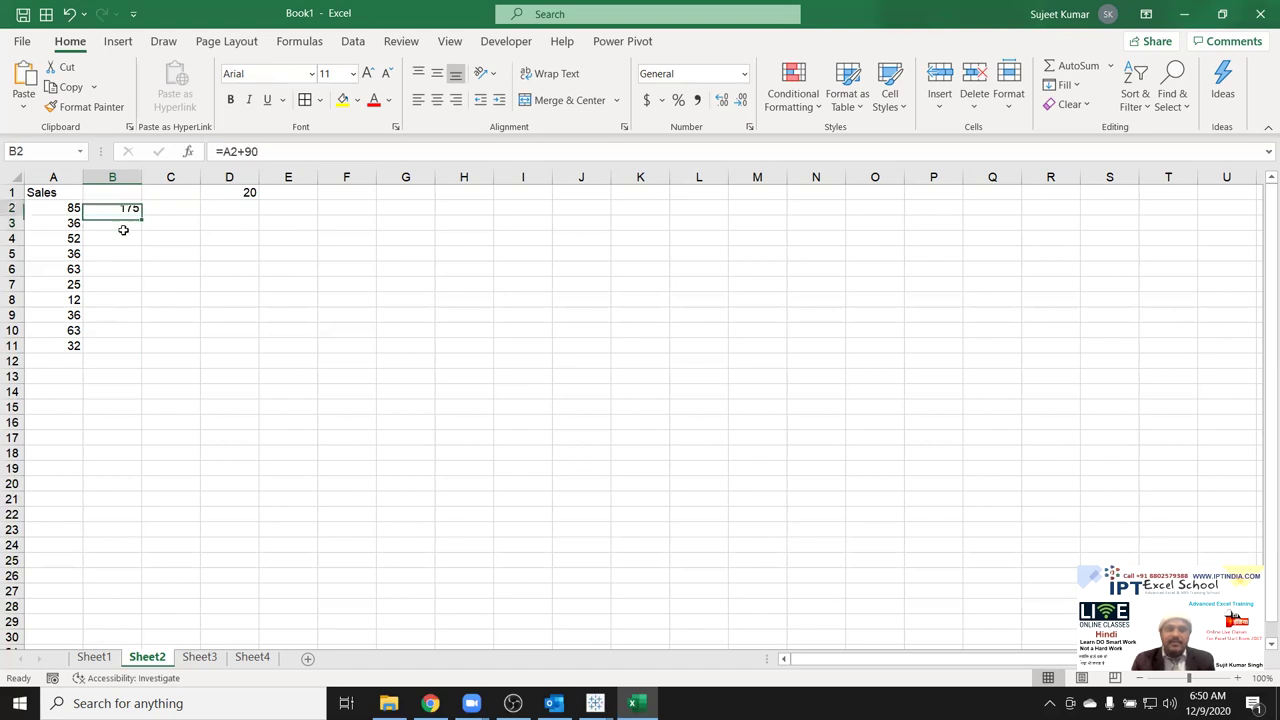
key(F2)
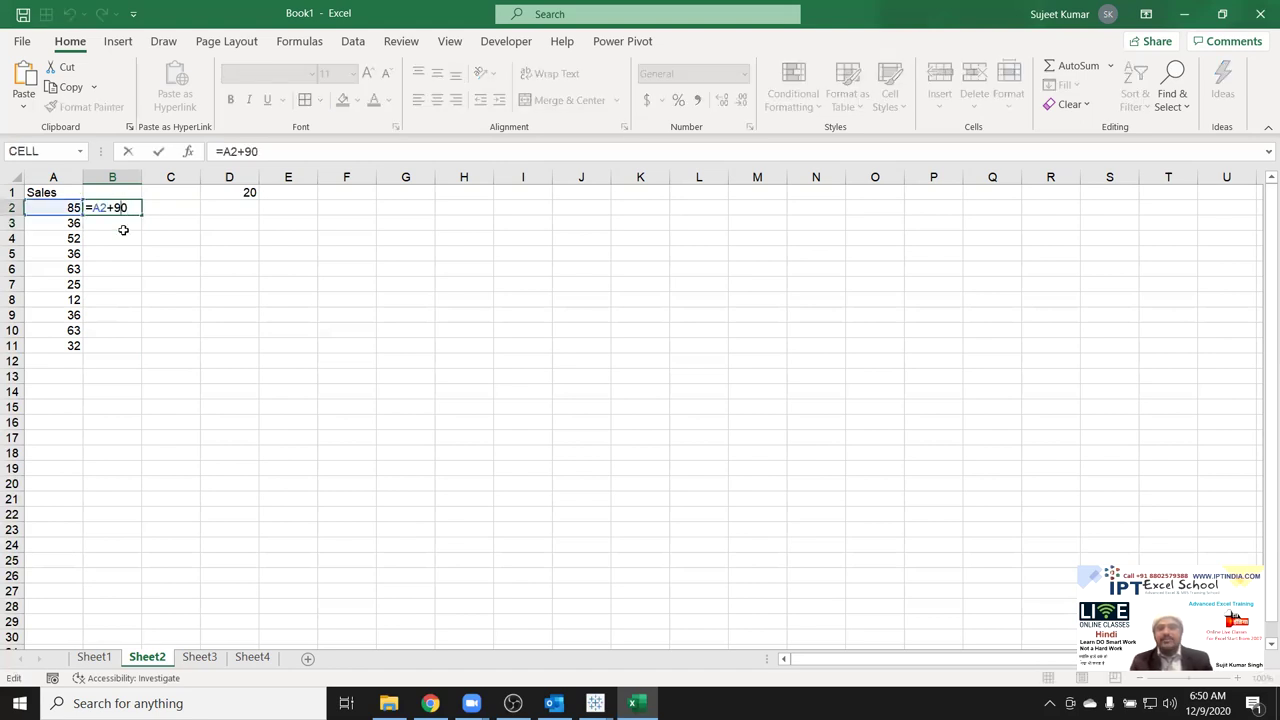
key(ctrl+Return)
text(=)
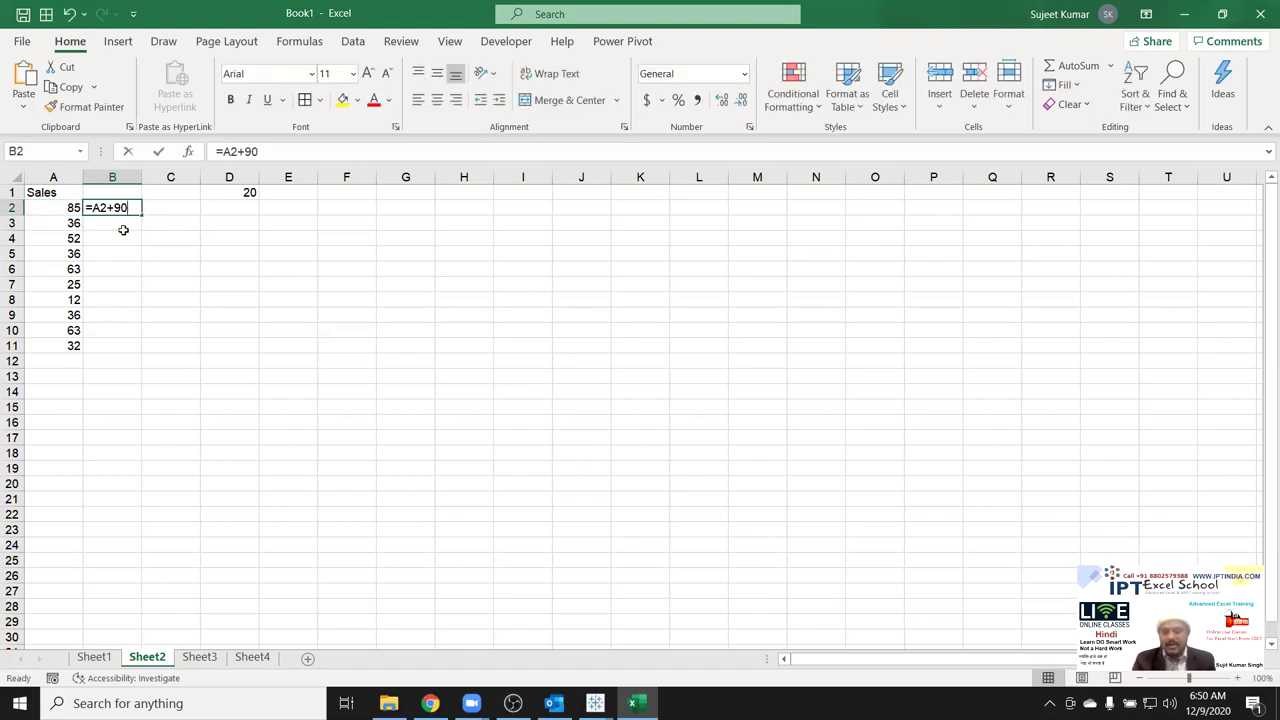
click(72, 207)
text(+)
click(226, 193)
key(Return)
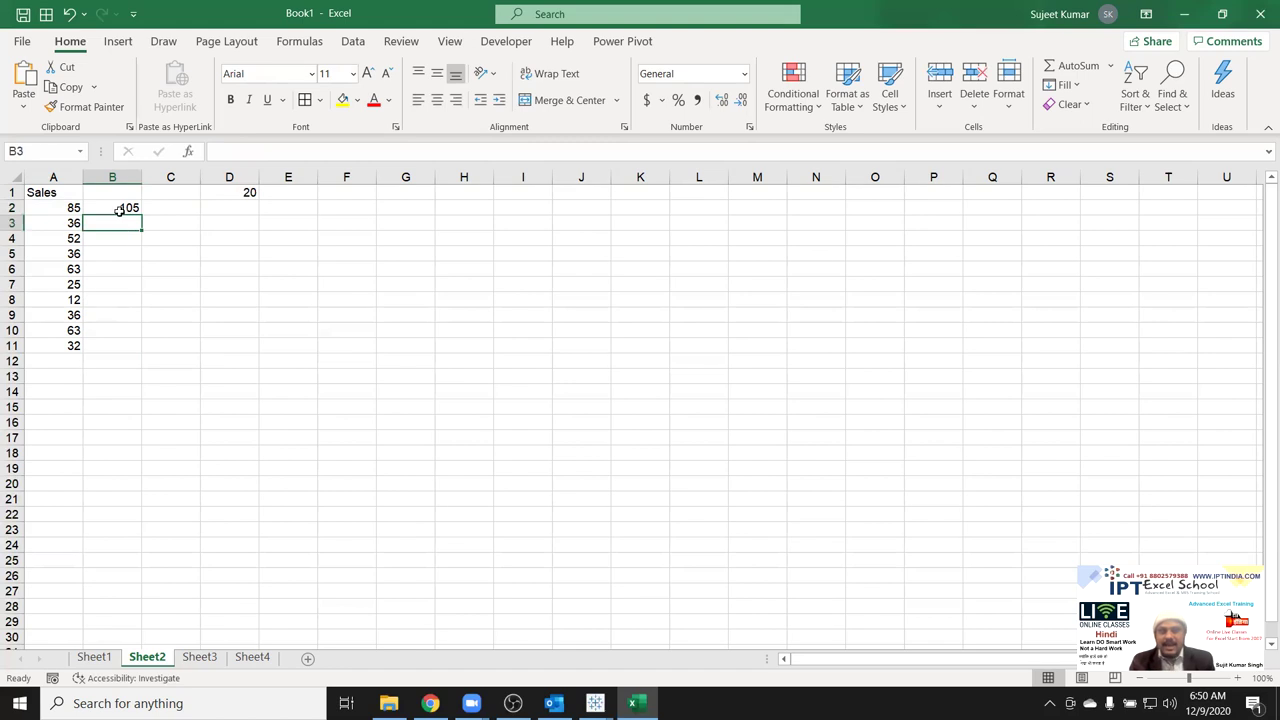
Change B2's formula to =A2+D$1 using F4 and verify its references.
click(118, 208)
key(F2)
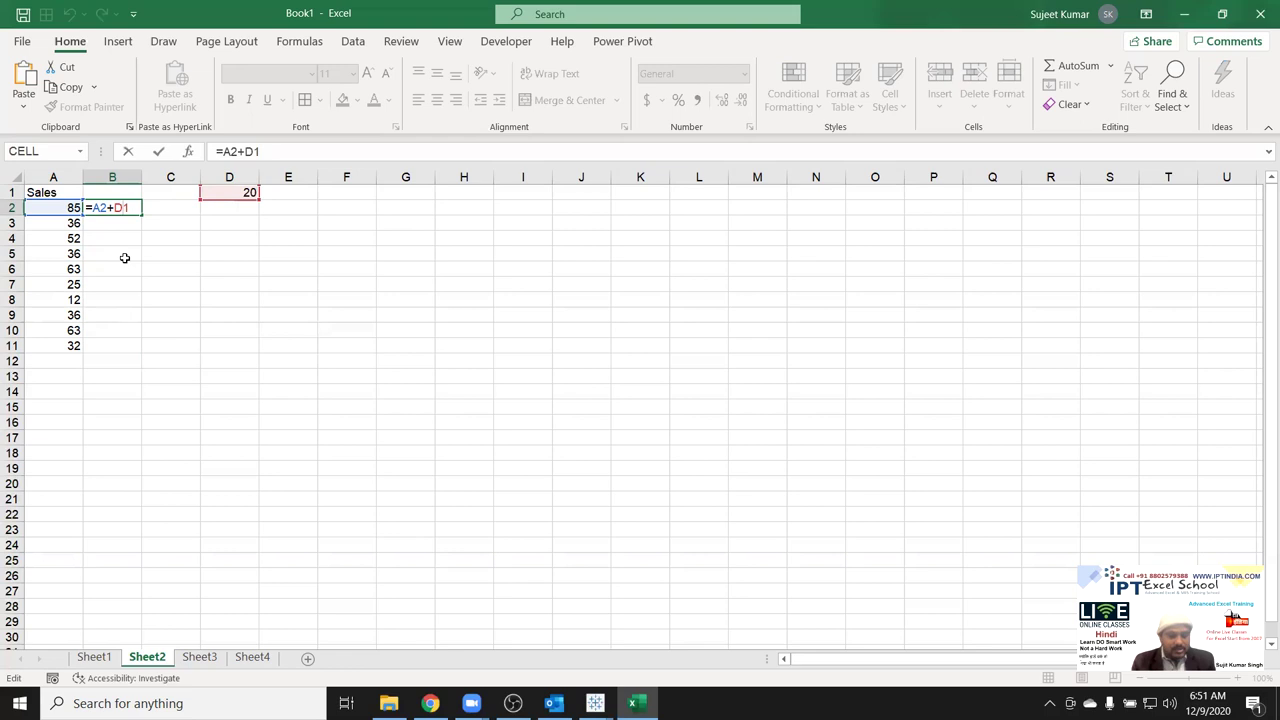
key(F4)
key(F4)
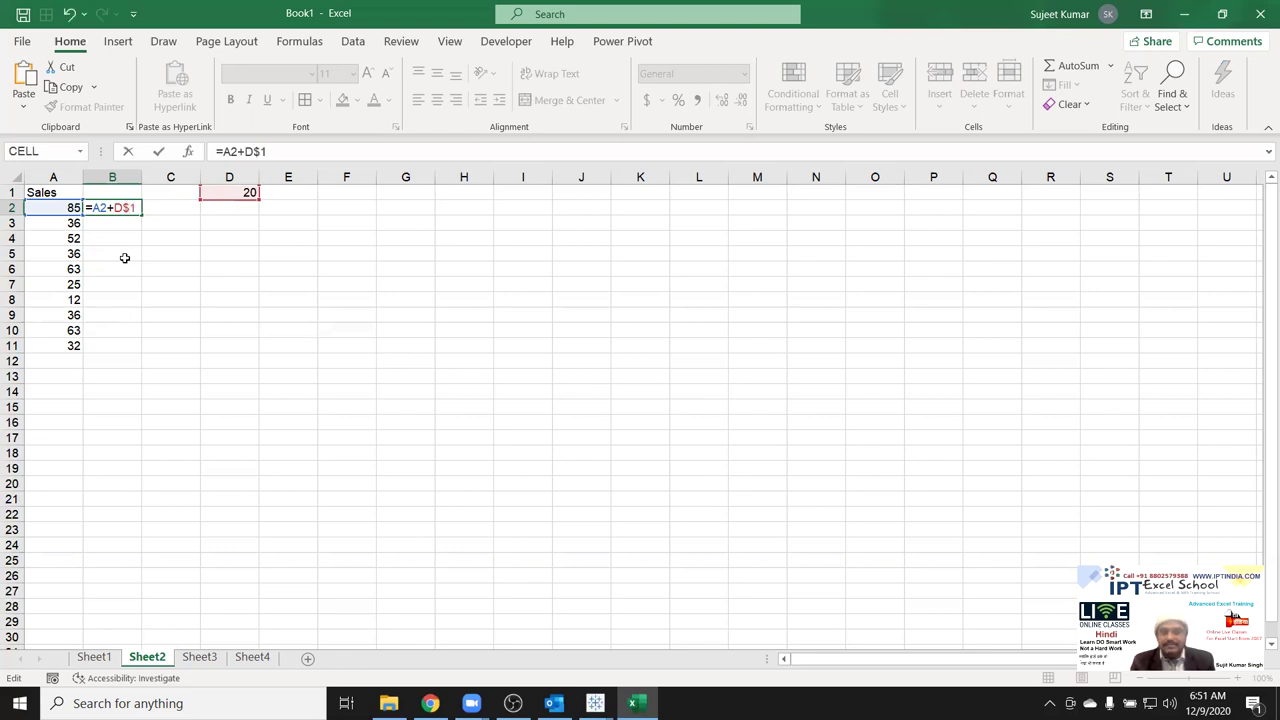
key(Return)
key(Up)
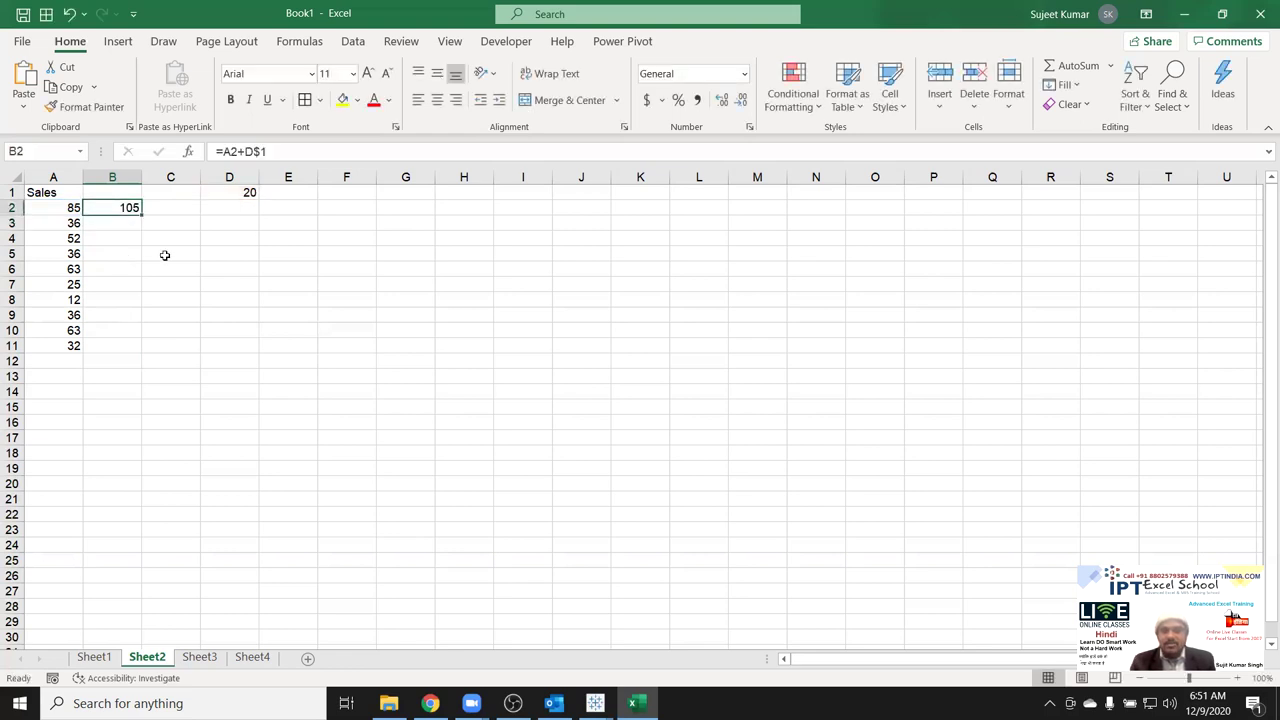
double_click(131, 210)
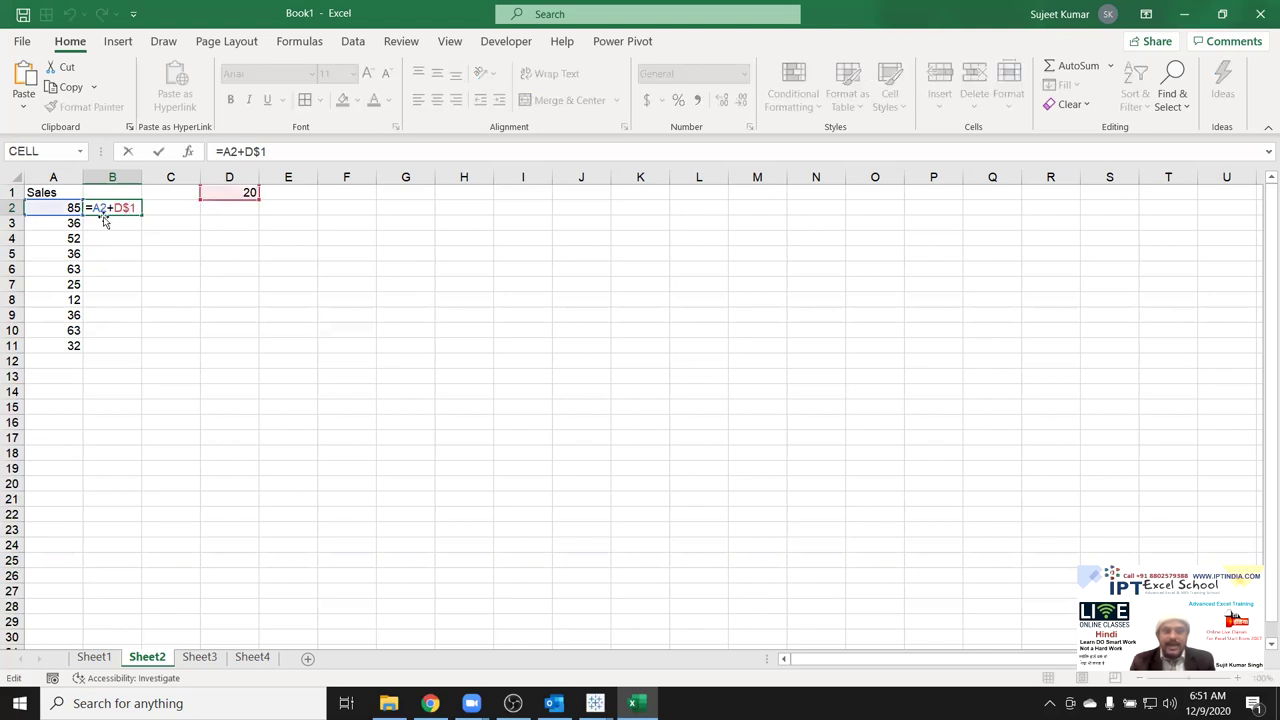
key(Escape)
Fill =A2+D$1 down to B11 (105, 56, 72, 56, 83, 45, 32, 56, 83, 52) and check B3–B5.
drag(140, 214, 142, 347)
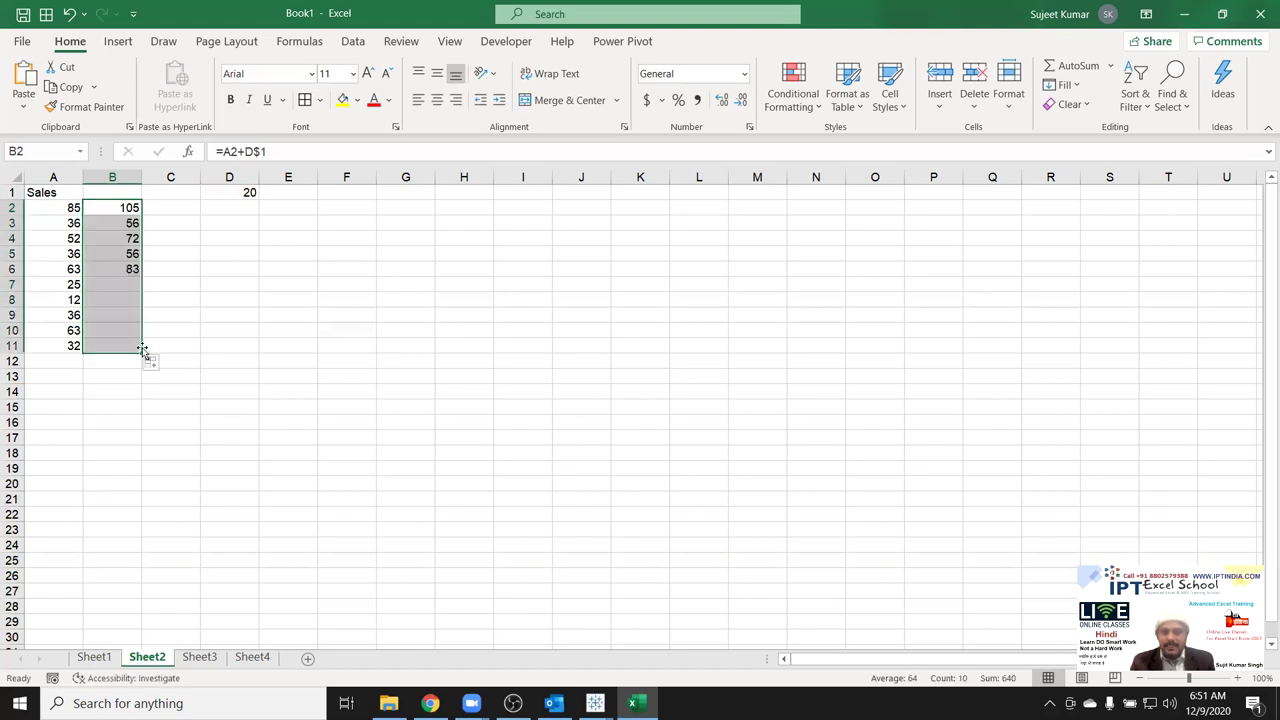
double_click(124, 223)
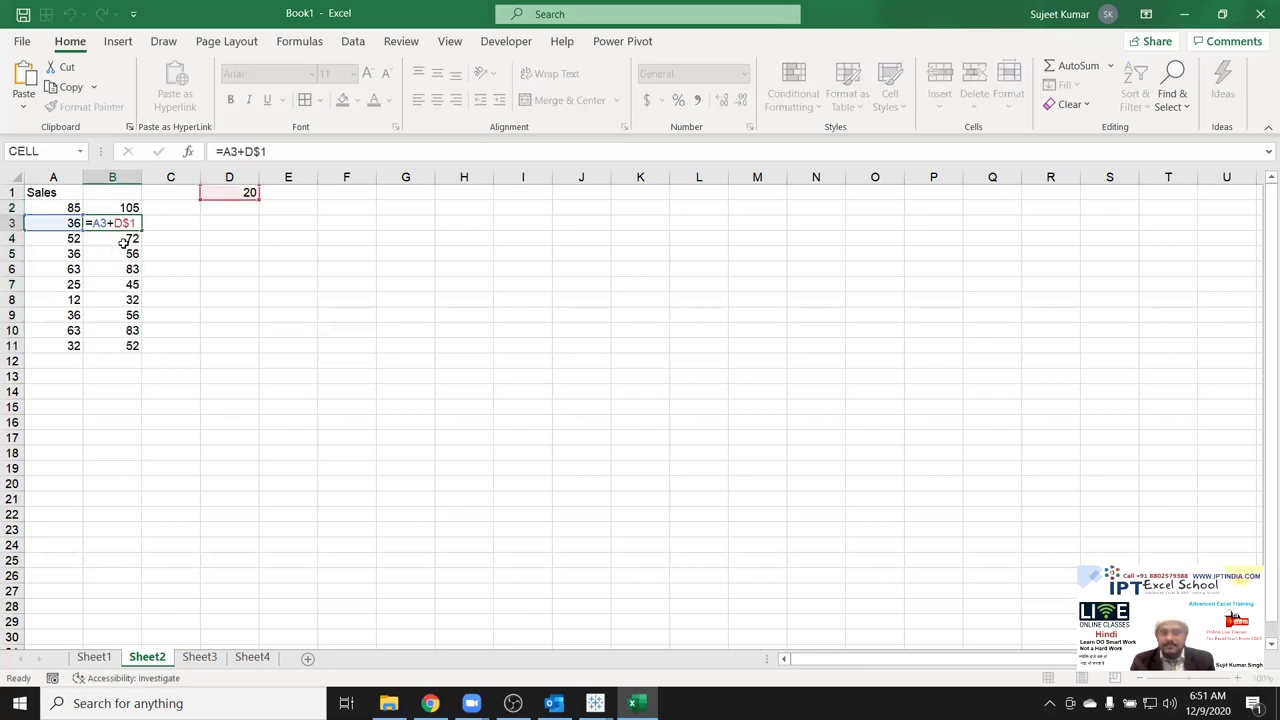
key(Return)
double_click(124, 238)
key(Return)
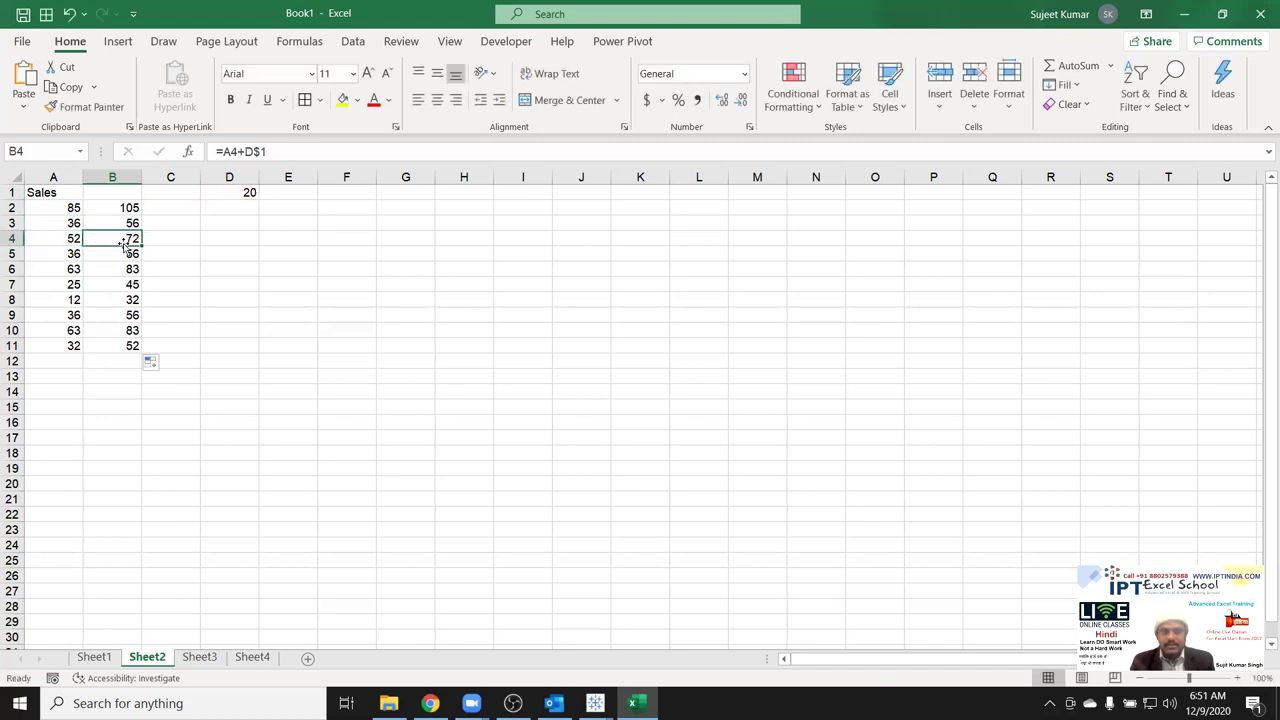
double_click(124, 253)
key(Escape)
Check the copied formulas in B6 through B9 still add D$1, then reselect B3.
double_click(120, 268)
key(Escape)
double_click(120, 284)
key(Return)
double_click(120, 299)
key(Return)
double_click(122, 314)
key(Escape)
key(Down)
key(Down)
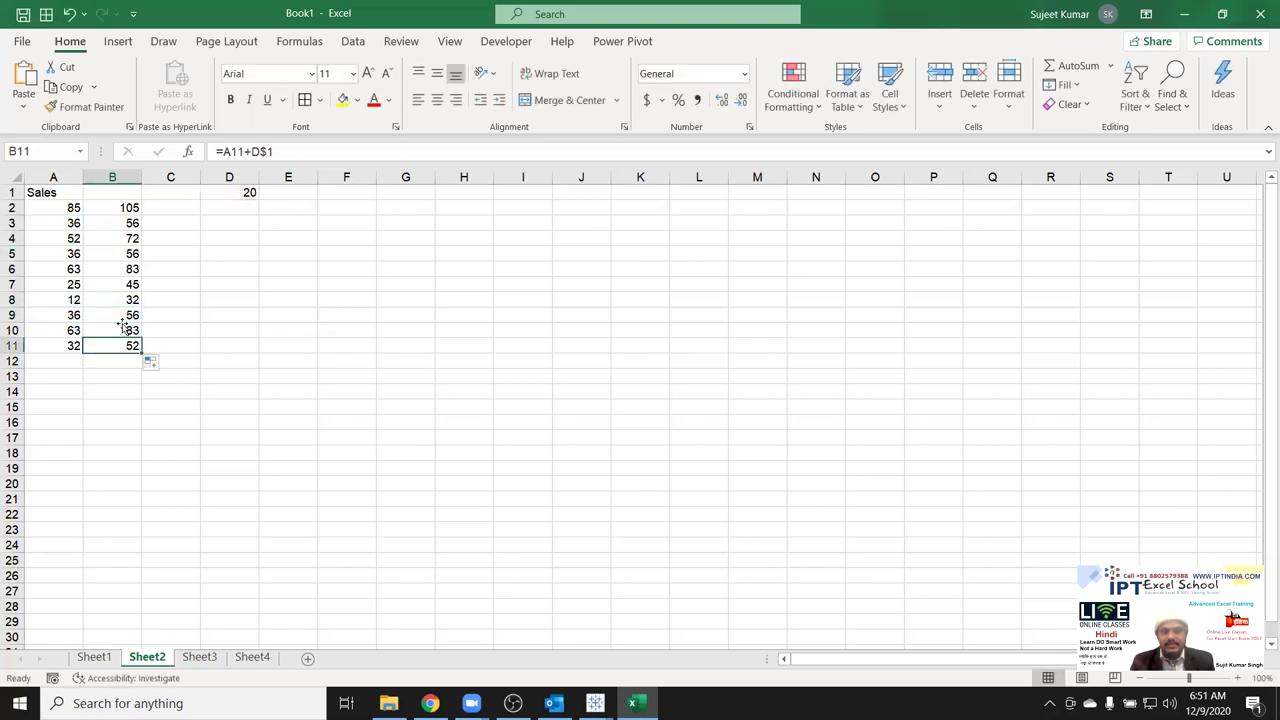
click(130, 222)
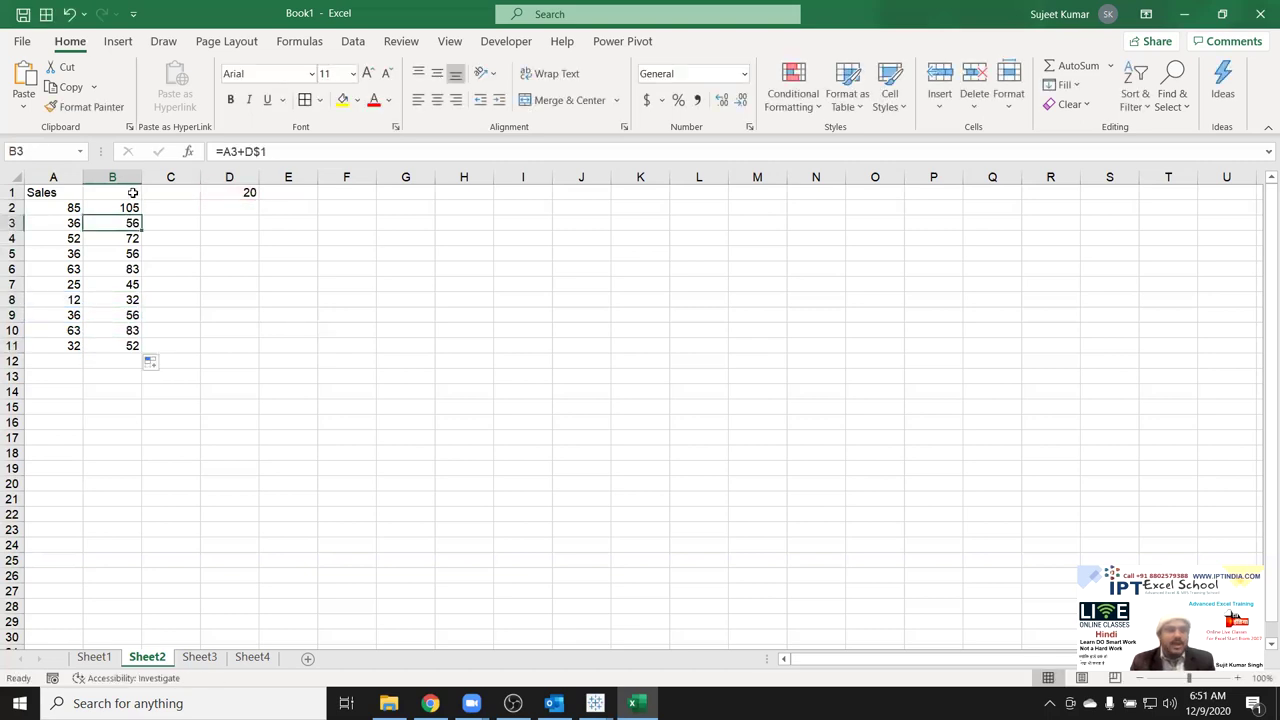
double_click(130, 207)
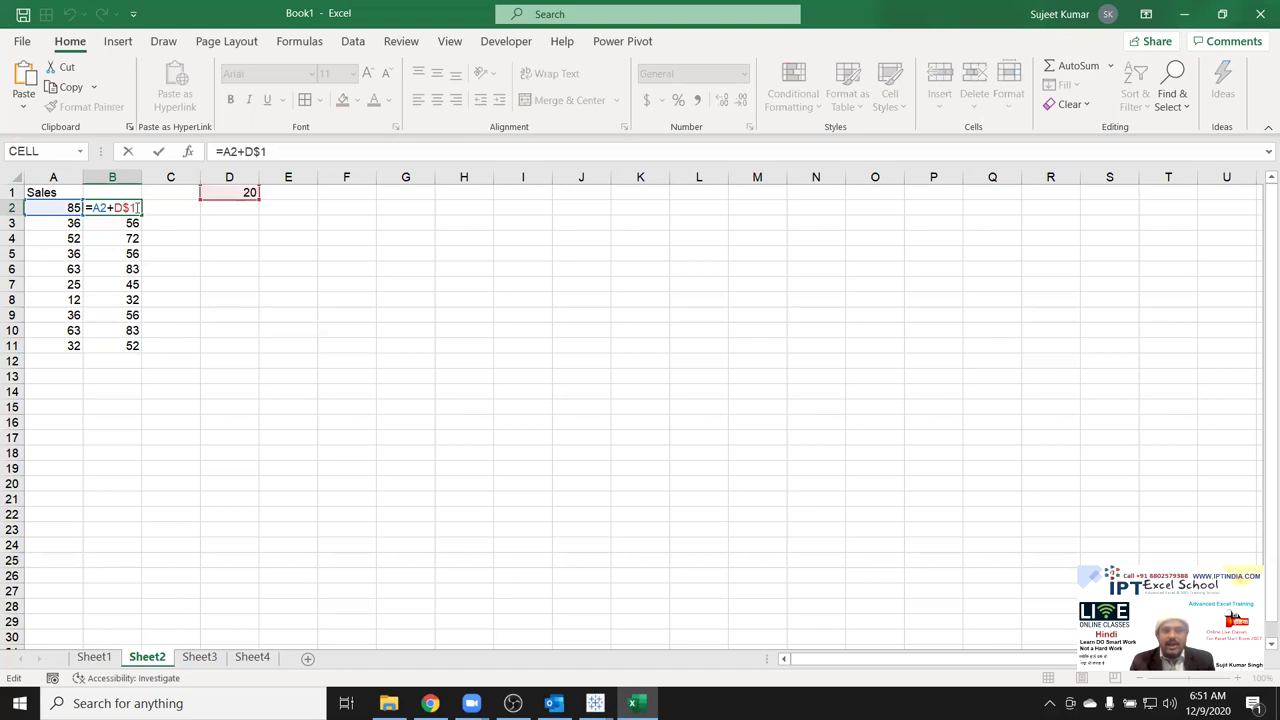
double_click(122, 207)
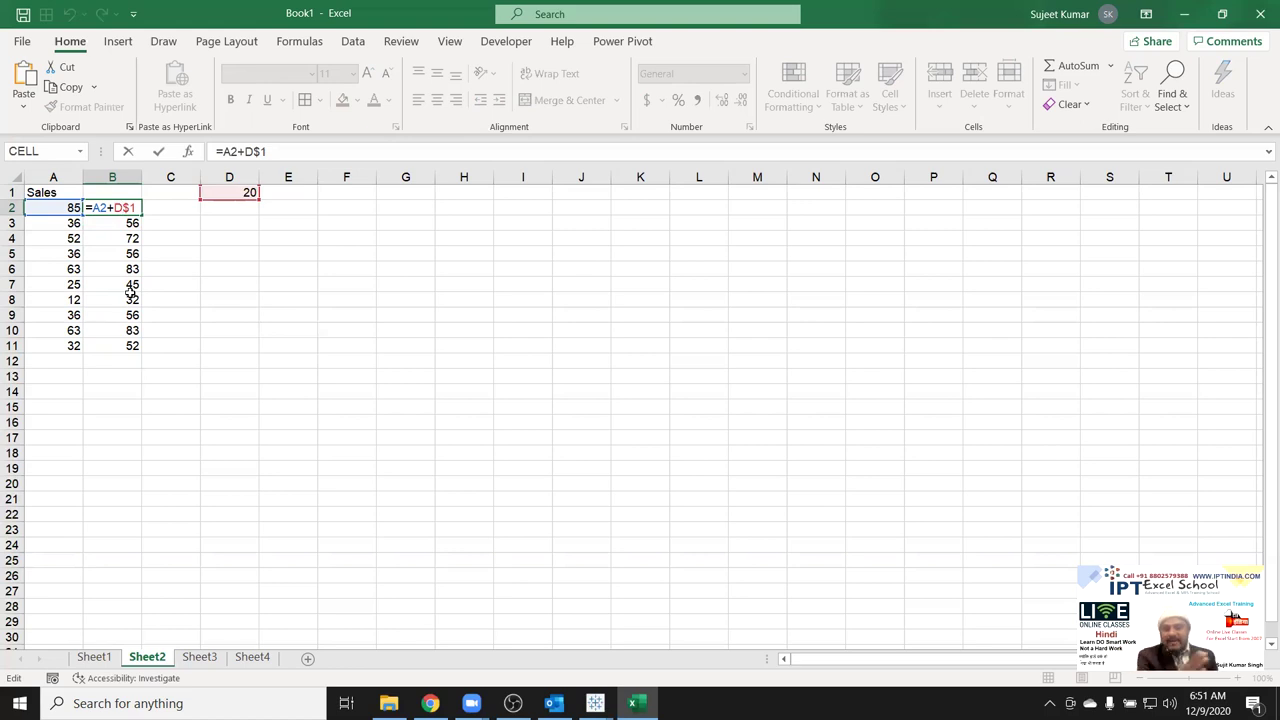
key(ctrl+Return)
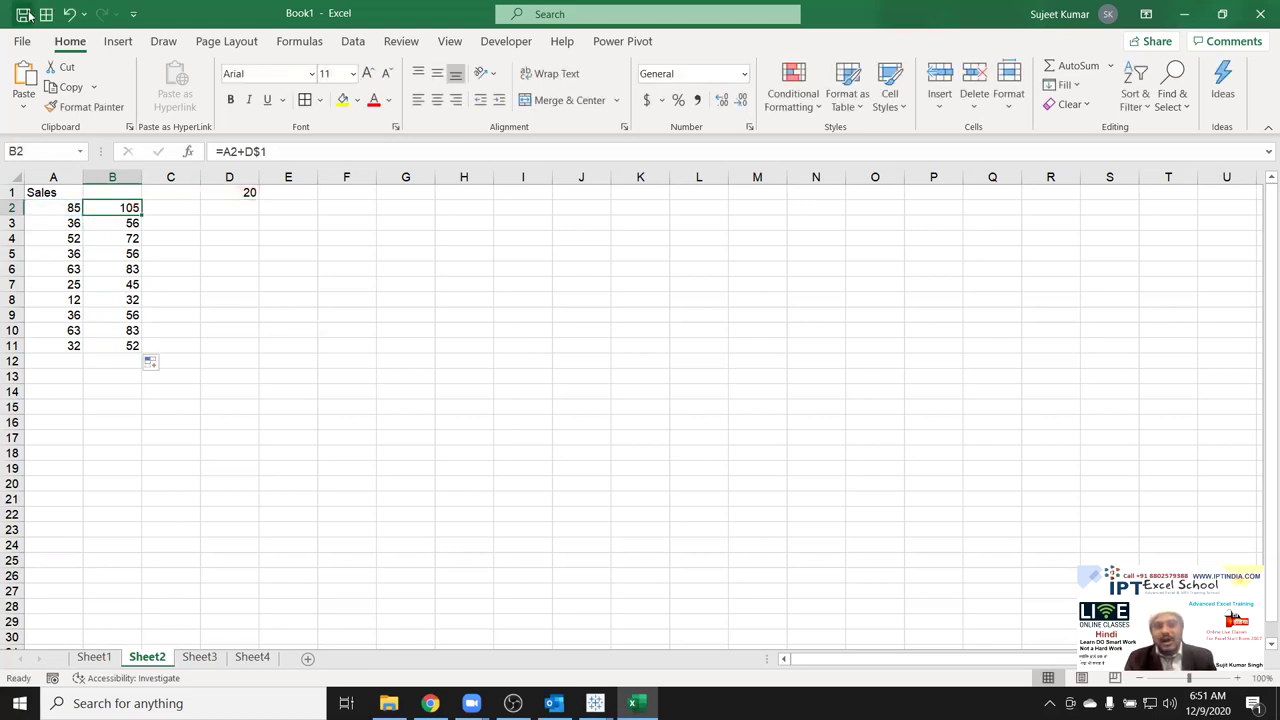
Fill B2's formula right into C2 and view it as =B2+E$1.
drag(141, 214, 174, 221)
click(183, 207)
double_click(187, 207)
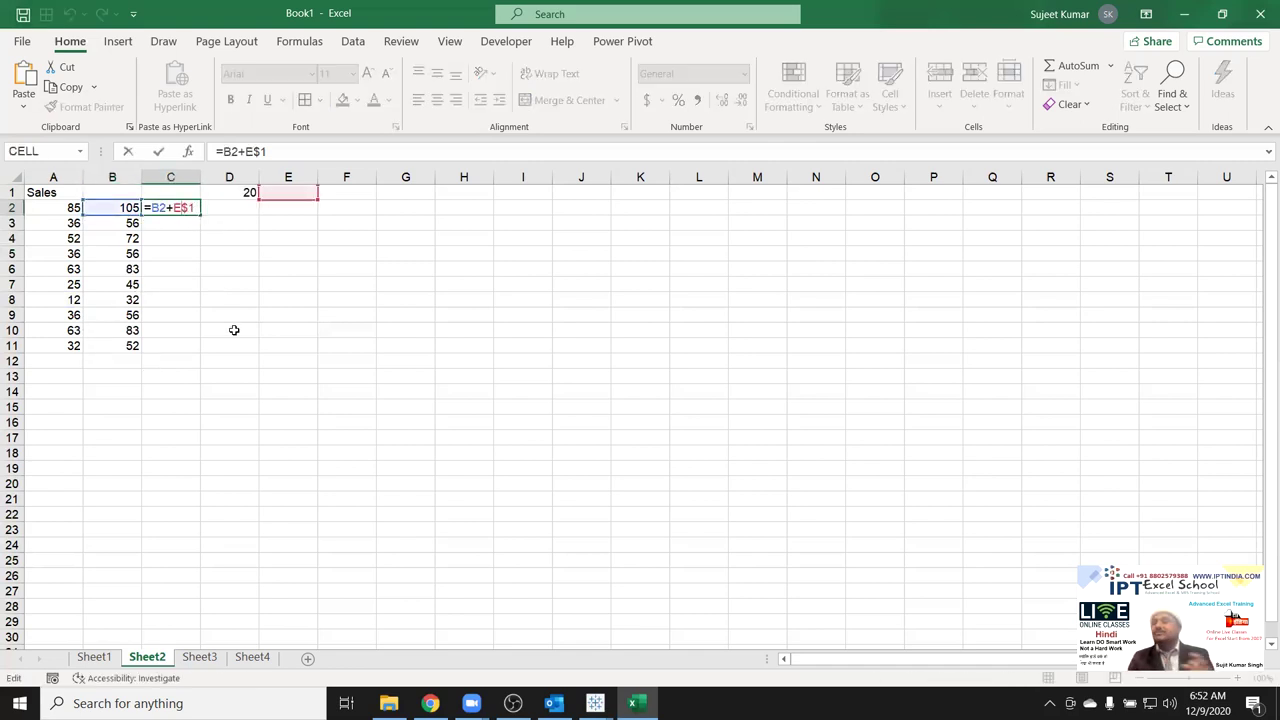
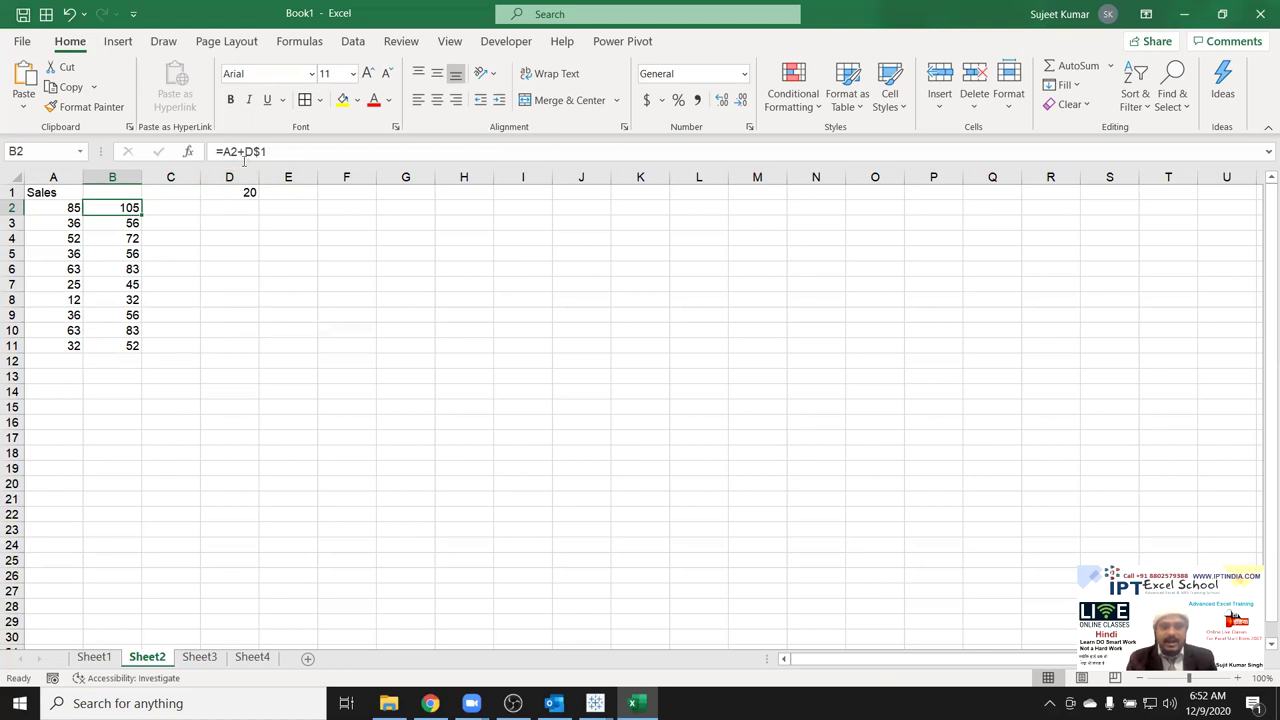
Change B2 to =A2+$D$1 and fill the formula down to B11.
key(F2)
text($)
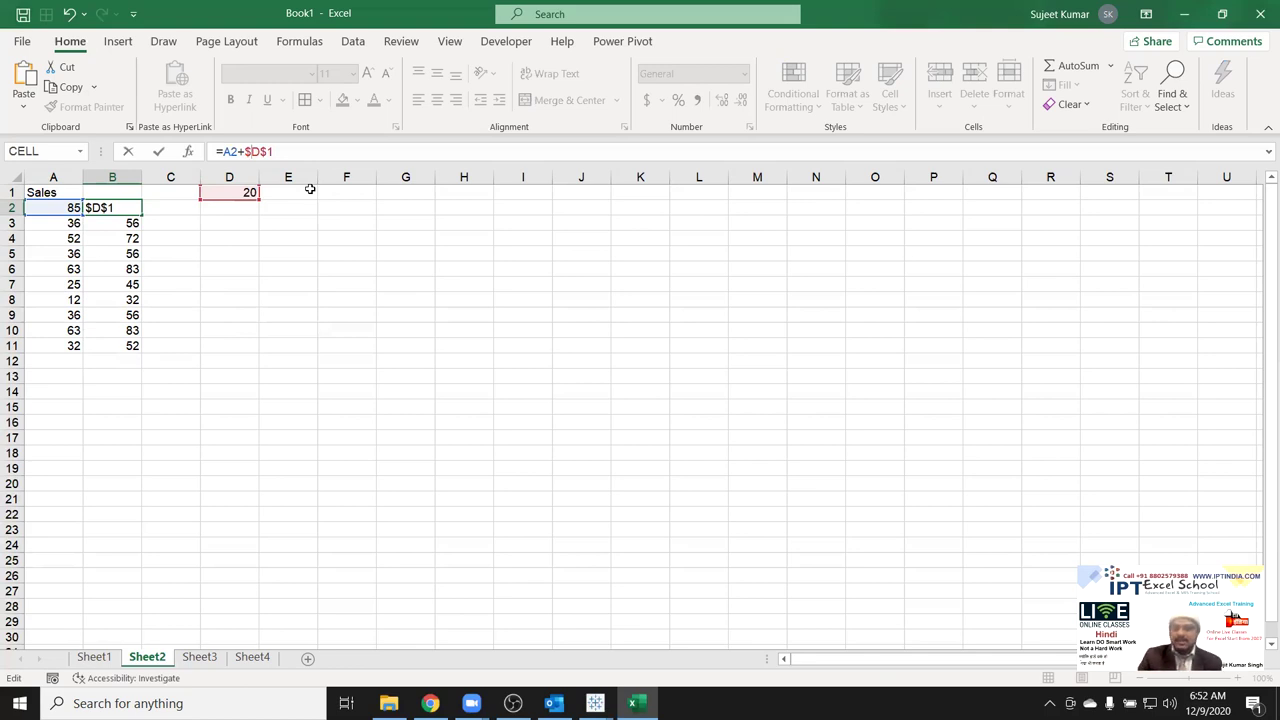
key(ctrl+Return)
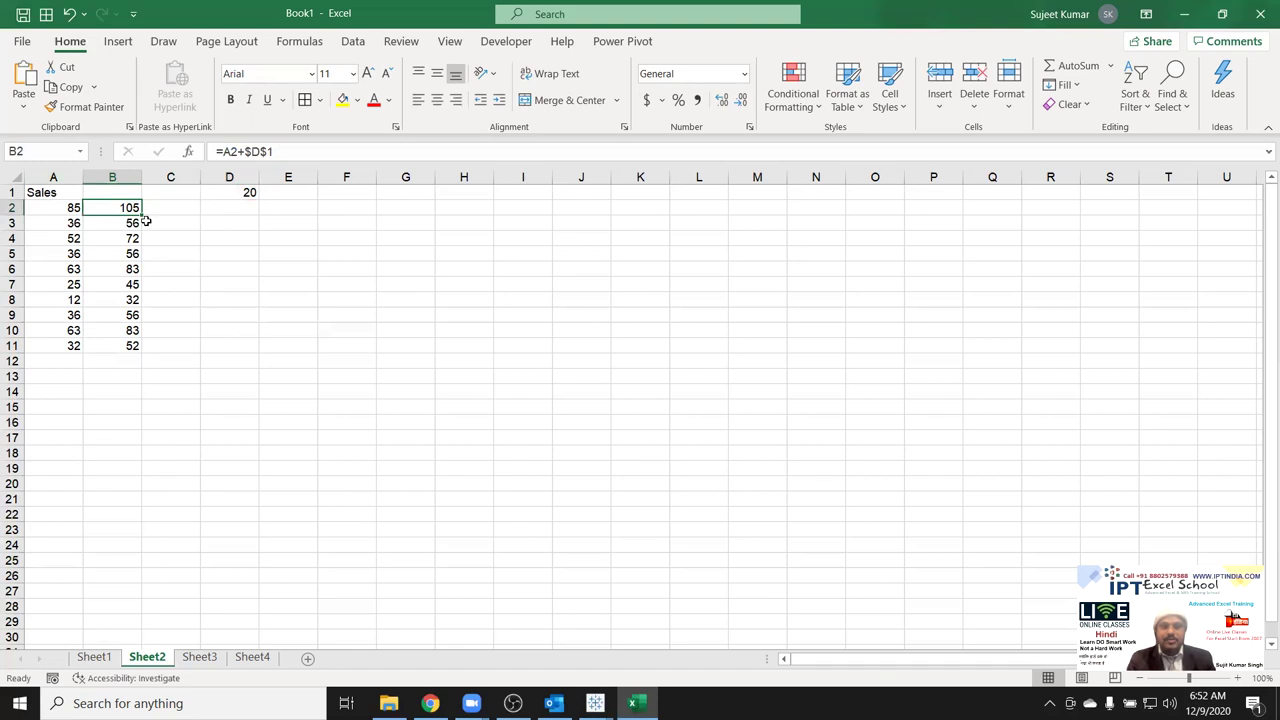
double_click(144, 214)
click(130, 212)
Copy the formula across into C2 and check that it shows =B2+$D$1, giving 125.
drag(145, 217, 188, 210)
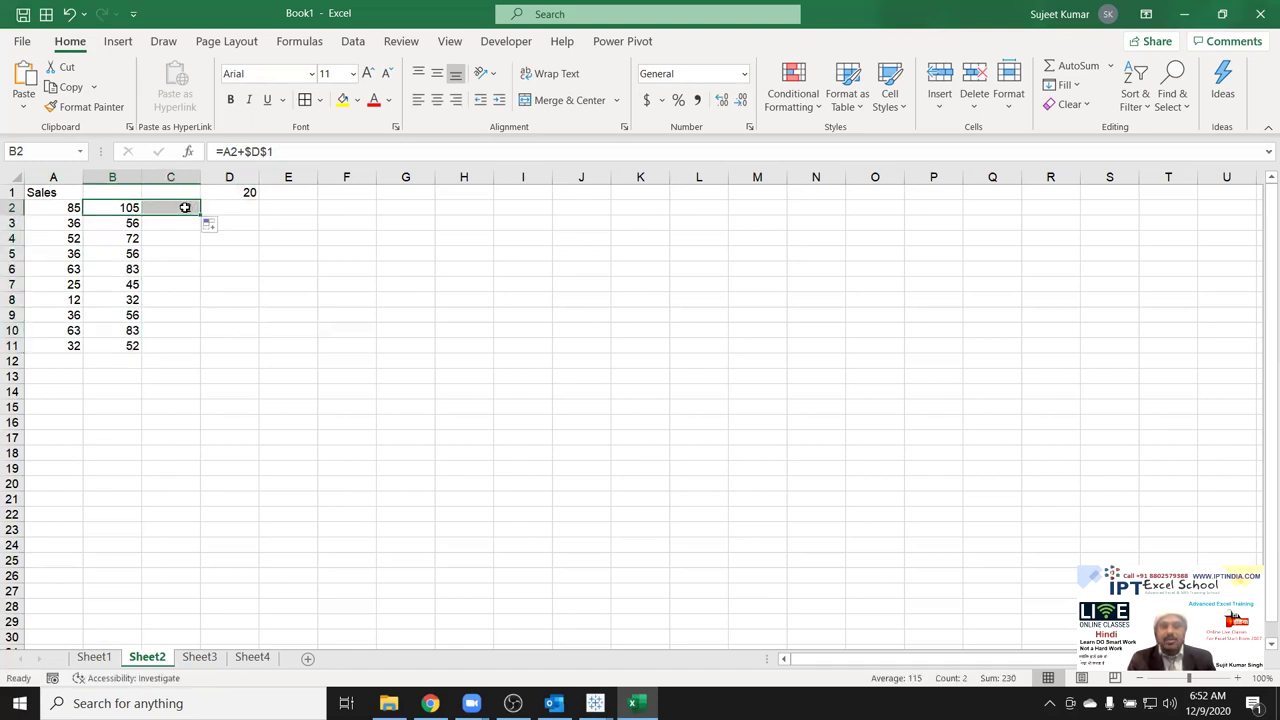
double_click(172, 208)
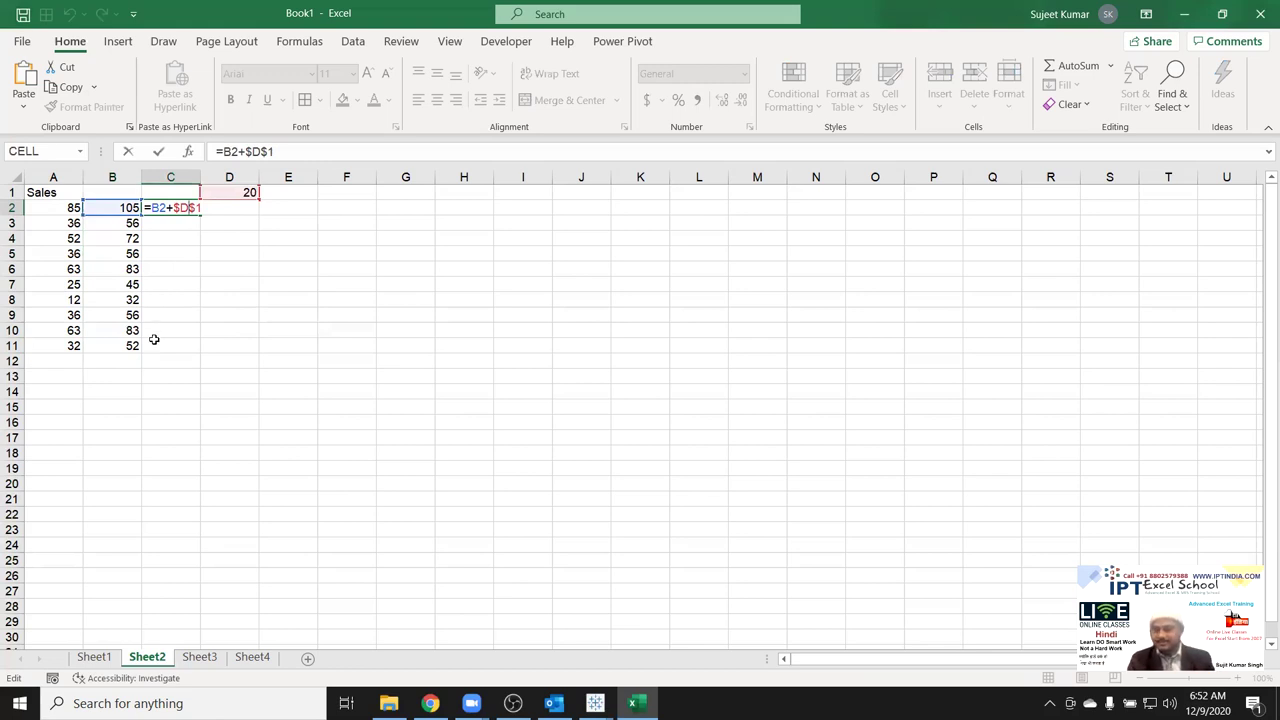
key(Escape)
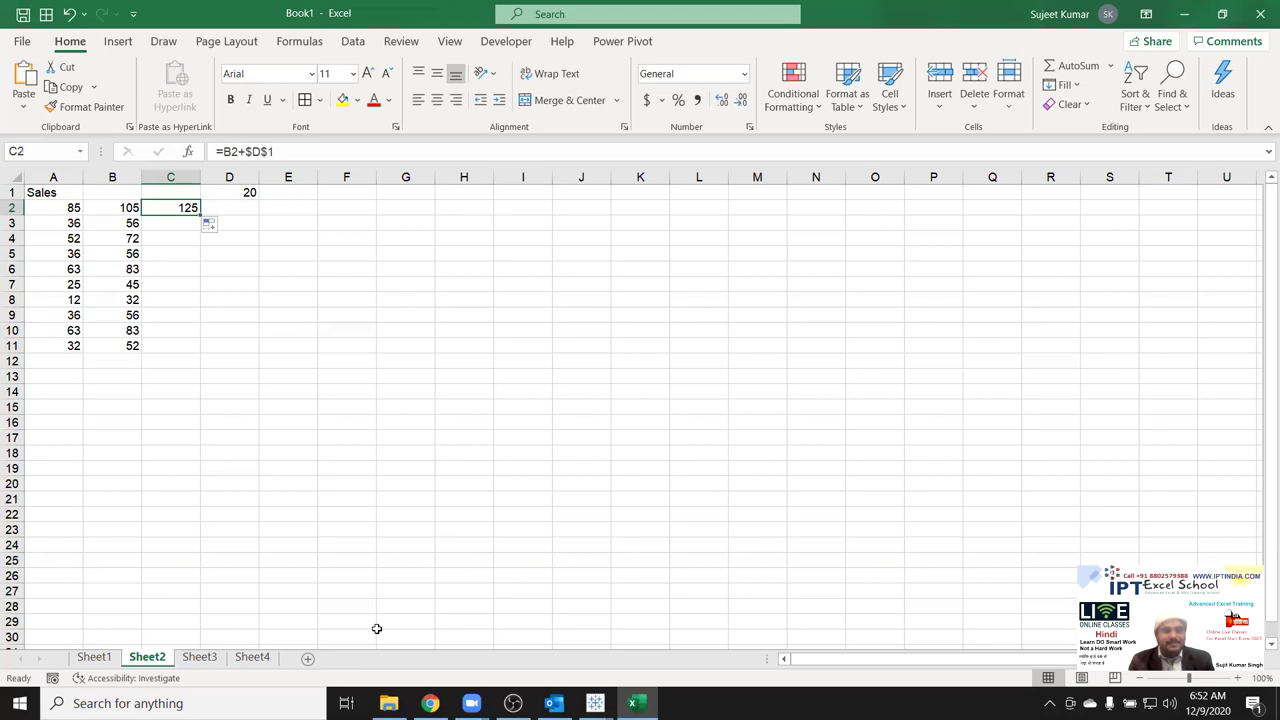
Select the data range A1:D11, then clear the selection.
click(170, 238)
drag(50, 192, 230, 345)
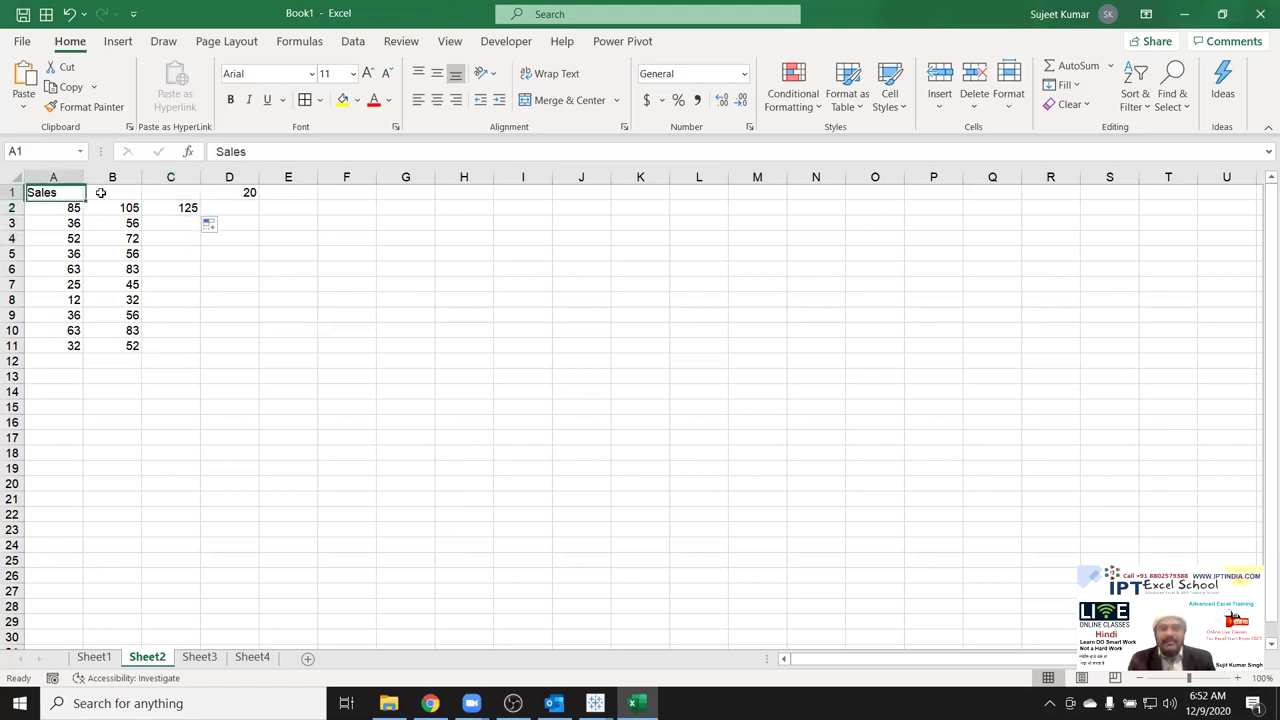
click(208, 418)
Switch to Sheet1 and look through the File home page's templates and recent files.
click(112, 660)
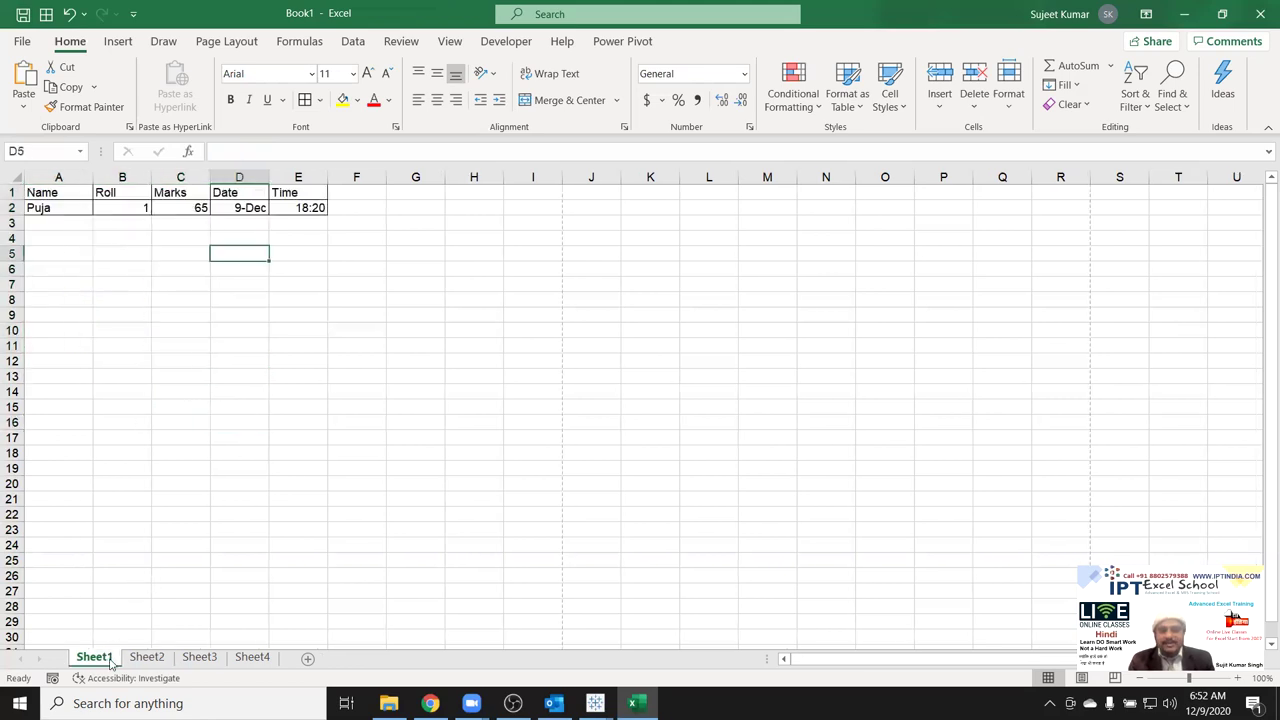
click(54, 222)
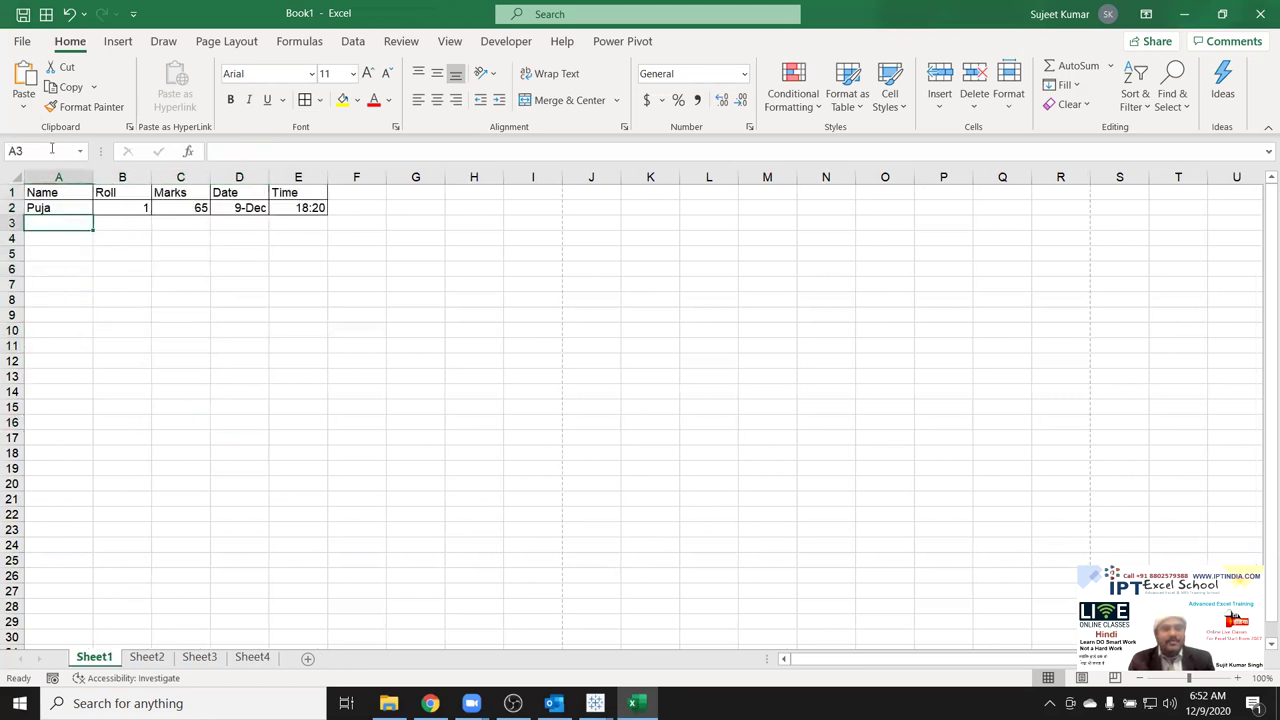
click(28, 42)
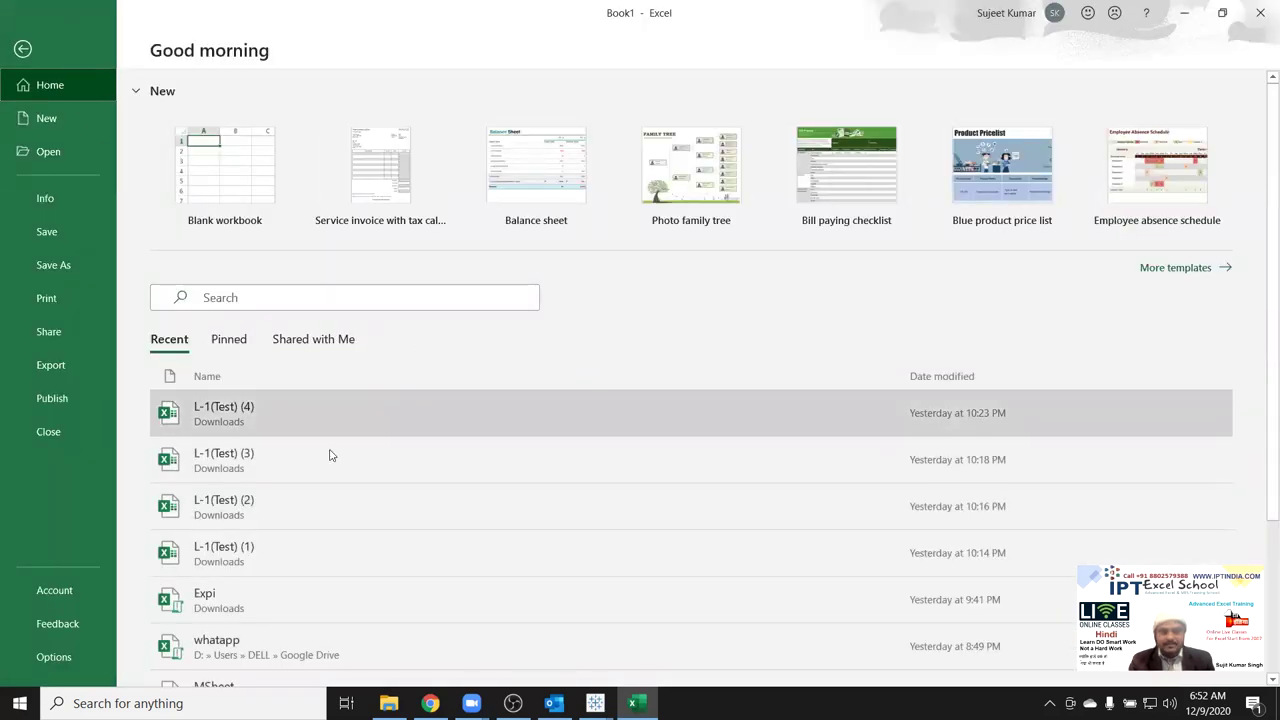
scroll(314, 500, down, 1)
scroll(314, 500, down, 1)
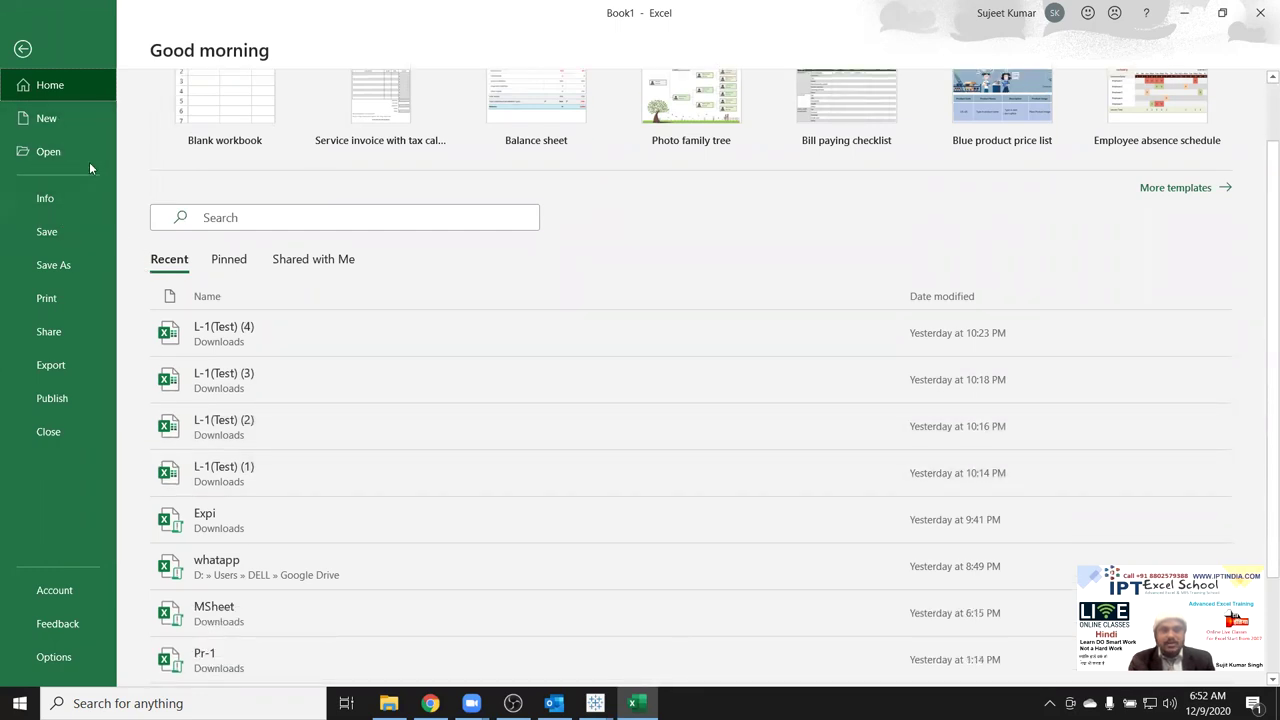
key(Escape)
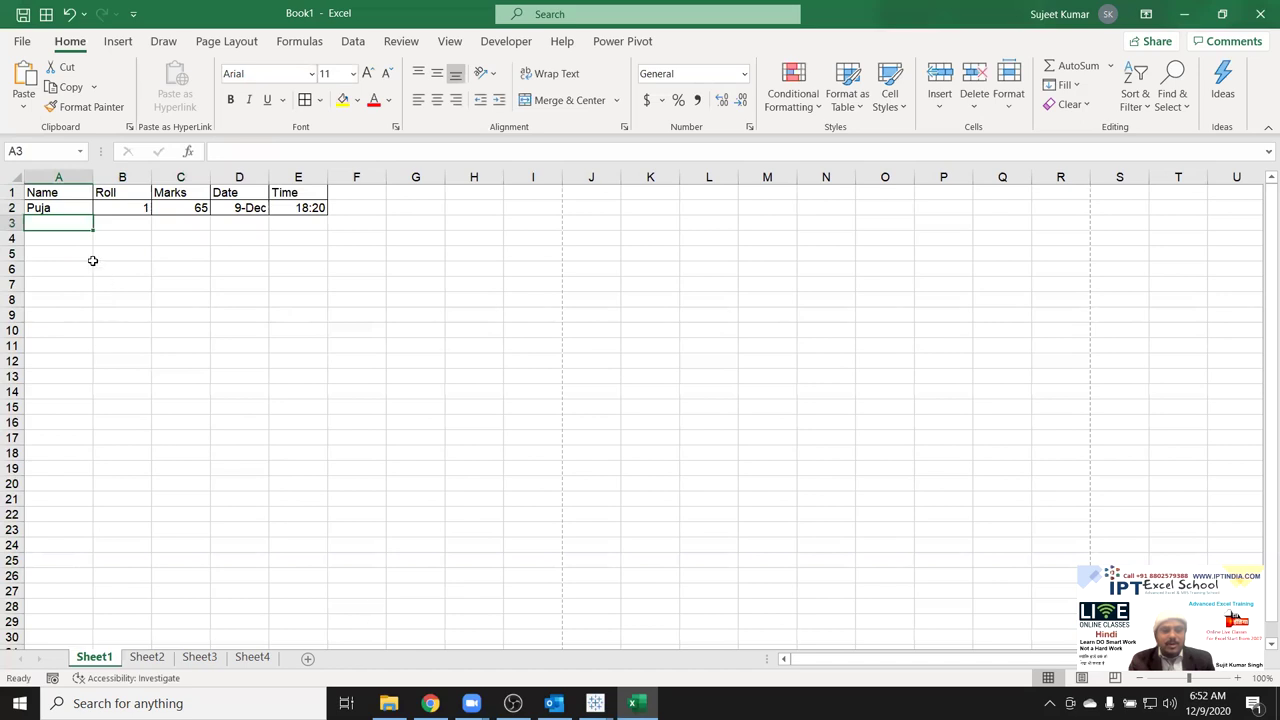
Return to the sheet and reopen the File home page with Blank workbook and templates.
click(106, 238)
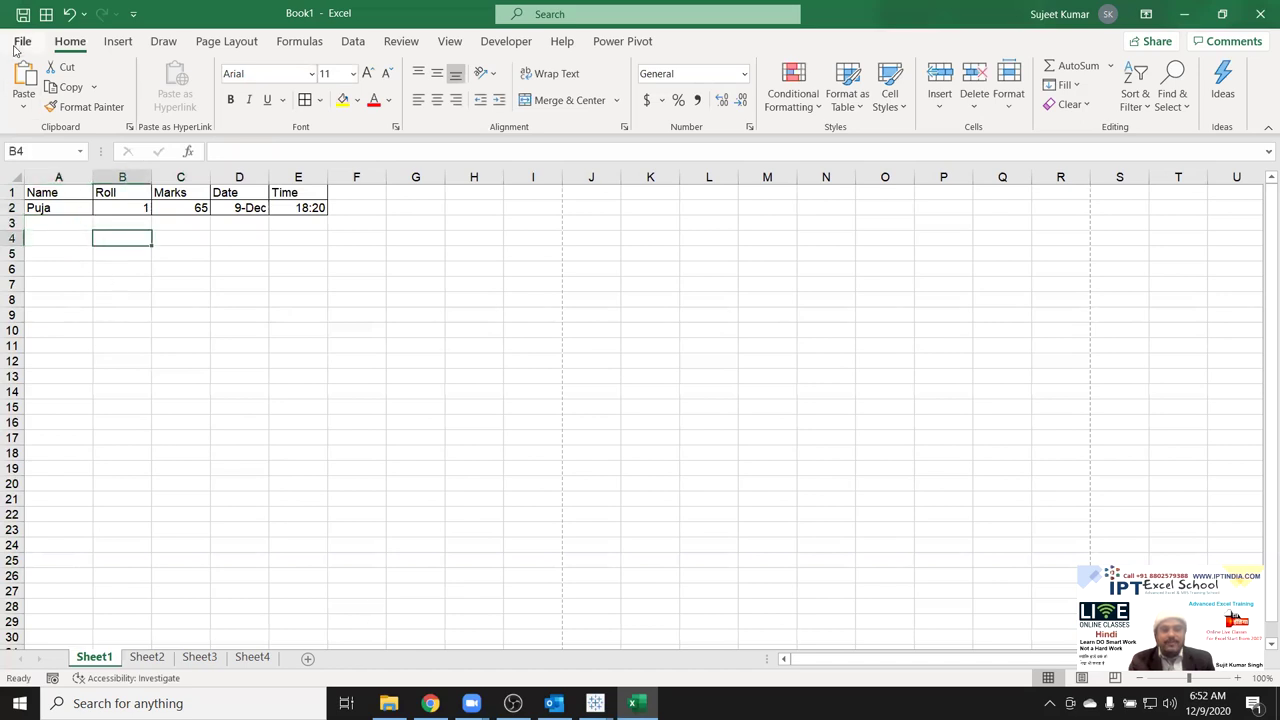
click(22, 41)
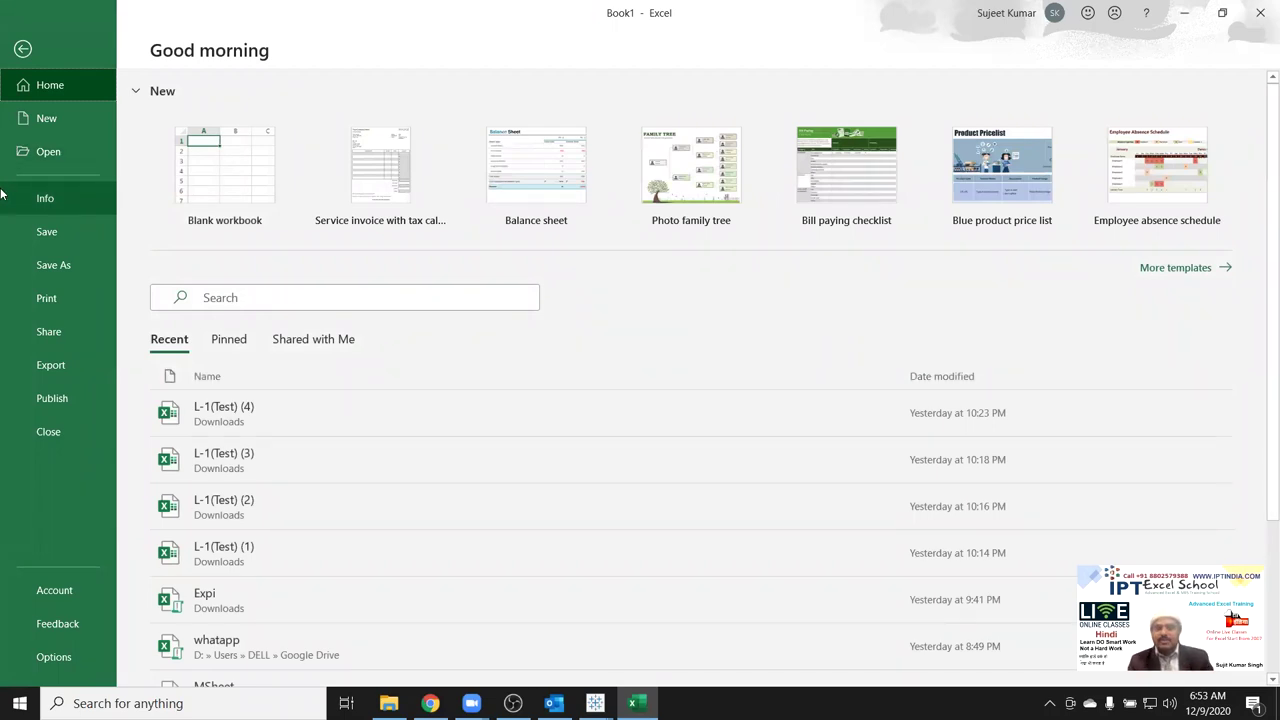
key(Escape)
click(180, 284)
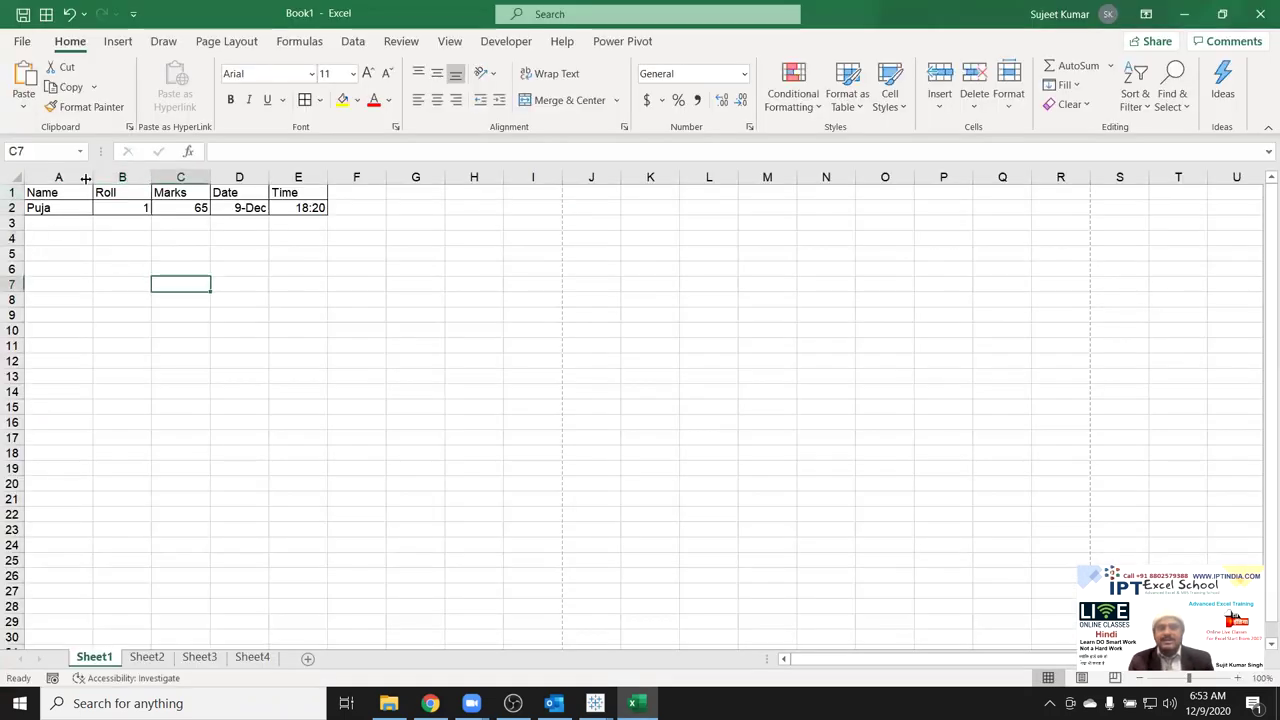
click(14, 46)
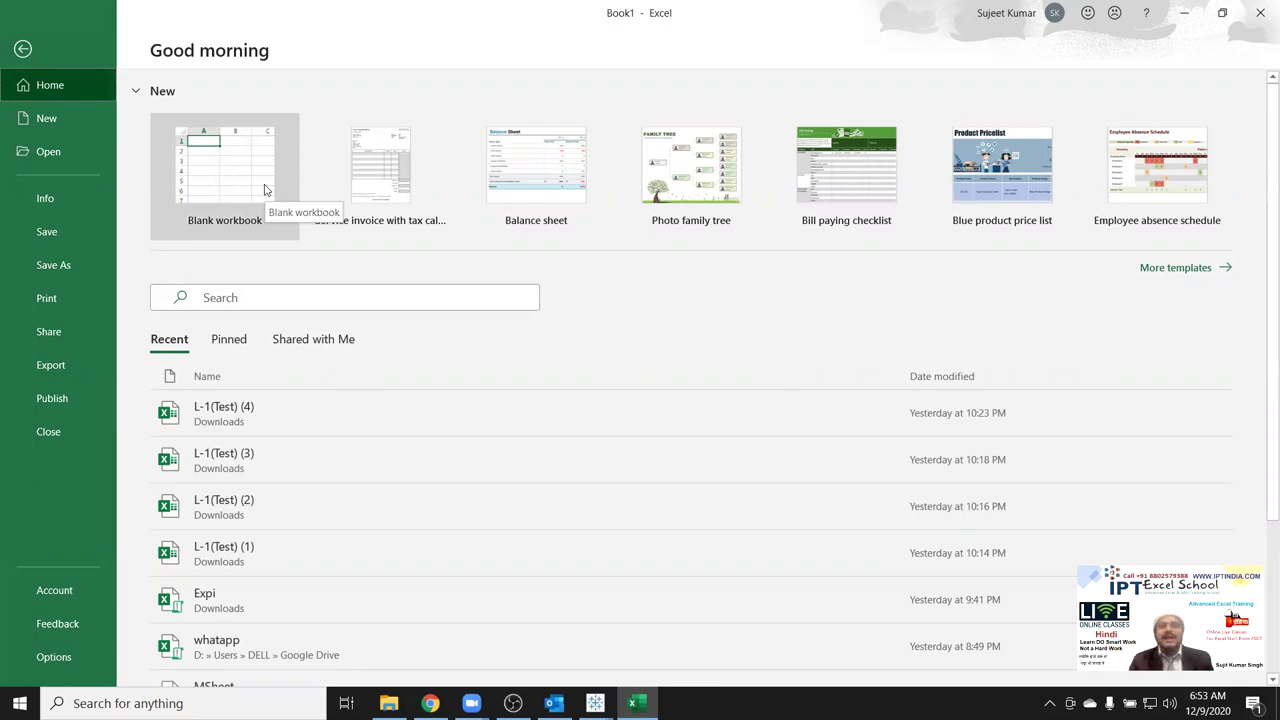
Create a blank Book2 workbook, close it, and reopen Book1's File home page.
key(Escape)
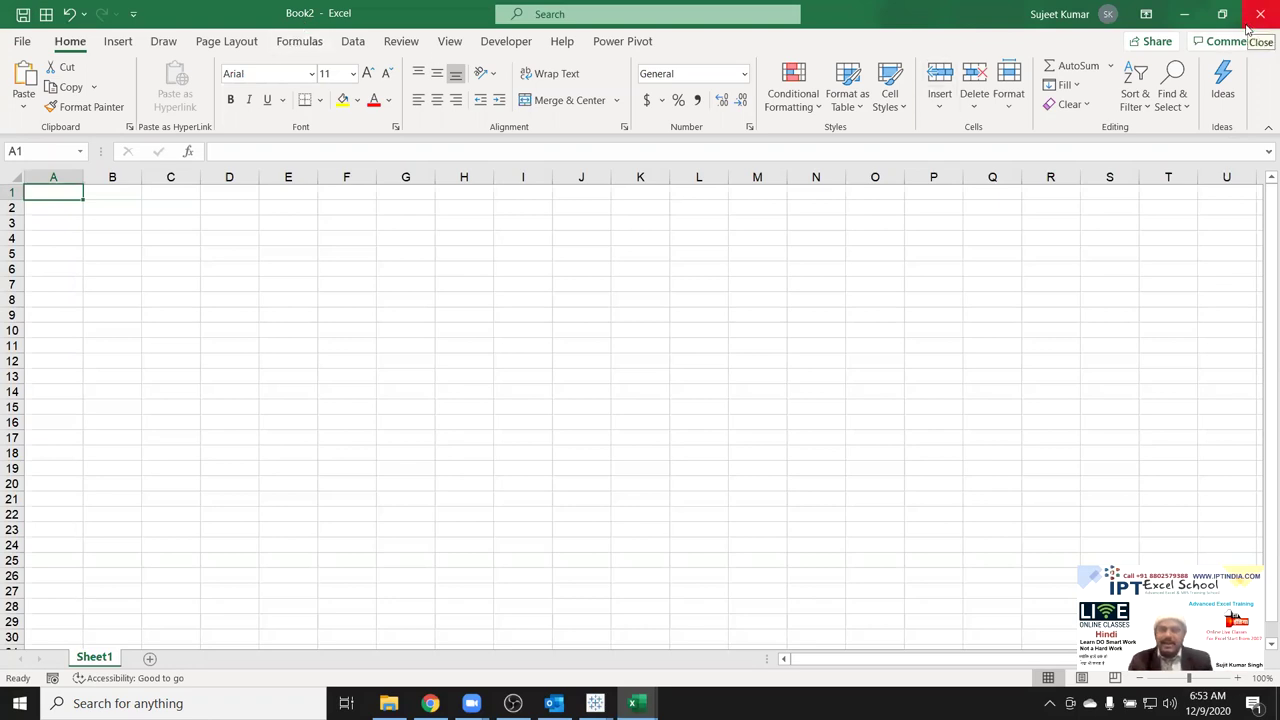
click(1222, 14)
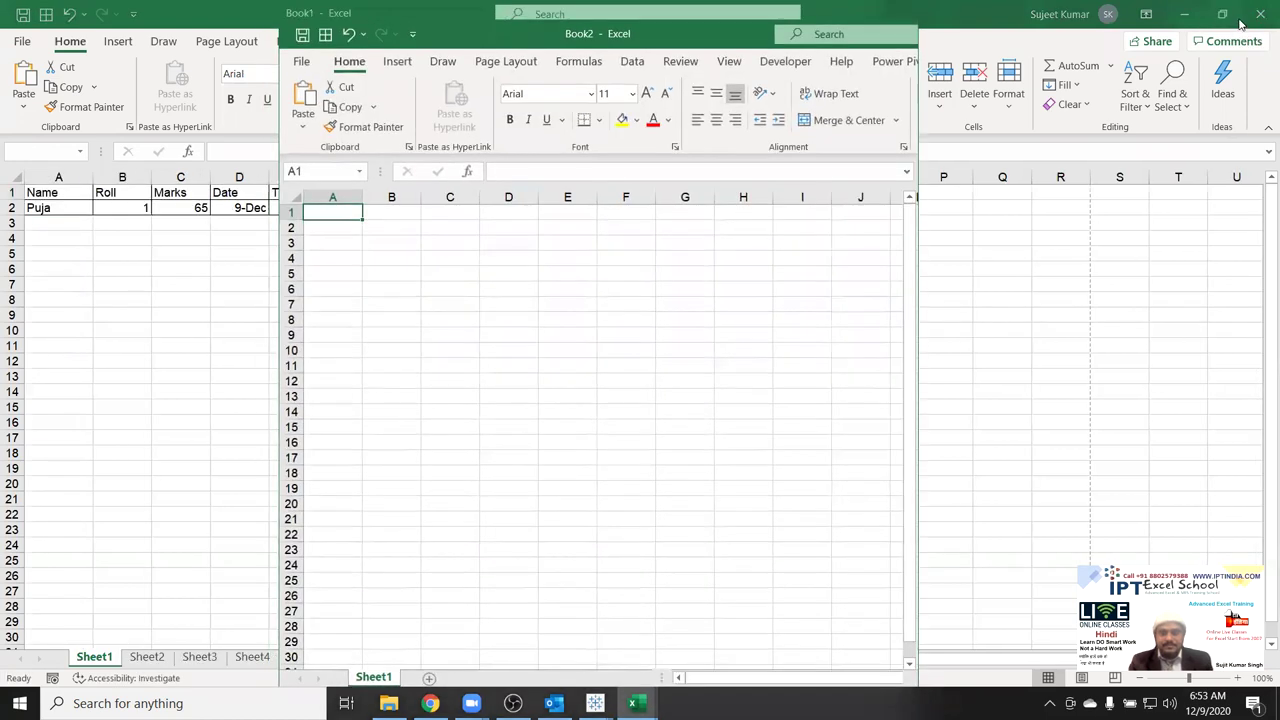
click(897, 34)
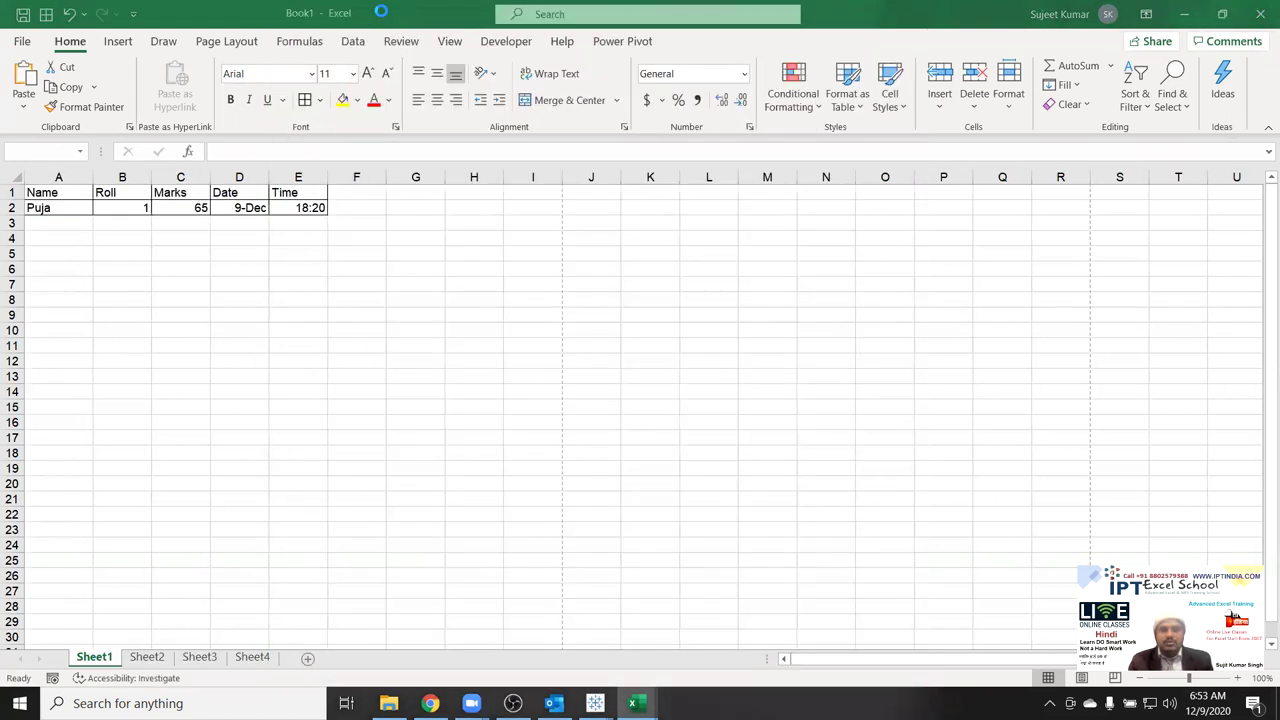
click(22, 41)
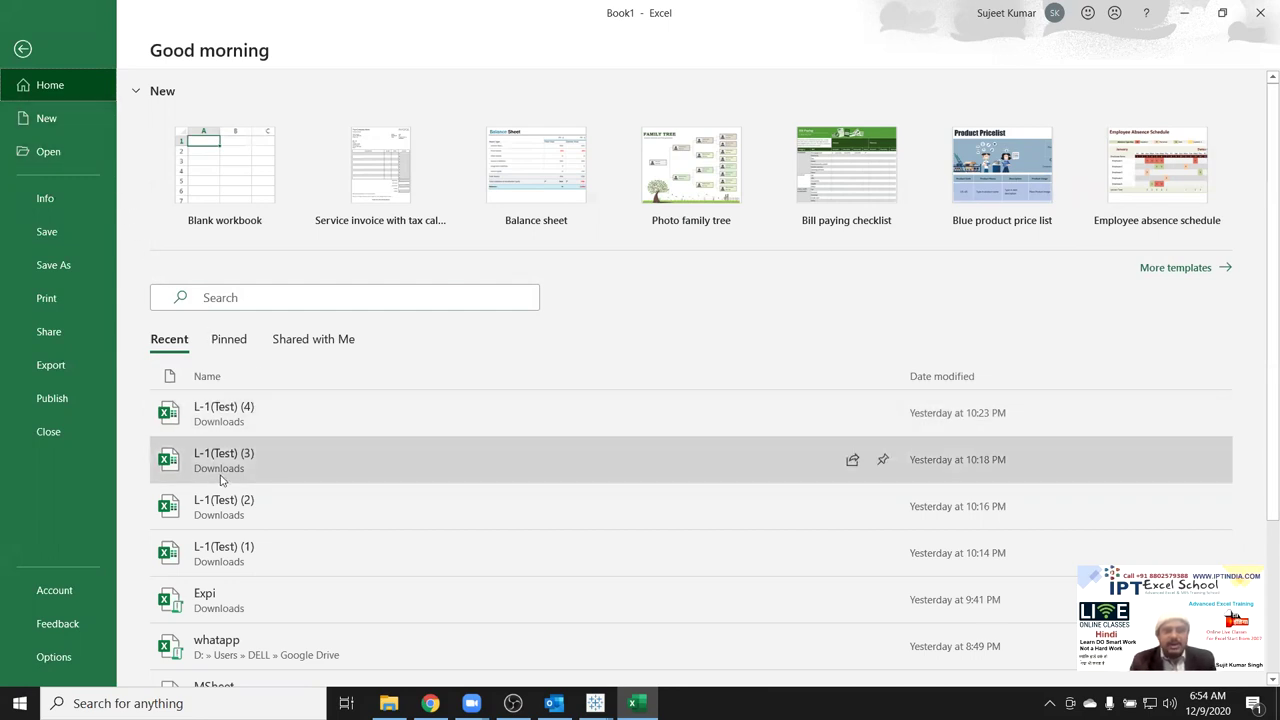
Scroll the recent workbooks, return to Book1's Sheet1, and launch File Explorer.
scroll(225, 490, down, 3)
scroll(225, 495, down, 1)
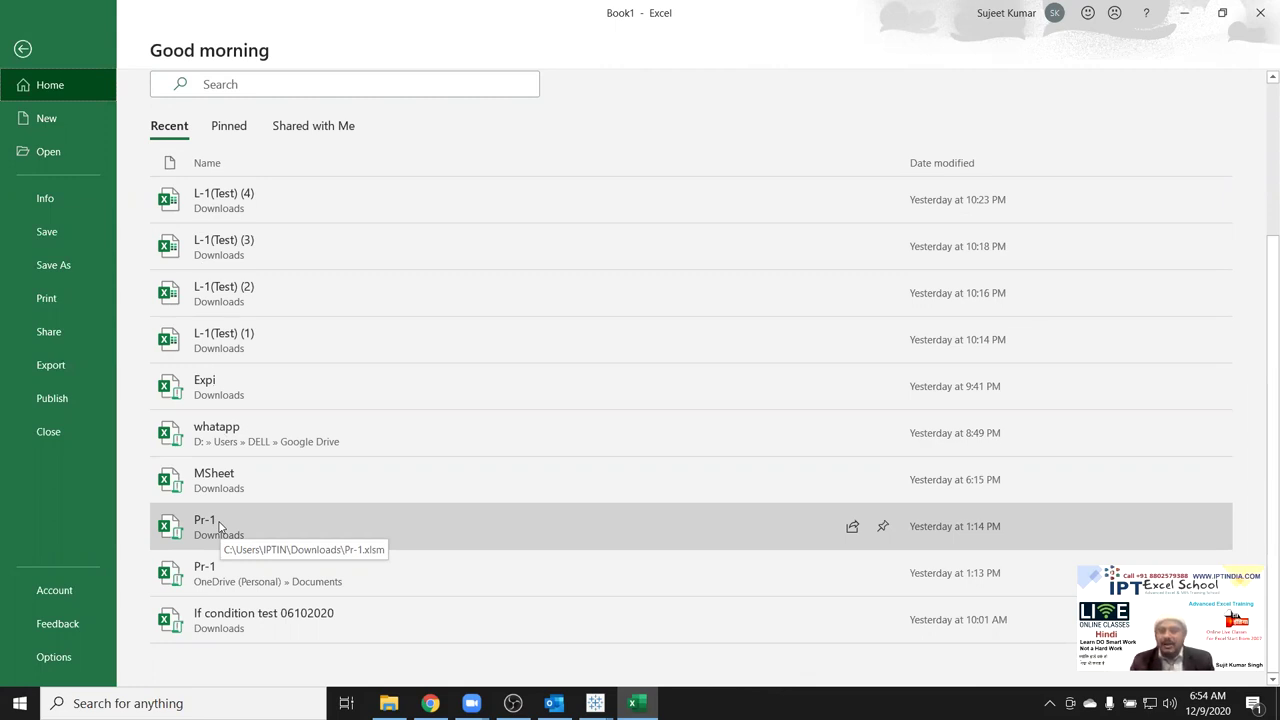
key(Escape)
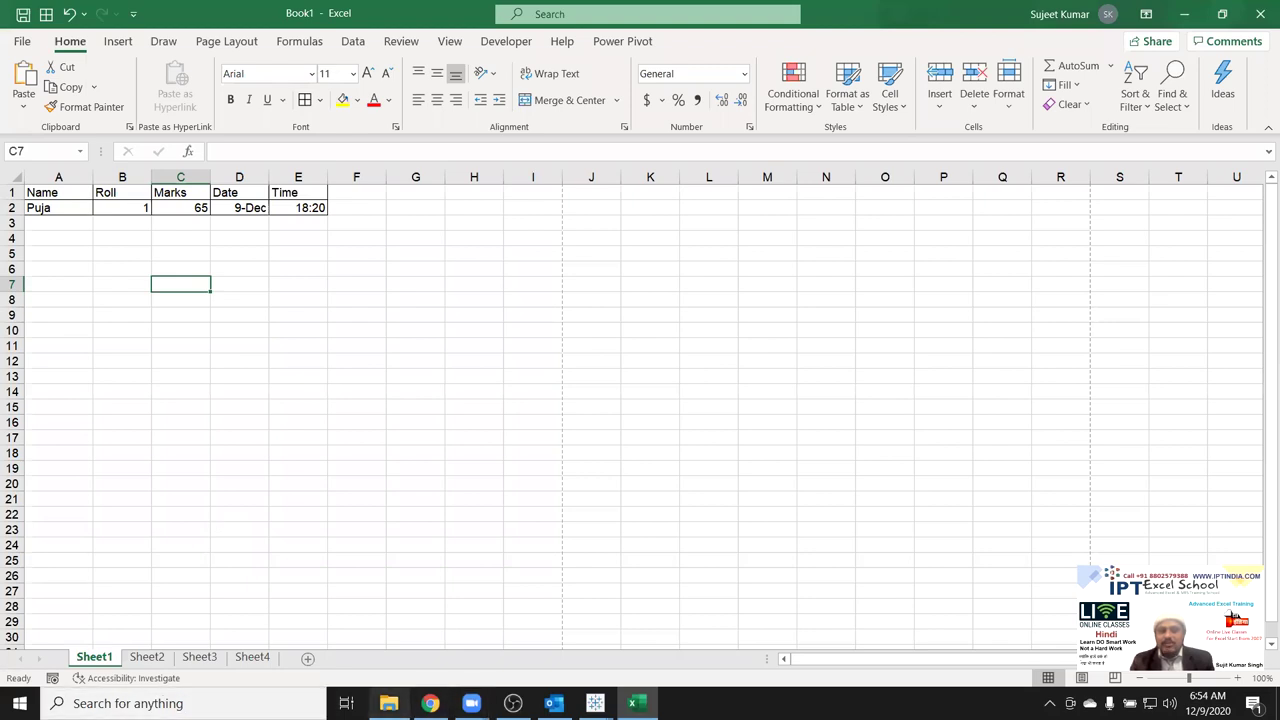
click(389, 703)
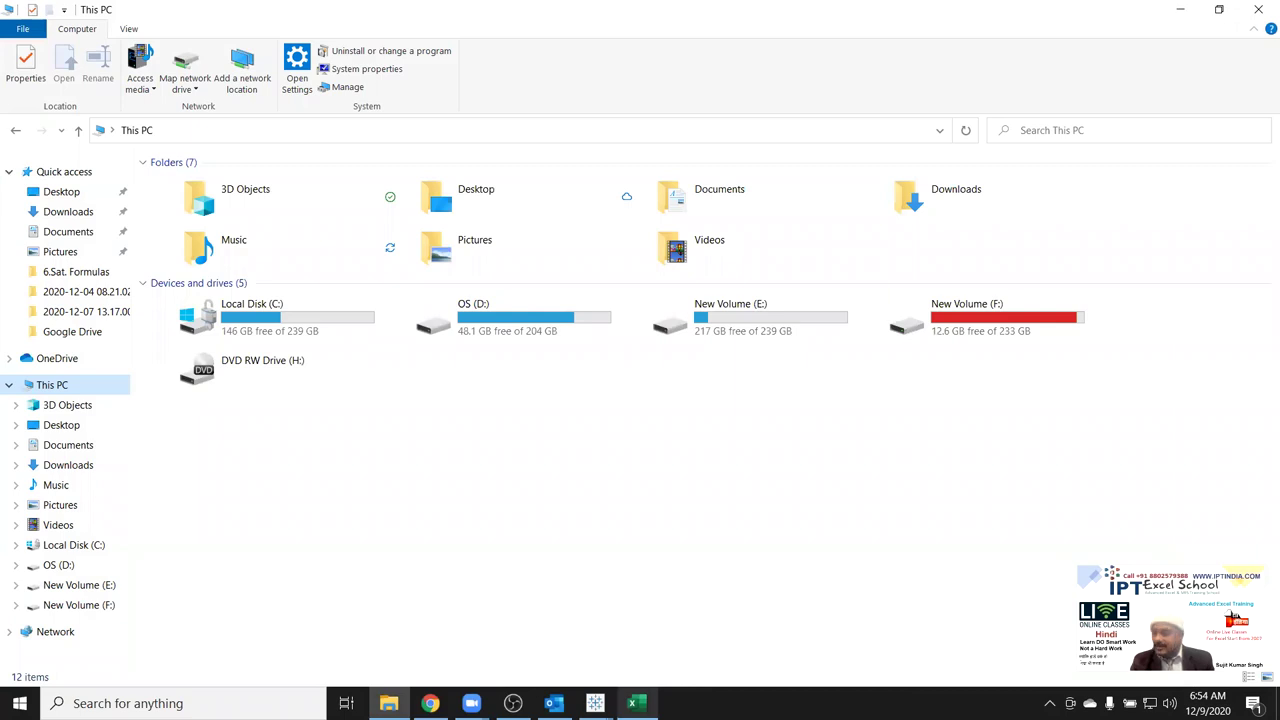
Leave File Explorer's This PC window and bring the Excel Book1 worksheet back.
key(alt+Tab)
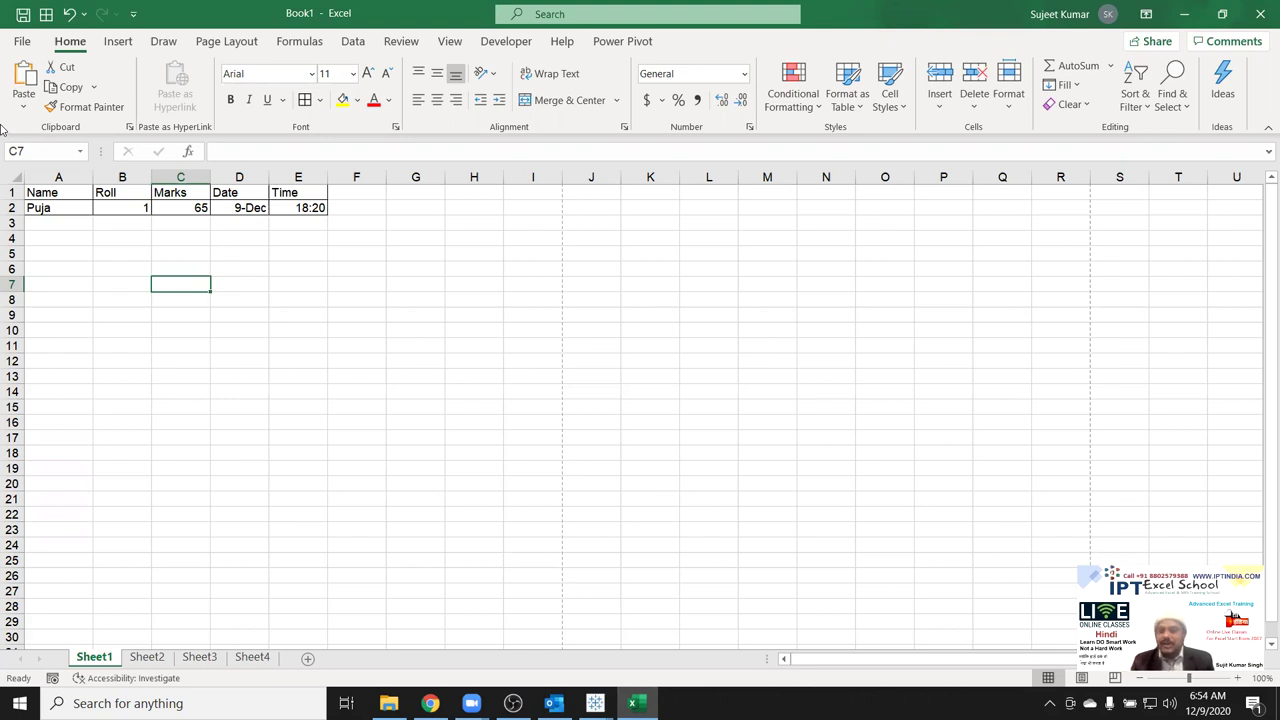
Pin the whatapp workbook and view the Pinned list alongside Class_File, DataP and DataS.
click(28, 42)
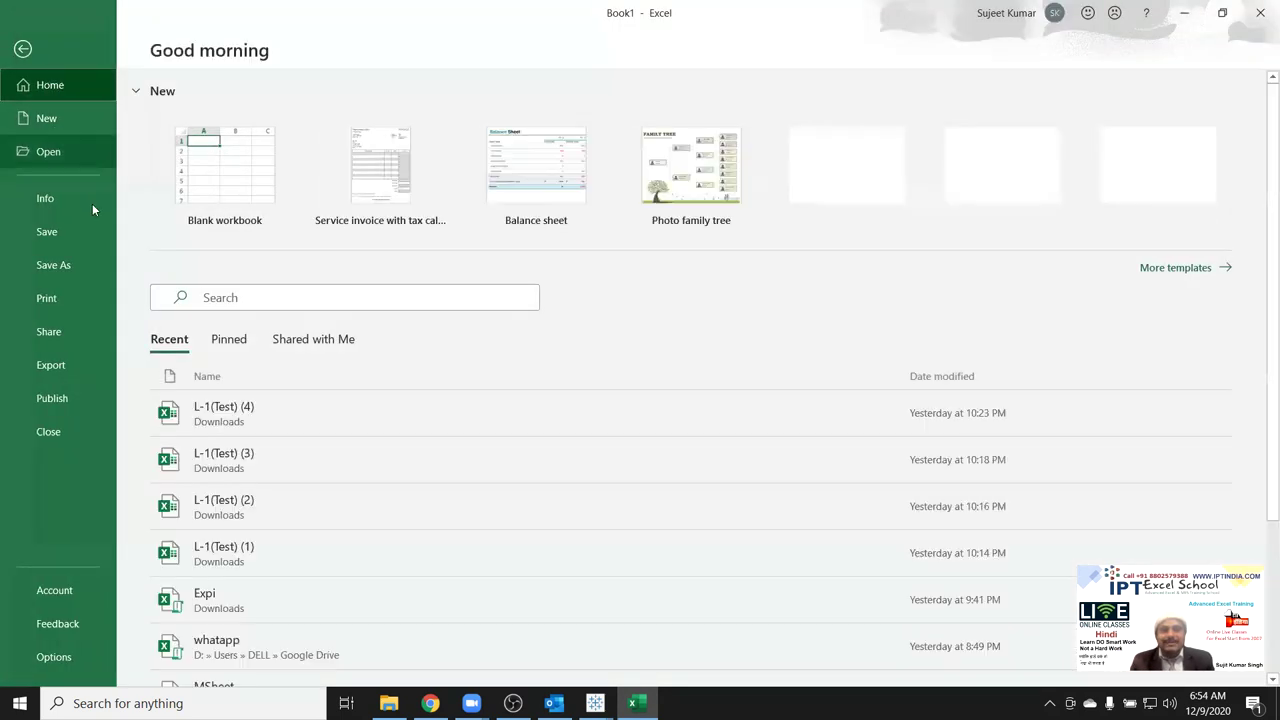
scroll(277, 420, down, 3)
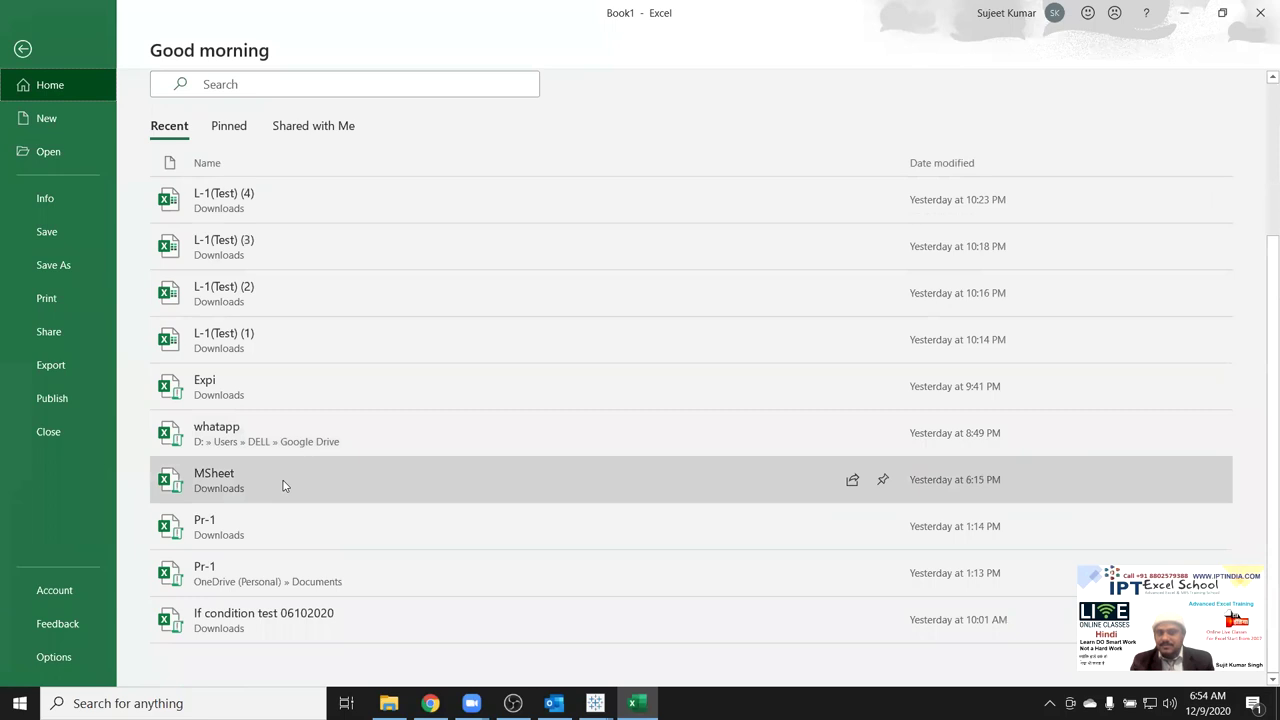
scroll(283, 487, up, 3)
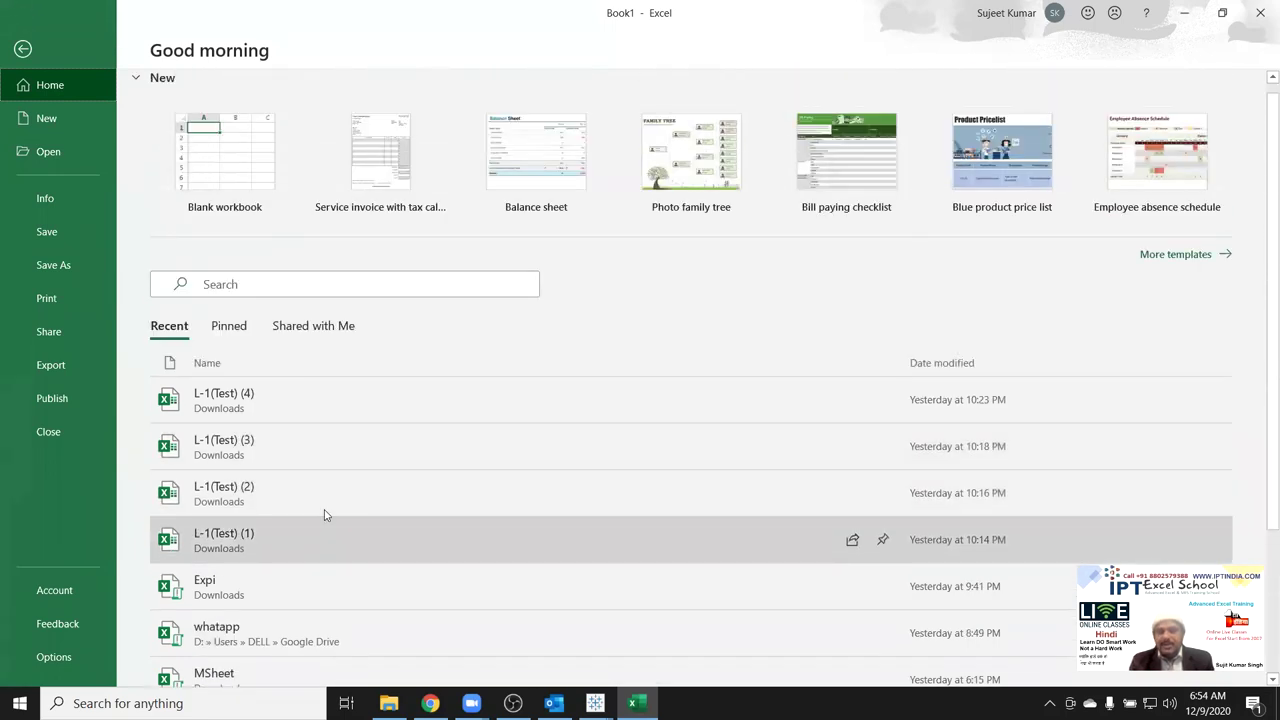
click(236, 330)
click(185, 339)
scroll(378, 430, down, 1)
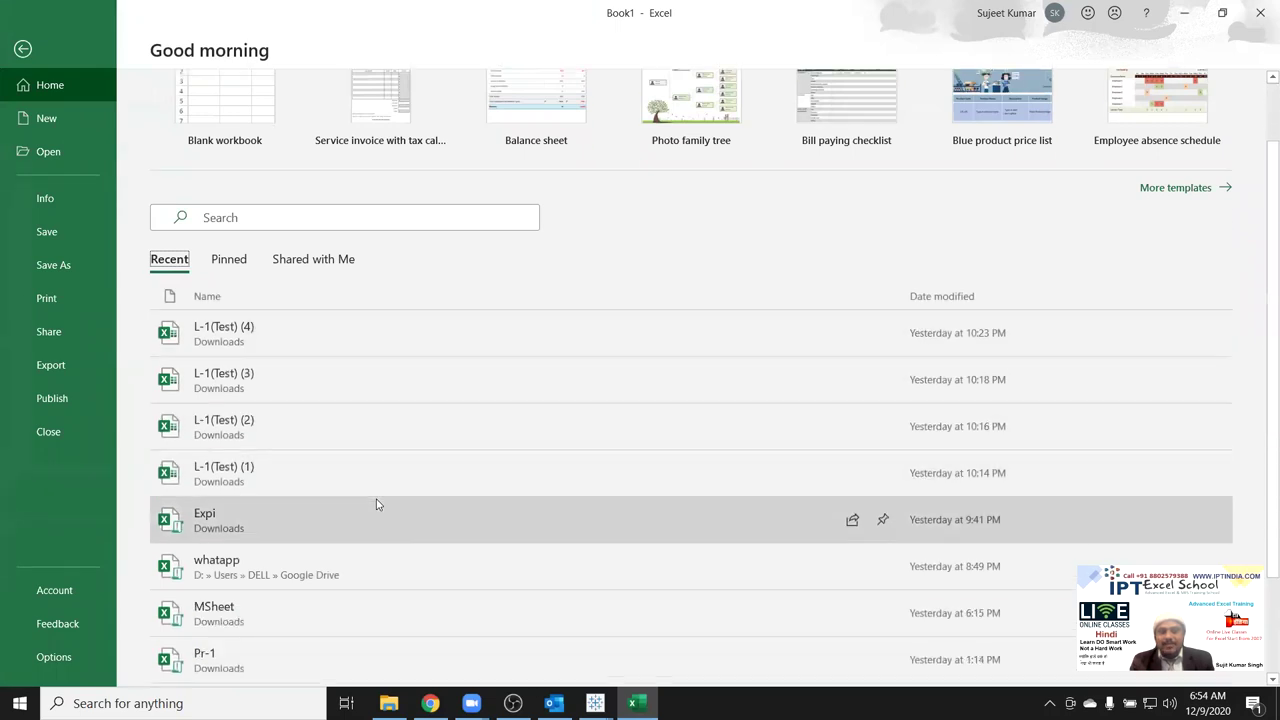
scroll(376, 504, down, 2)
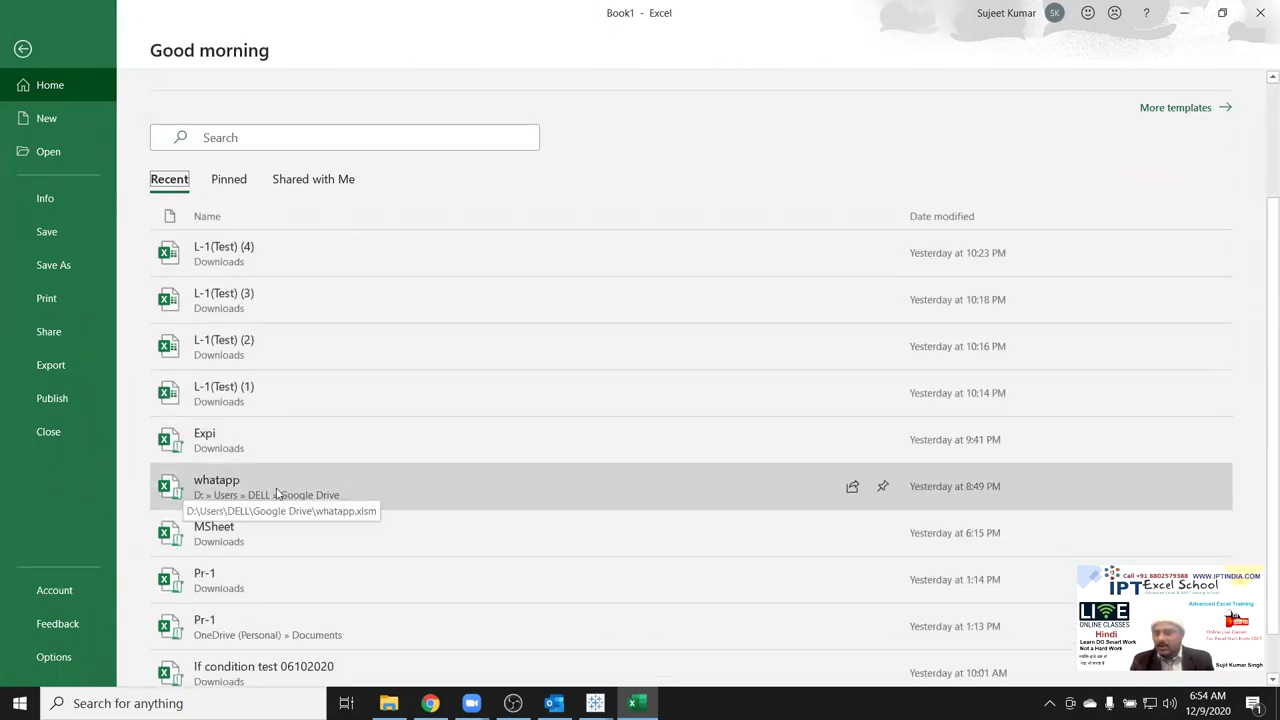
click(883, 486)
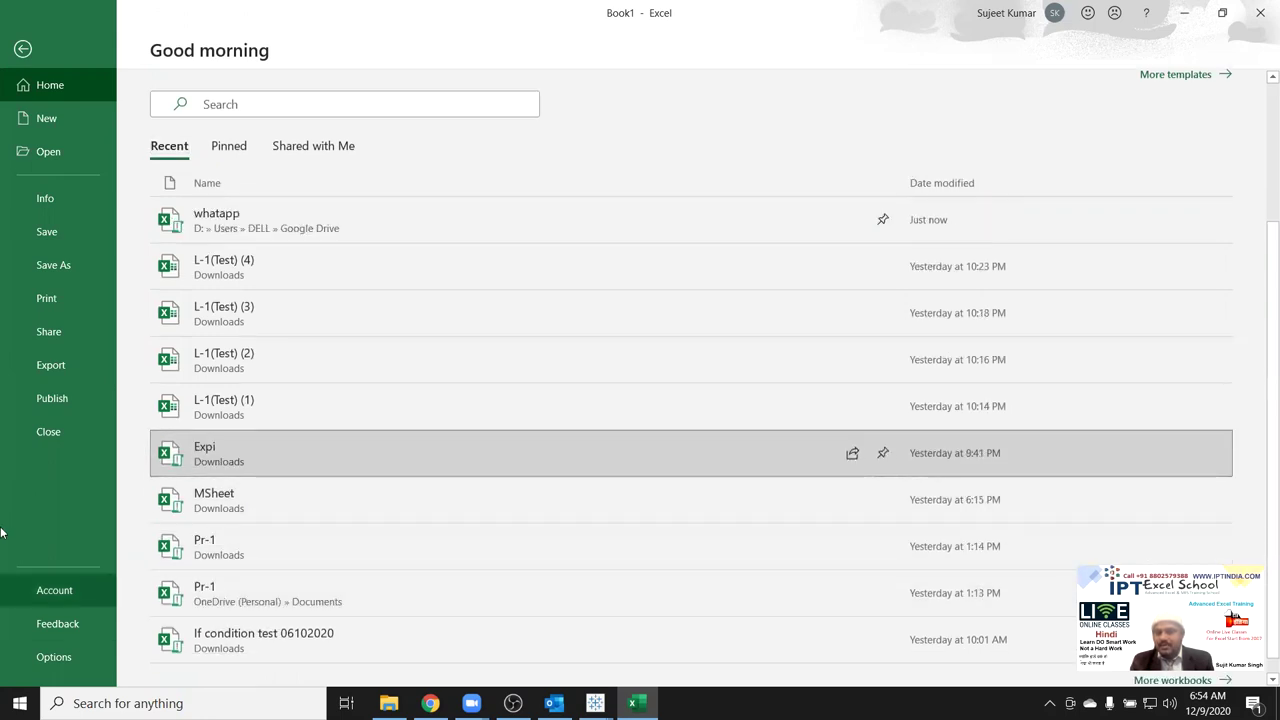
click(229, 146)
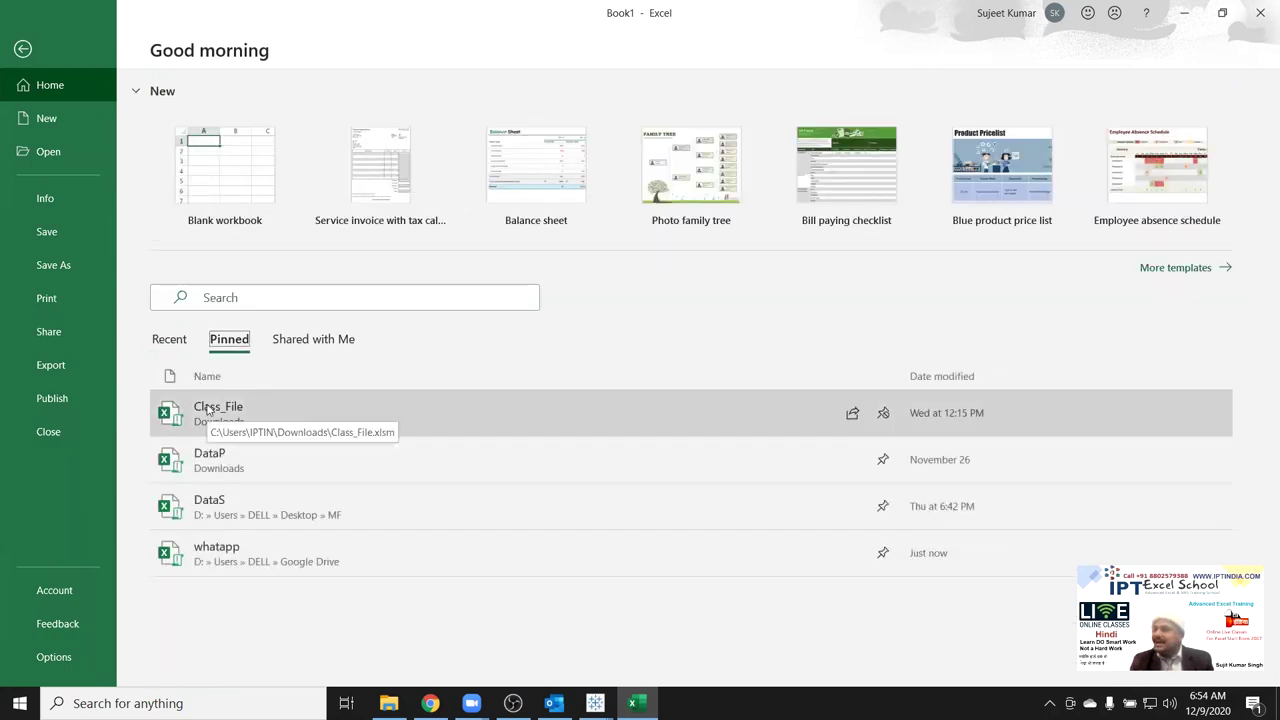
Switch back and forth between the Recent and Pinned workbook lists on the start page.
click(180, 344)
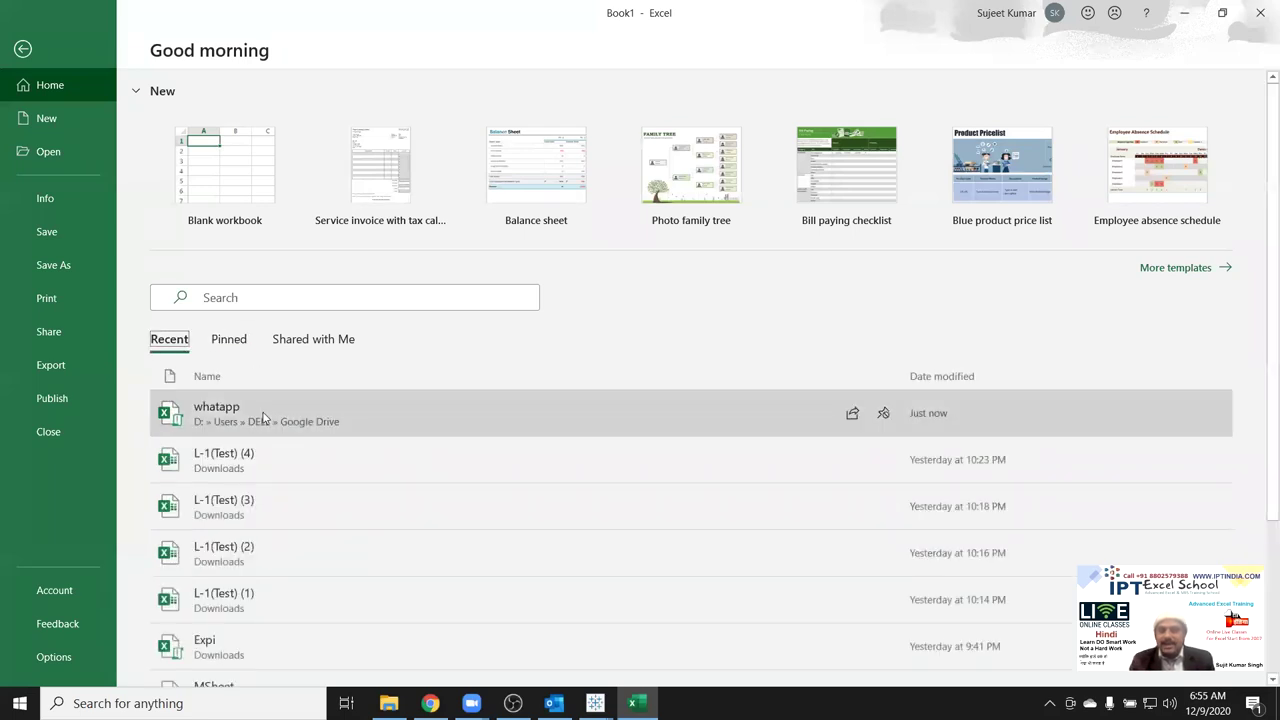
scroll(264, 418, down, 1)
scroll(263, 424, down, 2)
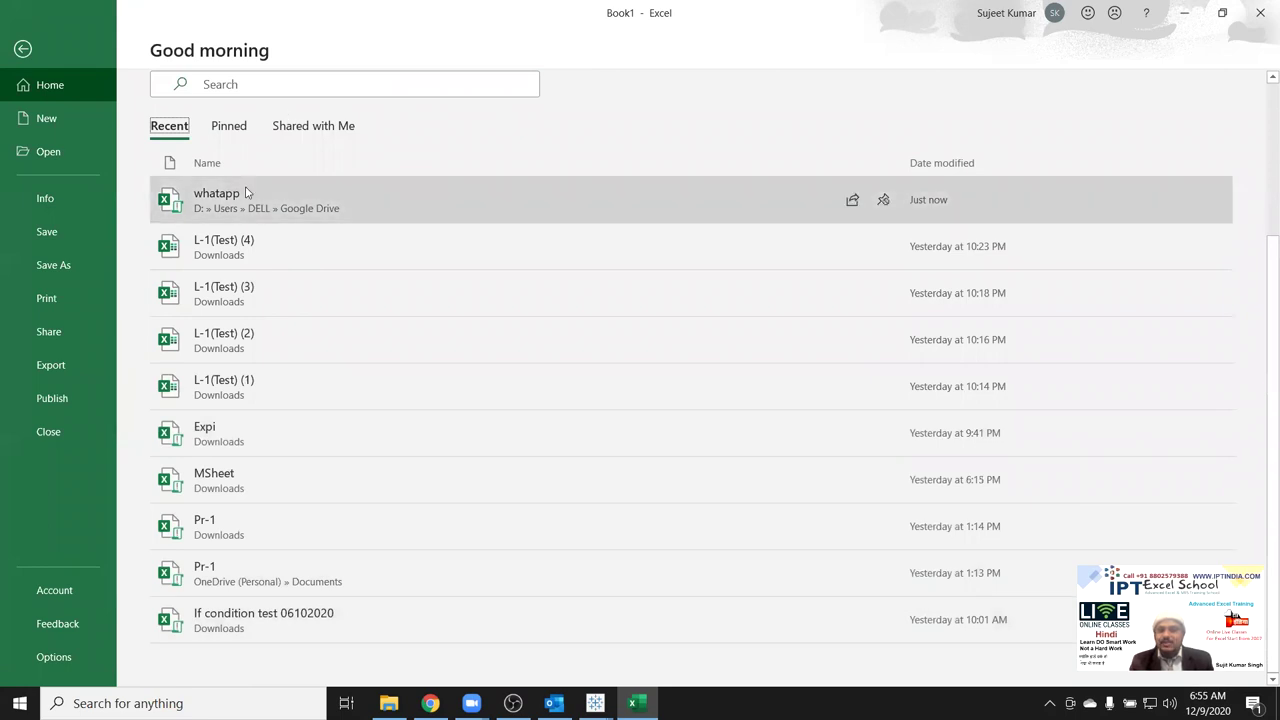
click(229, 126)
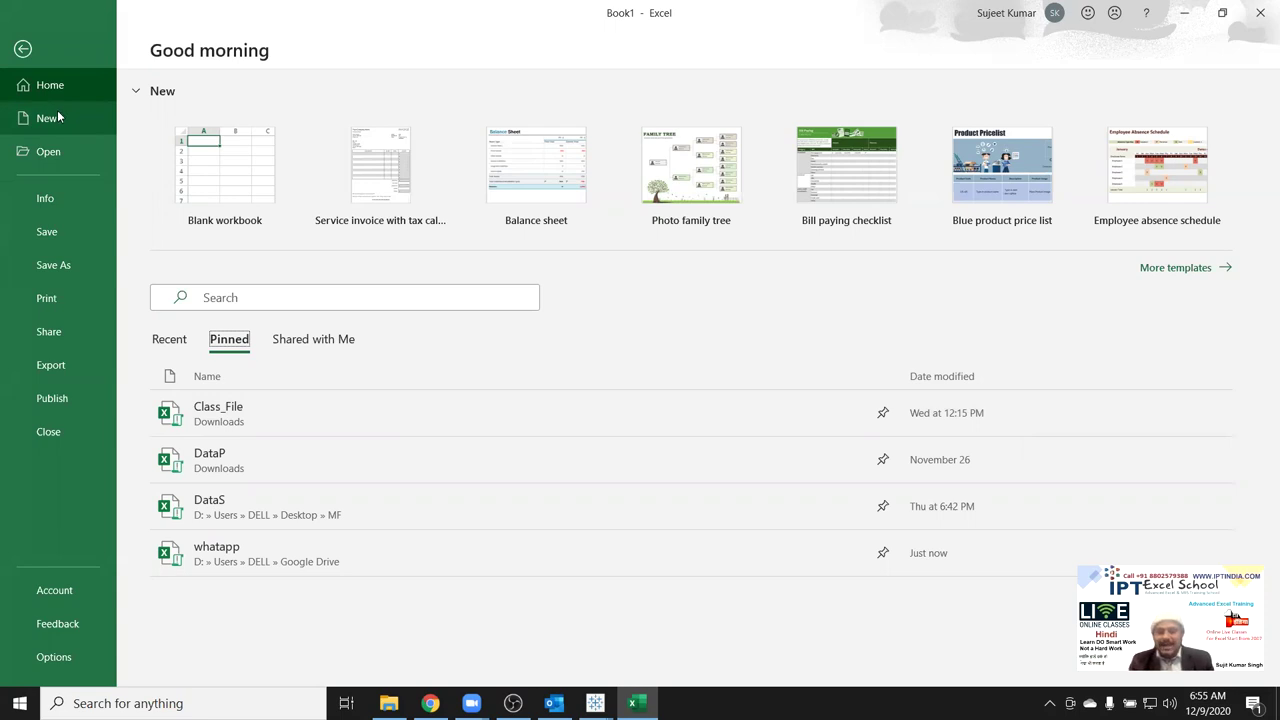
click(45, 85)
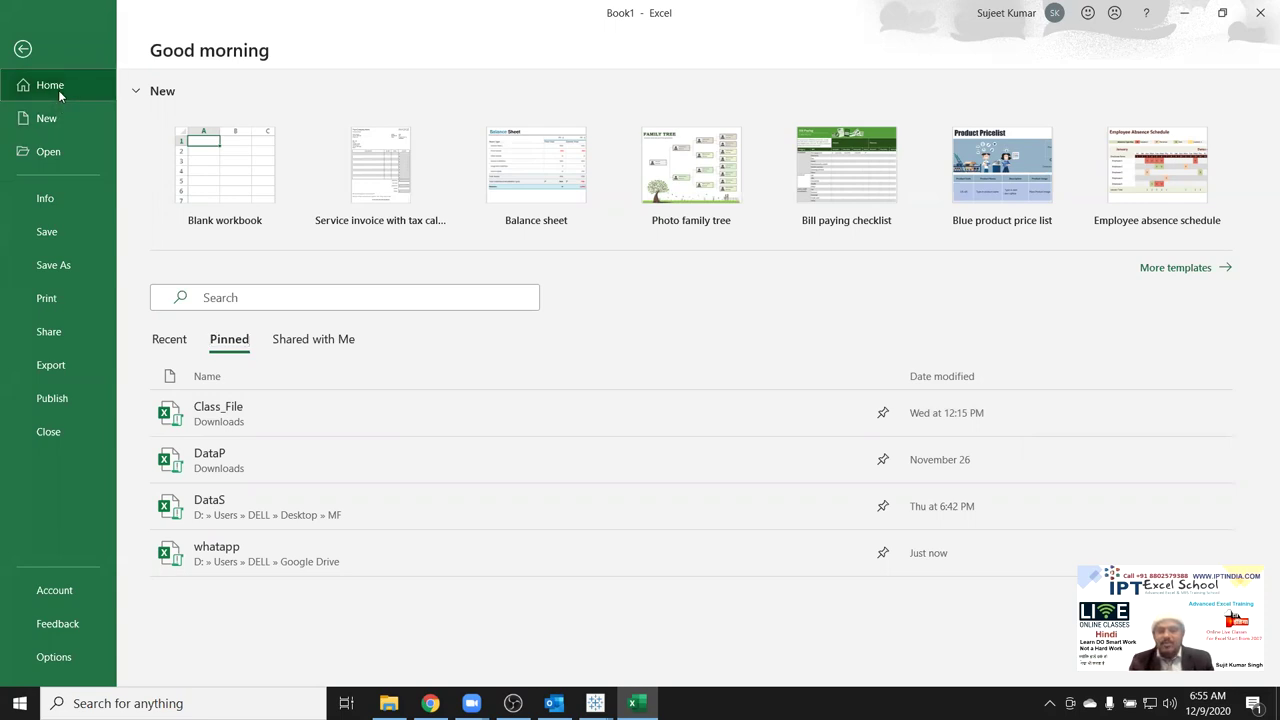
click(172, 338)
scroll(258, 448, down, 2)
scroll(258, 448, down, 1)
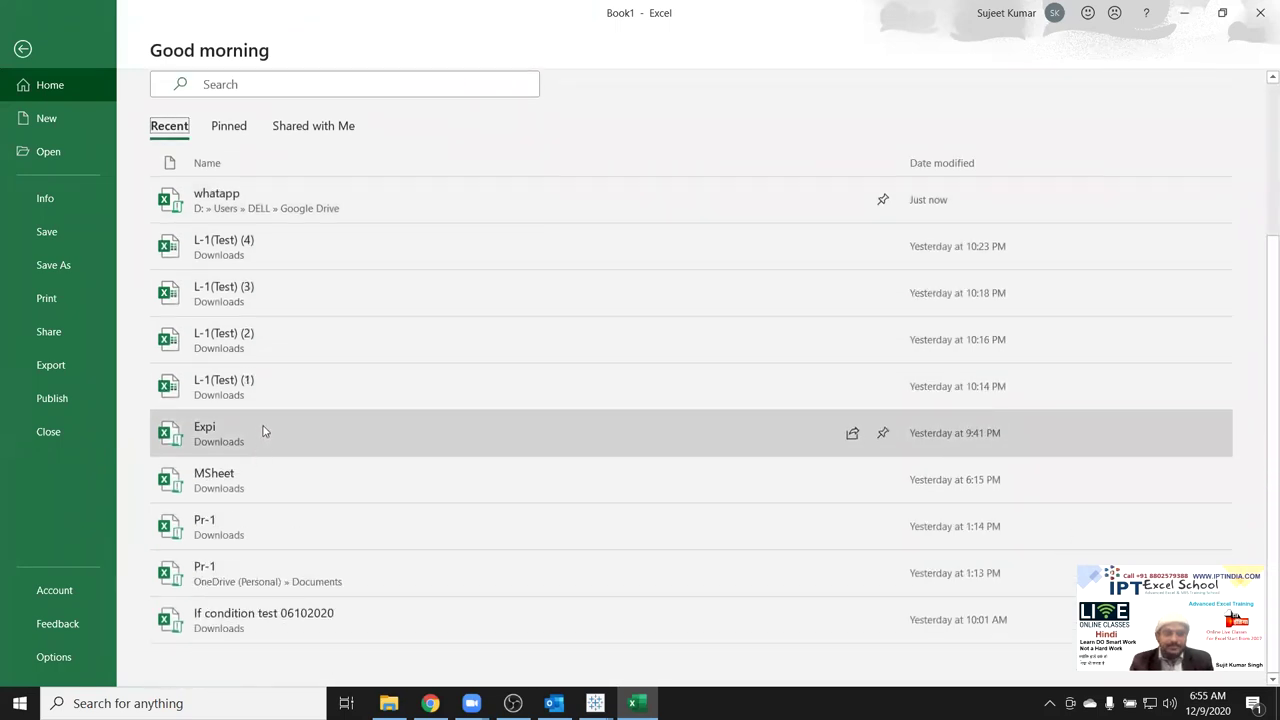
scroll(262, 425, up, 2)
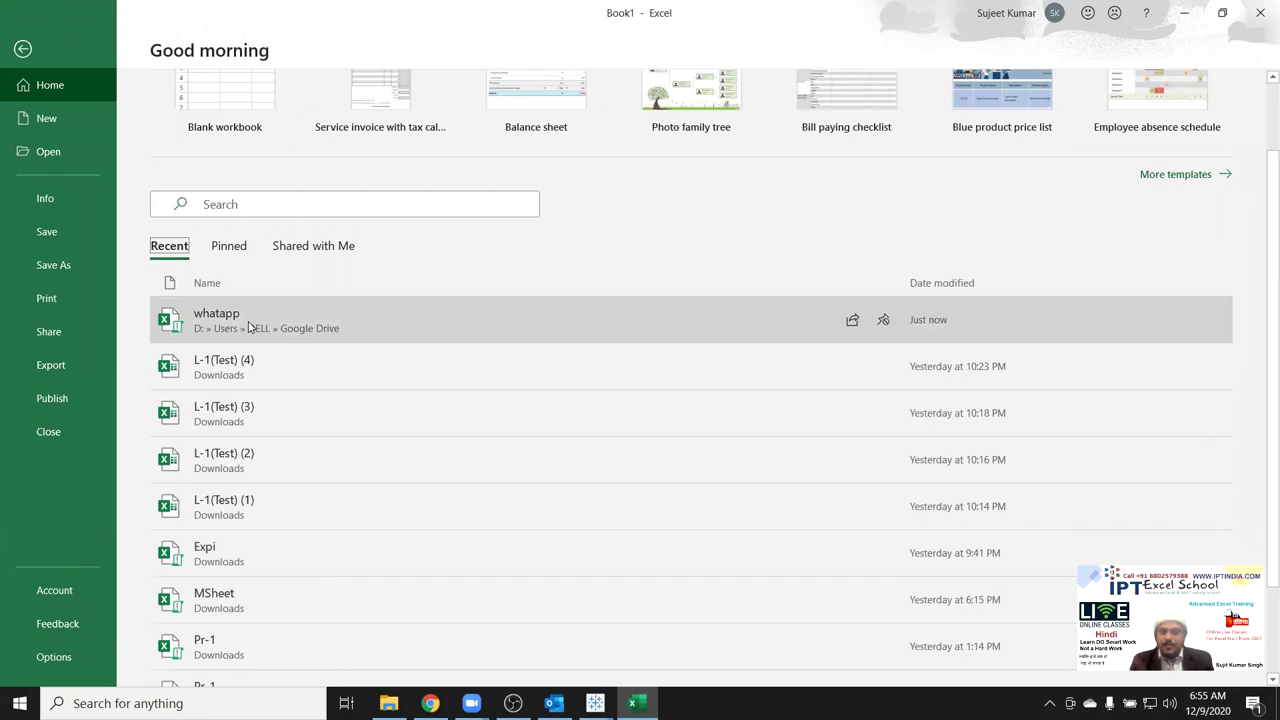
click(243, 246)
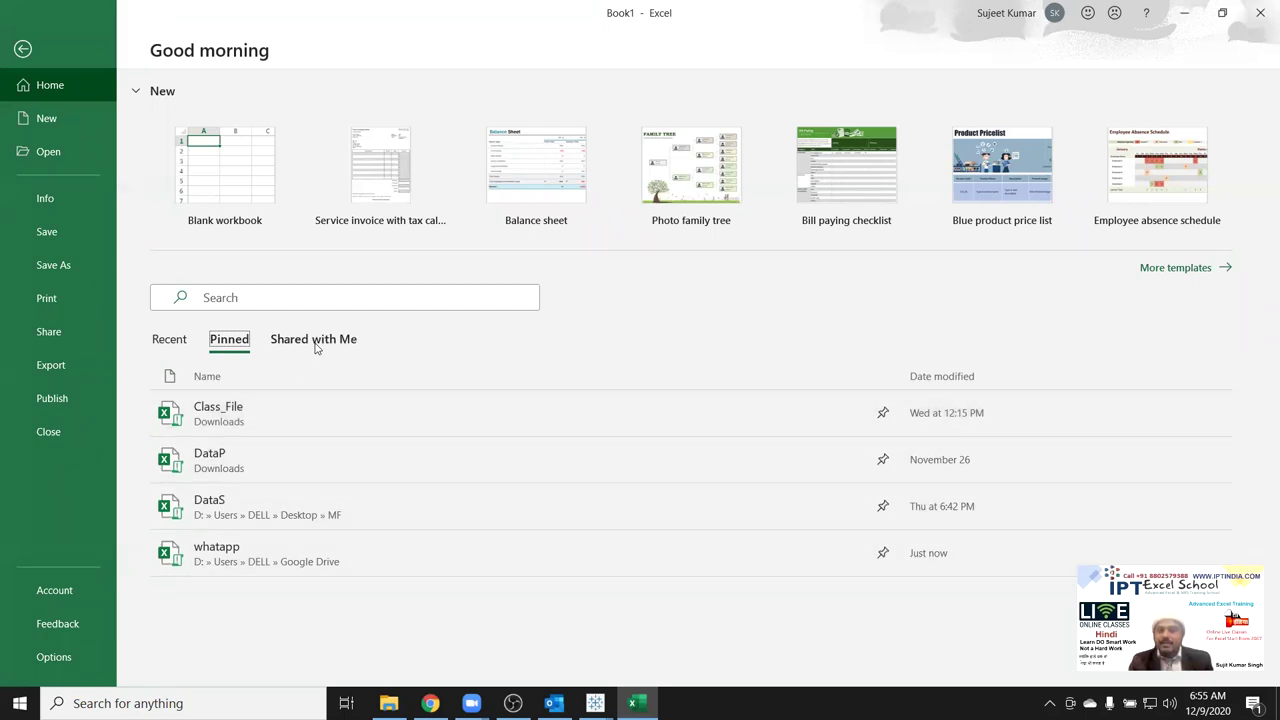
Show the Shared with Me list, with workbooks such as Apr, Amar, Att and PPT.
click(318, 342)
scroll(323, 345, down, 3)
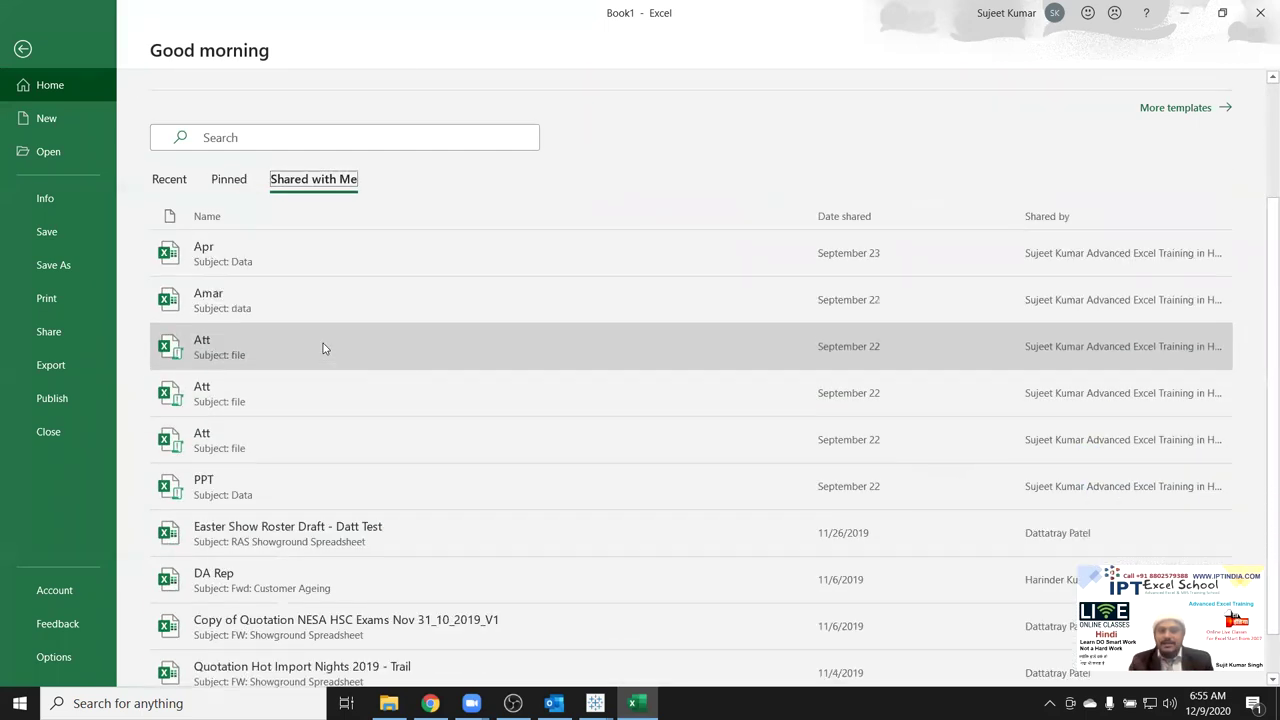
scroll(323, 345, down, 1)
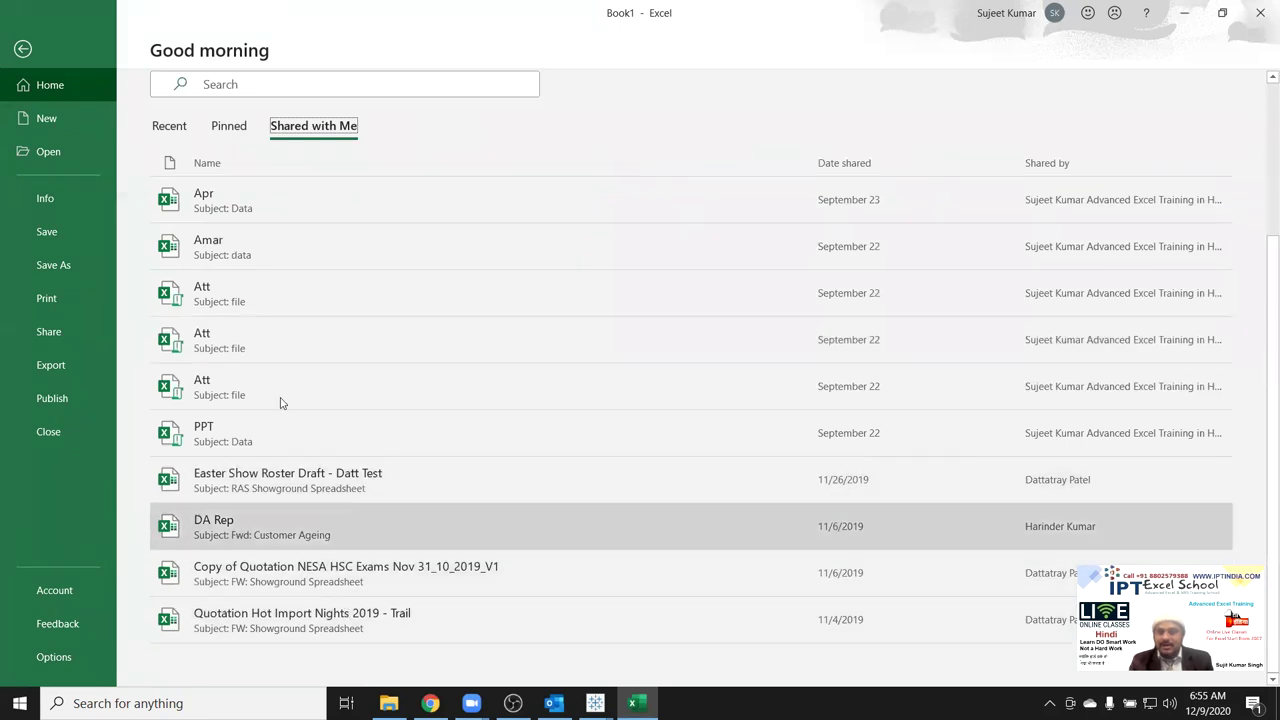
scroll(229, 252, up, 3)
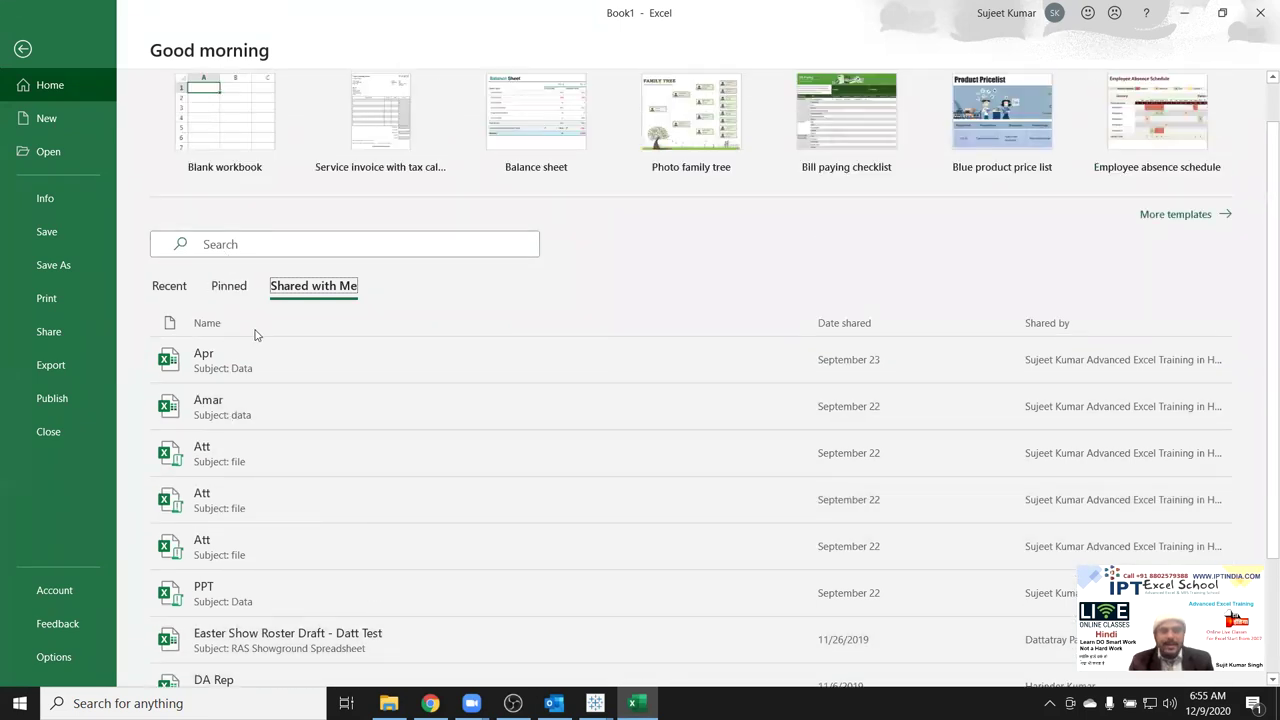
scroll(255, 335, up, 1)
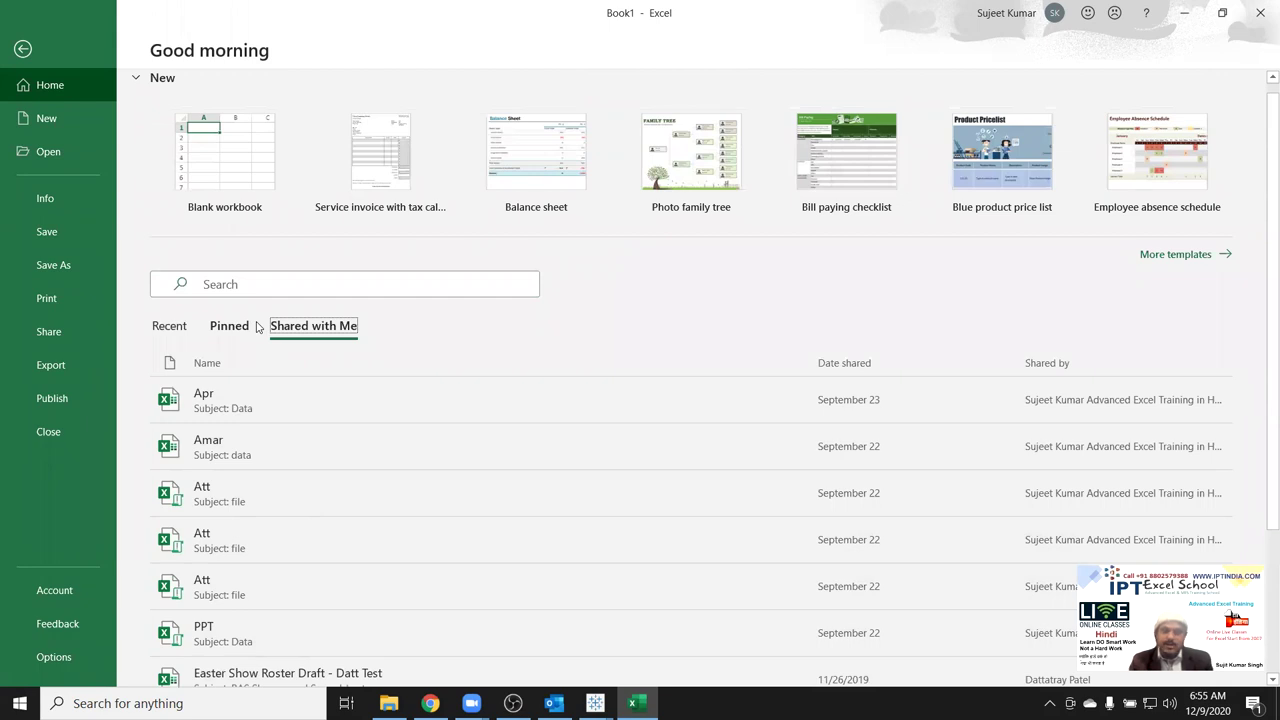
Browse the gallery of new workbook templates in the File backstage.
click(61, 123)
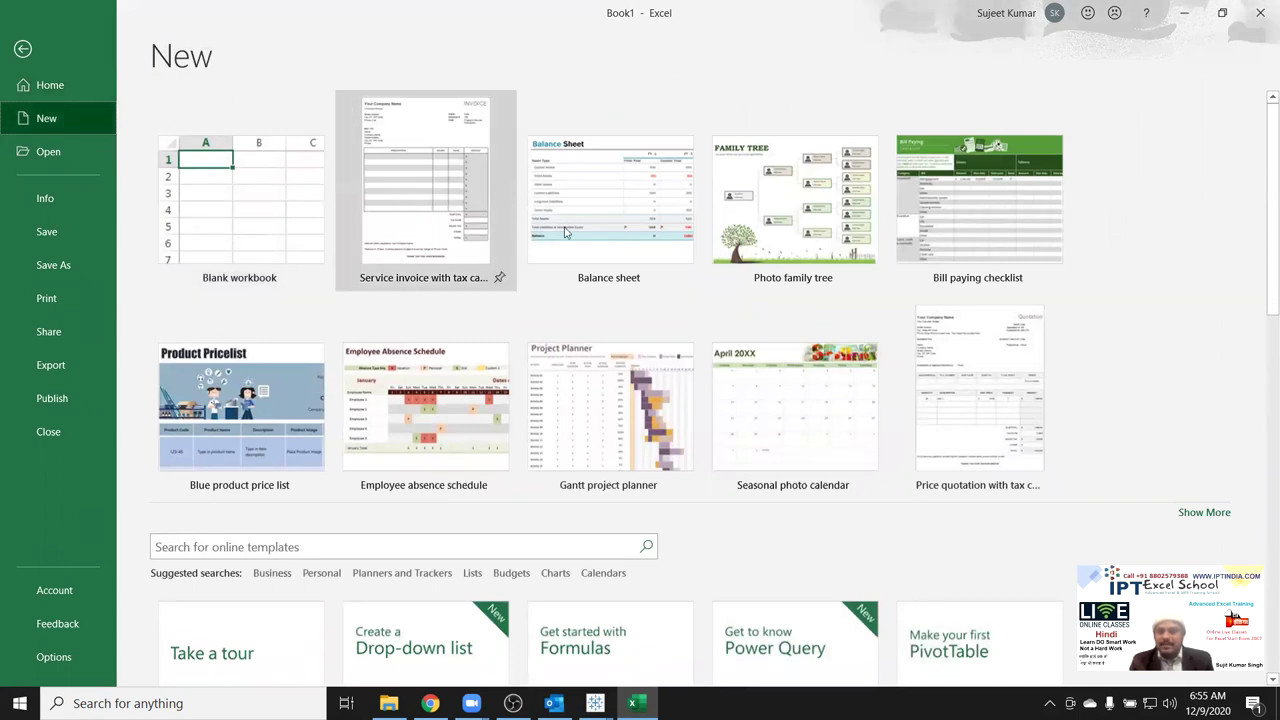
scroll(788, 530, down, 1)
scroll(782, 515, down, 3)
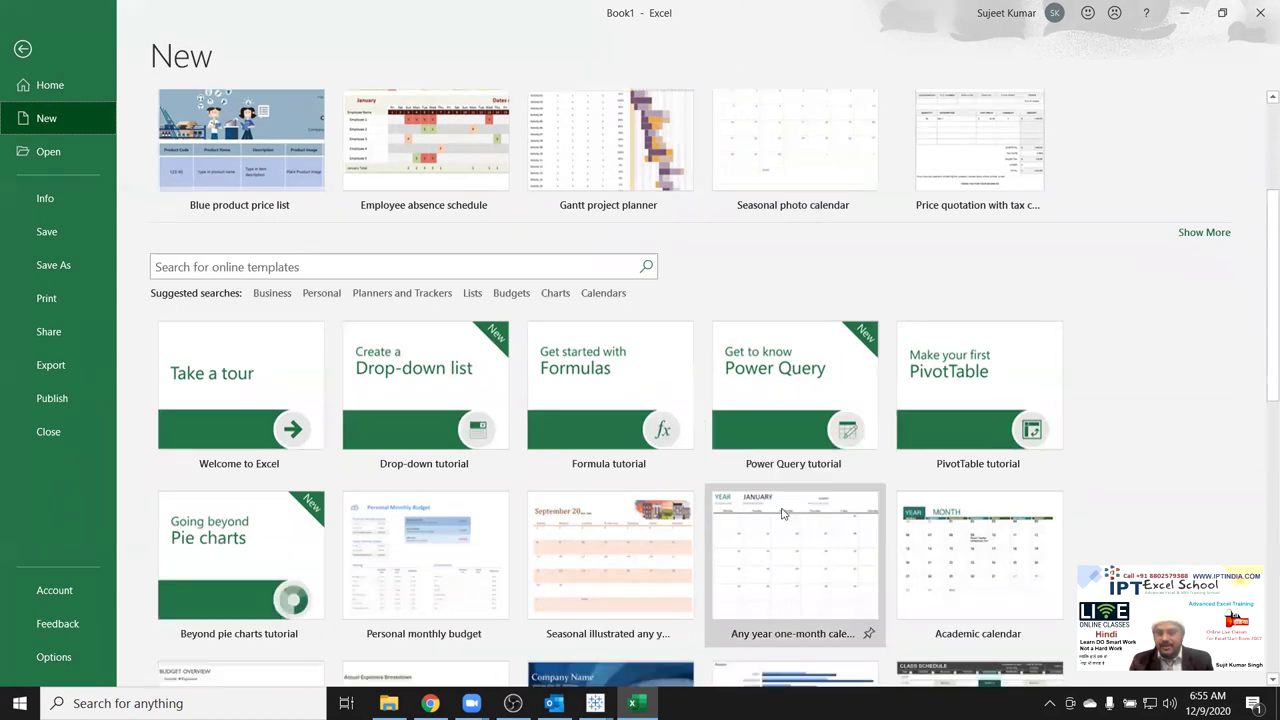
scroll(772, 498, down, 2)
scroll(768, 490, up, 2)
scroll(765, 485, down, 1)
scroll(763, 480, down, 2)
scroll(762, 480, up, 2)
scroll(757, 480, up, 3)
scroll(743, 457, up, 3)
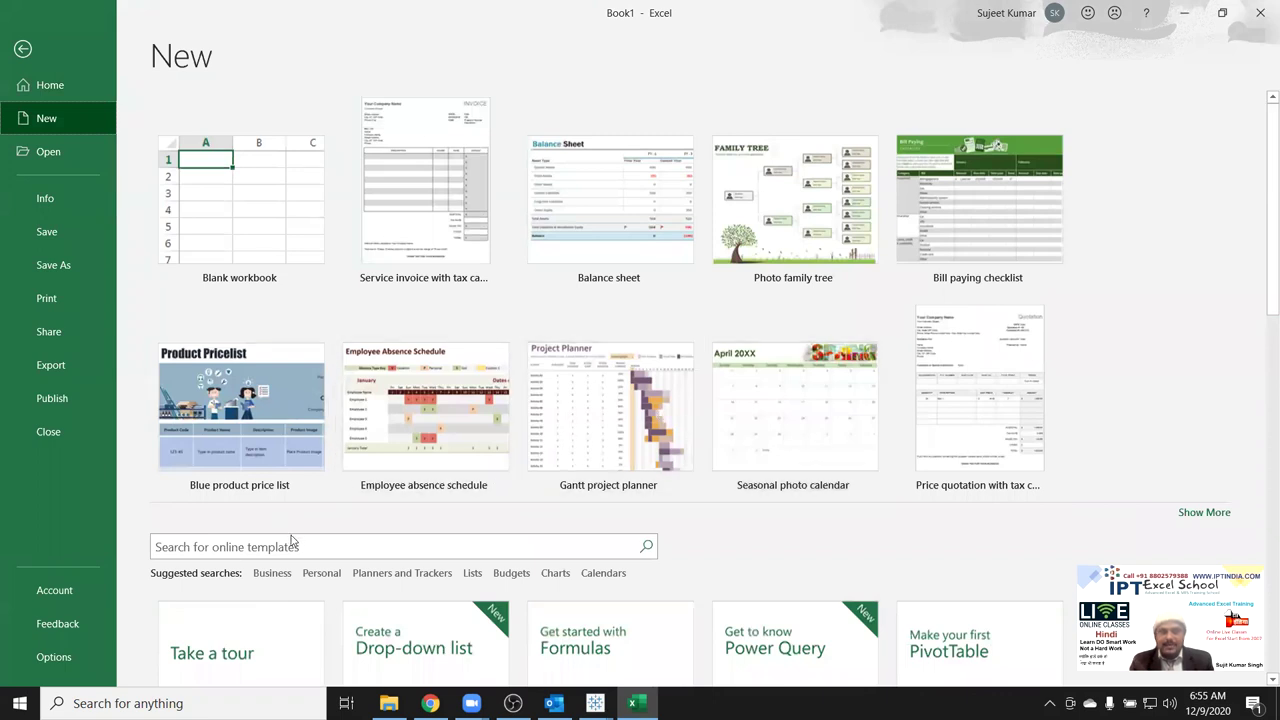
scroll(308, 545, down, 2)
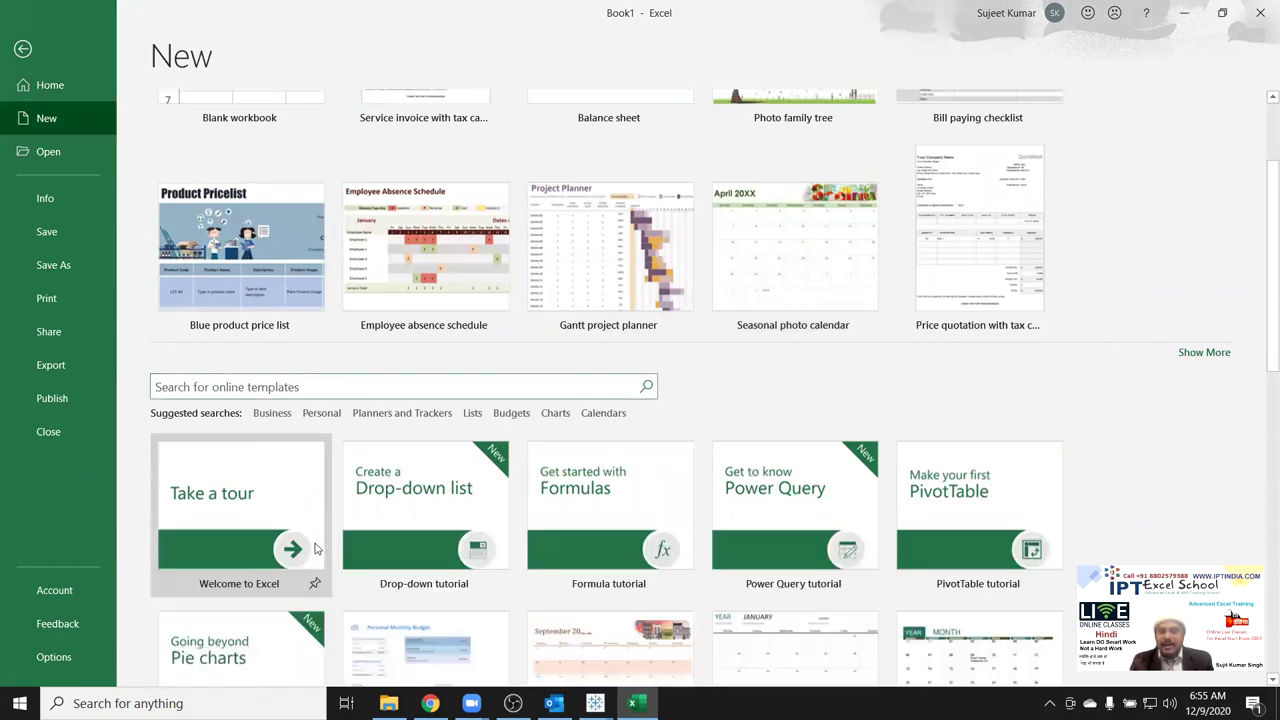
scroll(315, 545, down, 1)
scroll(315, 545, down, 1)
scroll(315, 545, down, 1)
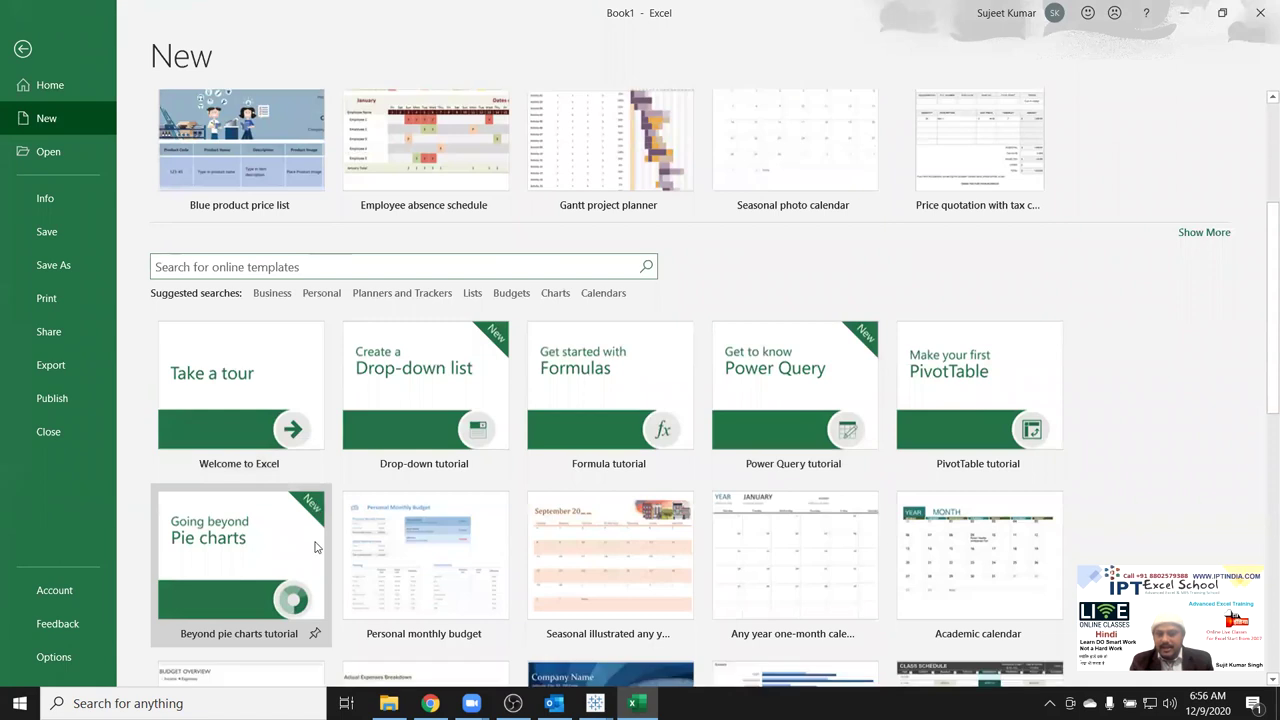
scroll(315, 543, down, 1)
Search online templates for 'Bill' and scroll through results like Bill Paid Tracker and invoices.
text(Bi)
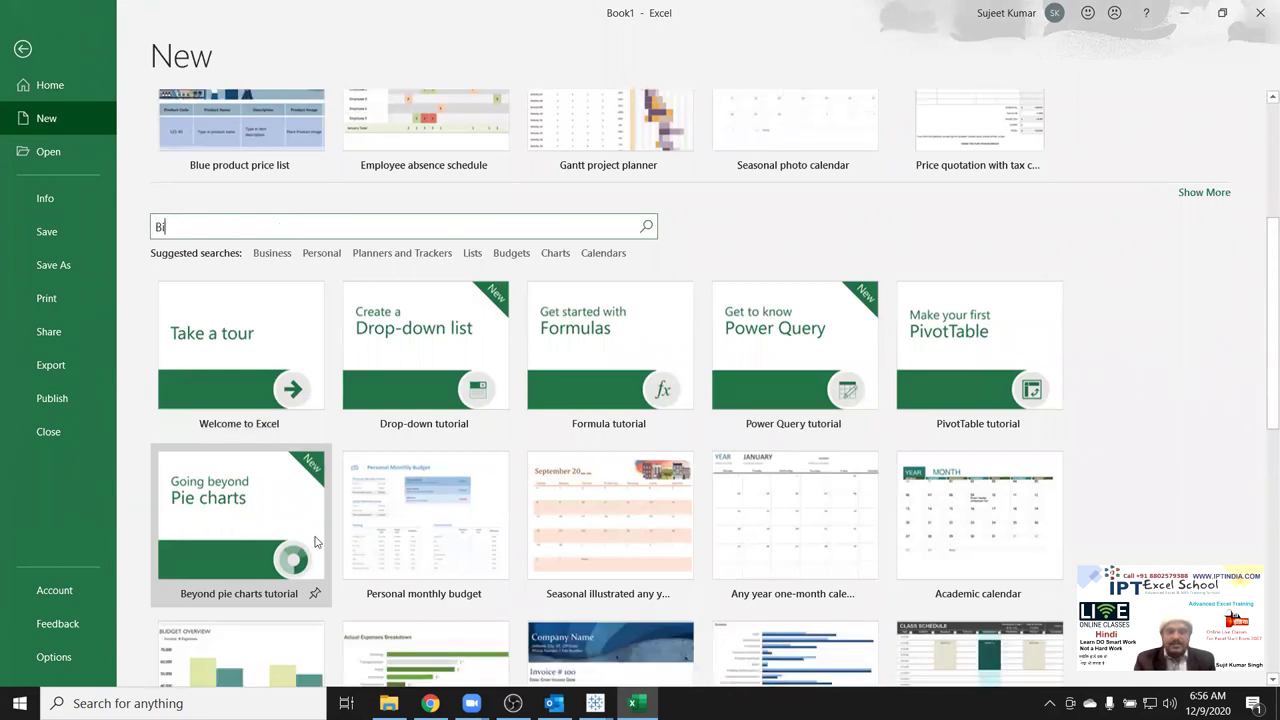
text(ll)
key(Return)
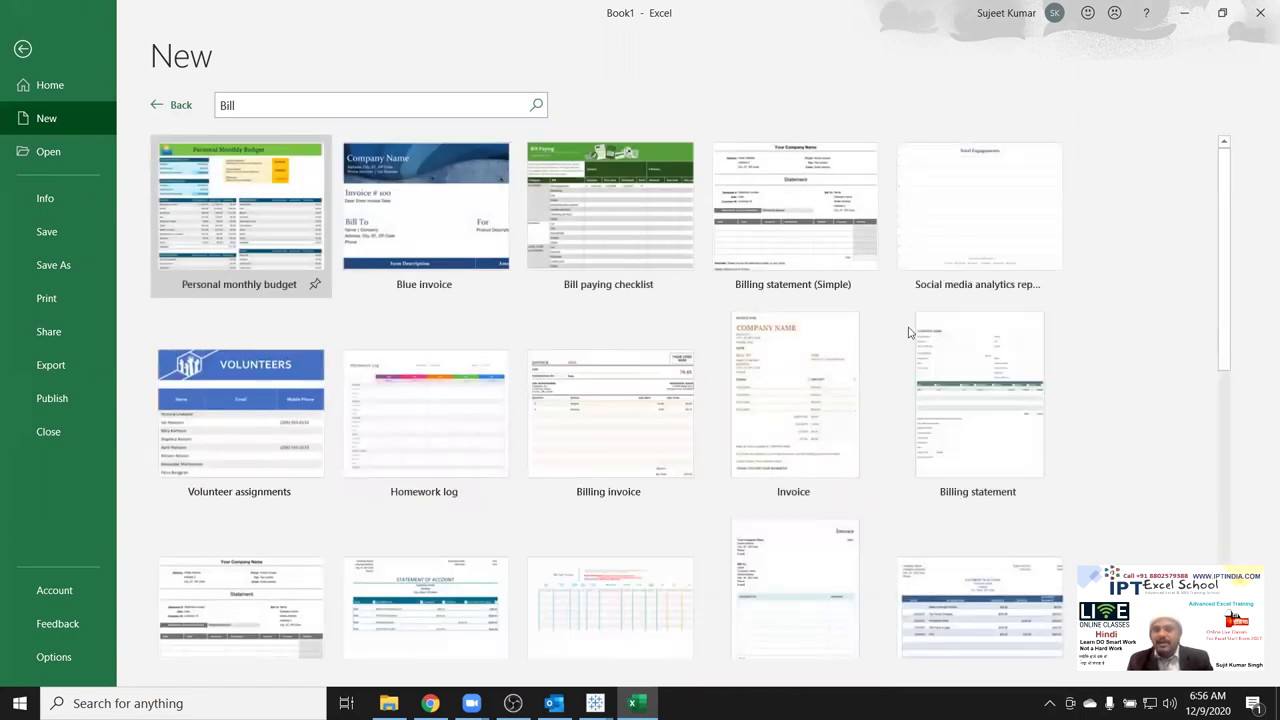
scroll(960, 400, down, 2)
scroll(712, 437, down, 1)
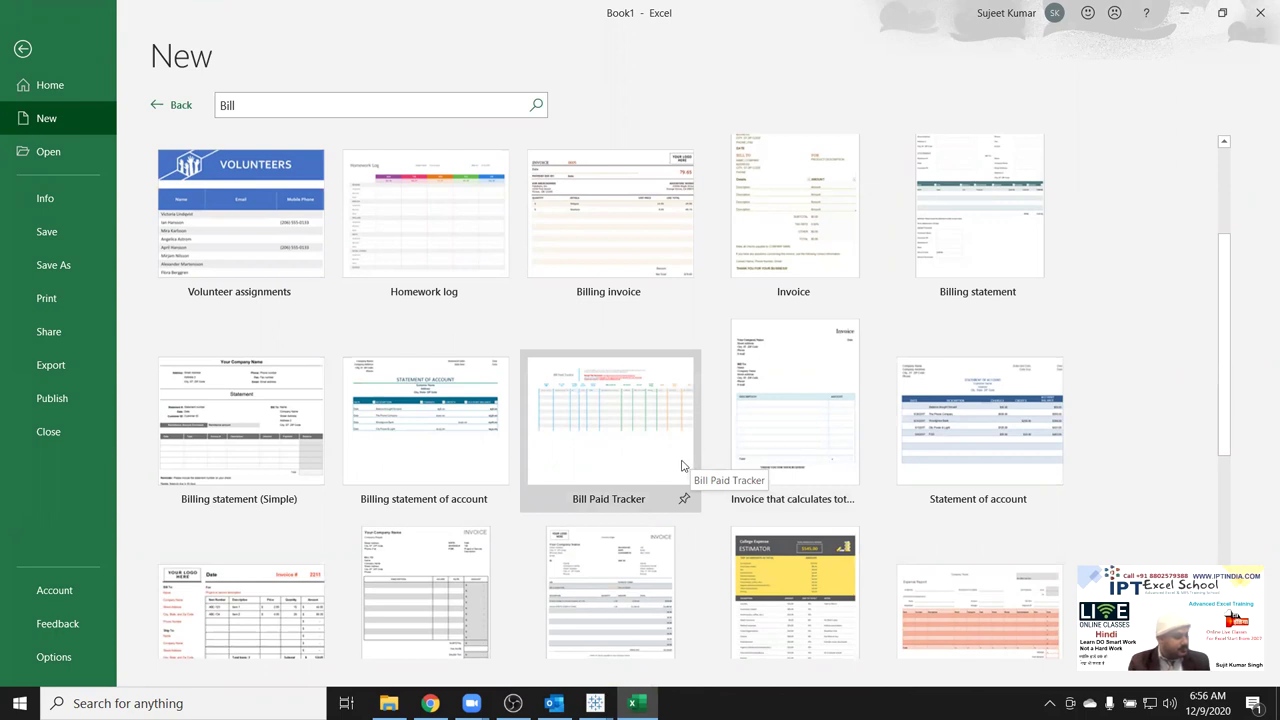
scroll(594, 460, down, 2)
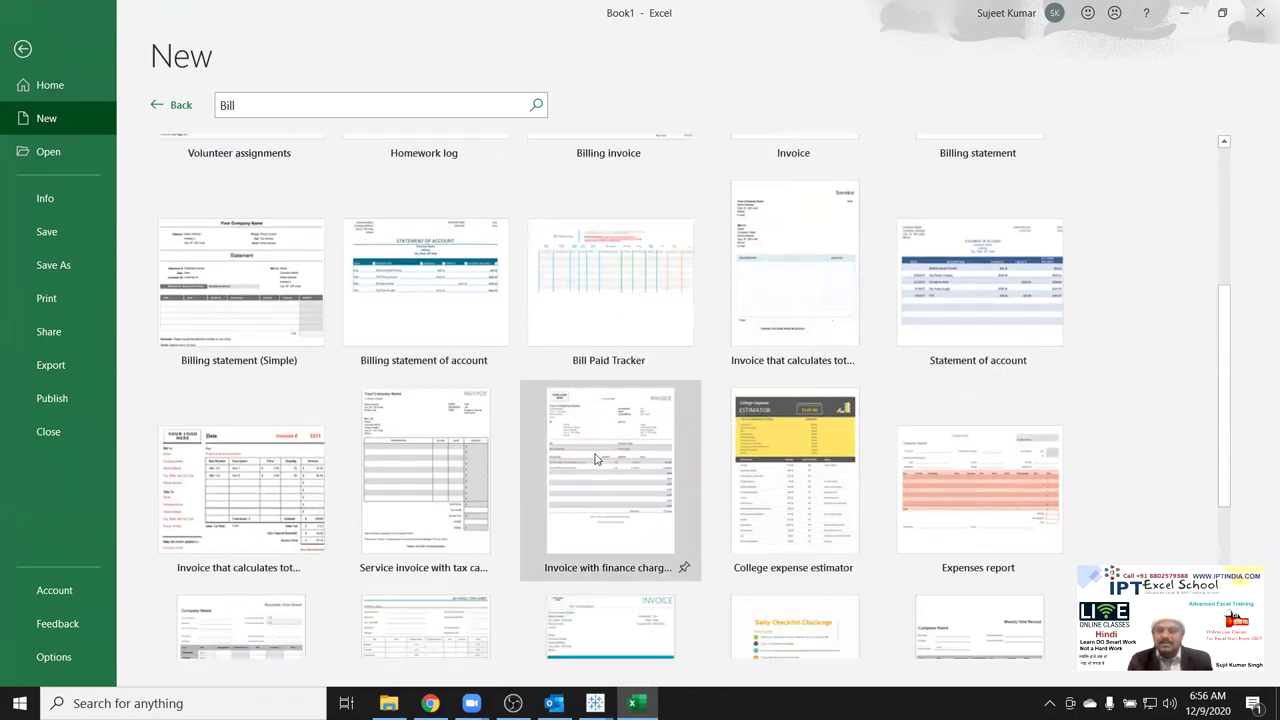
scroll(594, 460, down, 3)
scroll(591, 460, up, 2)
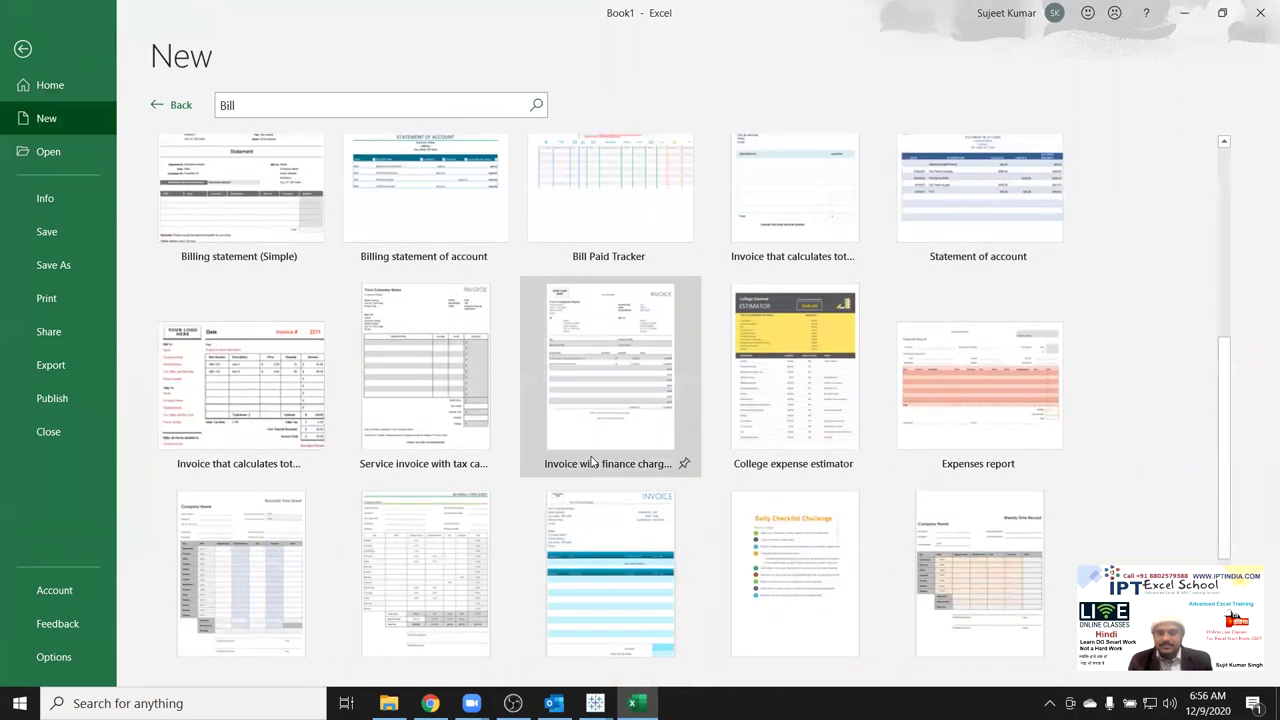
scroll(591, 460, up, 2)
scroll(591, 460, up, 2)
scroll(591, 460, up, 2)
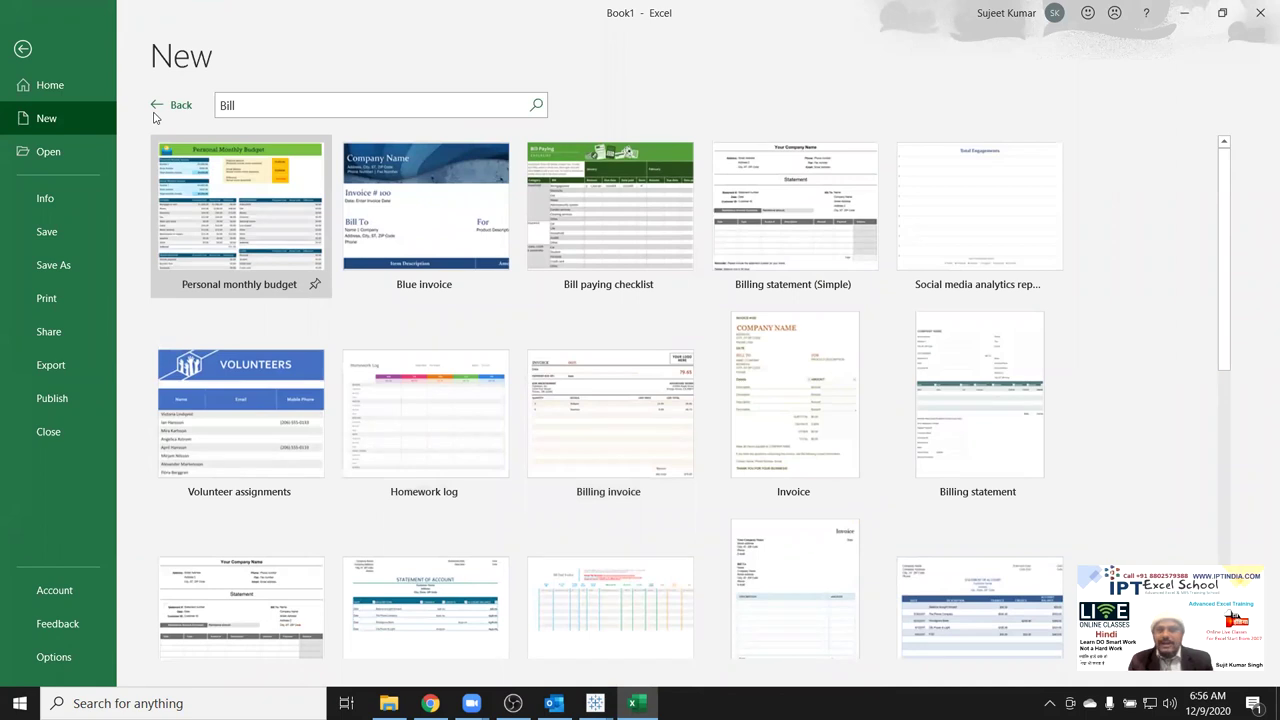
click(73, 156)
Browse the Open page's recent workbooks, with whatapp, Class_File, DataP and DataS pinned.
click(70, 97)
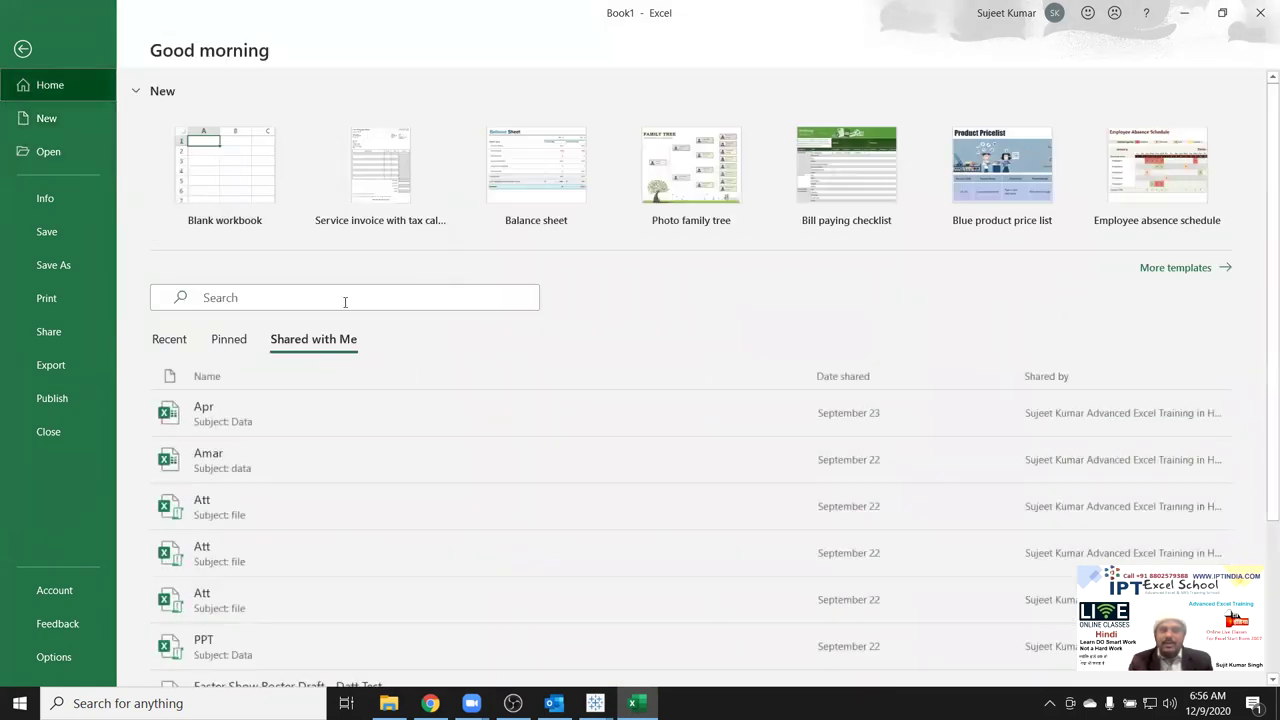
scroll(215, 435, down, 2)
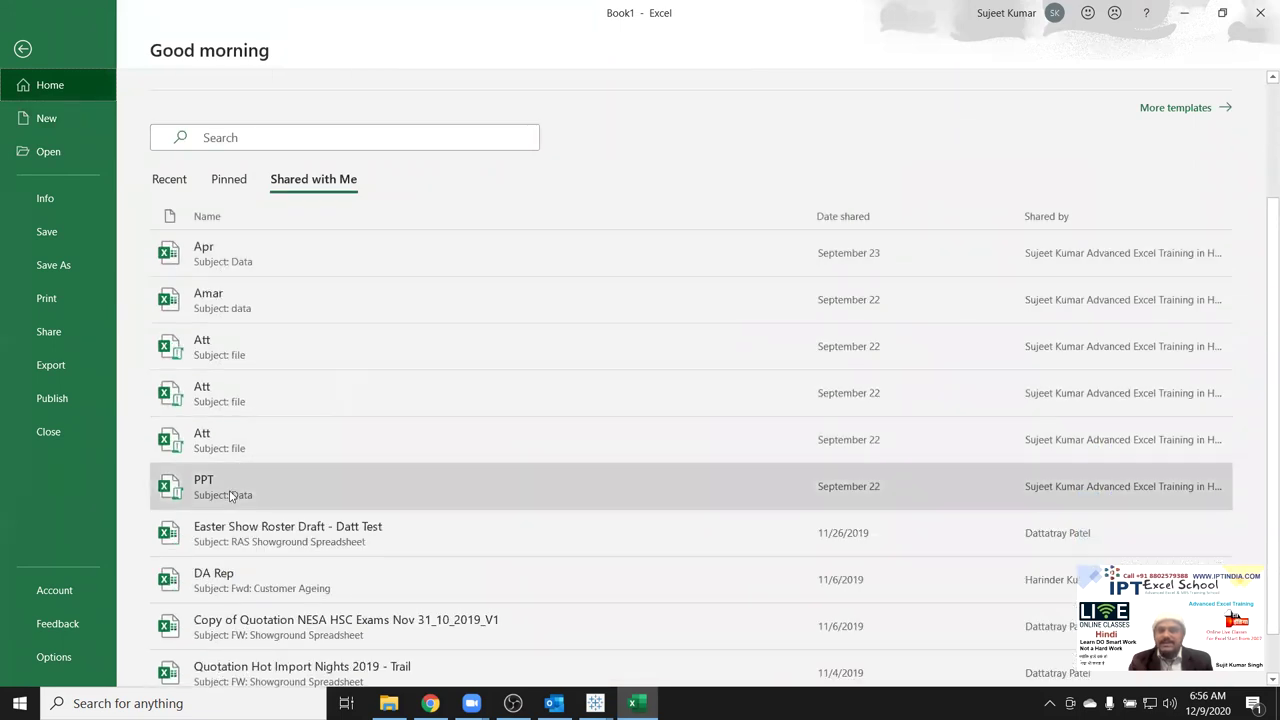
scroll(229, 497, down, 1)
scroll(229, 500, up, 1)
scroll(229, 500, up, 3)
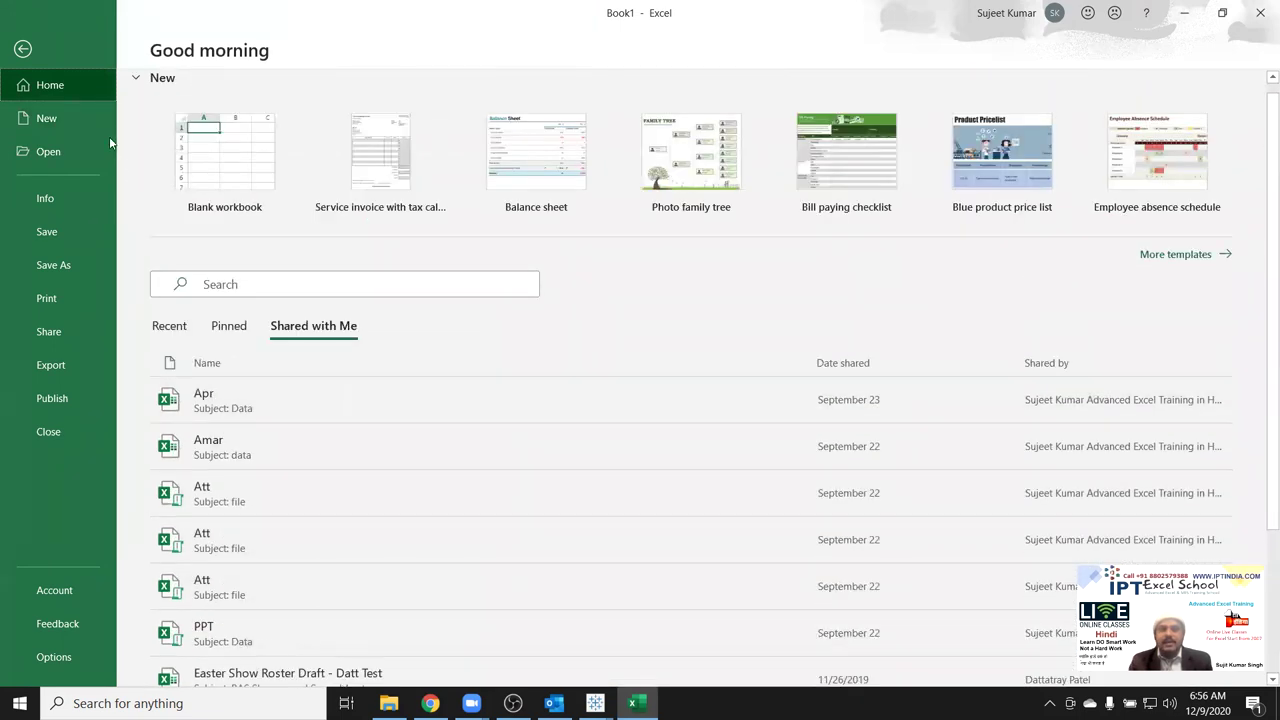
click(78, 154)
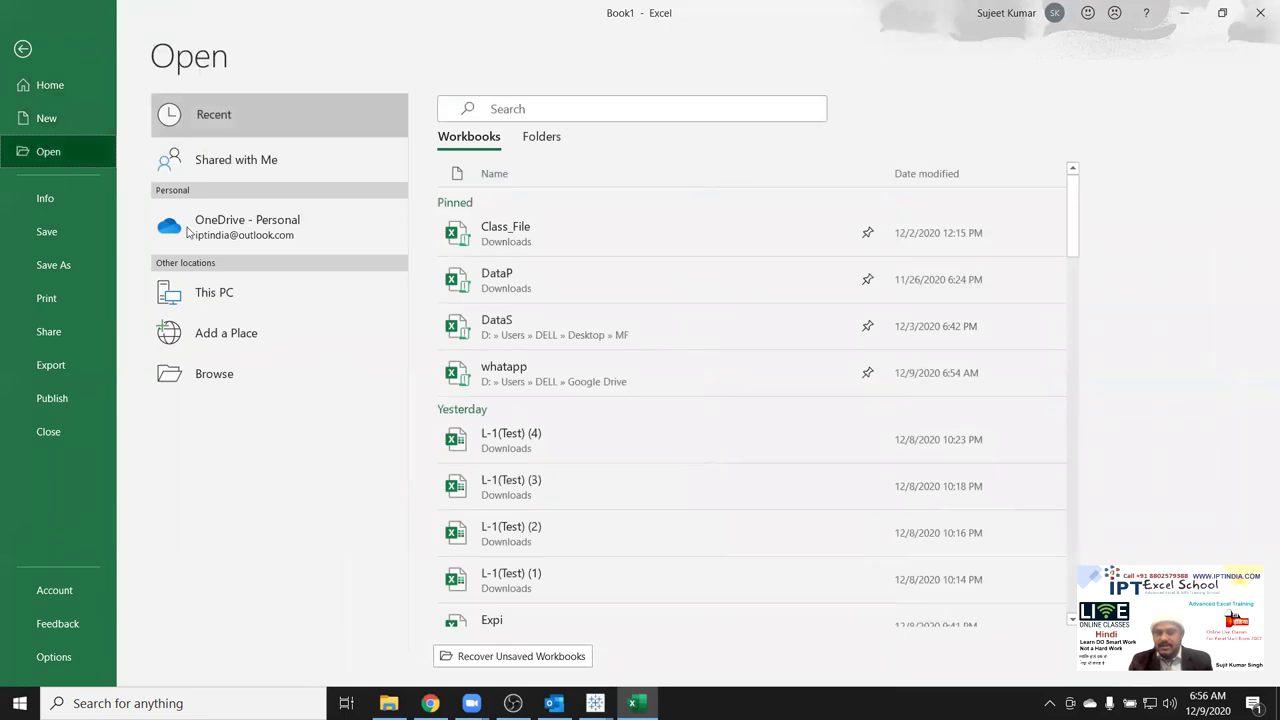
scroll(520, 345, down, 3)
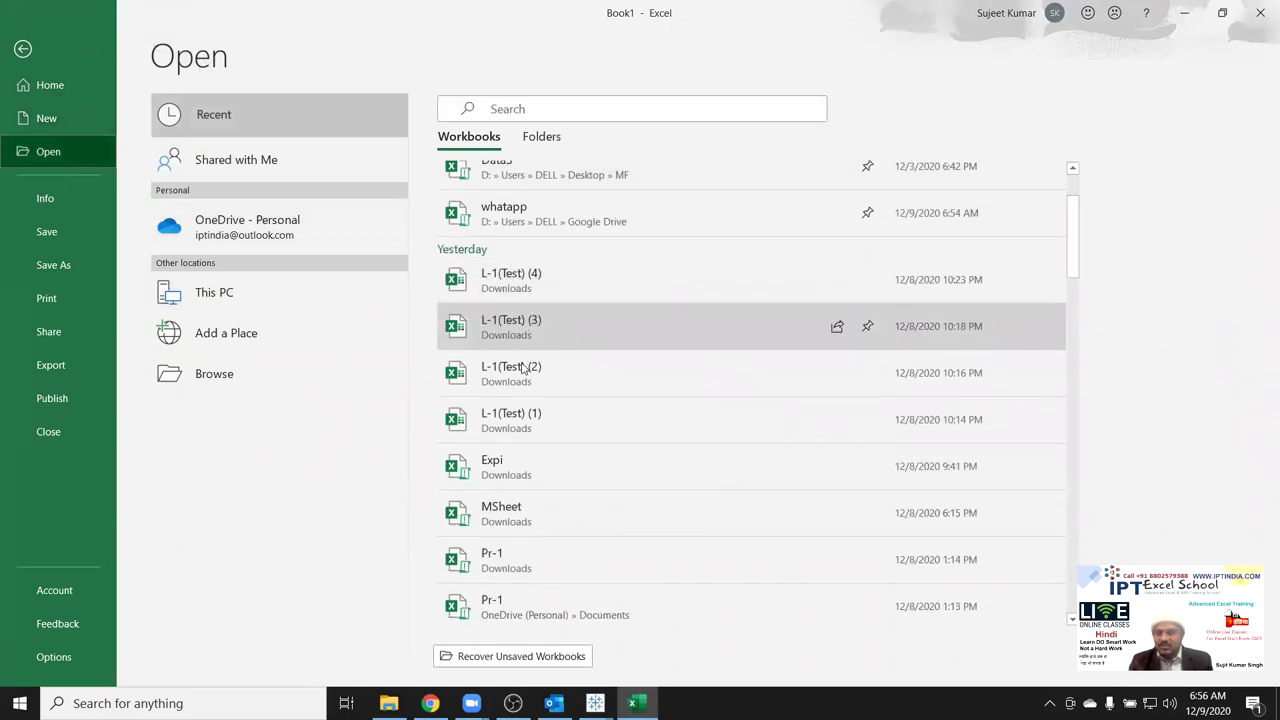
scroll(520, 405, down, 4)
scroll(517, 412, down, 5)
scroll(517, 415, down, 3)
scroll(517, 415, down, 4)
scroll(516, 418, down, 7)
scroll(514, 424, down, 1)
scroll(514, 420, up, 3)
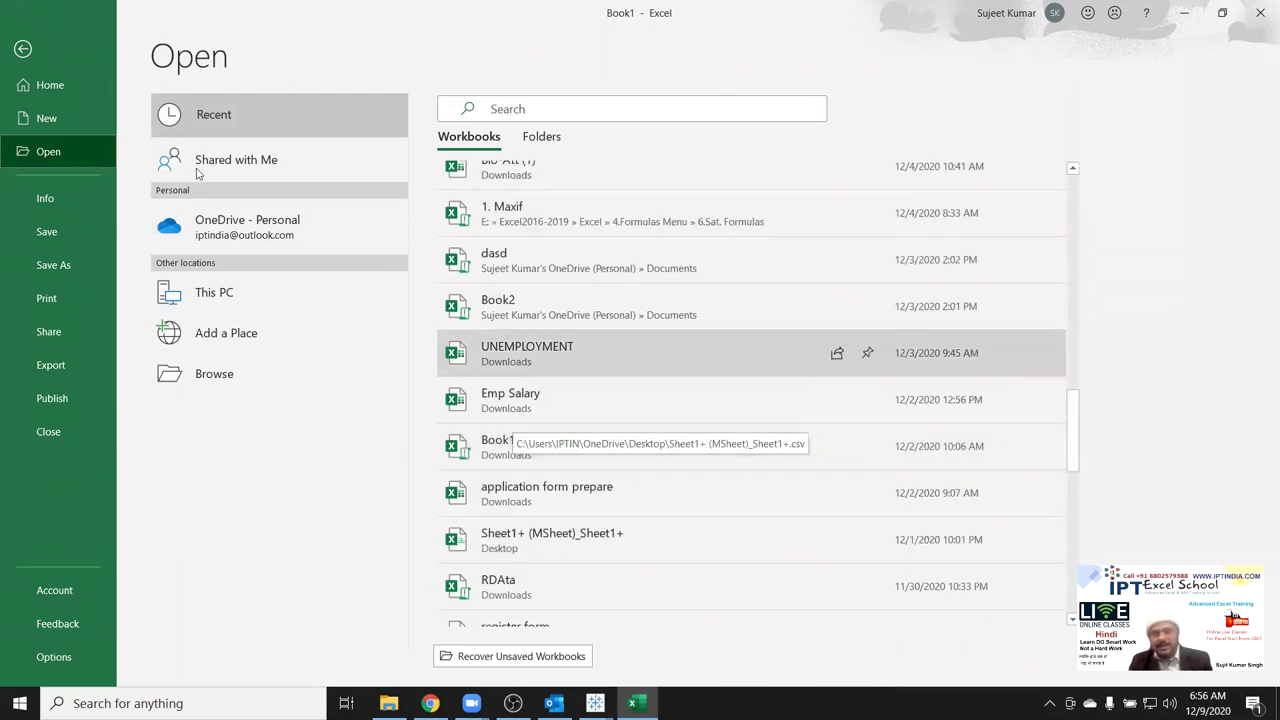
click(62, 88)
scroll(300, 440, down, 3)
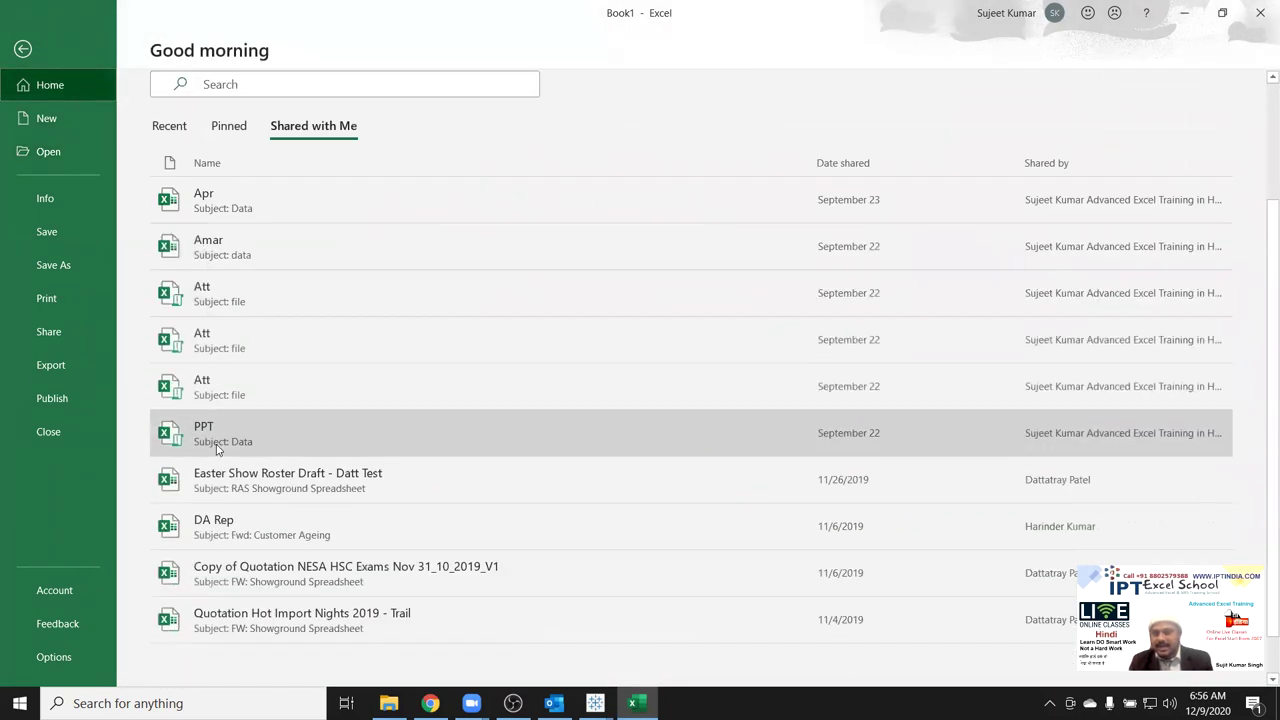
scroll(300, 440, up, 3)
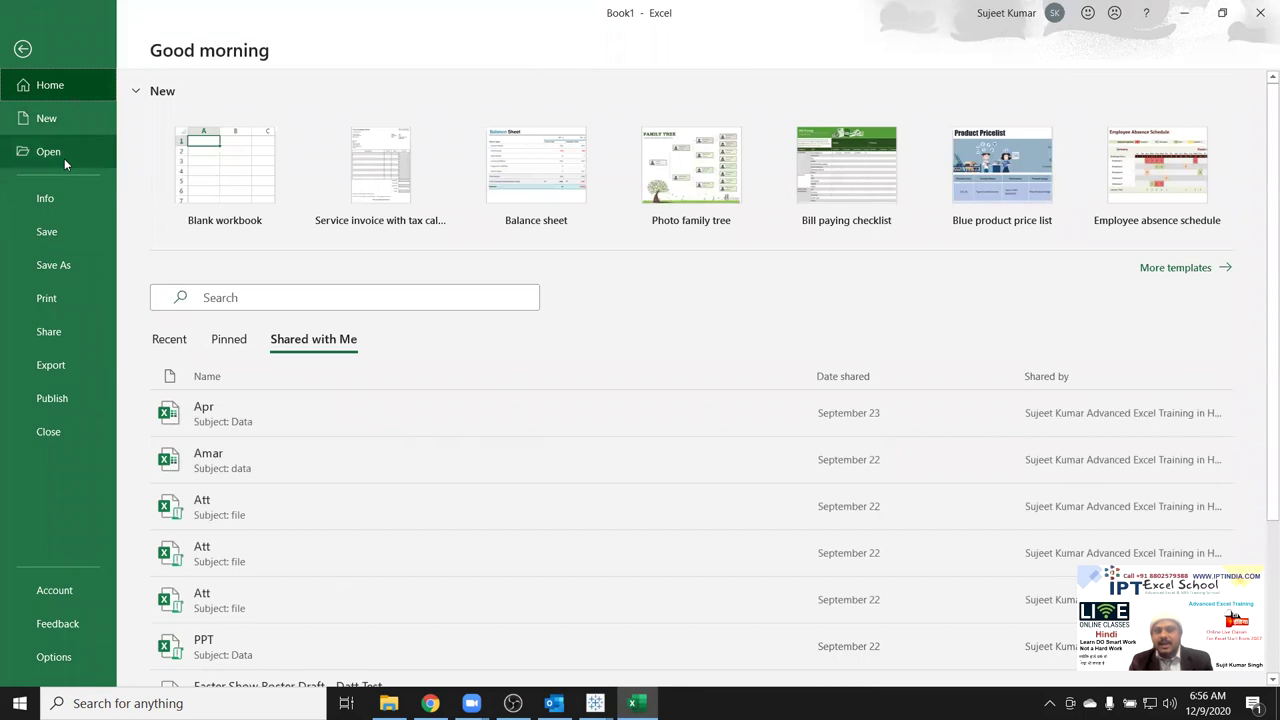
click(64, 158)
scroll(673, 338, down, 3)
scroll(673, 338, down, 5)
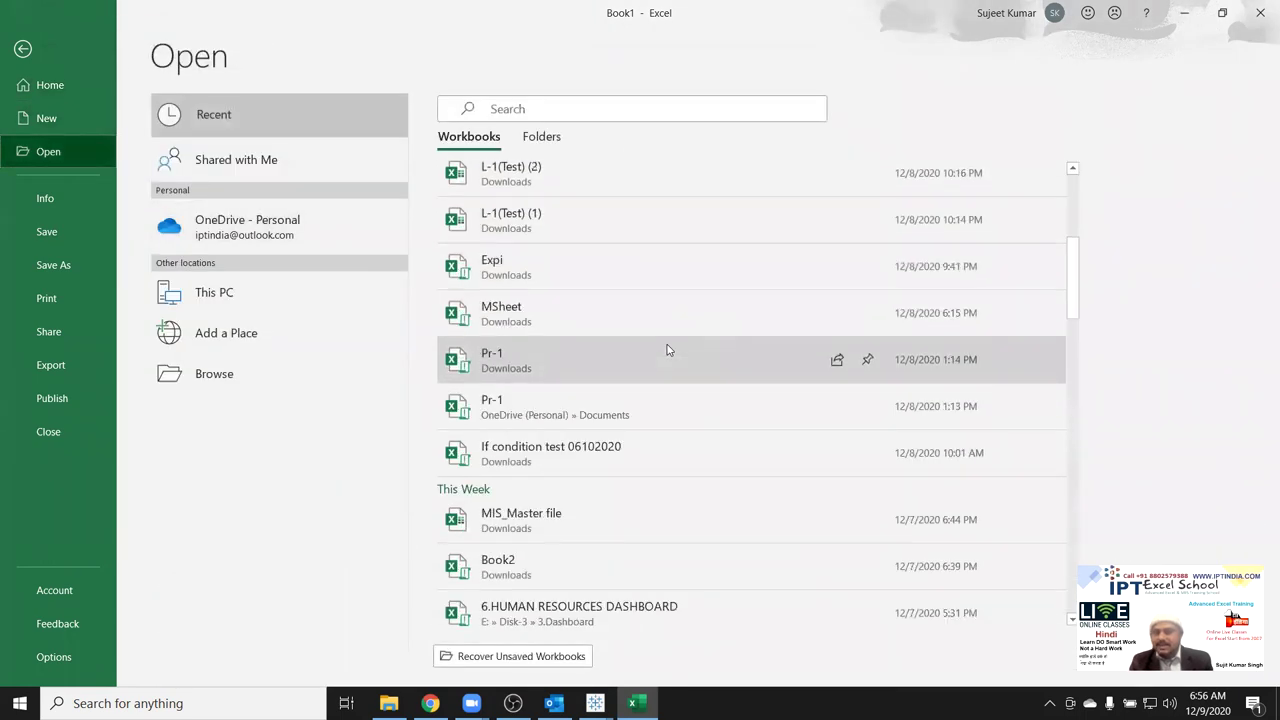
scroll(666, 349, up, 10)
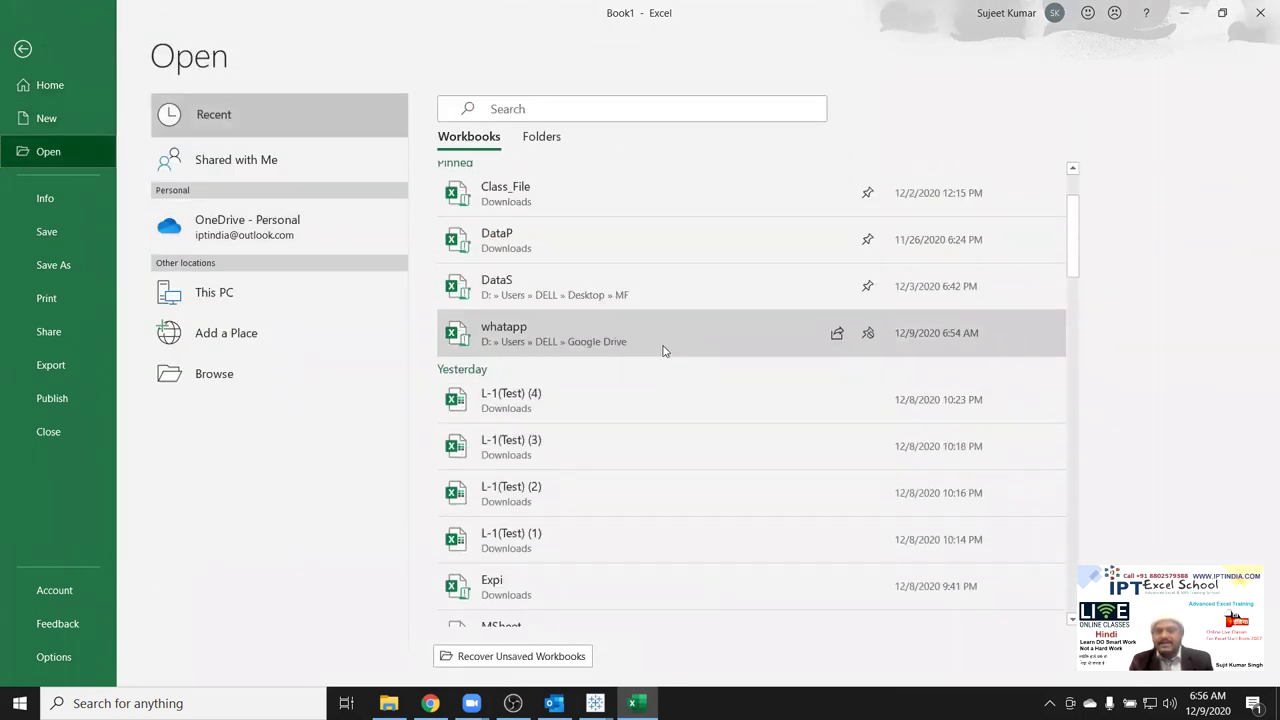
Compare the Folders and Workbooks lists, then open and cancel the Browse dialog.
click(527, 146)
scroll(519, 480, down, 1)
scroll(519, 484, down, 4)
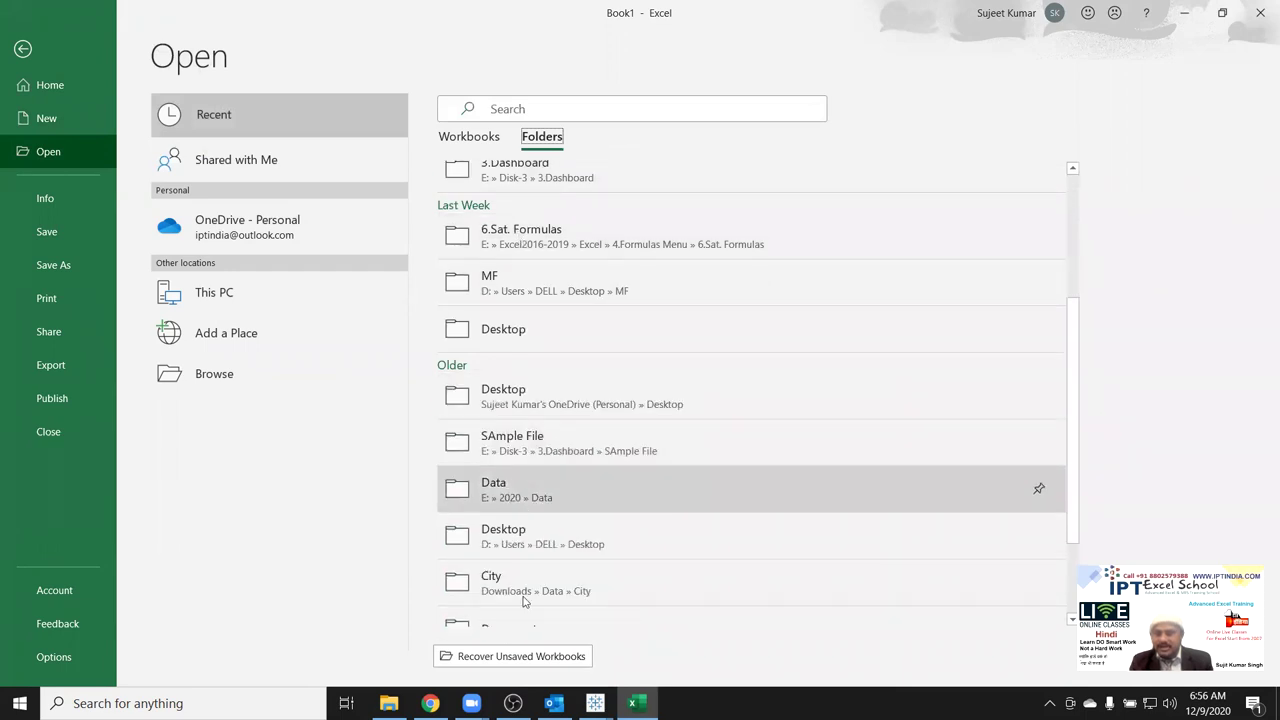
scroll(510, 300, up, 4)
click(478, 146)
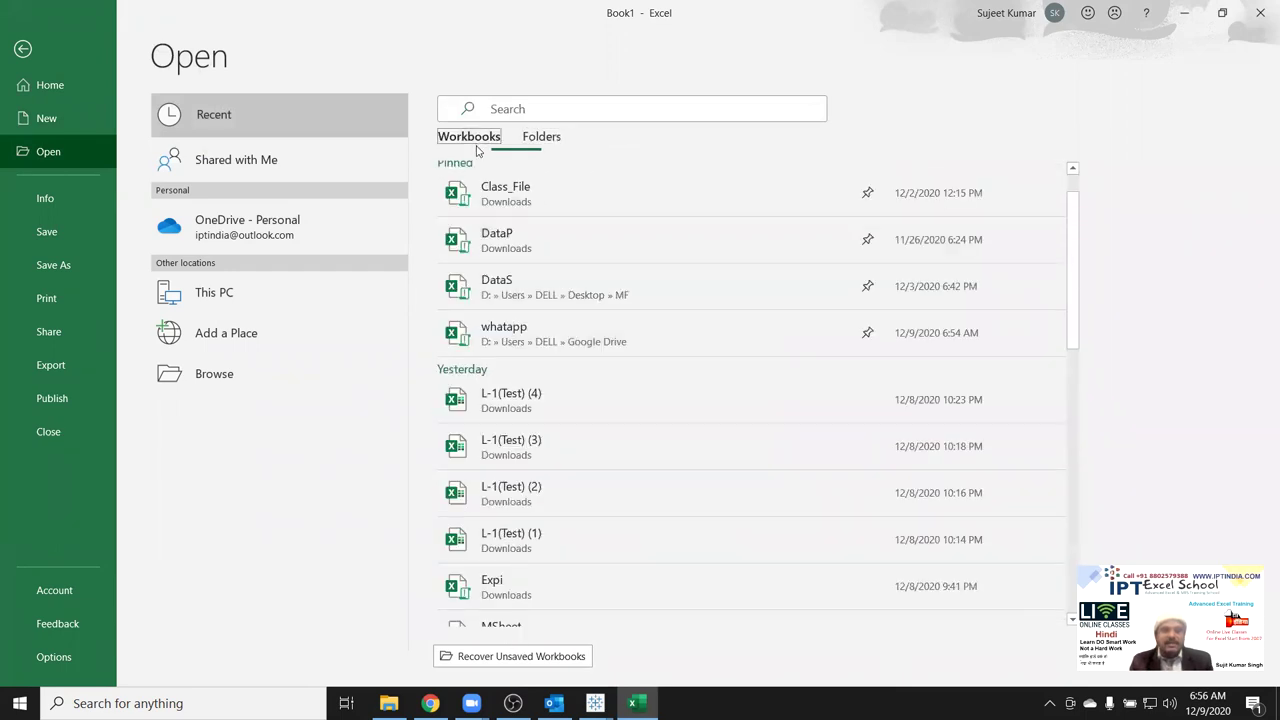
scroll(470, 266, up, 1)
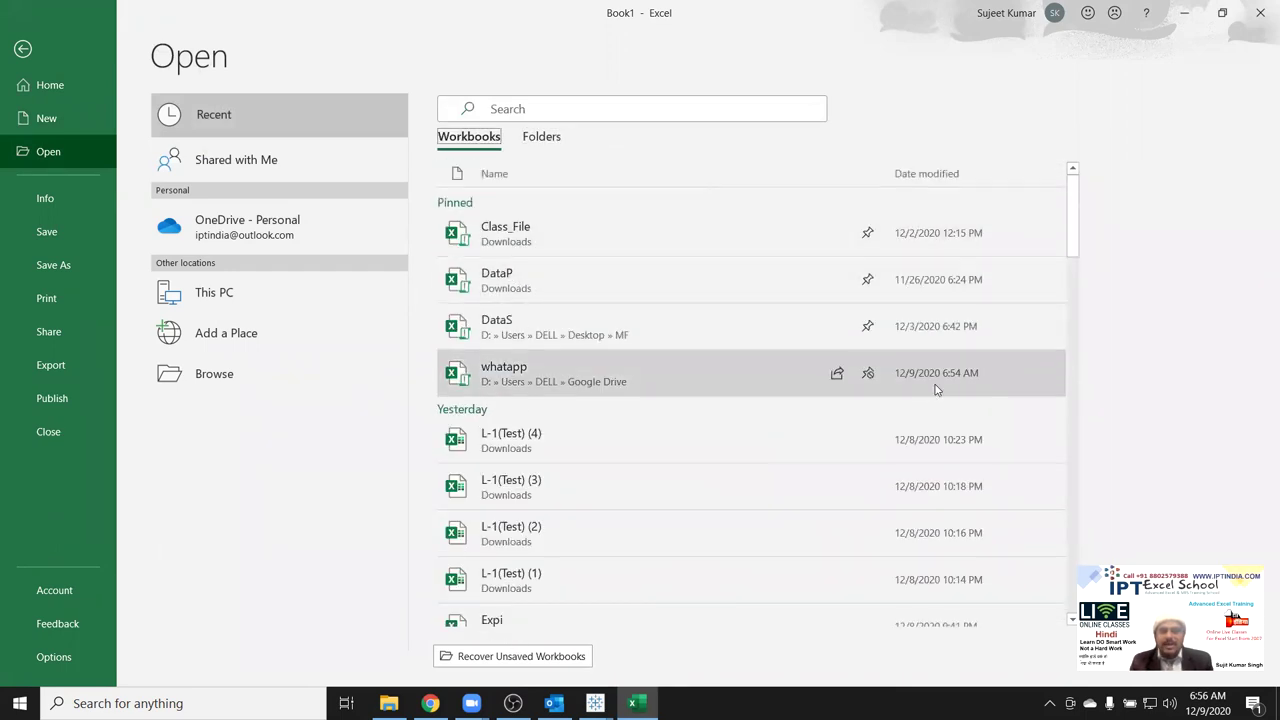
click(220, 386)
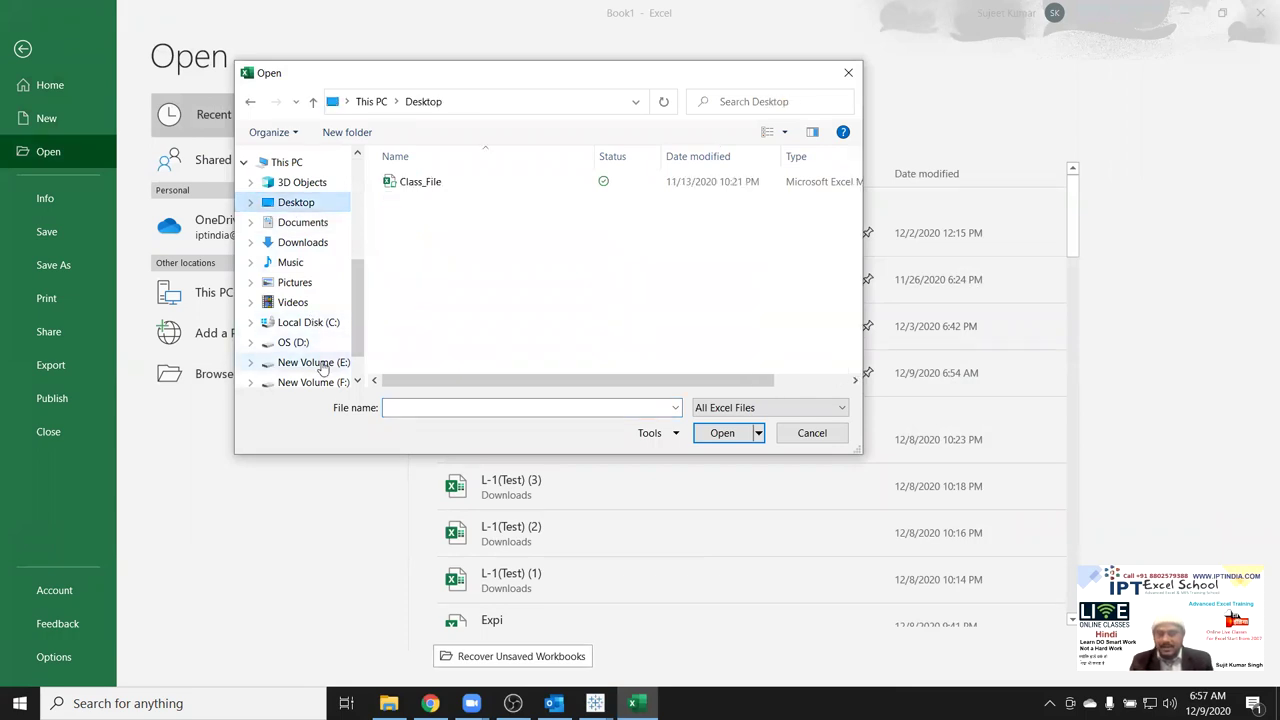
key(Escape)
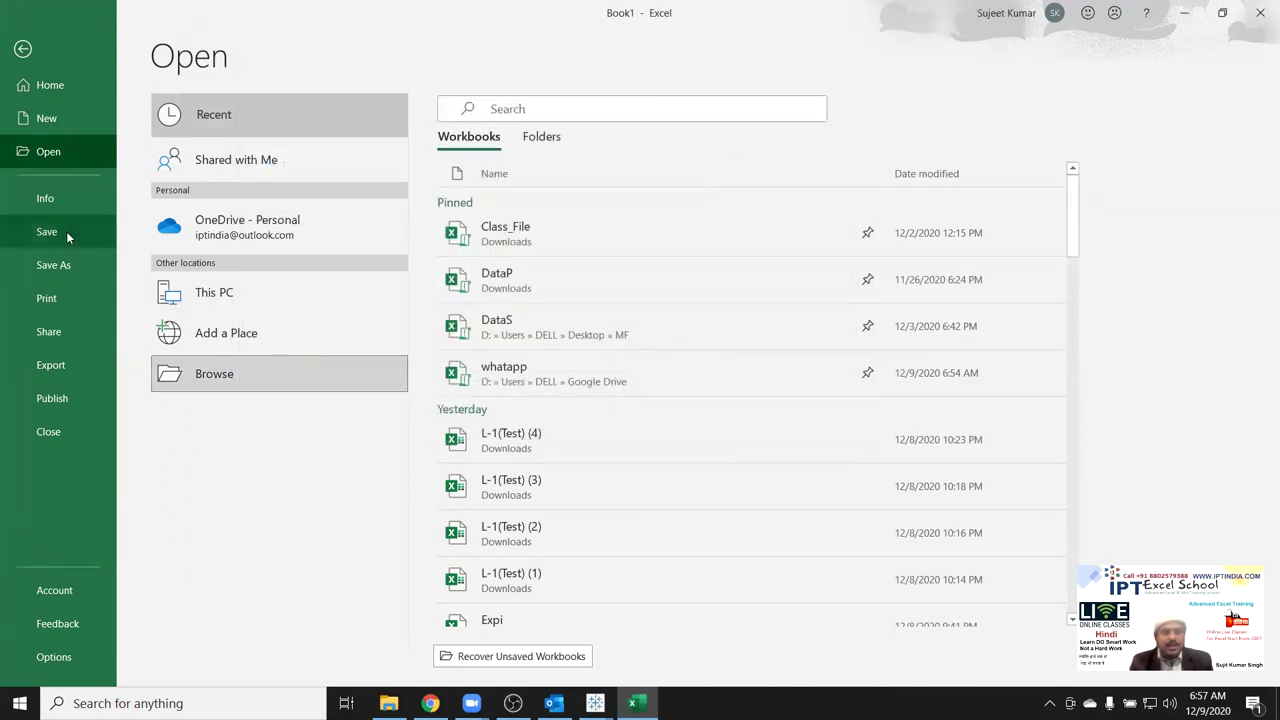
Open Book1's Info page and view, then close, the author's contact card.
click(73, 199)
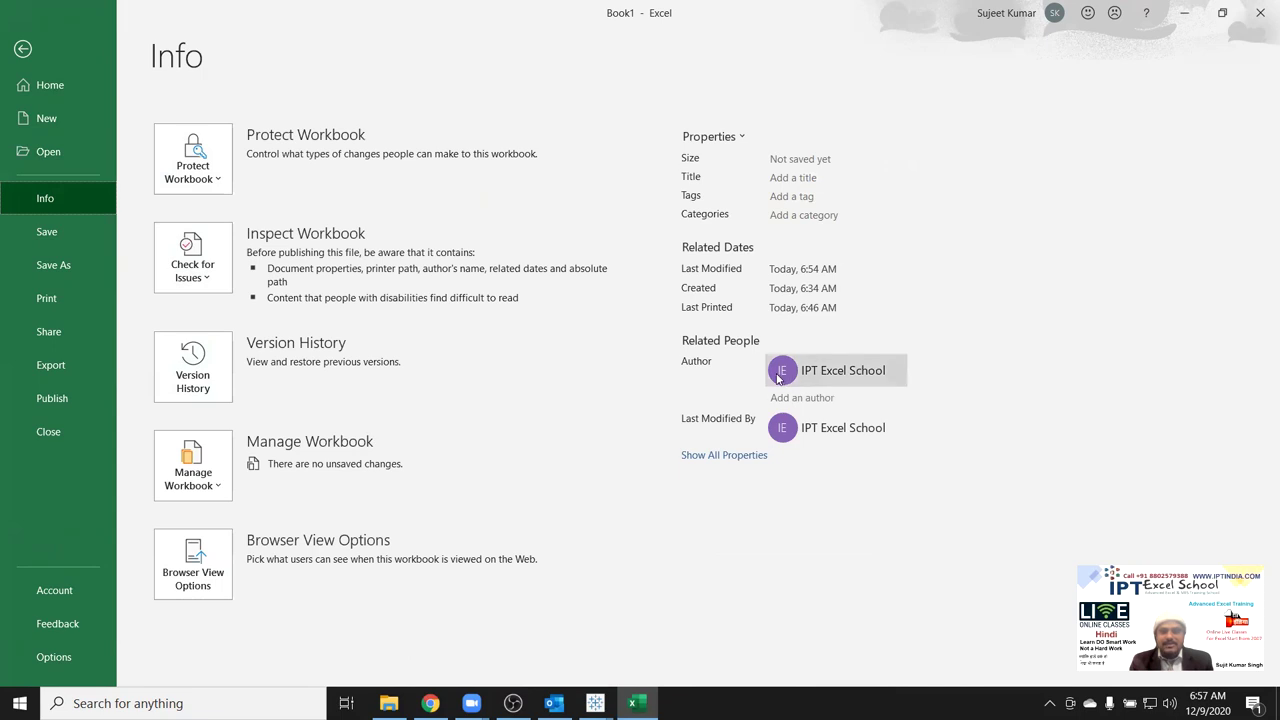
mouse_move(842, 432)
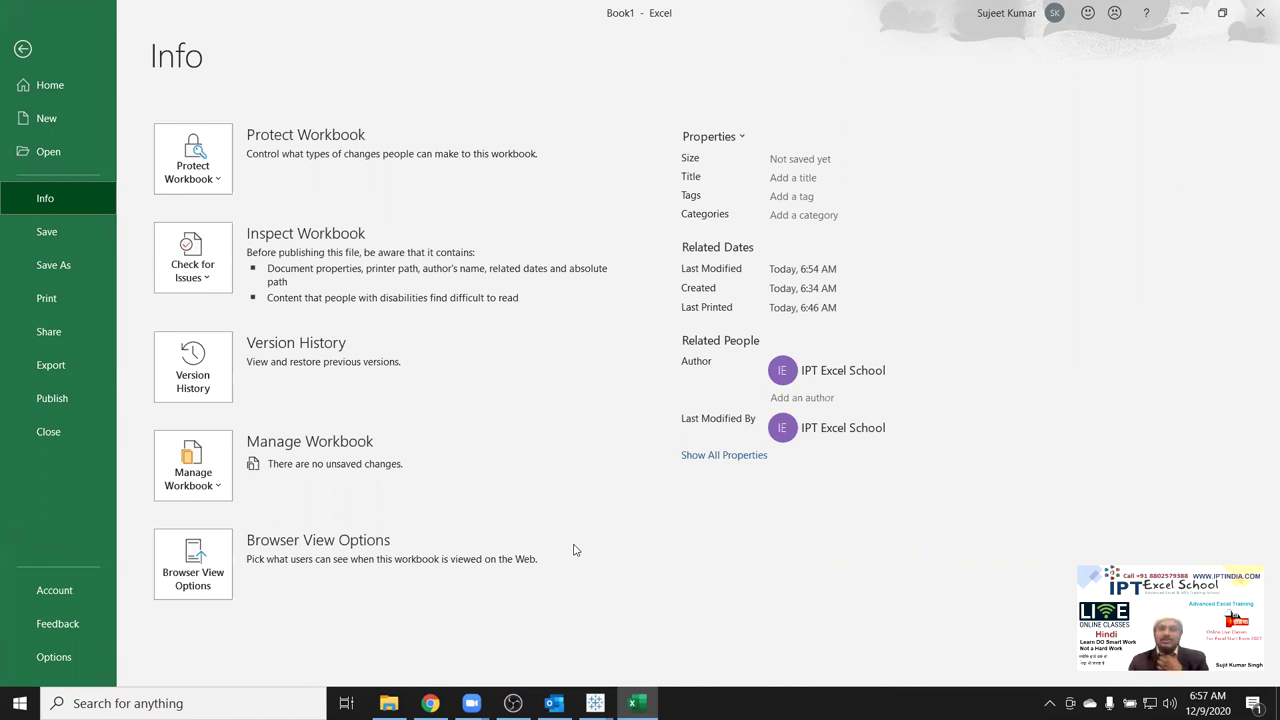
click(800, 372)
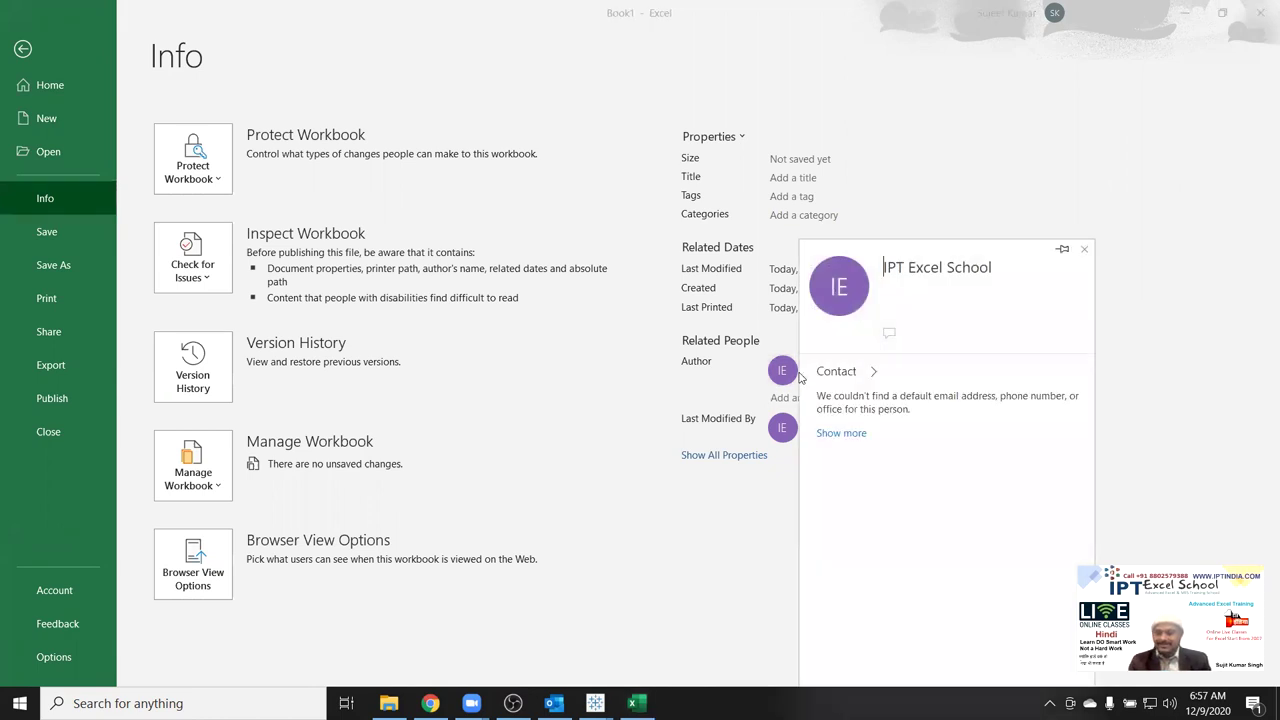
click(719, 537)
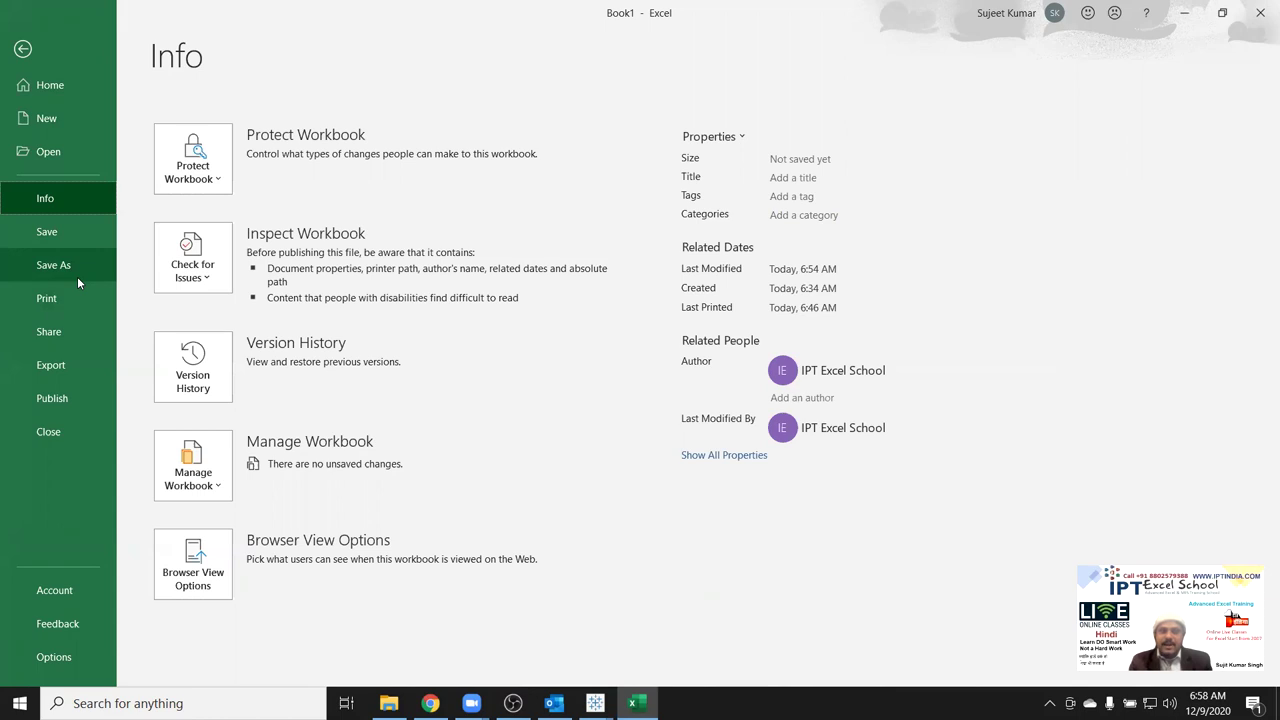
Set up saving Book1 in Documents with file type Excel Workbook instead of Excel Macro-Enabled Workbook.
click(73, 246)
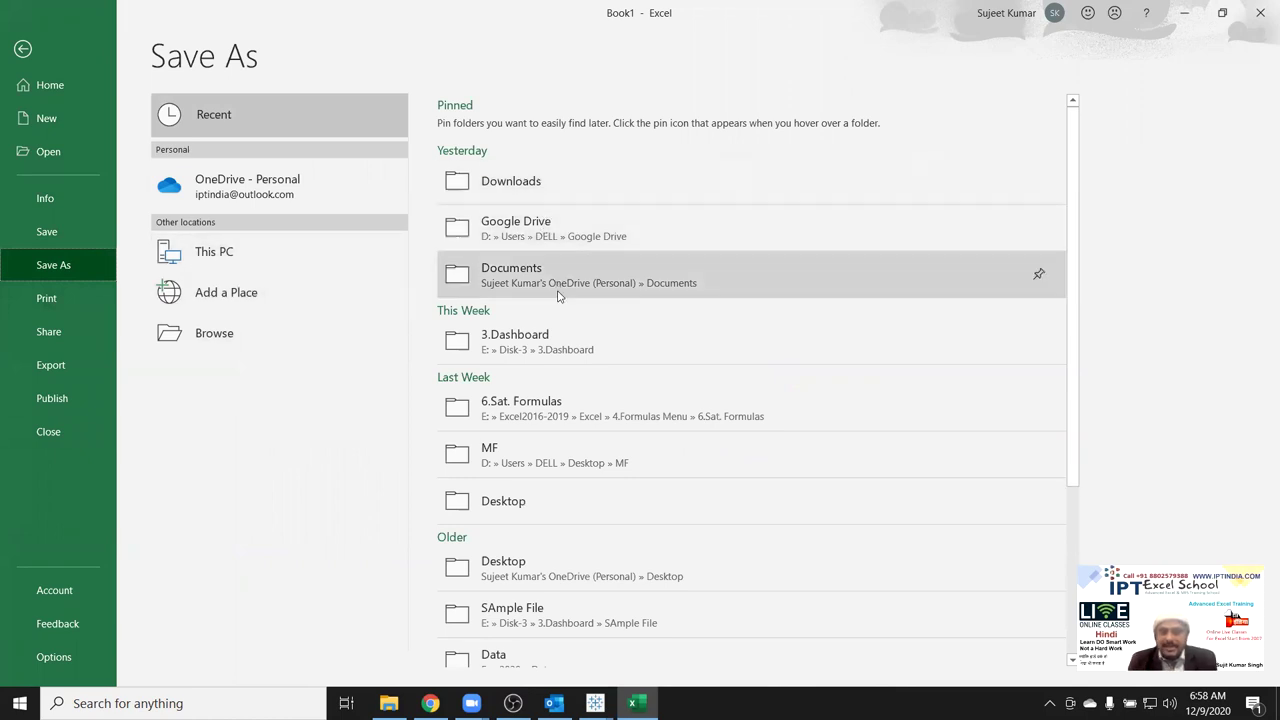
scroll(558, 295, down, 3)
scroll(563, 465, down, 2)
scroll(563, 470, up, 4)
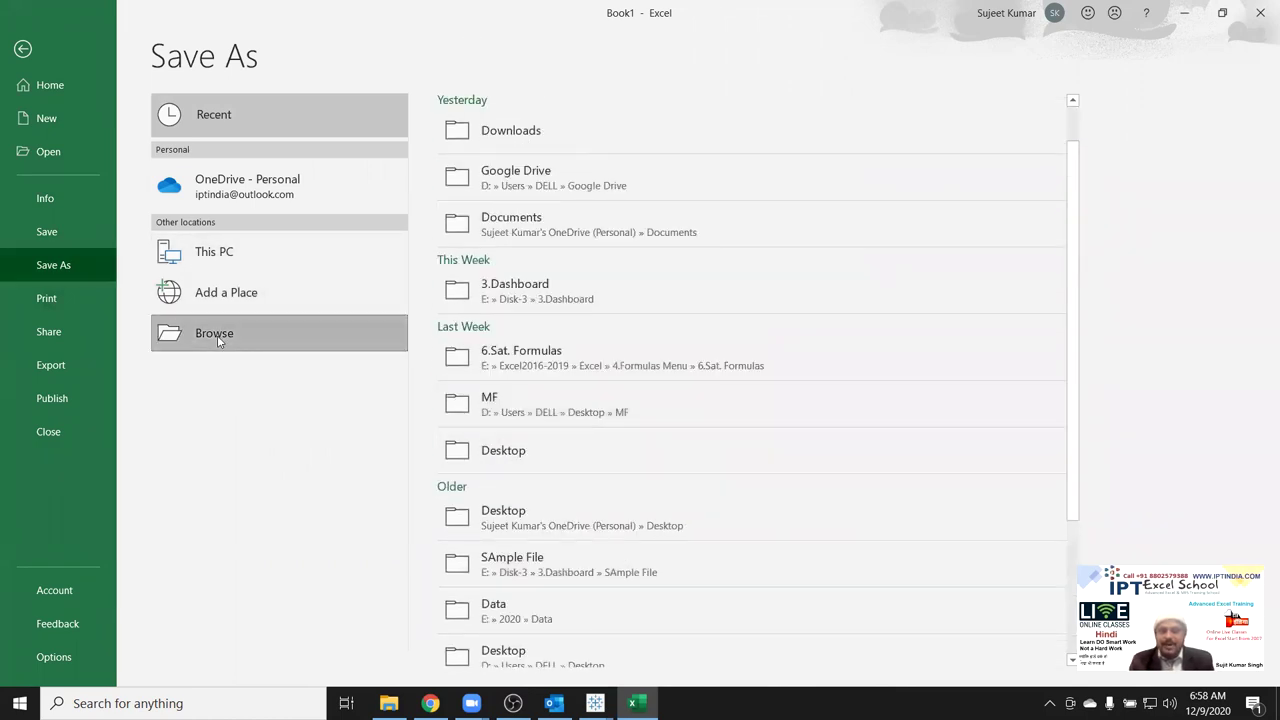
click(218, 338)
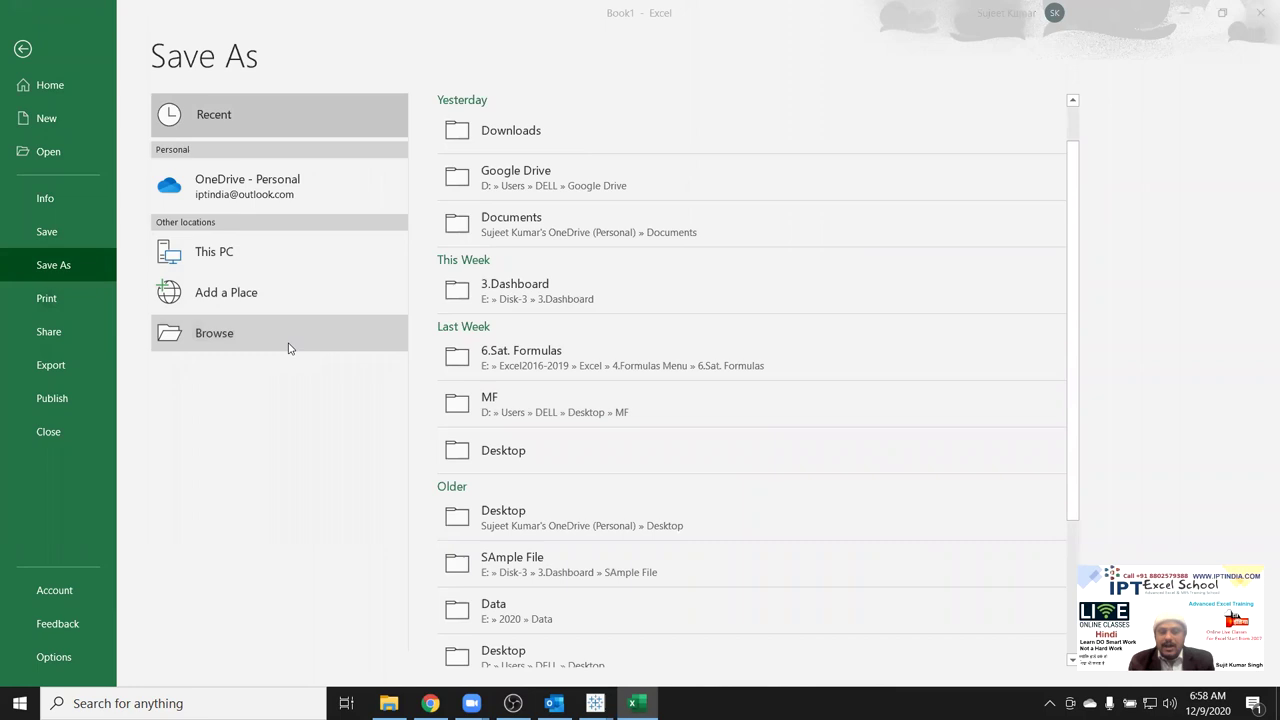
click(433, 416)
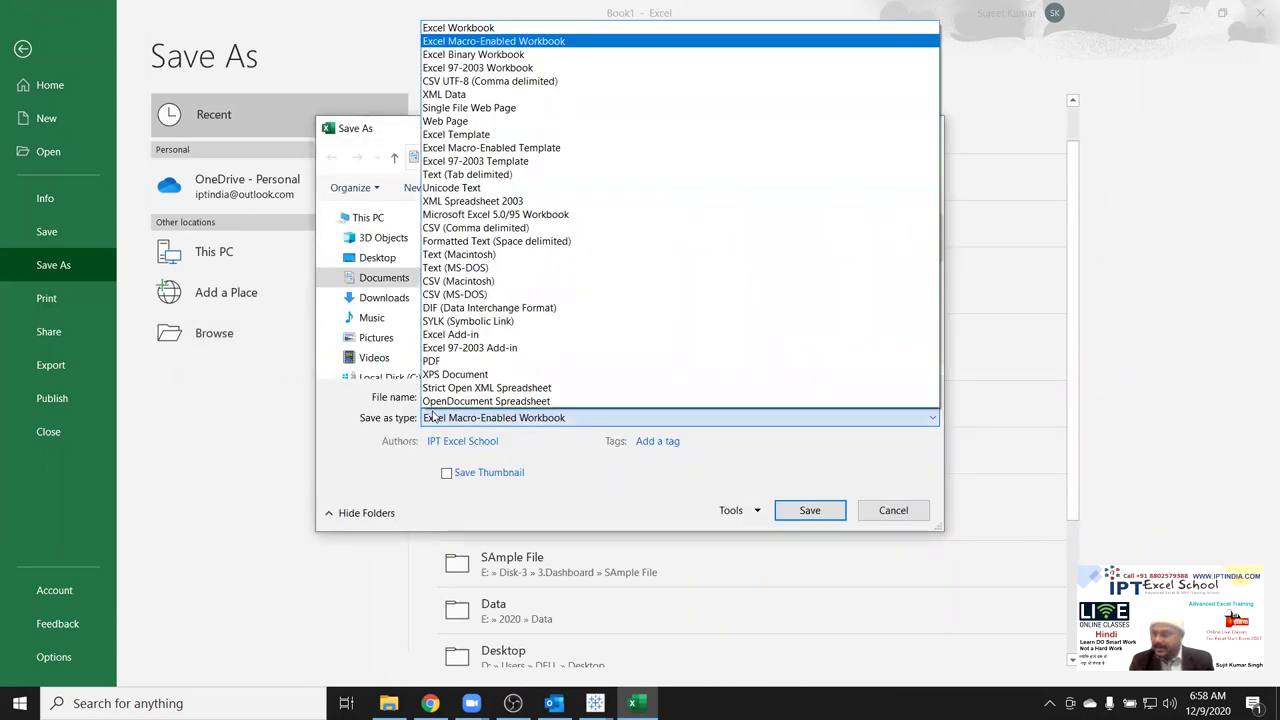
click(433, 416)
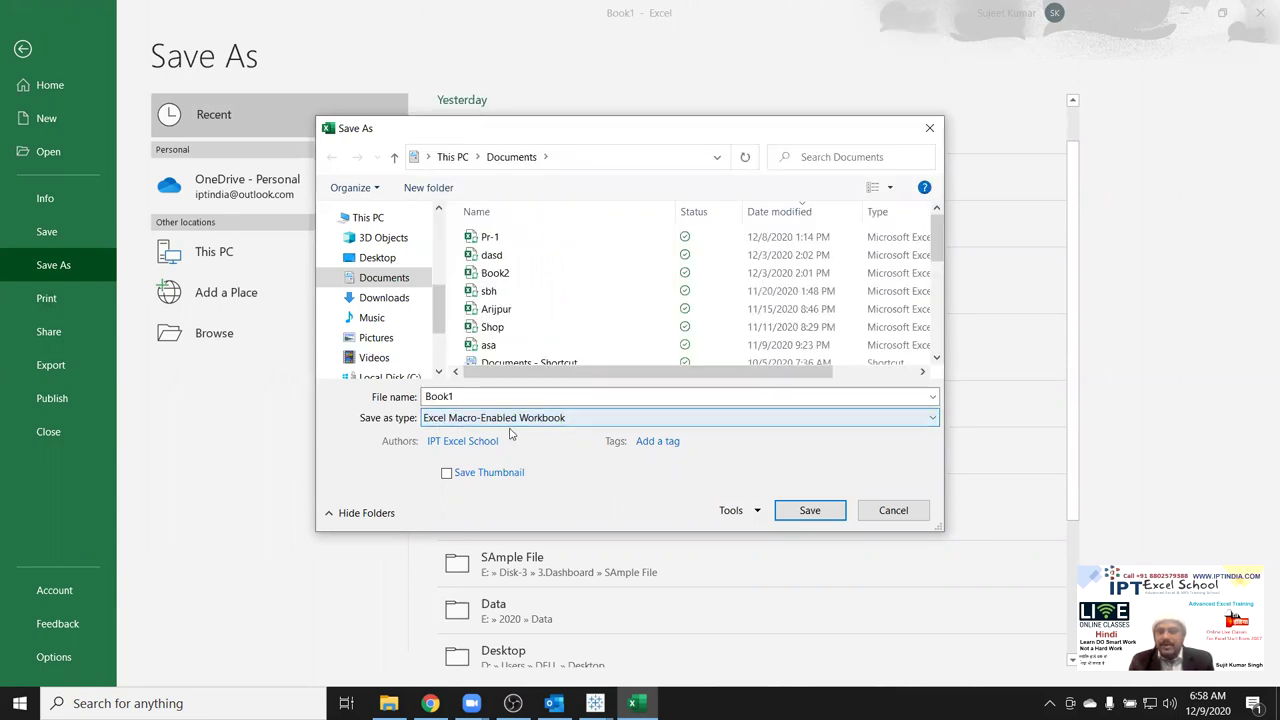
click(543, 417)
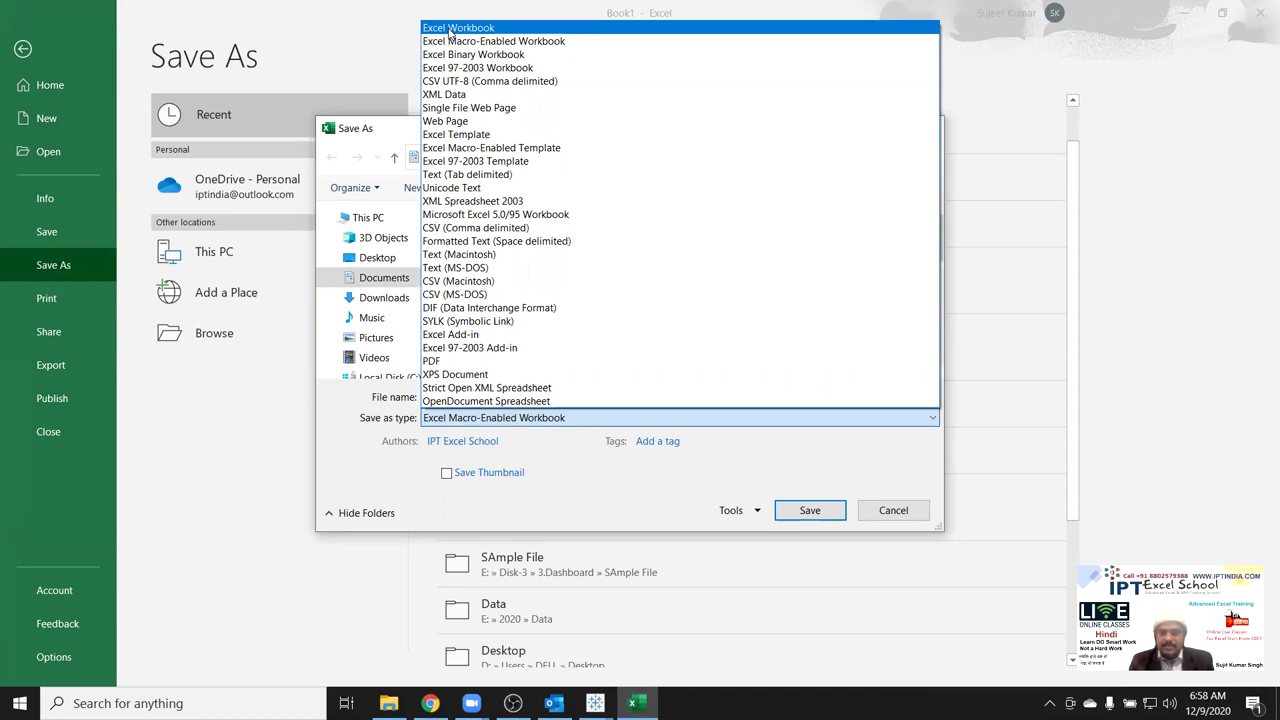
click(450, 30)
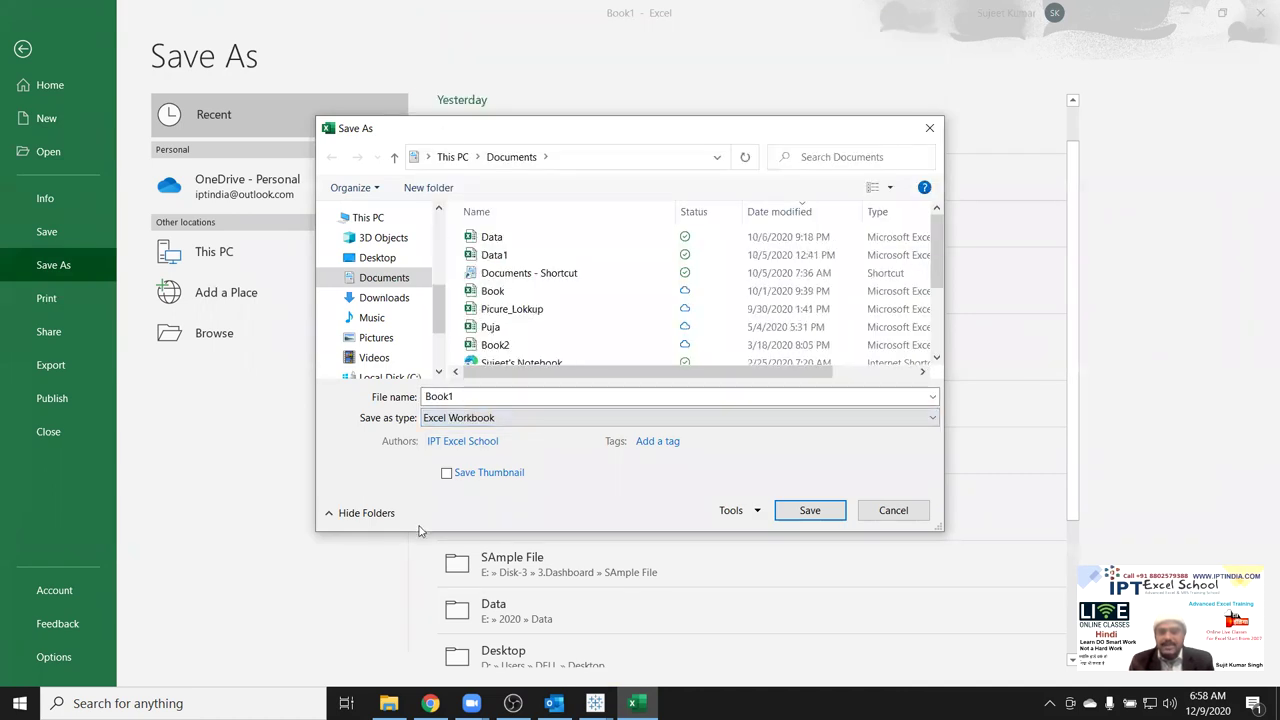
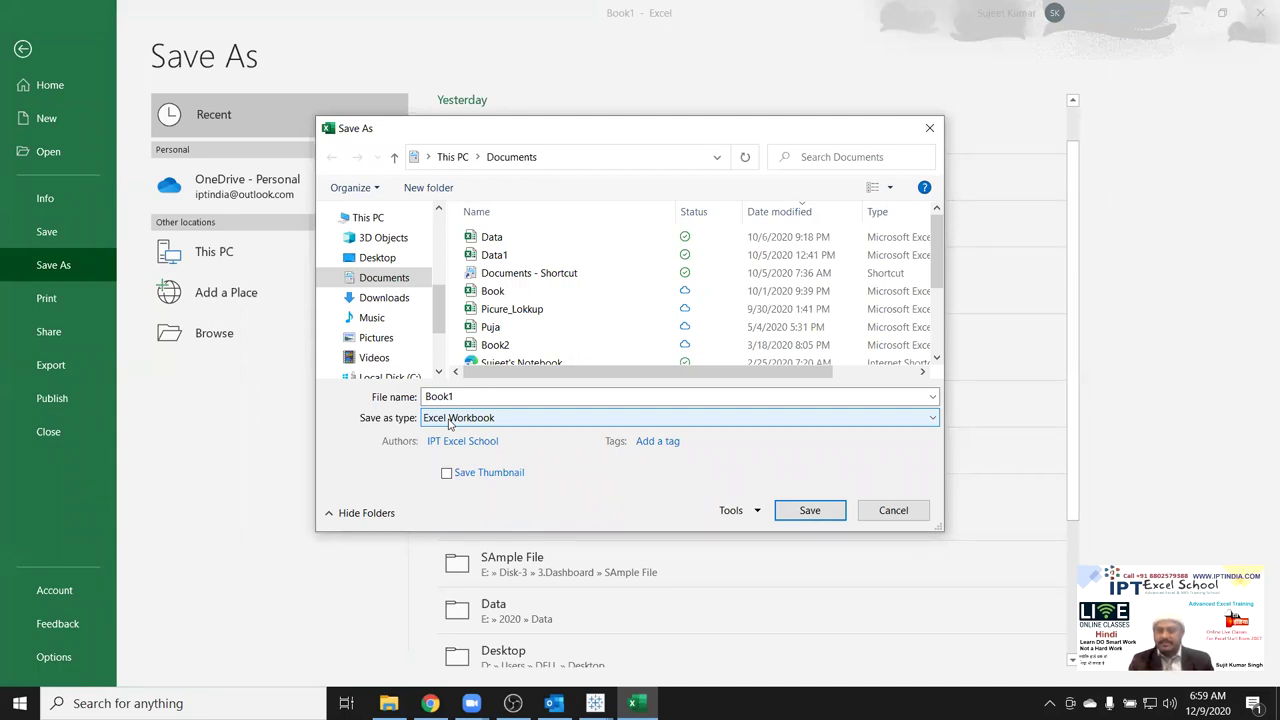
Try the Excel Macro-Enabled Workbook file type and the Tools options, then cancel without saving.
click(449, 420)
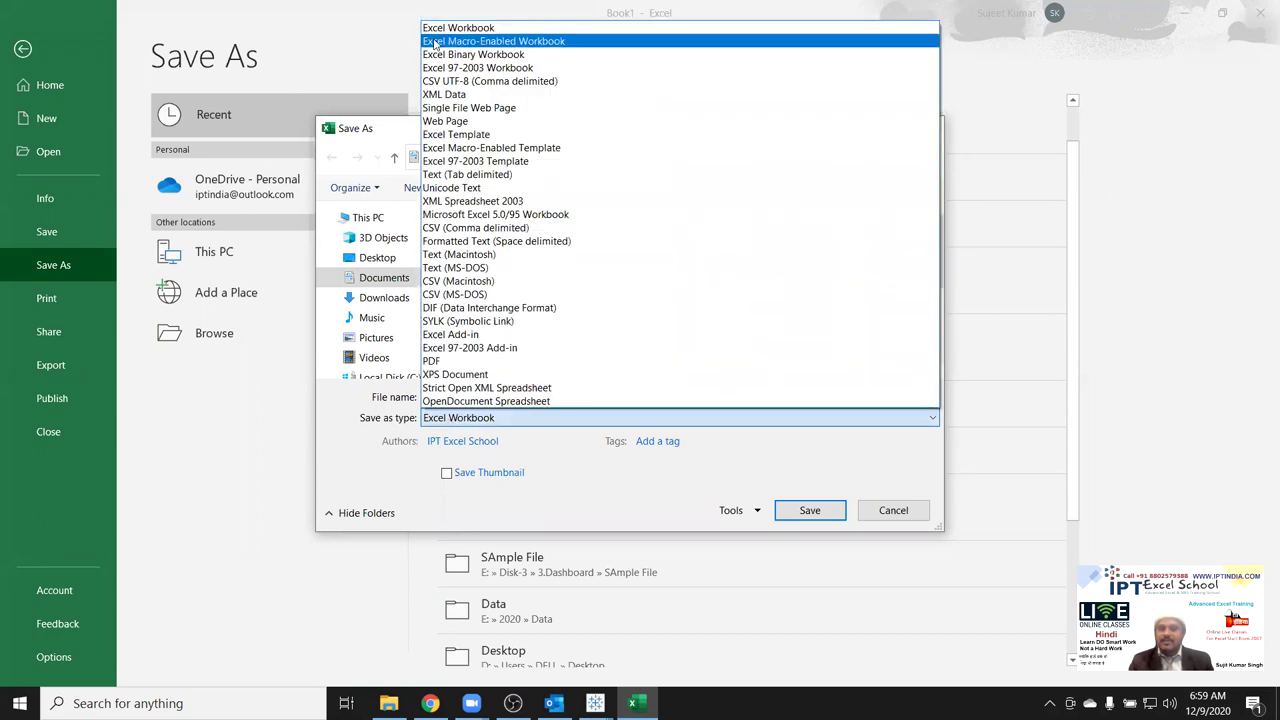
click(436, 42)
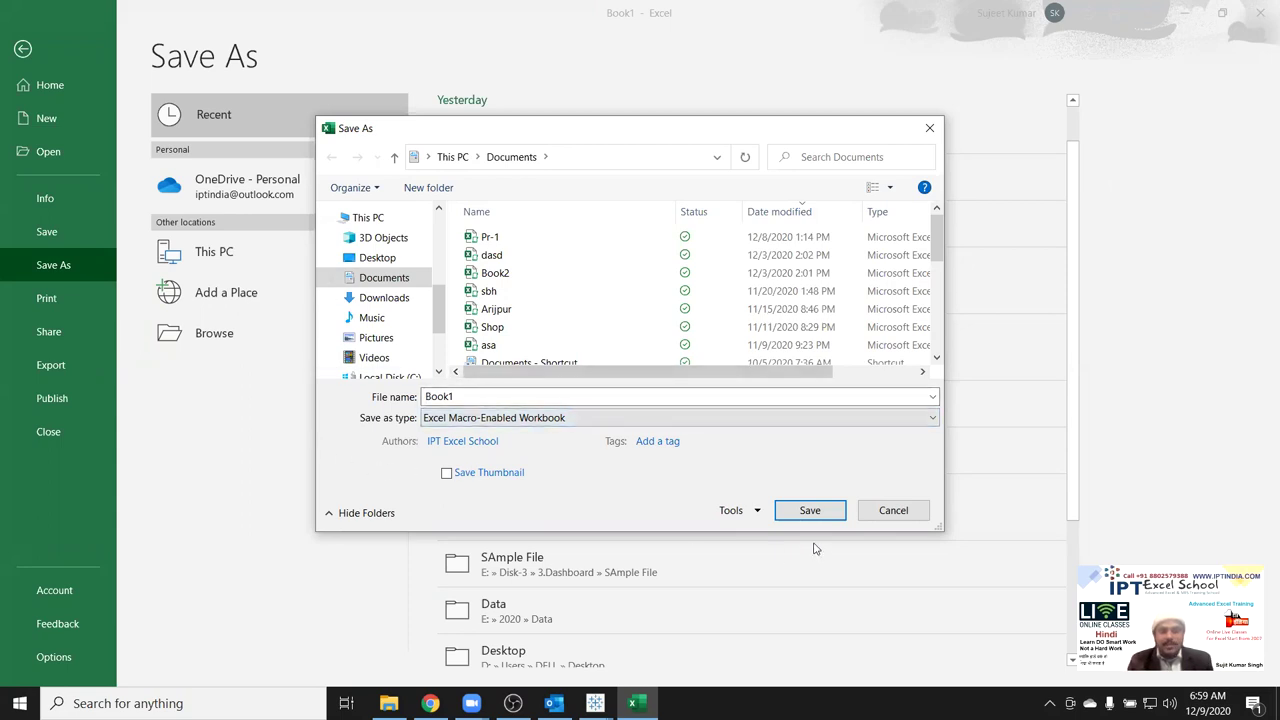
click(746, 514)
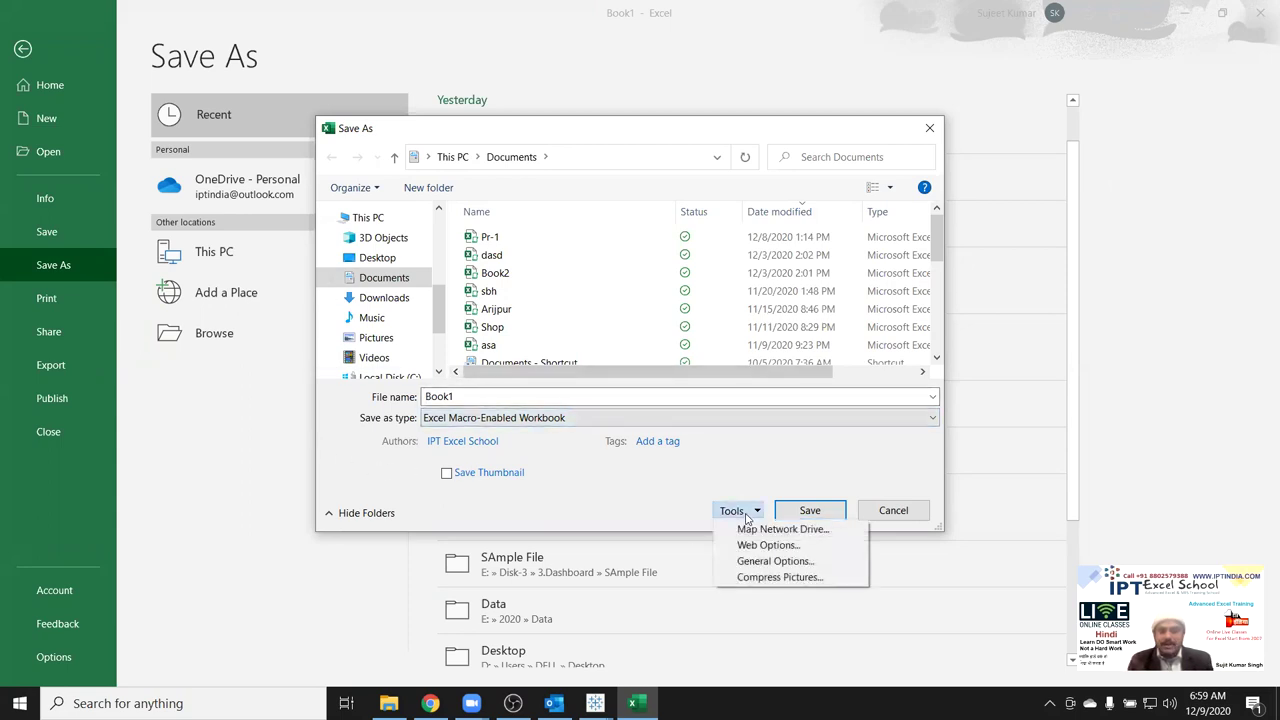
click(553, 521)
key(Escape)
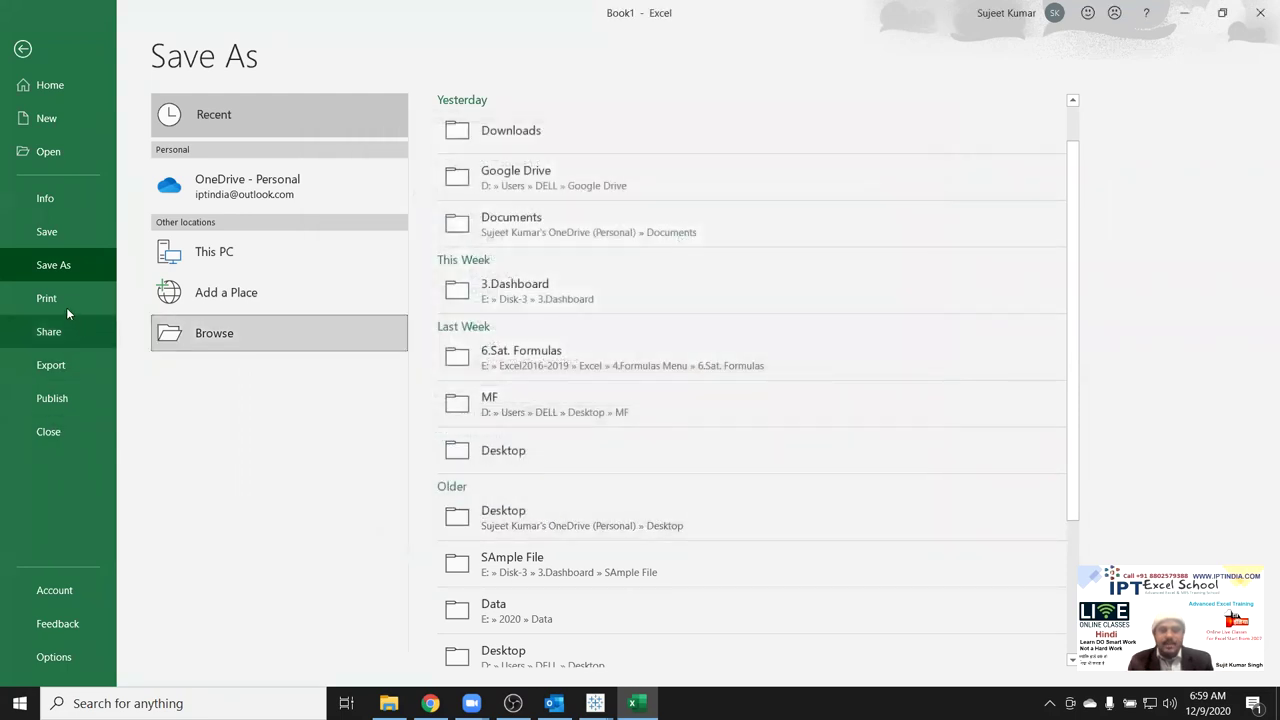
Preview Book1's one-page print layout and check the printer list, keeping the same printer.
click(66, 304)
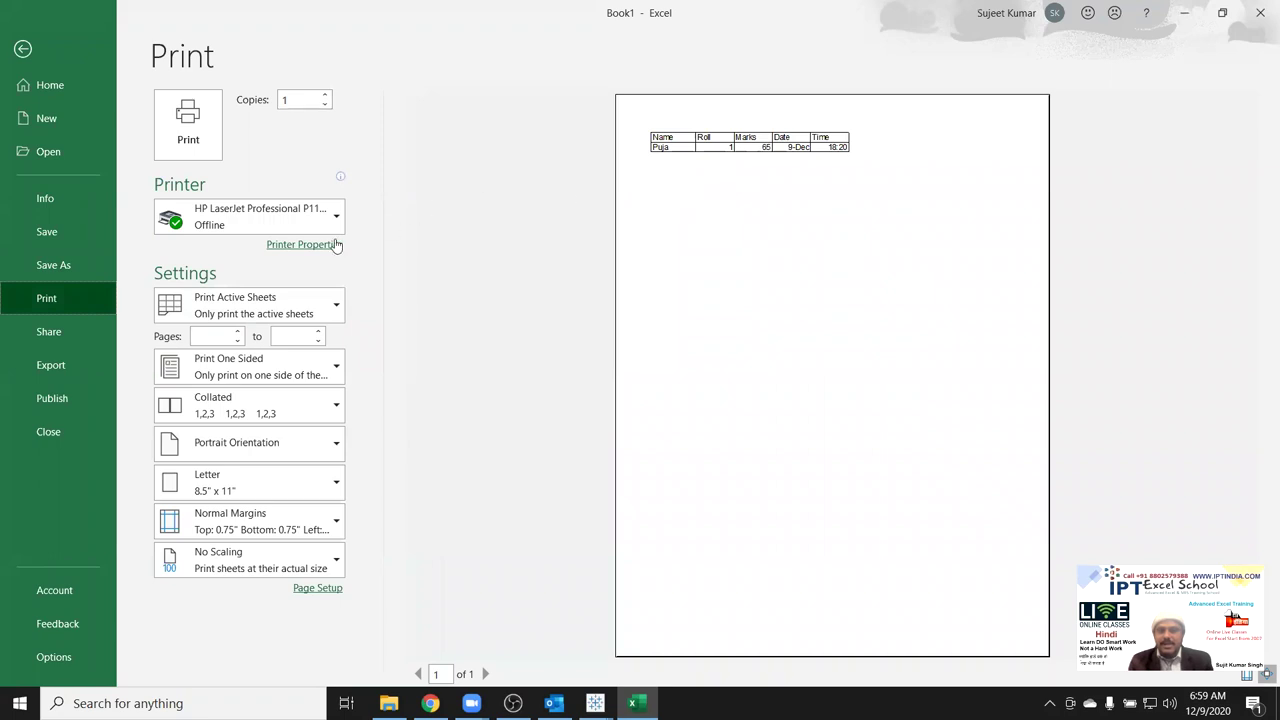
key(Escape)
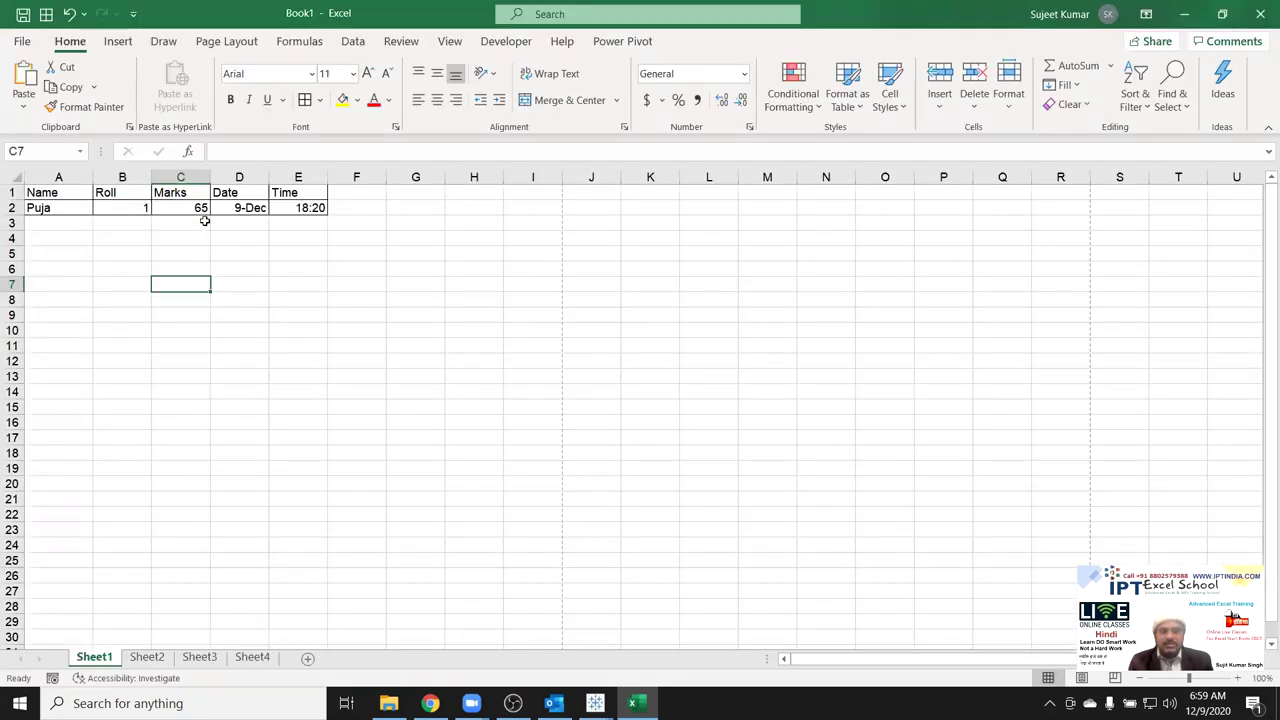
click(21, 41)
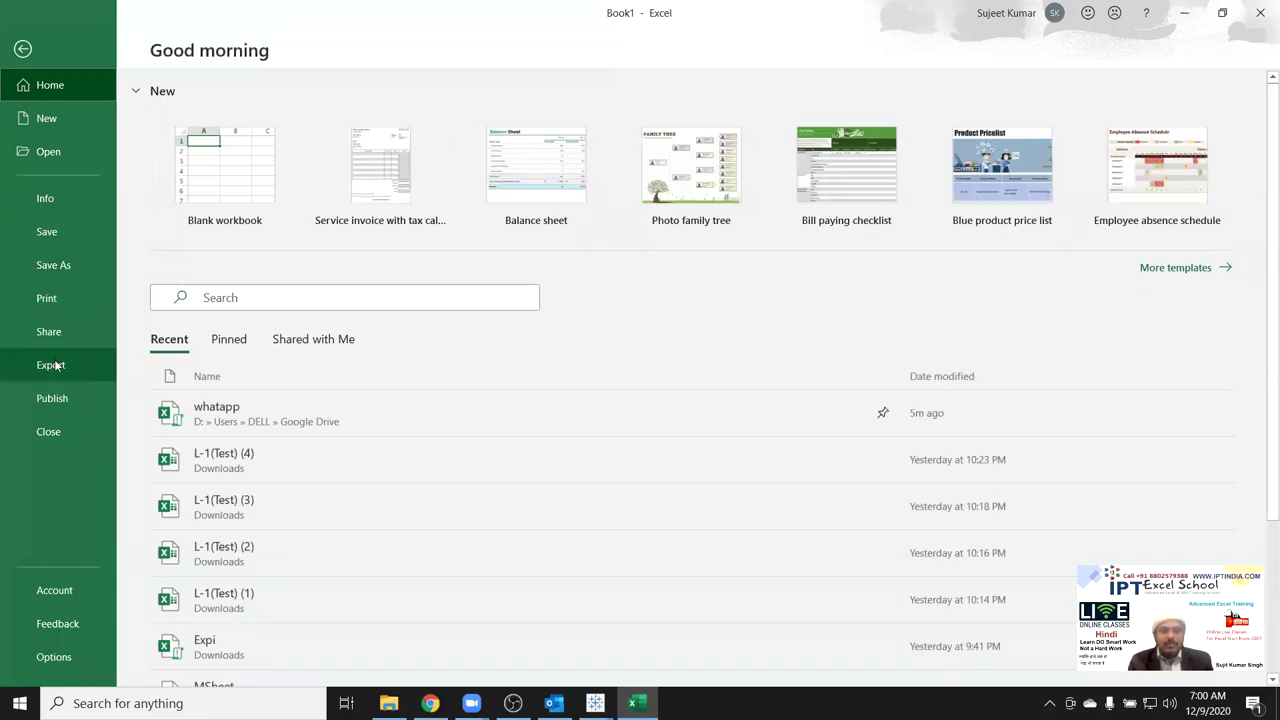
click(70, 300)
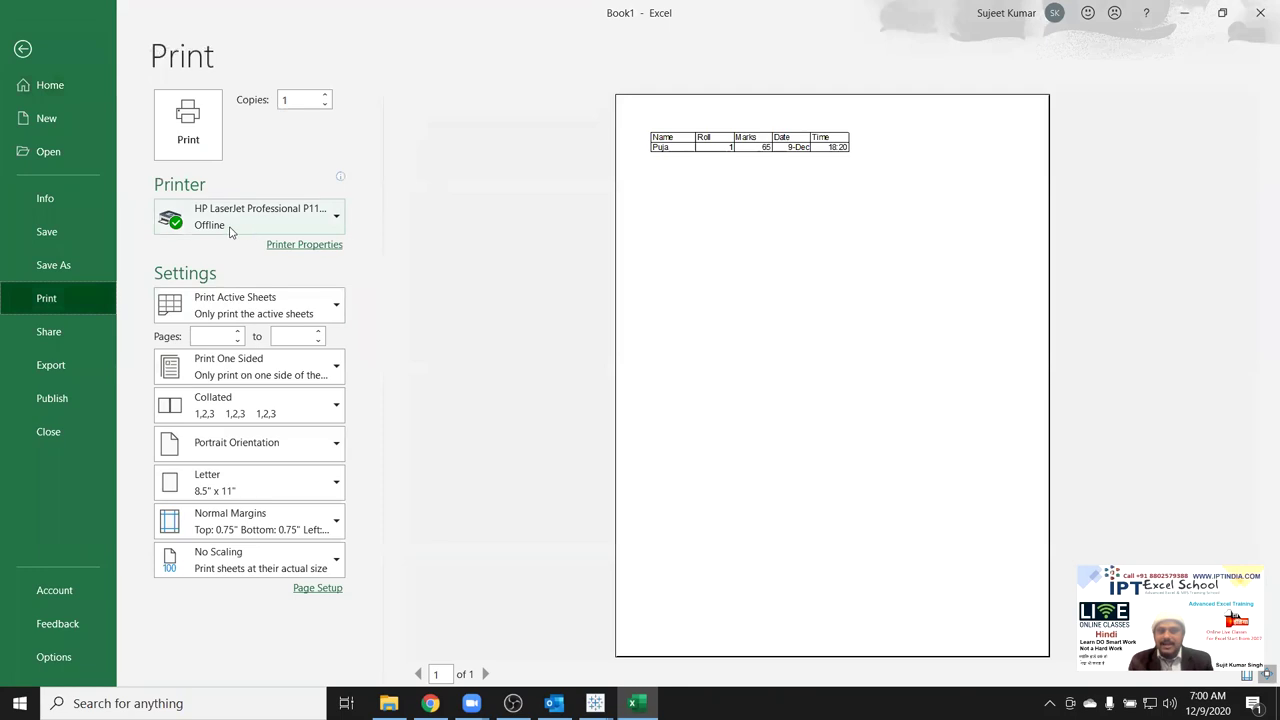
click(229, 231)
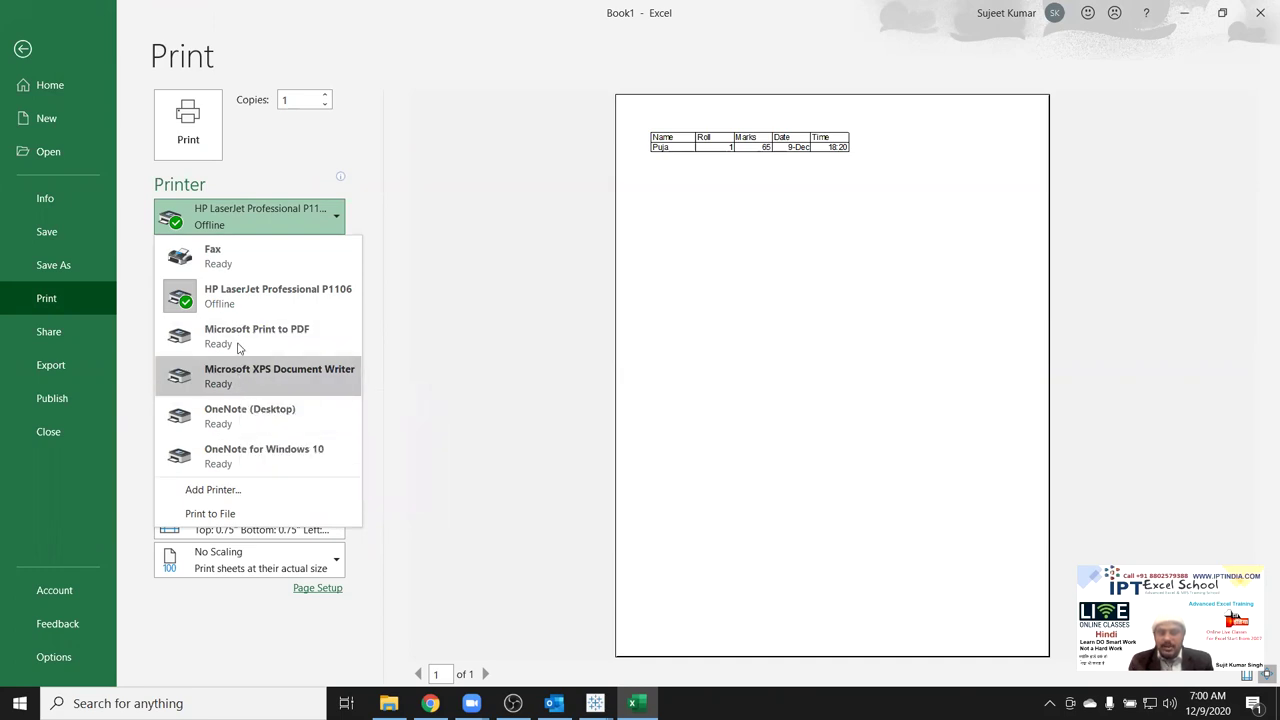
click(382, 345)
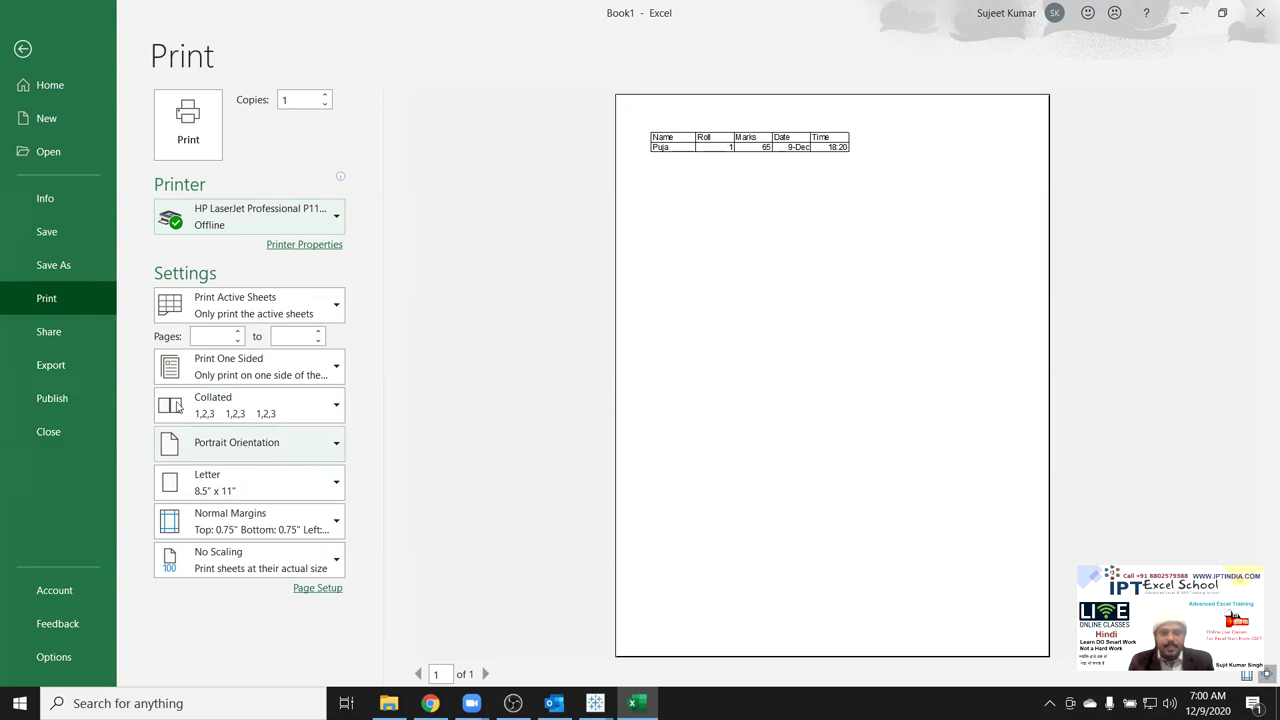
key(Escape)
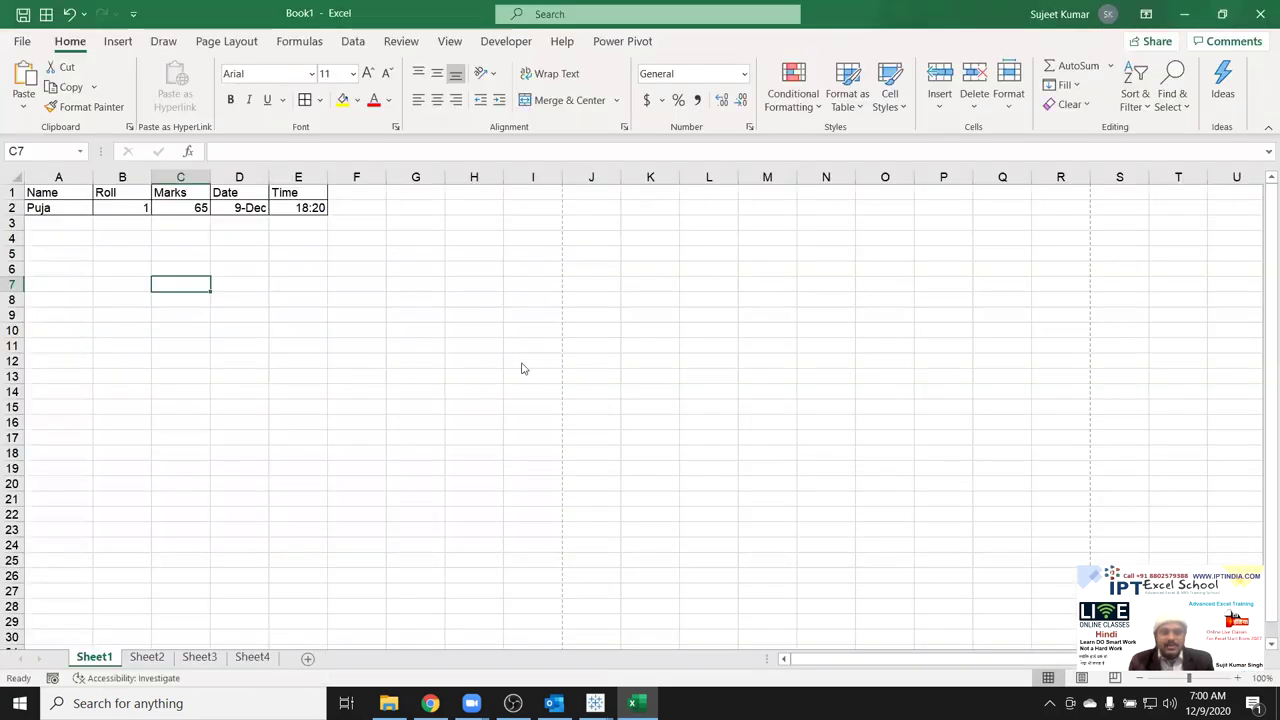
Go from the Export page's PDF/XPS option to the Publish to Power BI options.
click(315, 332)
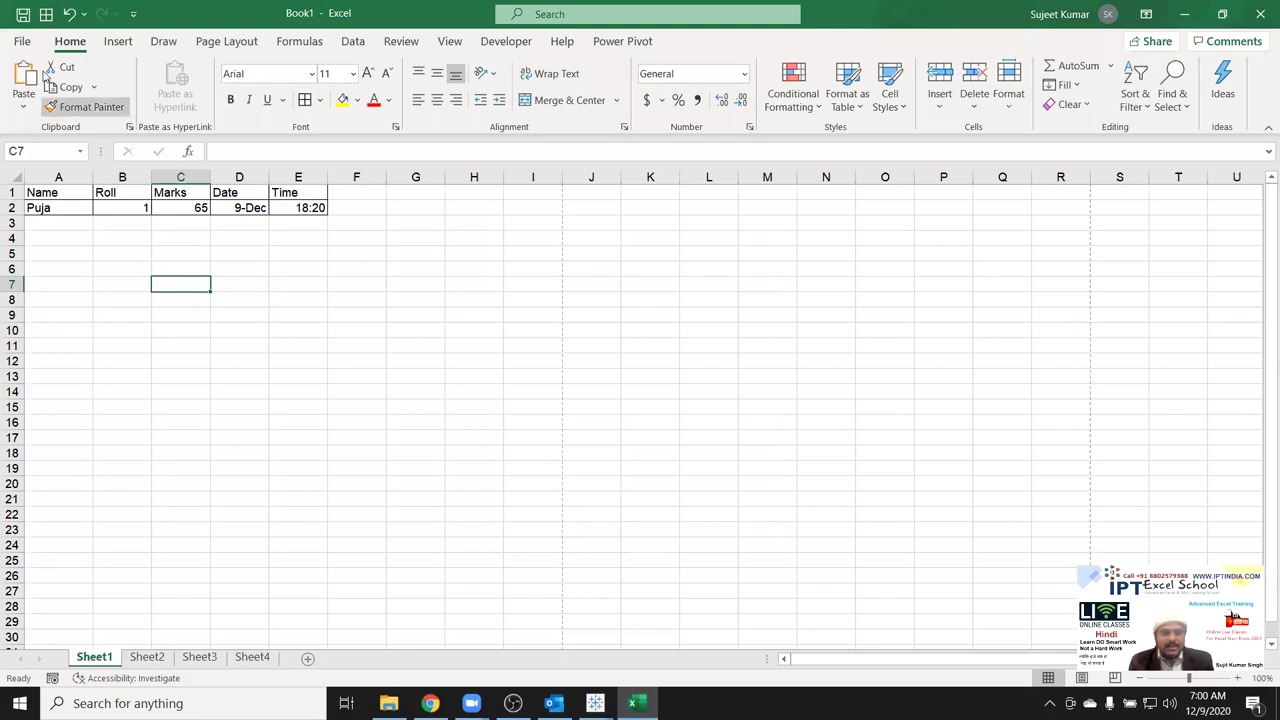
click(24, 42)
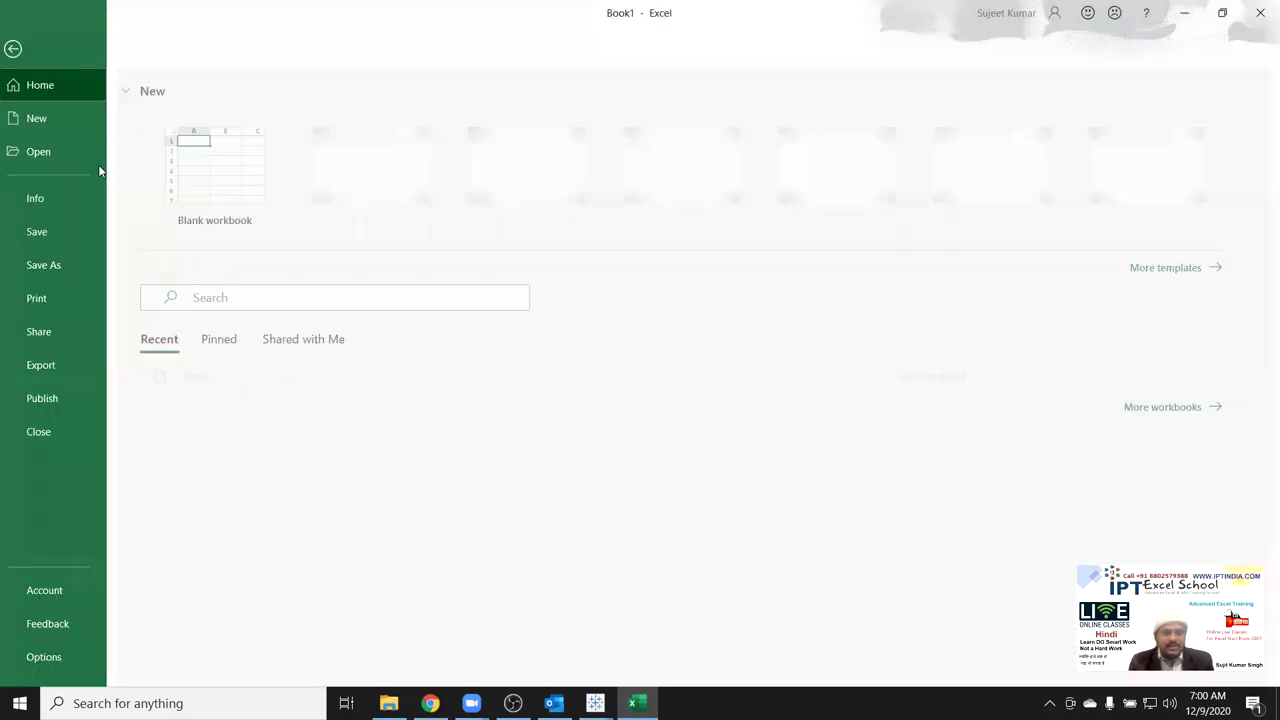
click(94, 363)
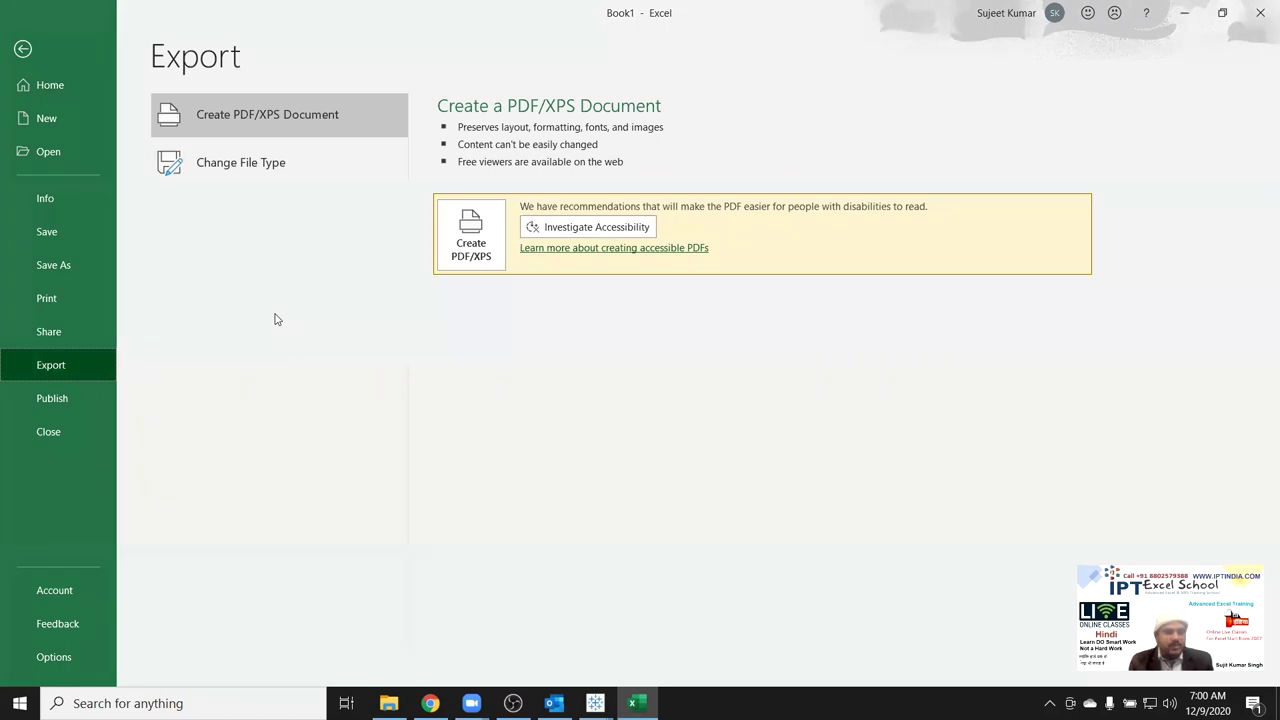
click(93, 404)
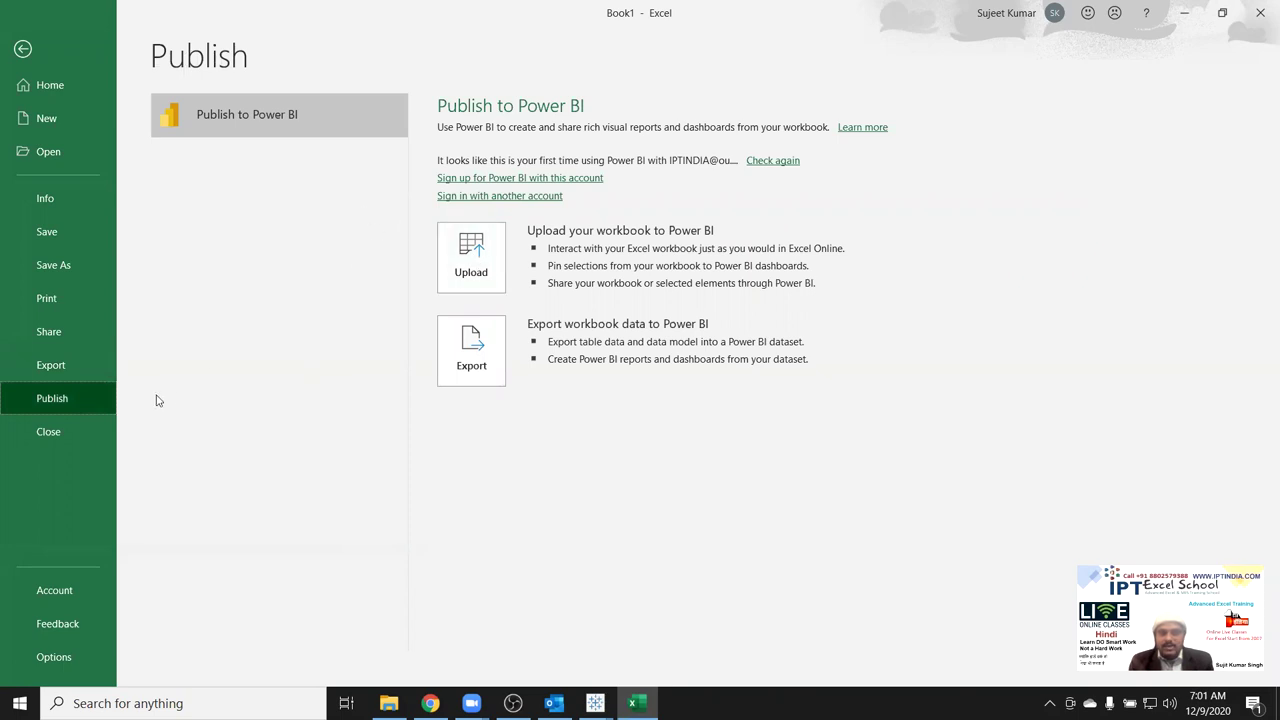
Review the Account and Feedback pages, then bring up Excel Options.
click(75, 592)
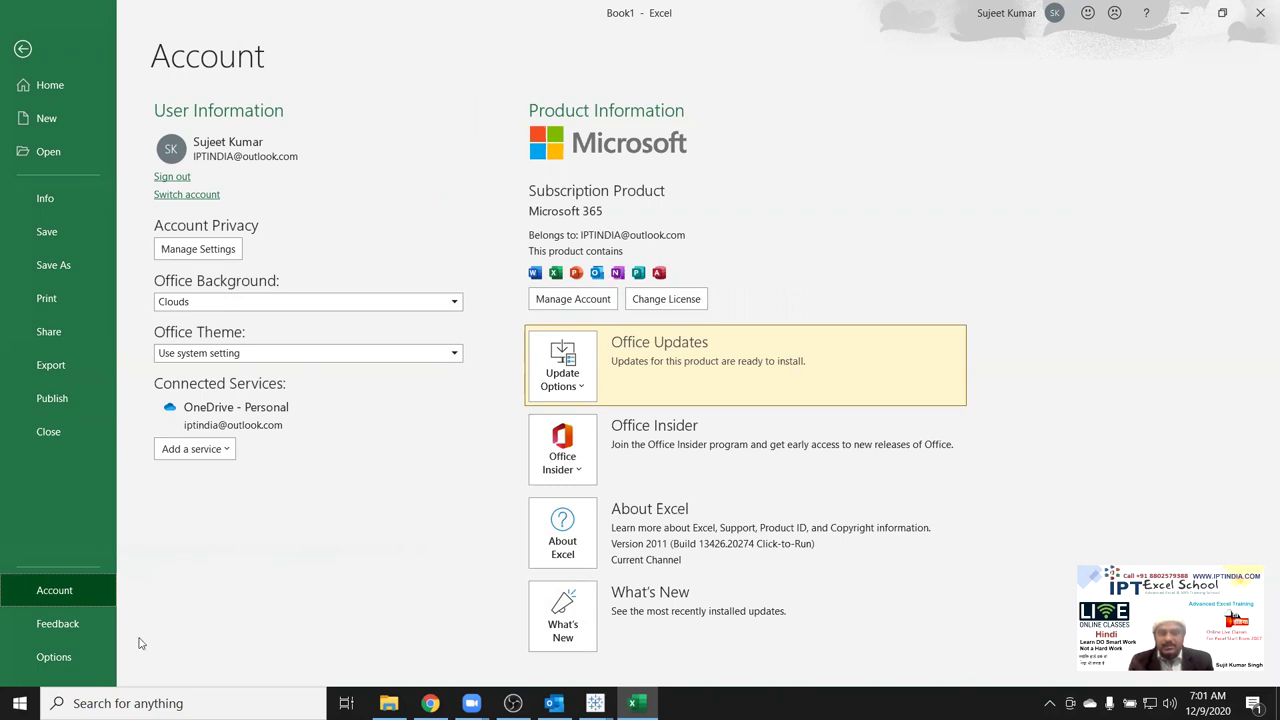
click(80, 629)
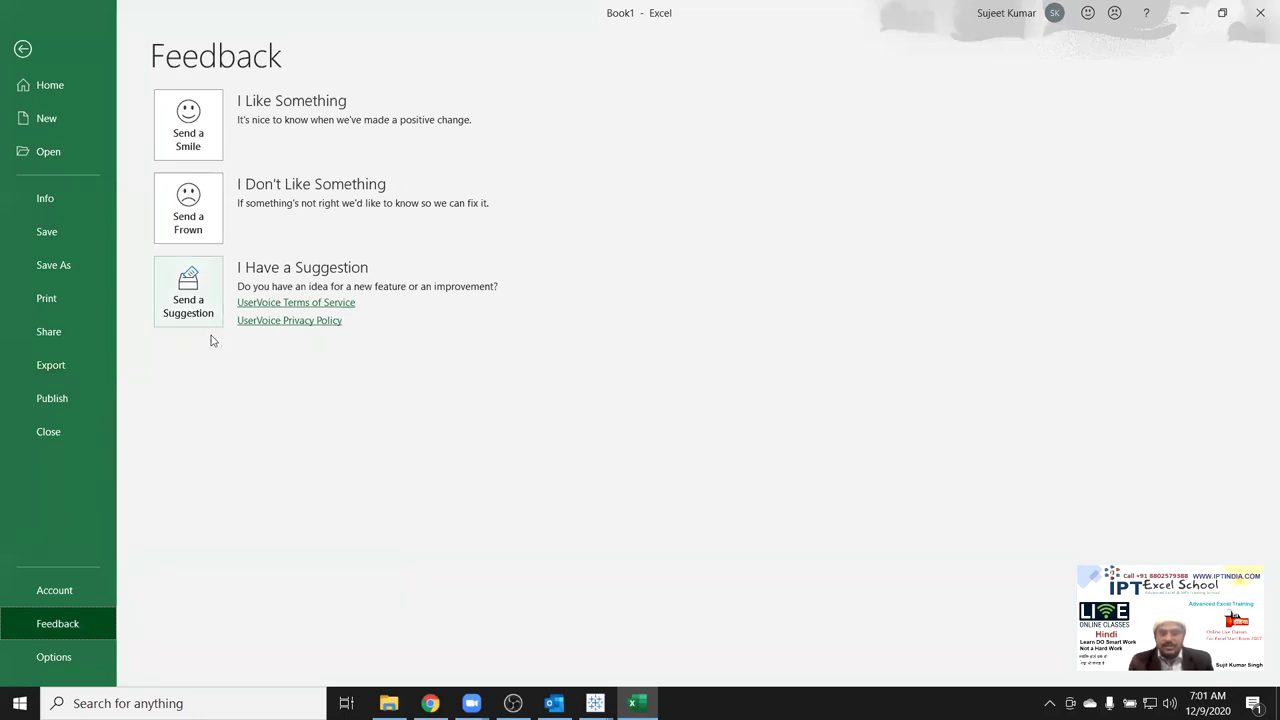
click(61, 658)
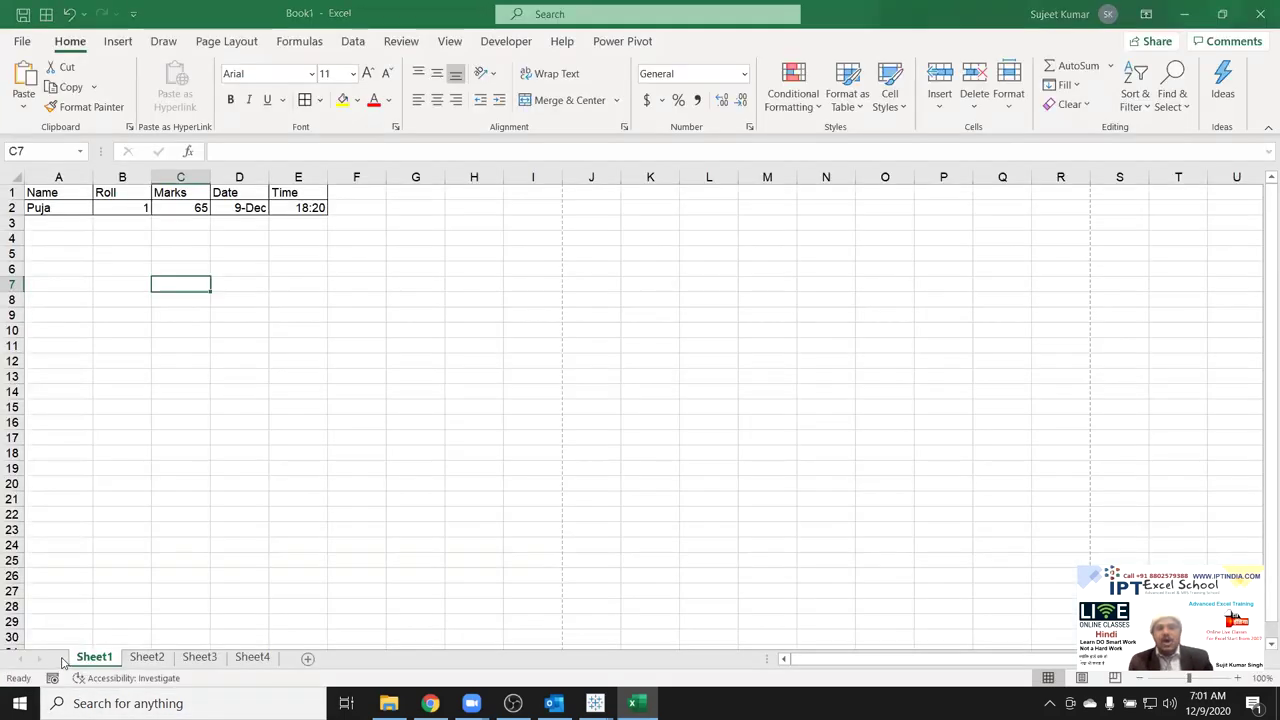
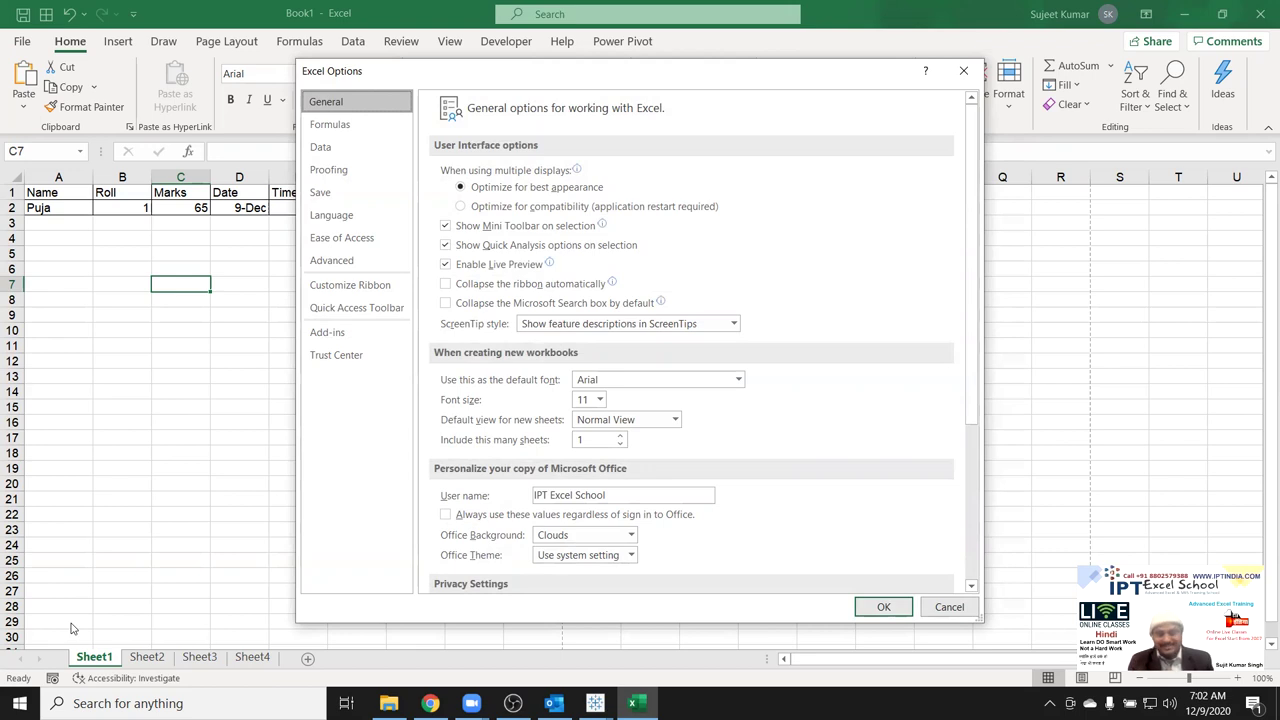
Close Excel Options and minimise Book1 so the desktop is visible.
key(Escape)
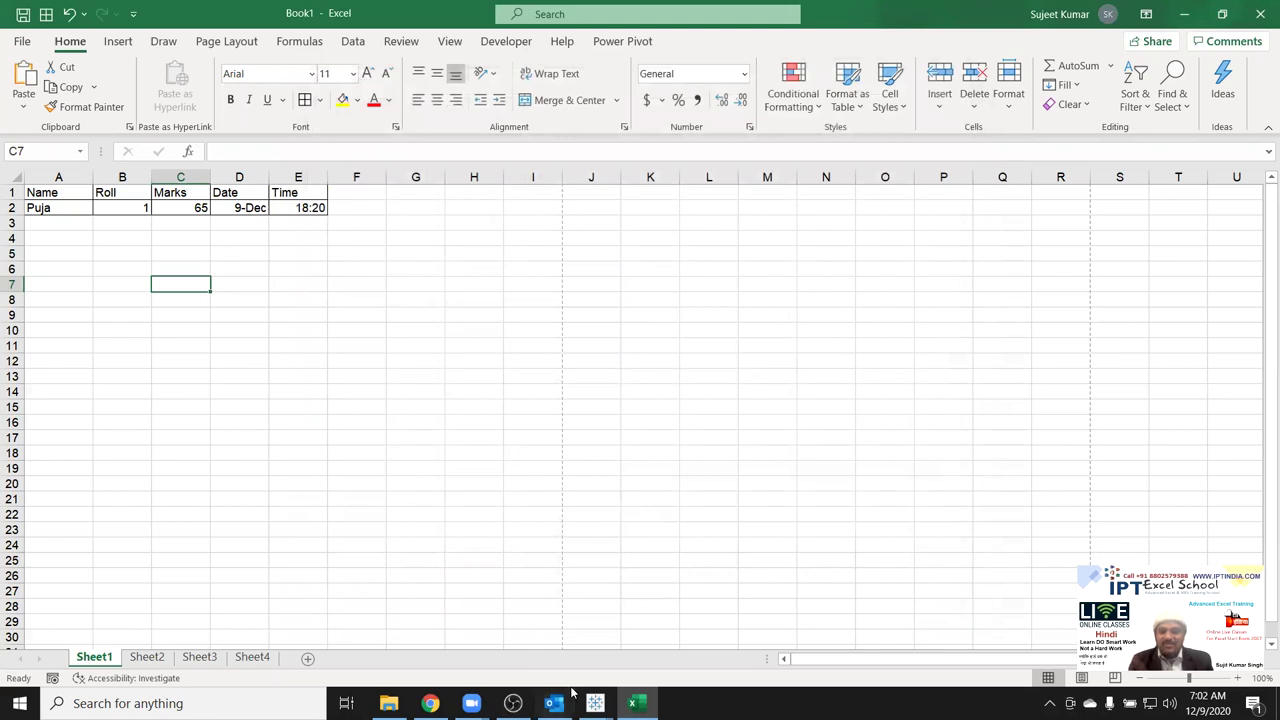
click(1186, 15)
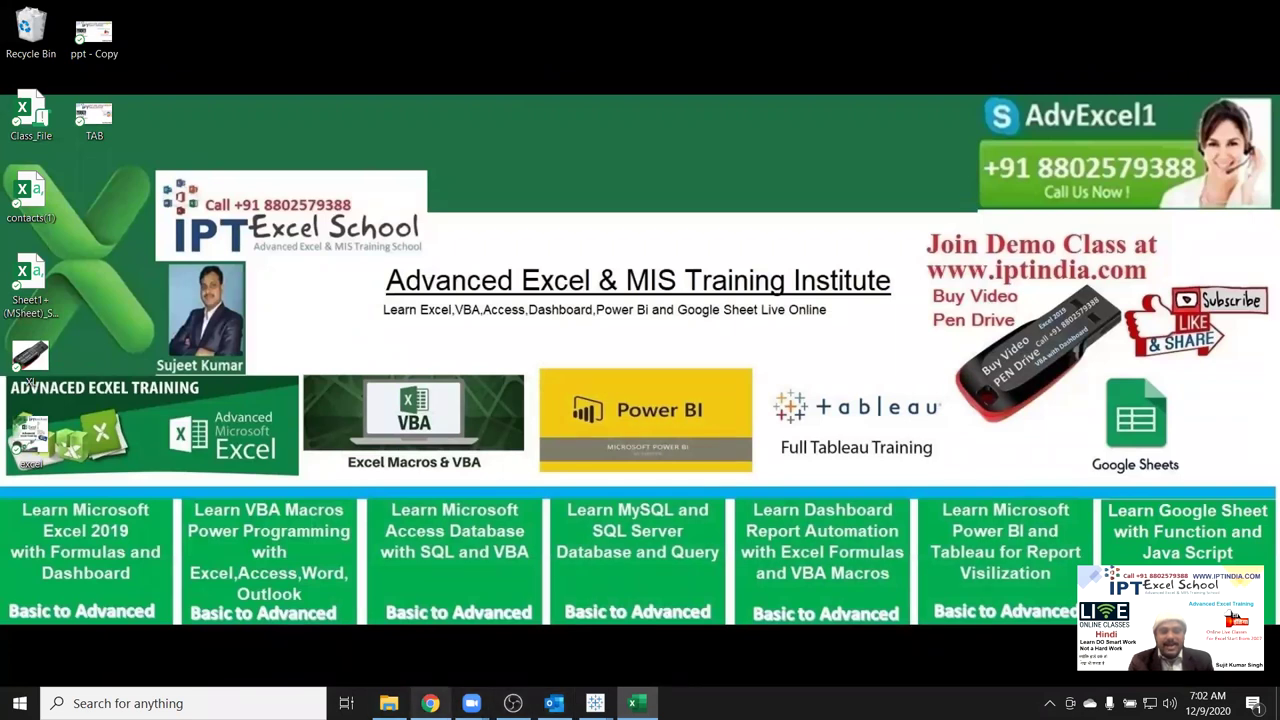
Restore Chrome and select the EXCEL MIS TRAINING title on its Play Store page.
click(446, 695)
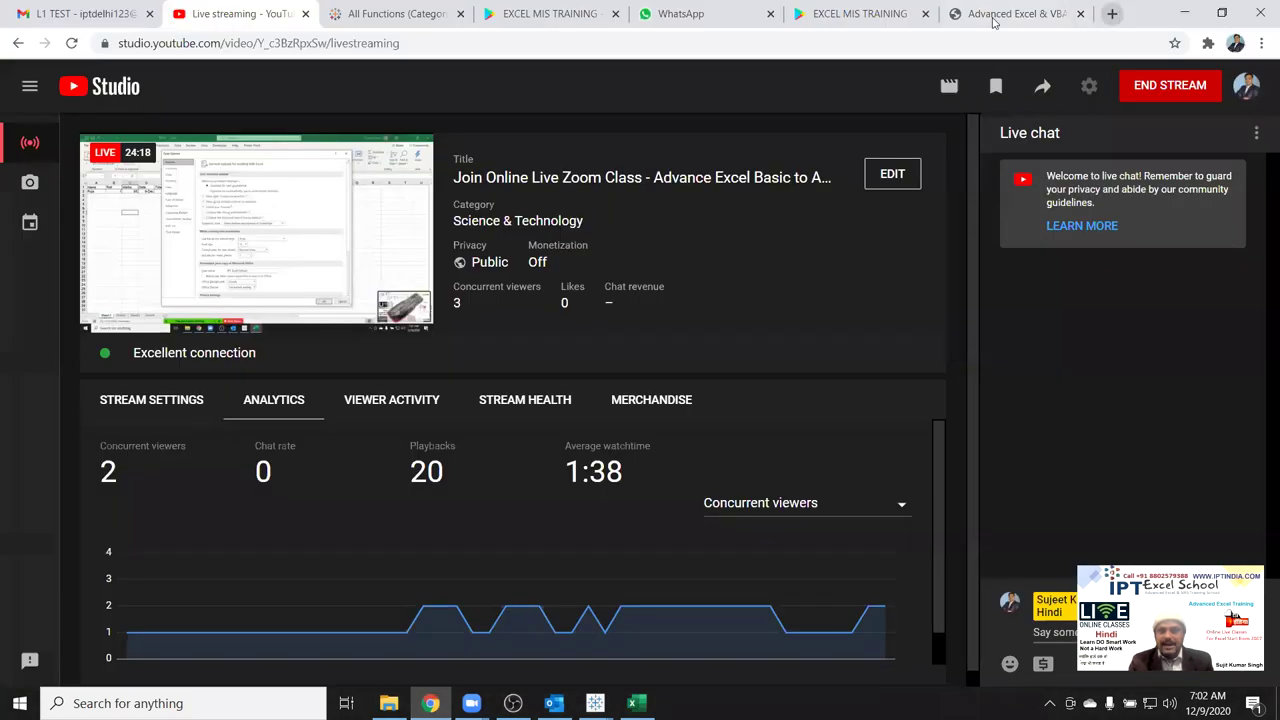
click(850, 14)
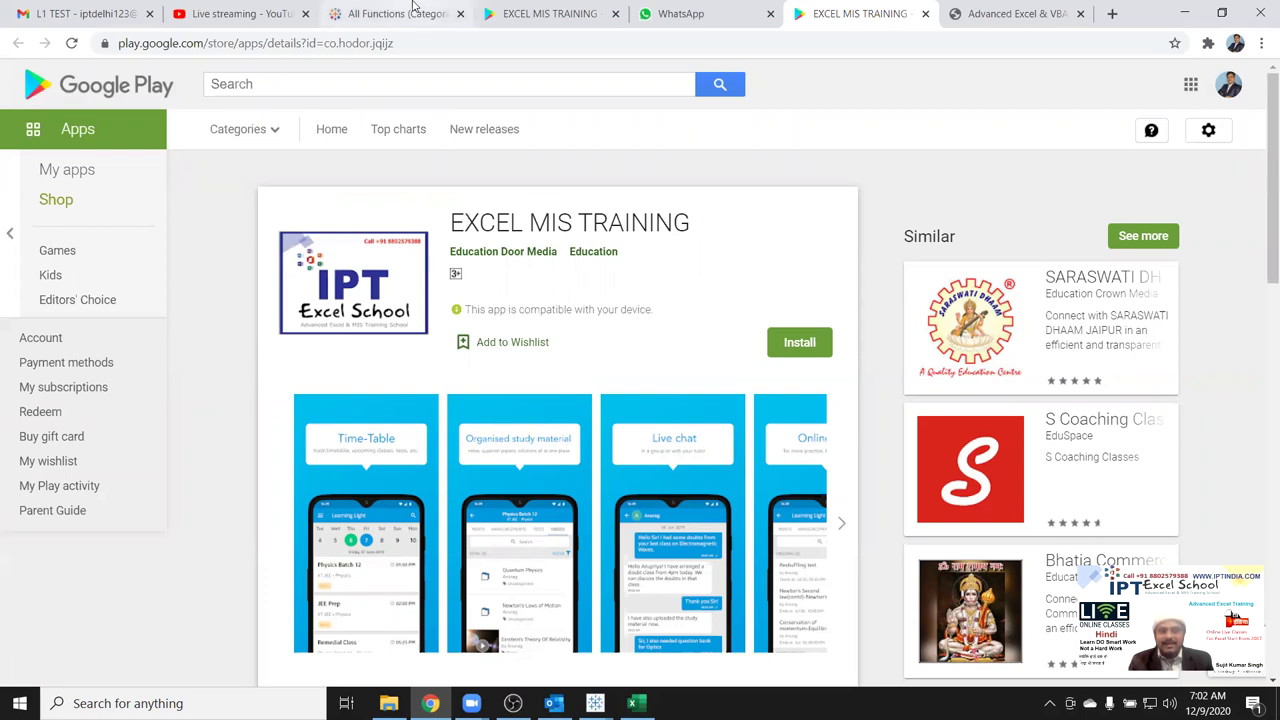
drag(464, 222, 695, 223)
triple_click(695, 223)
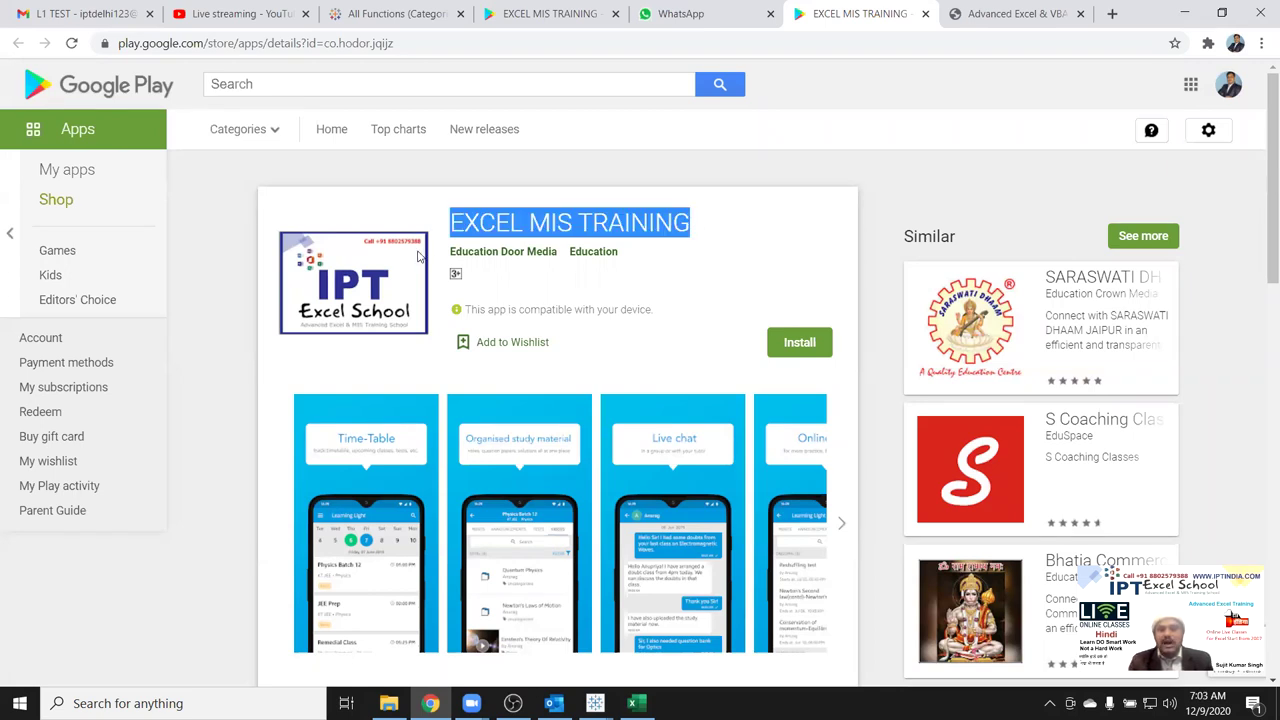
Copy the Play Store page's web address, then switch to the WhatsApp Web tab.
scroll(418, 258, down, 2)
scroll(416, 257, up, 2)
click(372, 45)
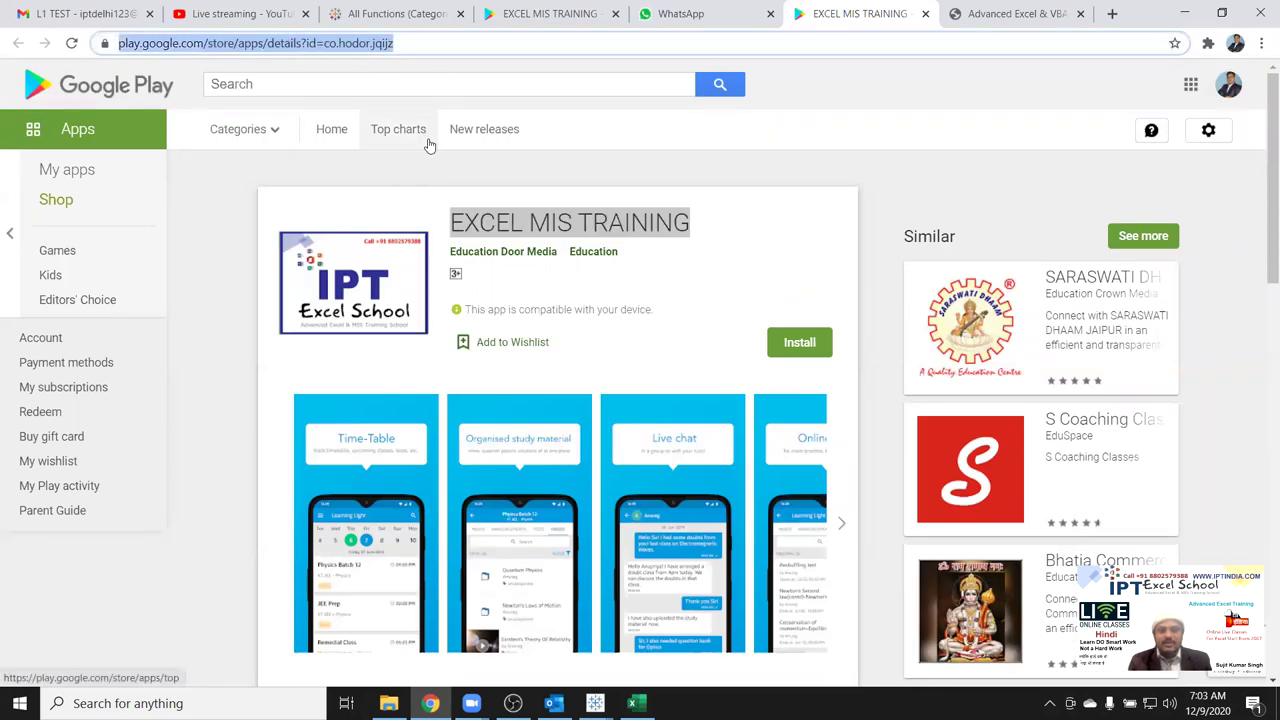
click(651, 14)
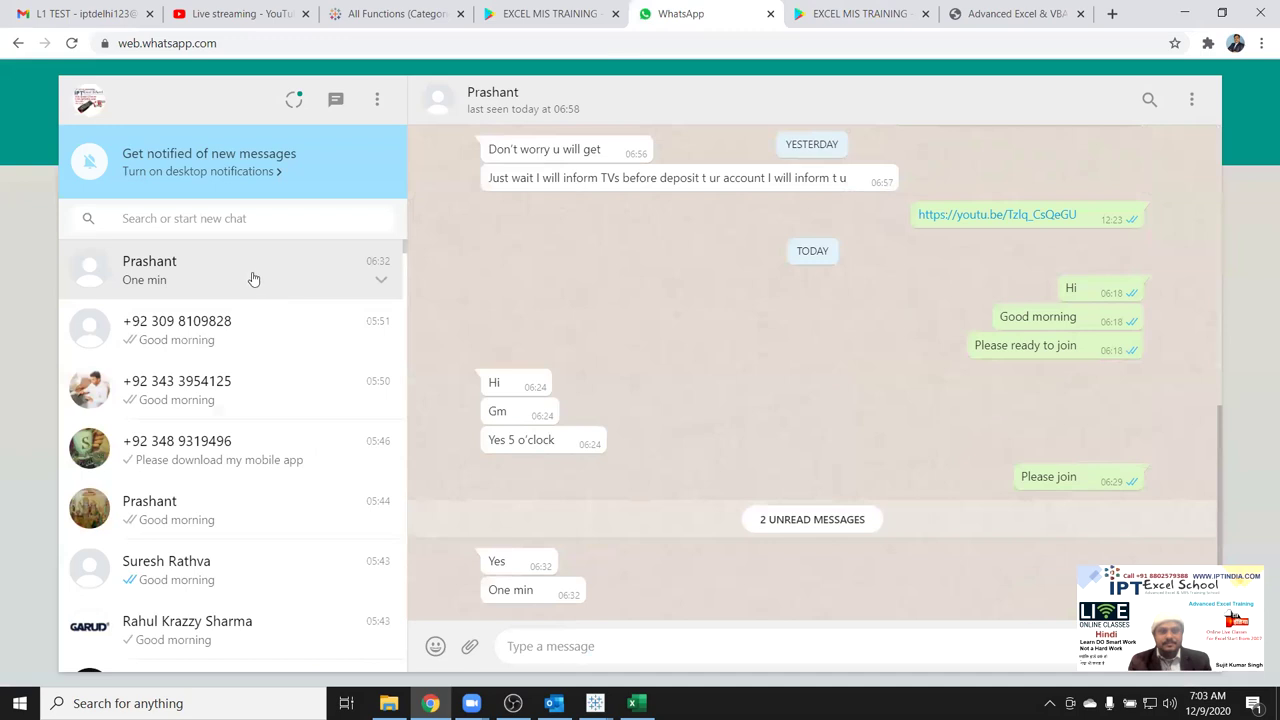
Paste and send the EXCEL MIS TRAINING Play Store URL in the chat, then minimise Chrome.
click(525, 640)
text(https://play.google.com/store/apps/details?id=co.hodor.jqijz)
key(Return)
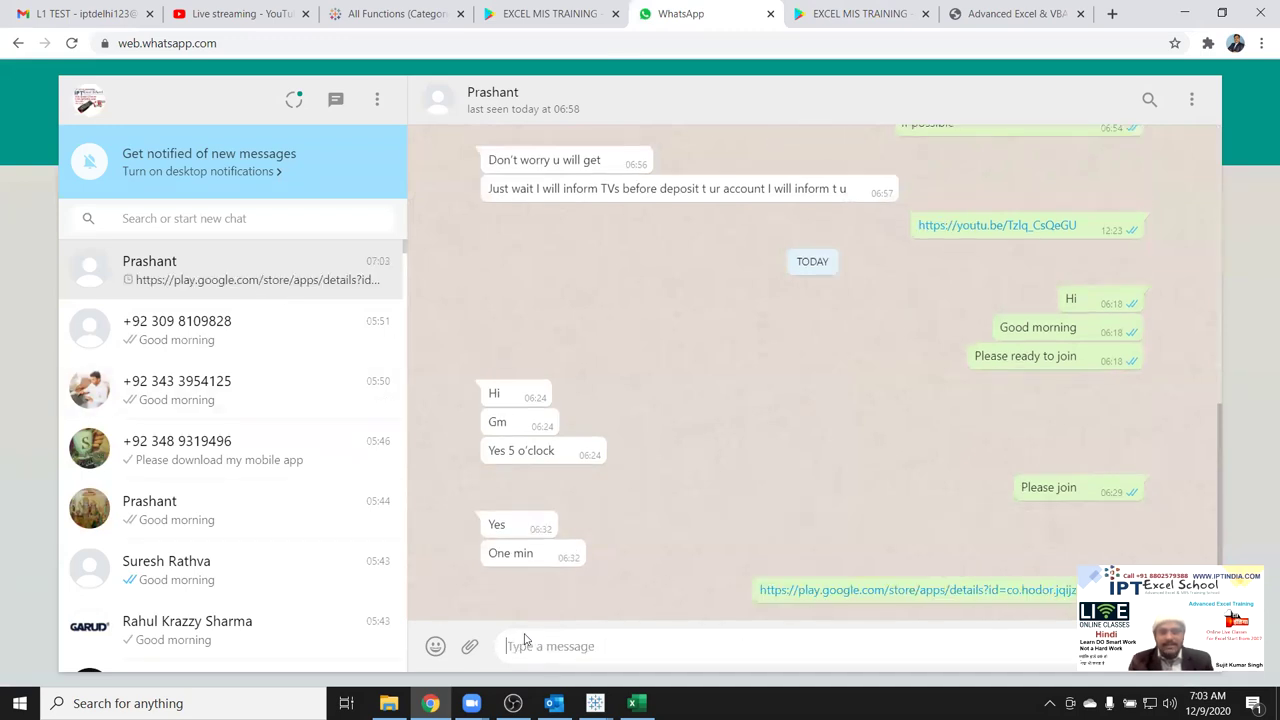
click(1189, 13)
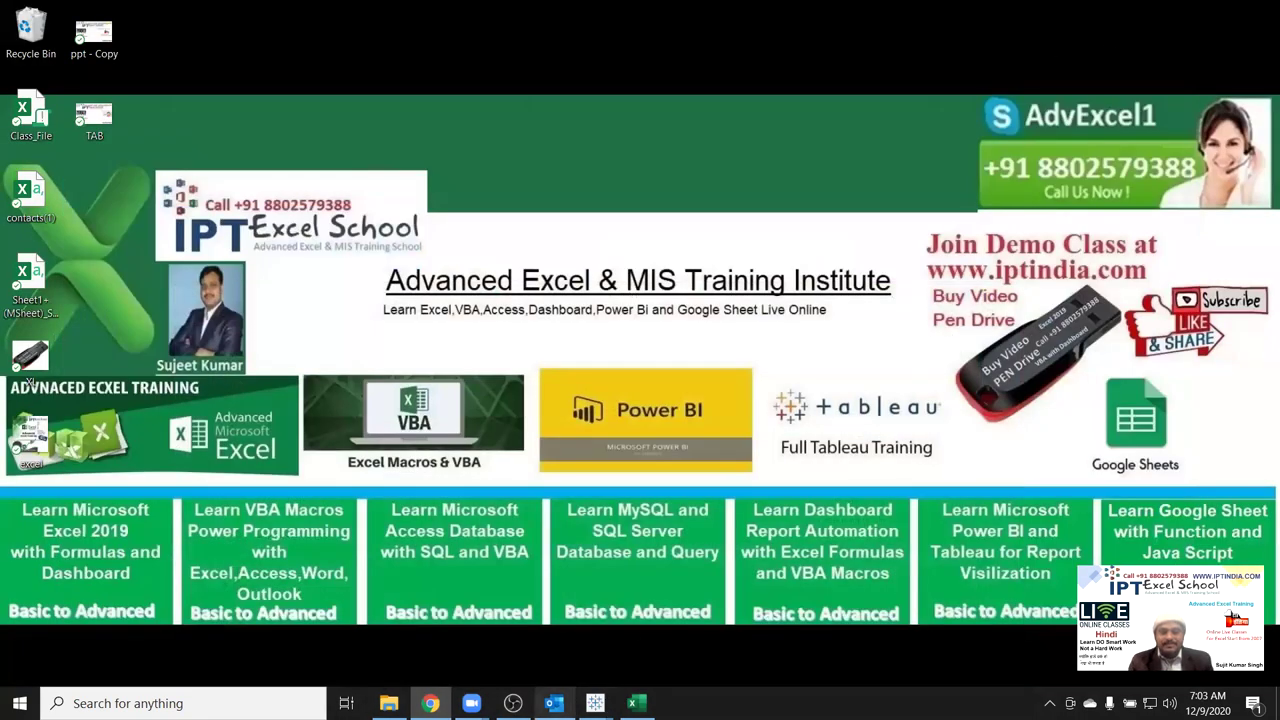
click(553, 703)
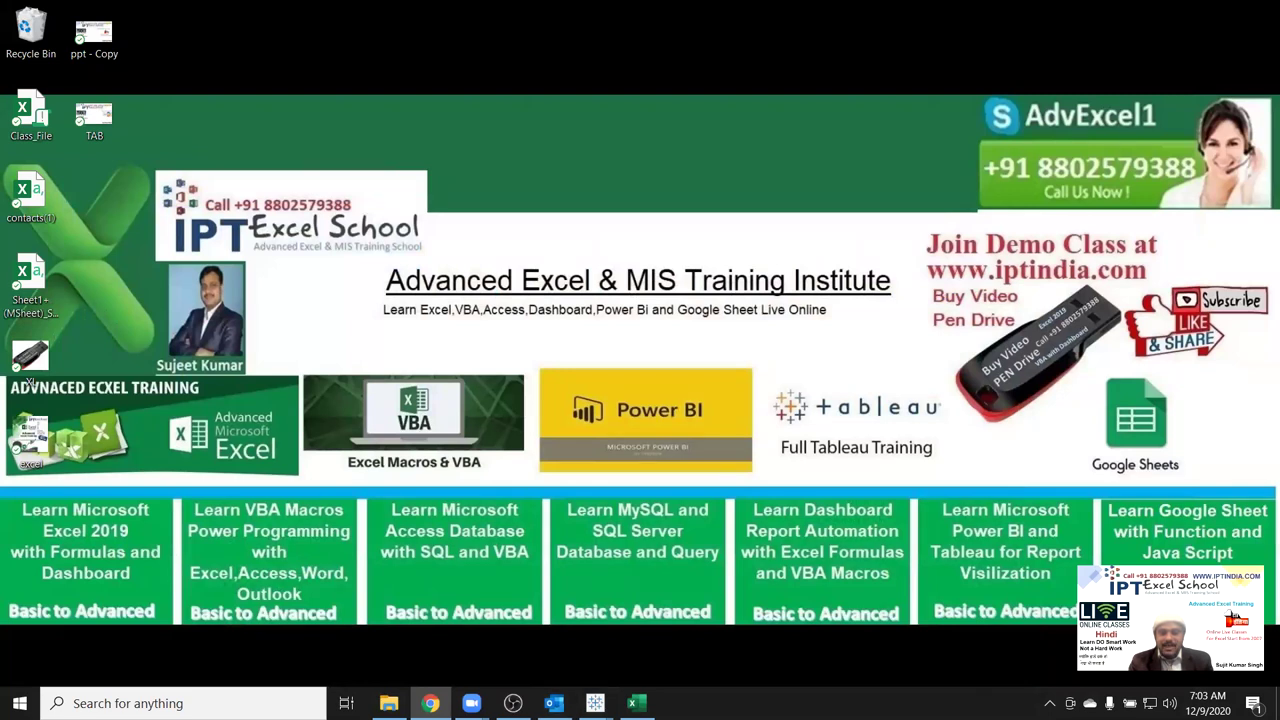